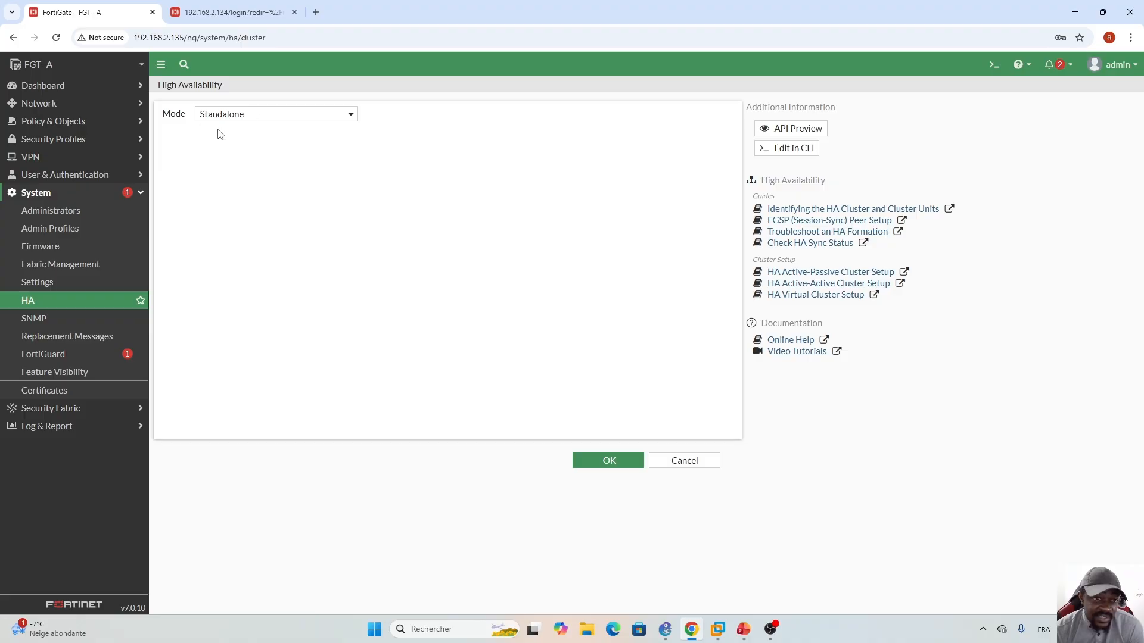
- Set FGT-A's HA mode to Active-Passive with group name HA_Group
{"action": "left_click", "coordinate": [351, 116]}
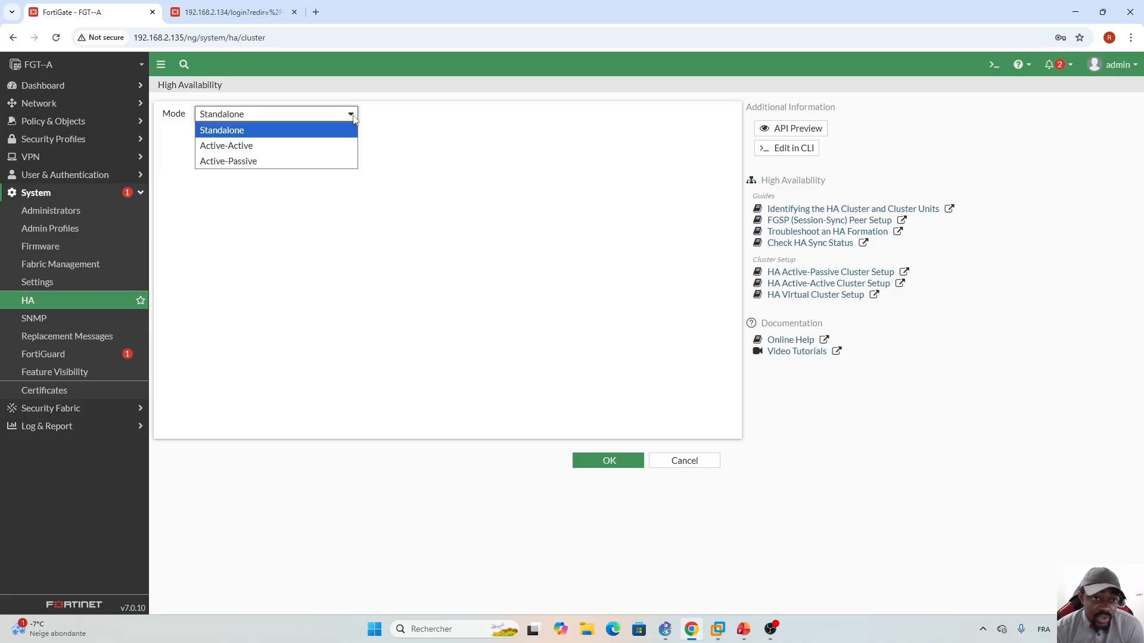
{"action": "left_click", "coordinate": [230, 163]}
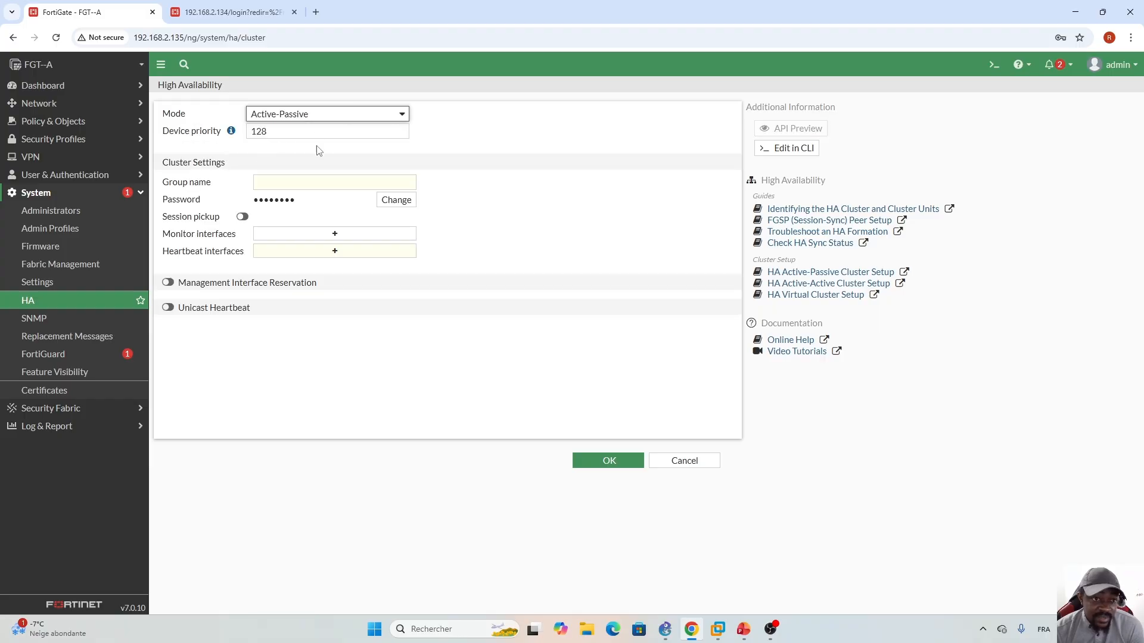
{"action": "left_click", "coordinate": [283, 181]}
{"action": "key", "text": "Caps_Lock"}
{"action": "type", "text": "HA"}
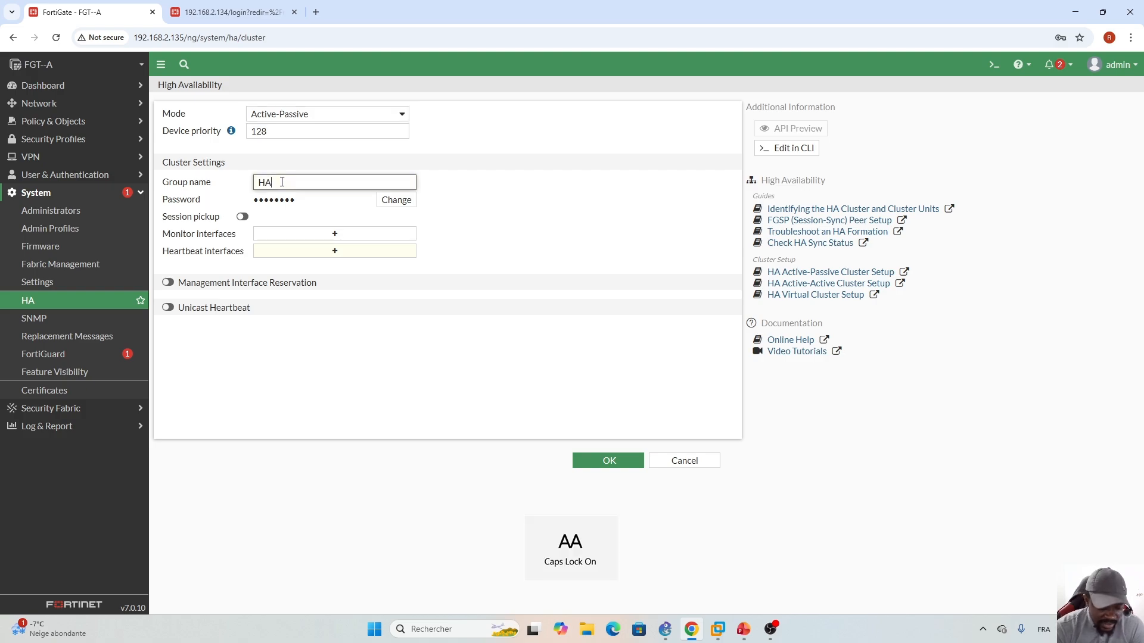
{"action": "key", "text": "Caps_Lock"}
{"action": "type", "text": "_"}
{"action": "key", "text": "Caps_Lock"}
{"action": "type", "text": "G"}
{"action": "key", "text": "Caps_Lock"}
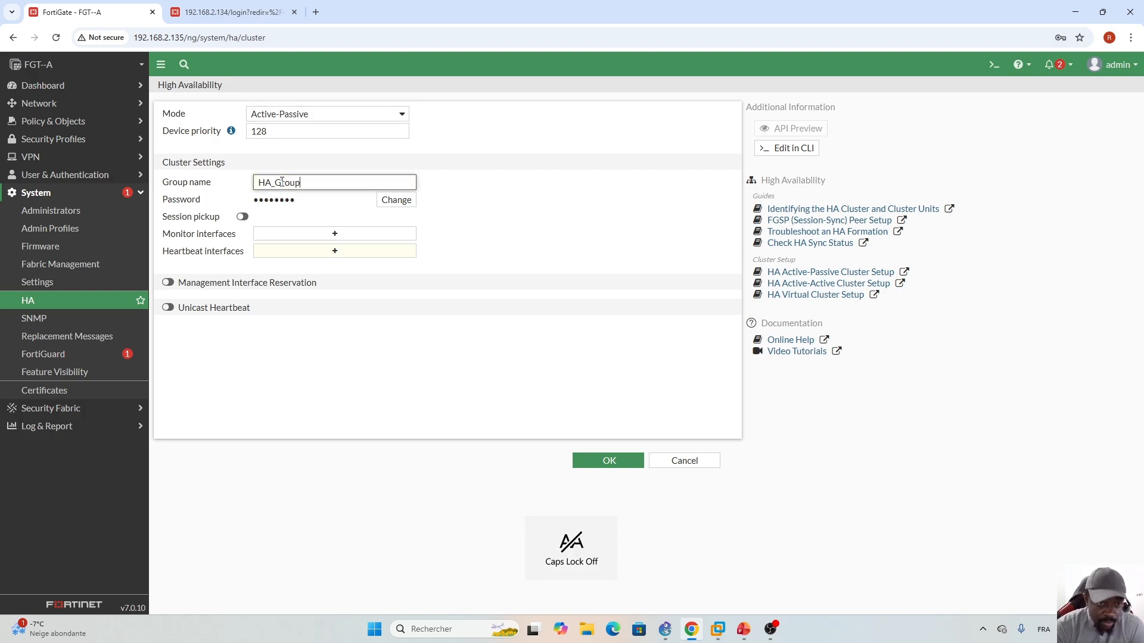
- Enter a new cluster password and enable session pickup, then view the GNS3 topology
{"action": "left_click", "coordinate": [394, 200]}
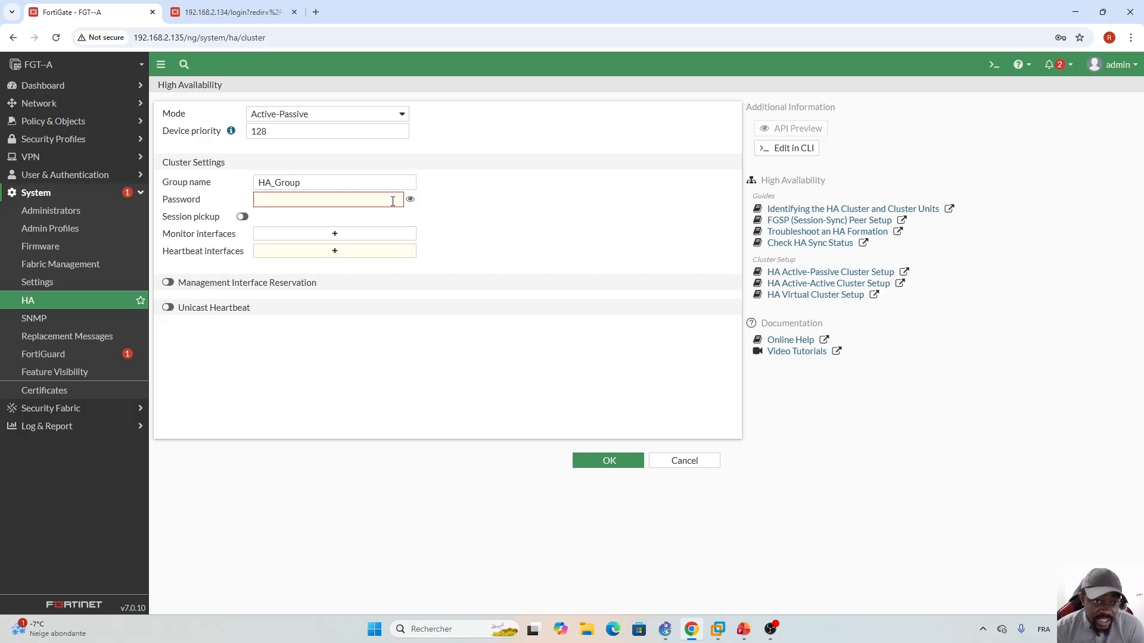
{"action": "type", "text": "f"}
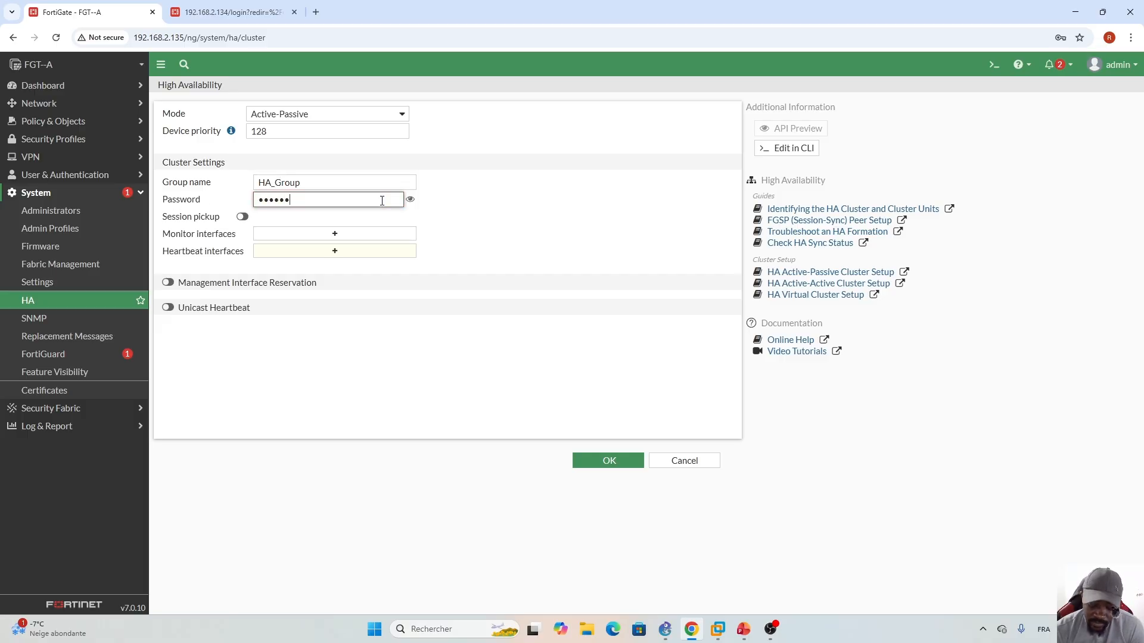
{"action": "type", "text": "1"}
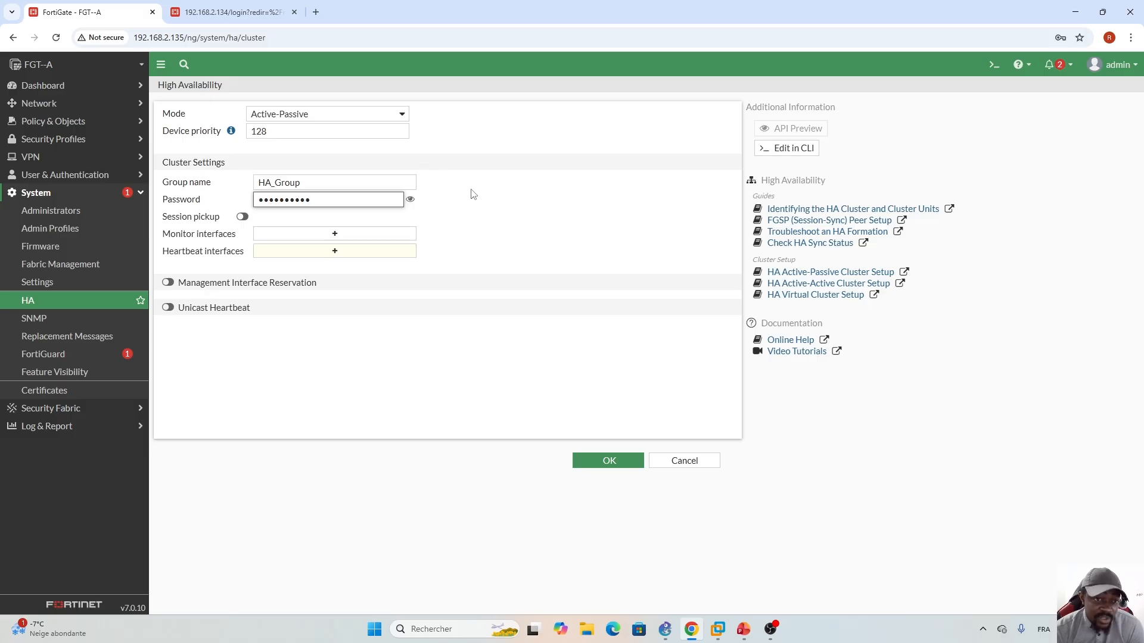
{"action": "left_click", "coordinate": [242, 218]}
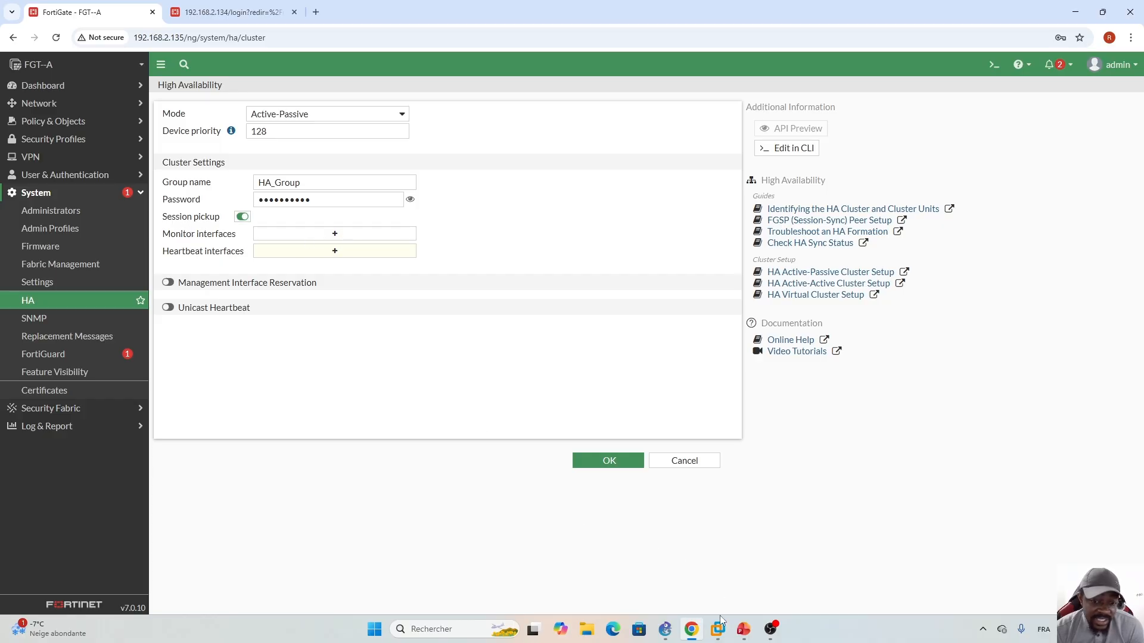
{"action": "left_click", "coordinate": [665, 629]}
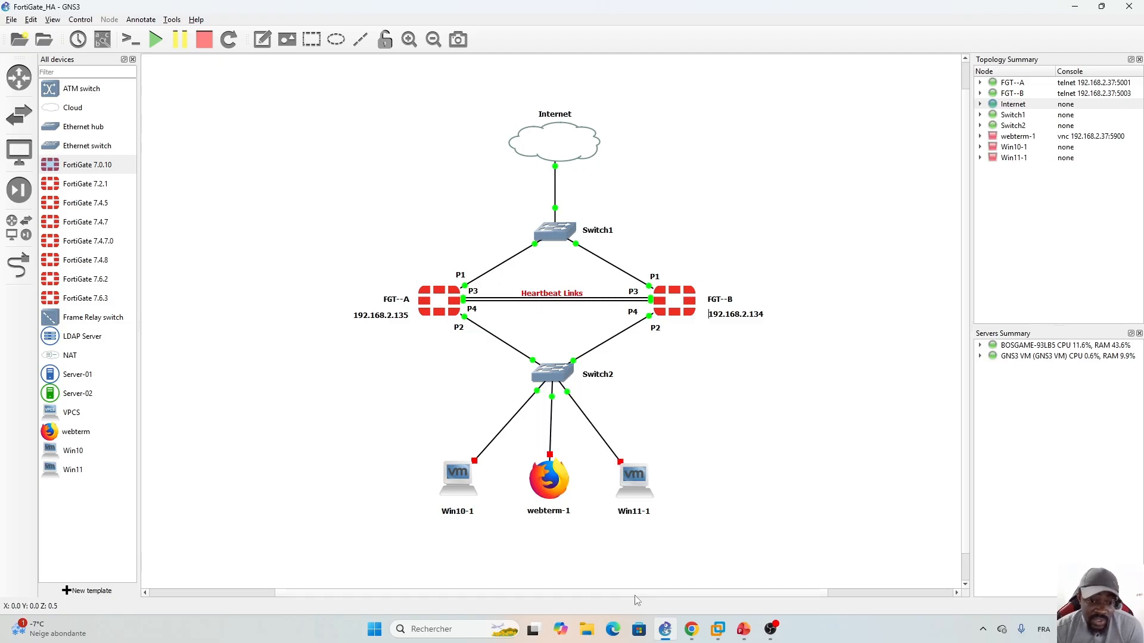
- After checking the P3/P4 heartbeat links in GNS3, return to FGT-A's HA settings
{"action": "left_click", "coordinate": [691, 629]}
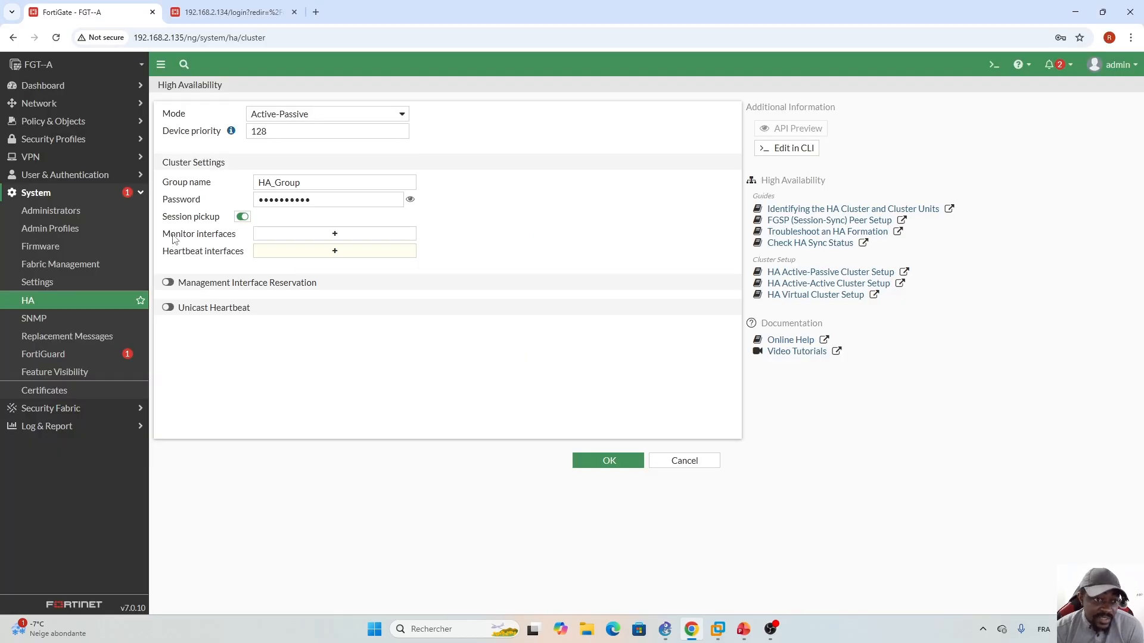
- Add port1 and port2 as monitored interfaces
{"action": "left_click", "coordinate": [335, 237]}
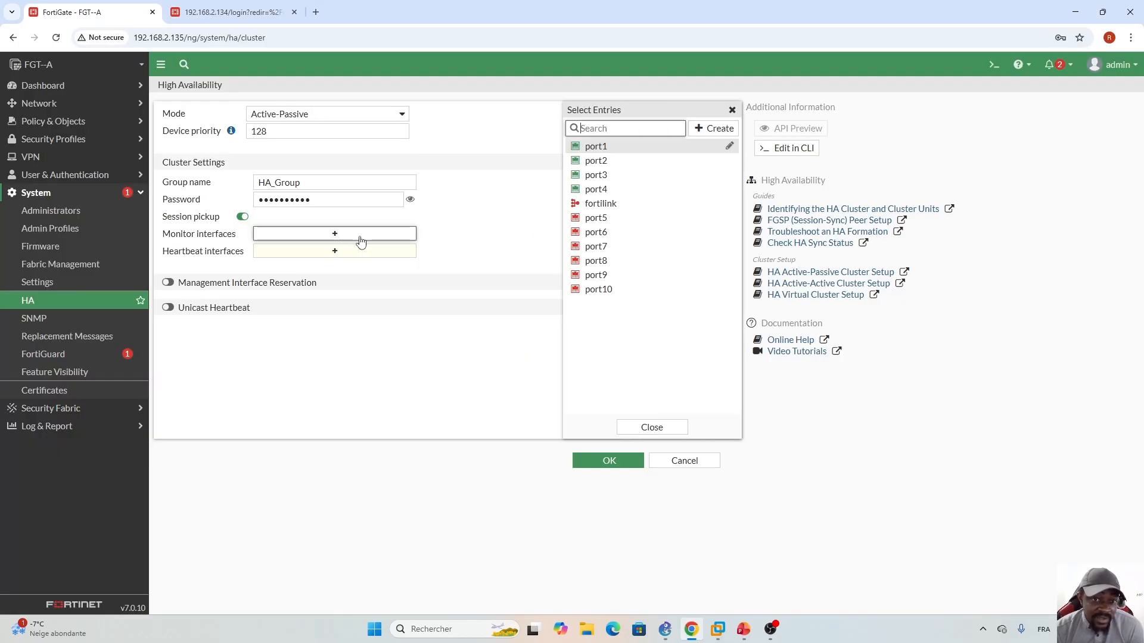
{"action": "left_click", "coordinate": [617, 149]}
{"action": "left_click", "coordinate": [621, 162]}
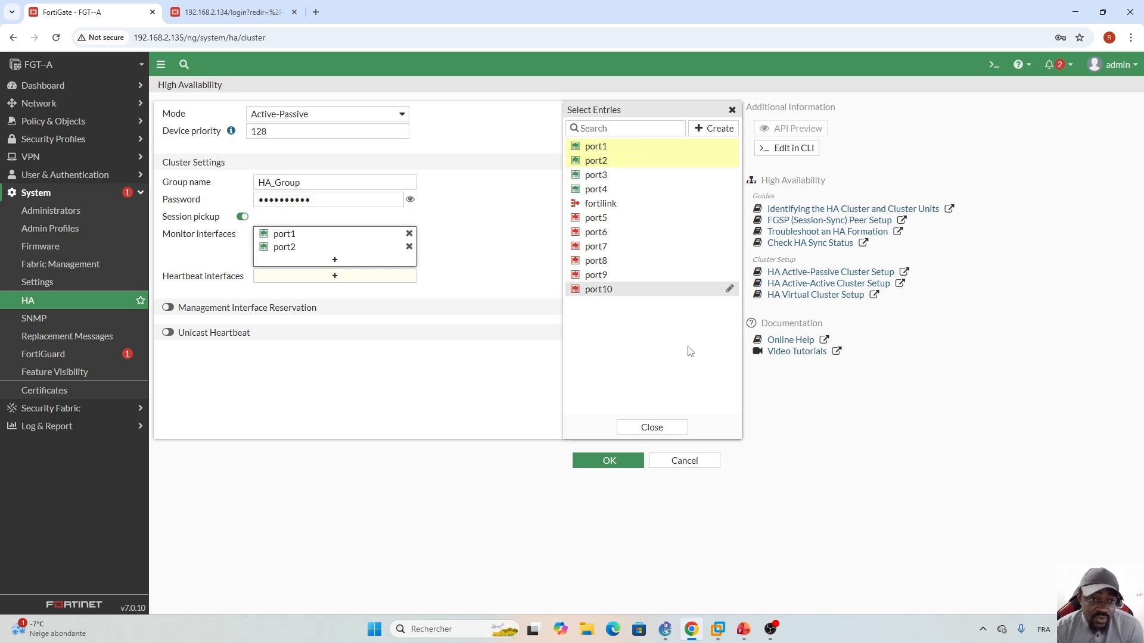
{"action": "left_click", "coordinate": [648, 427]}
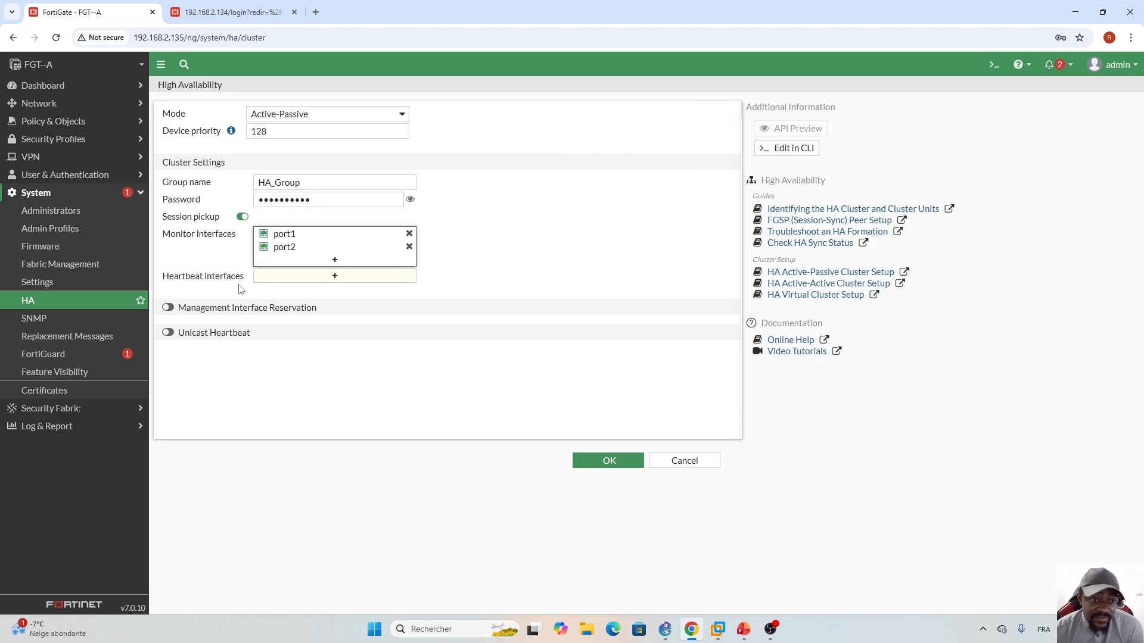
- Make port3 and port4 the heartbeat interfaces and set port3's priority to 1
{"action": "left_click", "coordinate": [335, 276]}
{"action": "left_click", "coordinate": [610, 176]}
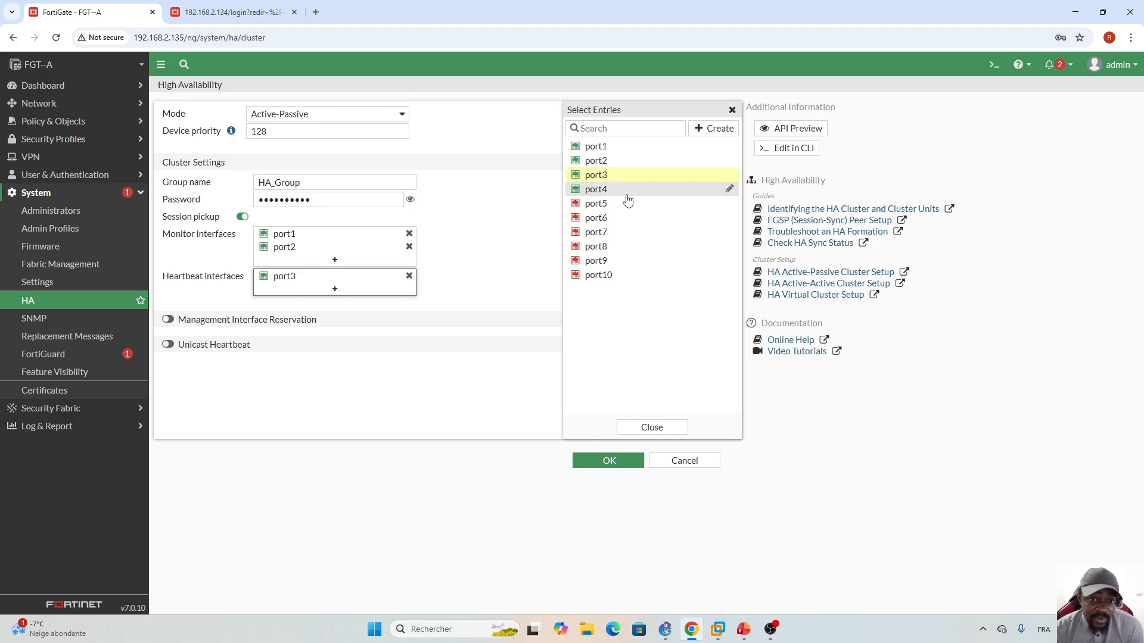
{"action": "left_click", "coordinate": [617, 191]}
{"action": "left_click", "coordinate": [652, 427]}
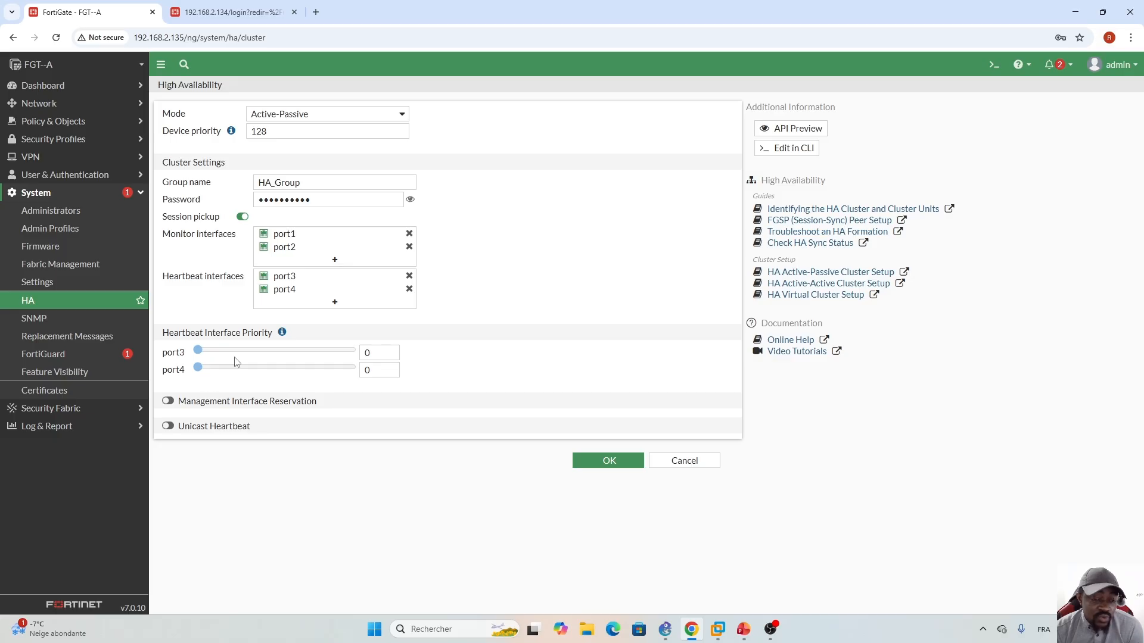
{"action": "left_click", "coordinate": [391, 351]}
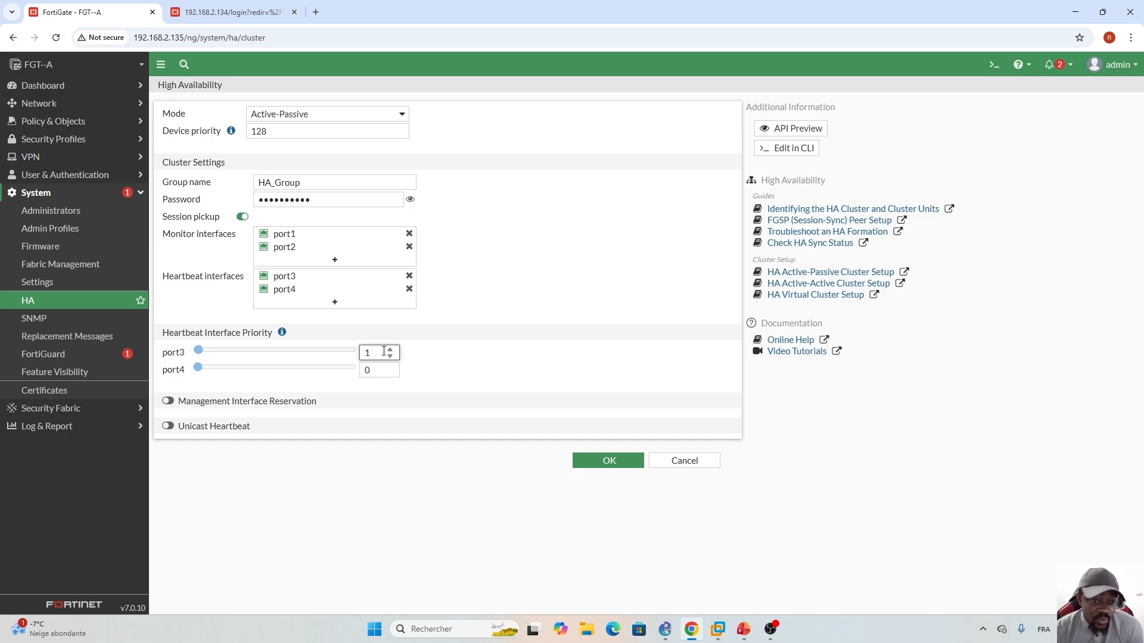
{"action": "left_click", "coordinate": [472, 365]}
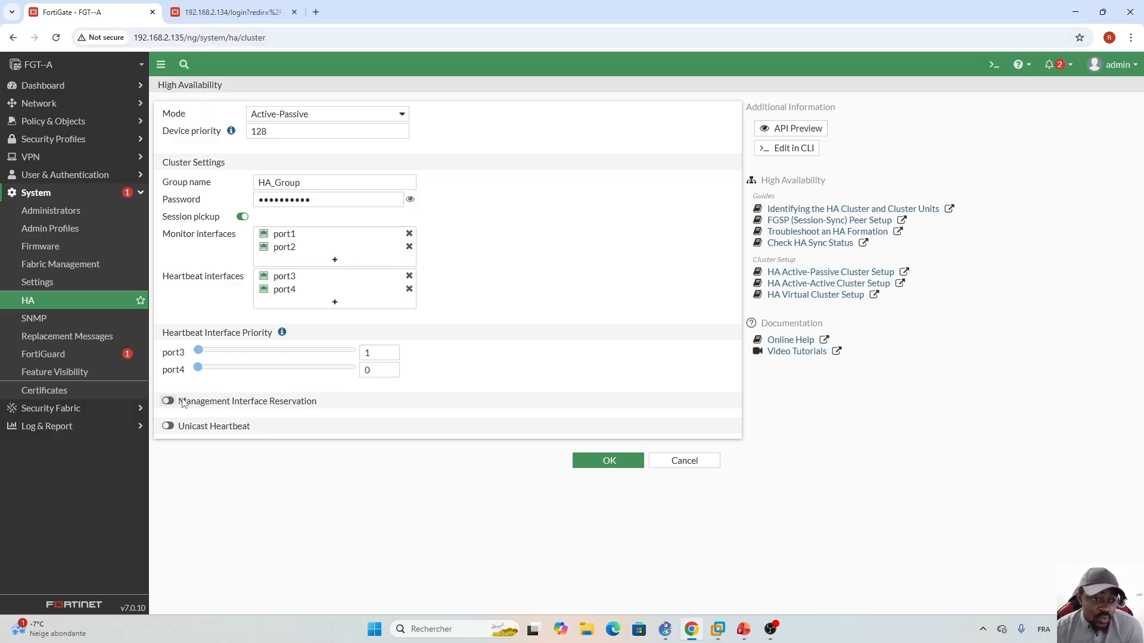
{"action": "left_click", "coordinate": [744, 629]}
- Show the Activities slide with the four HA lab tasks, then minimize PowerPoint
{"action": "key", "text": "Page_Up"}
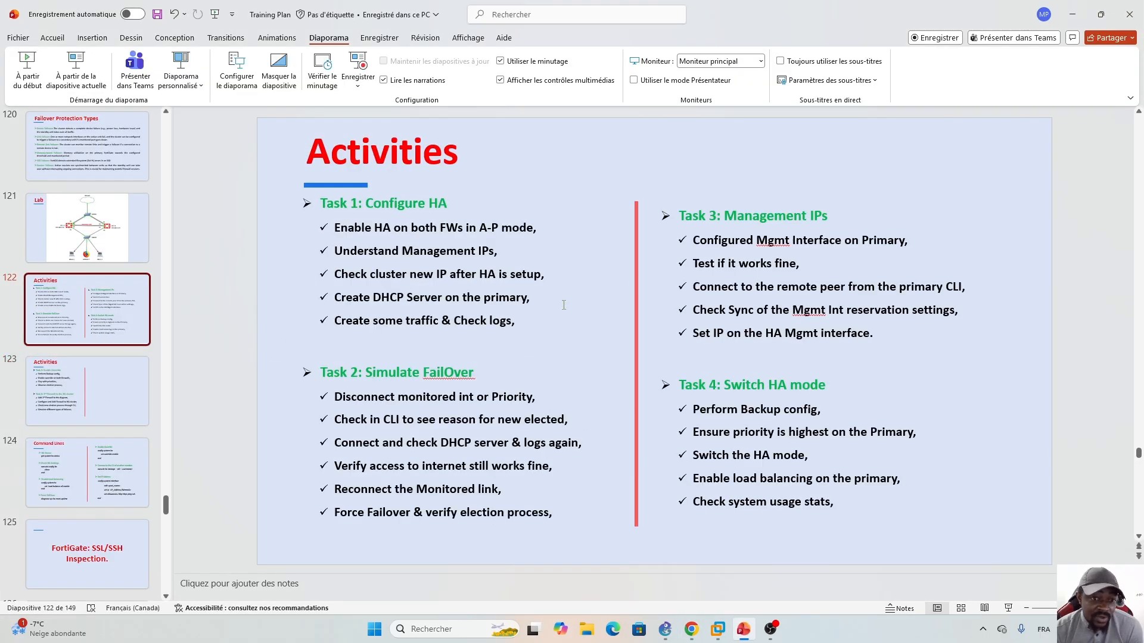
{"action": "left_click", "coordinate": [1073, 15]}
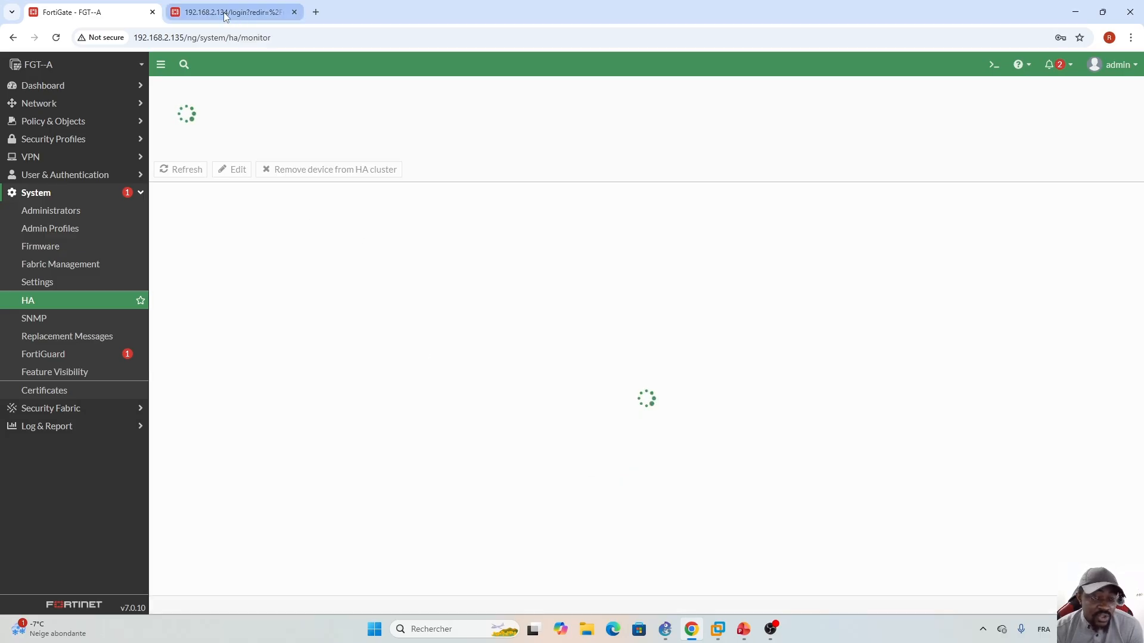
- On FGT-B, set HA mode to Active-Passive and enter the cluster group name
{"action": "left_click", "coordinate": [223, 12]}
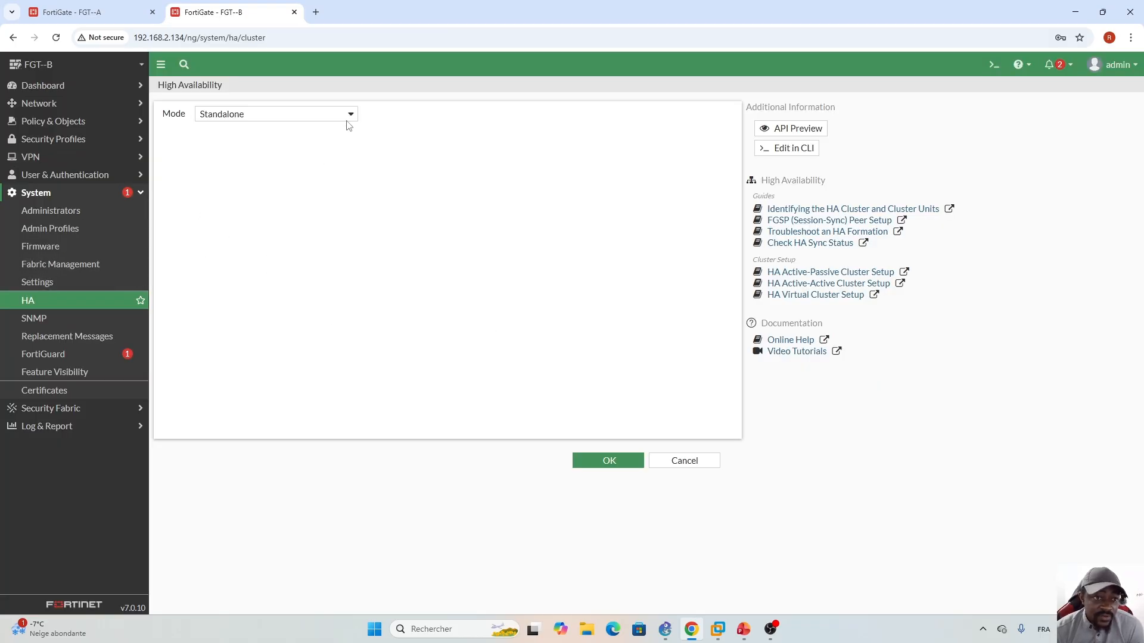
{"action": "left_click", "coordinate": [350, 114]}
{"action": "left_click", "coordinate": [230, 162]}
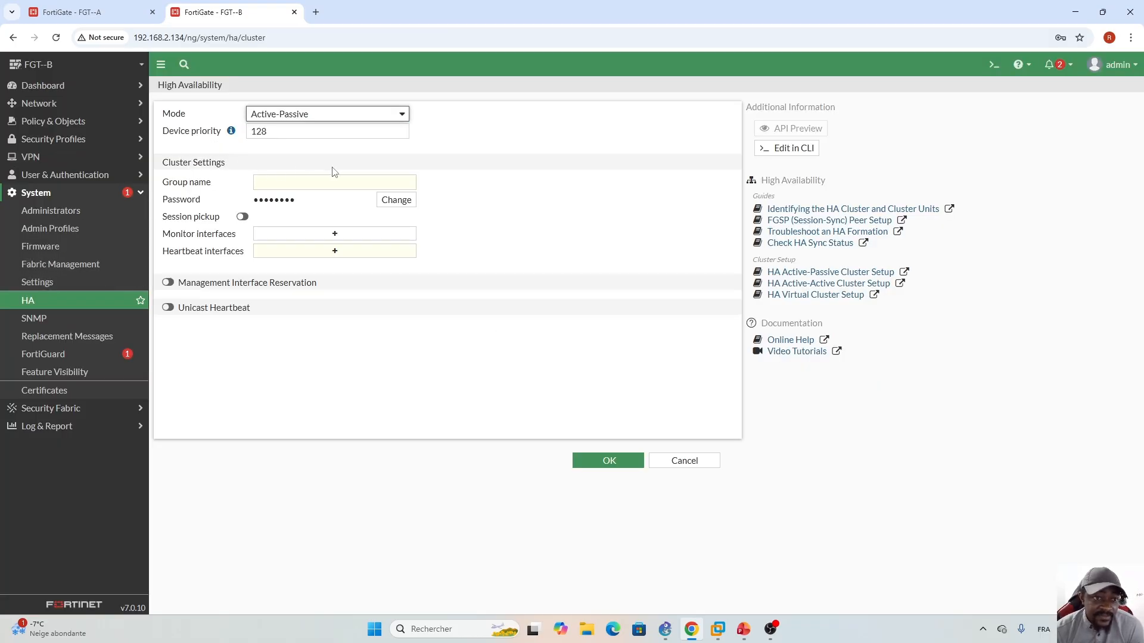
{"action": "left_click", "coordinate": [277, 183]}
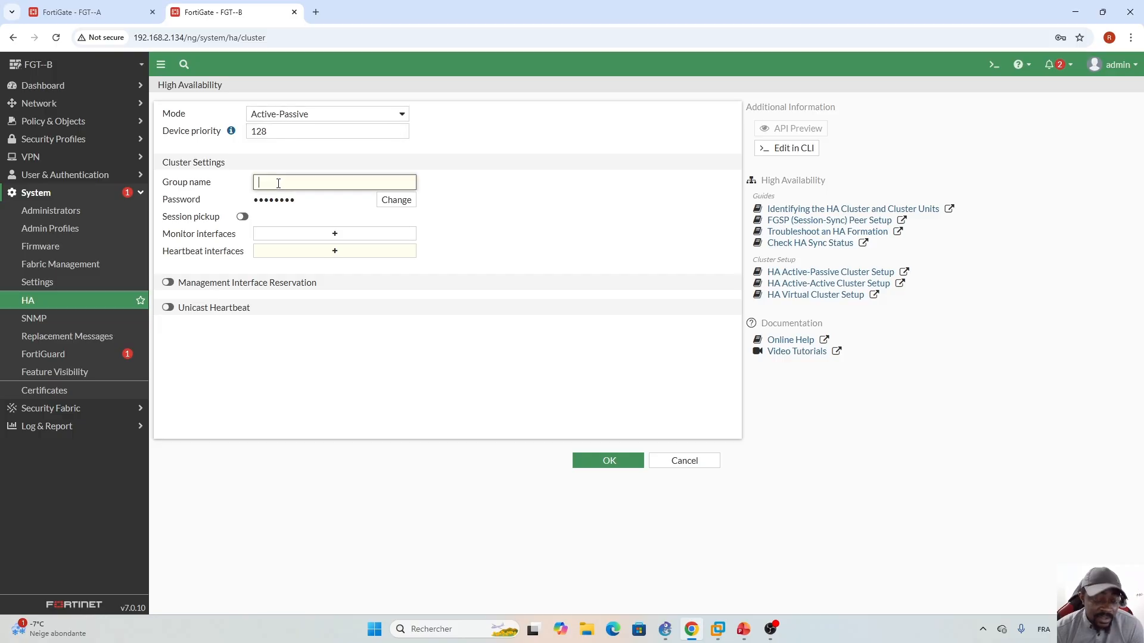
{"action": "key", "text": "Caps_Lock"}
{"action": "type", "text": "HA_"}
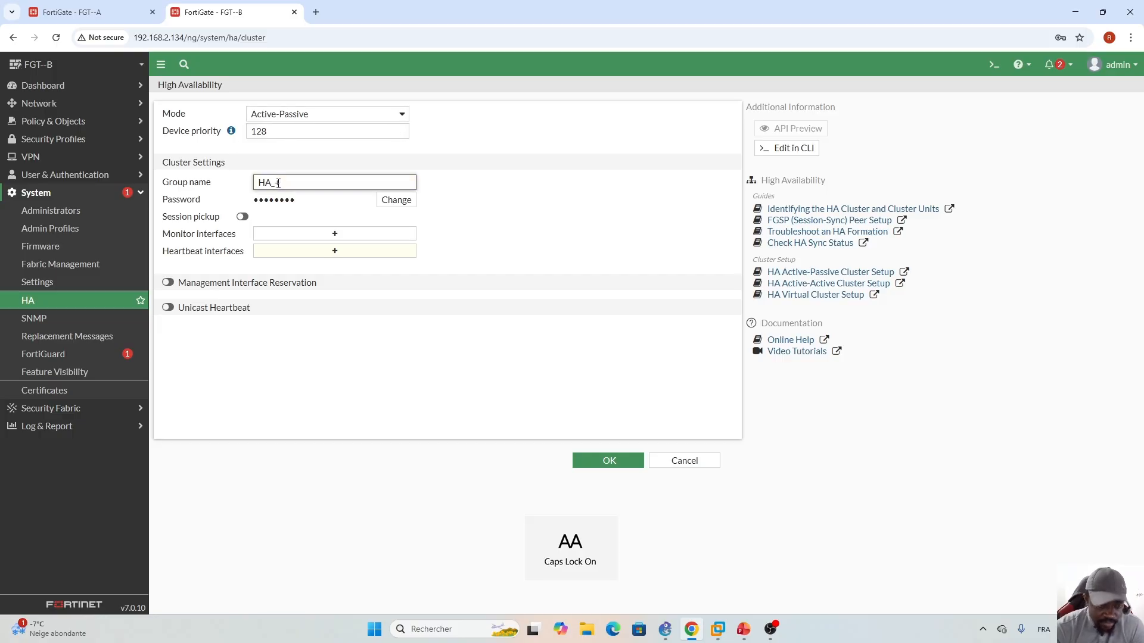
{"action": "type", "text": "1"}
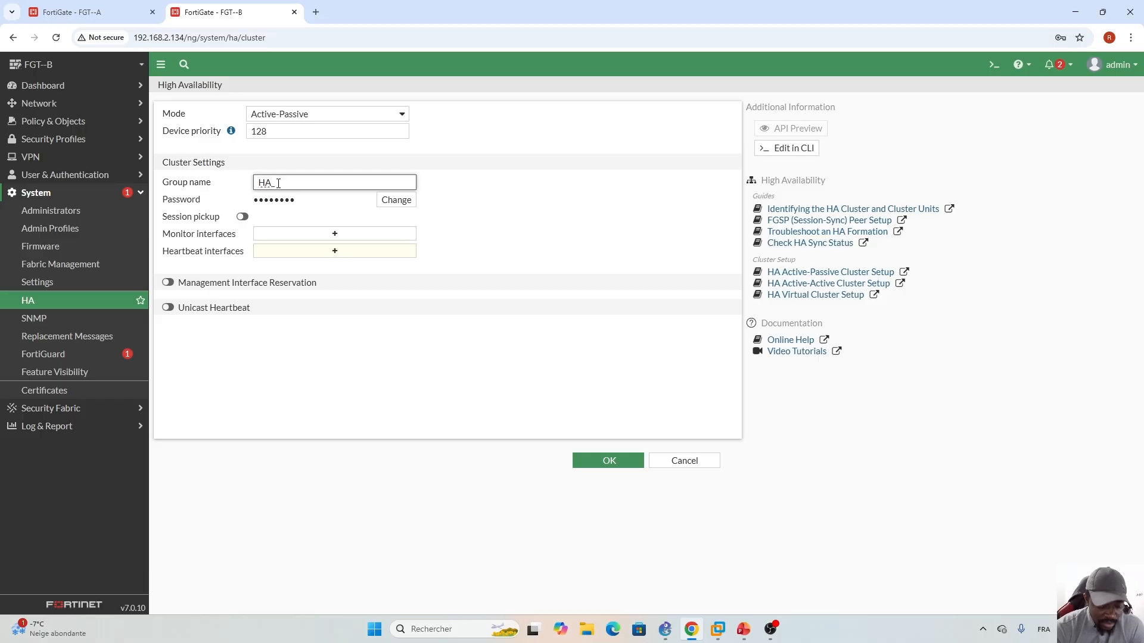
{"action": "type", "text": "G"}
{"action": "key", "text": "Caps_Lock"}
{"action": "type", "text": "roup"}
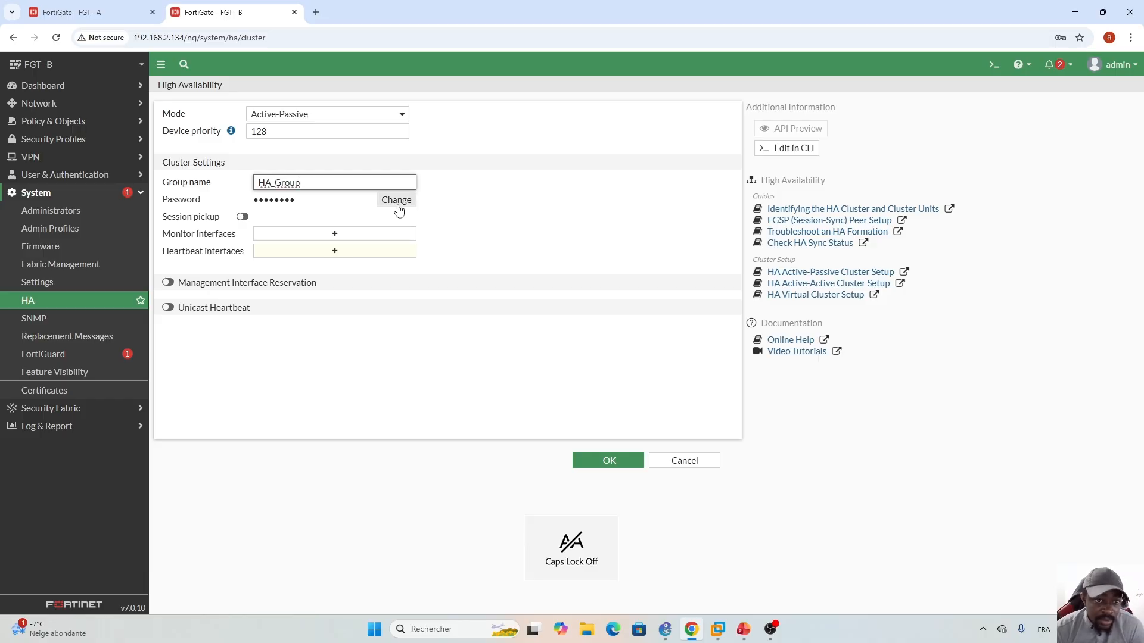
- Enter FGT-B's cluster password and enable session pickup
{"action": "left_click", "coordinate": [395, 200]}
{"action": "left_click", "coordinate": [329, 197]}
{"action": "type", "text": "•"}
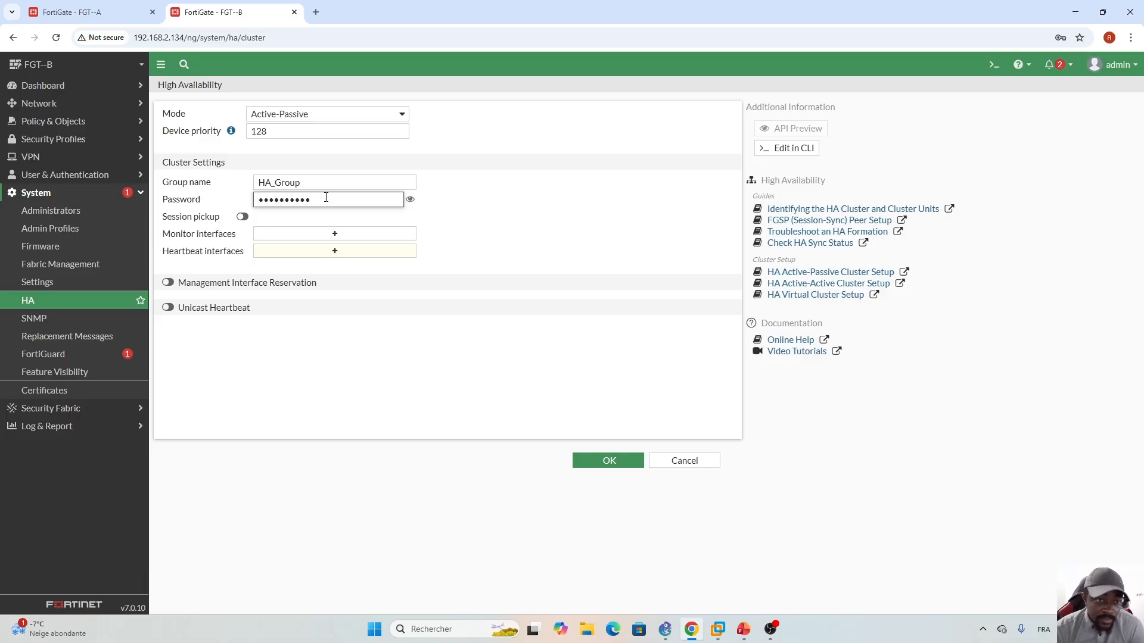
{"action": "left_click", "coordinate": [242, 217]}
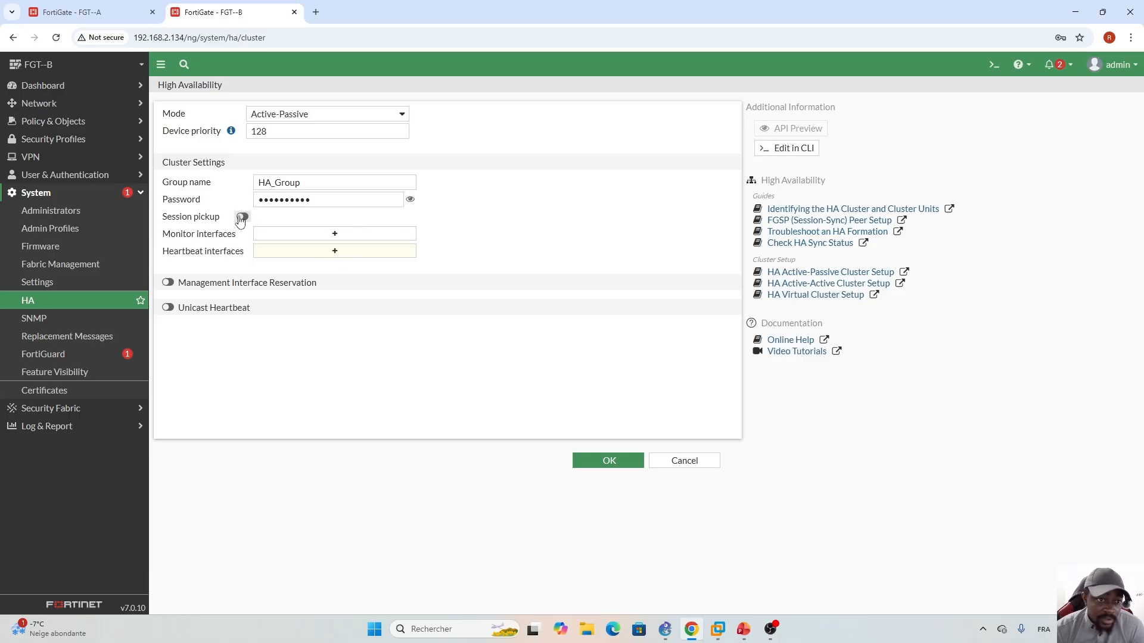
- Add port1 and port2 as FGT-B's monitored interfaces
{"action": "left_click", "coordinate": [335, 236]}
{"action": "left_click", "coordinate": [603, 148]}
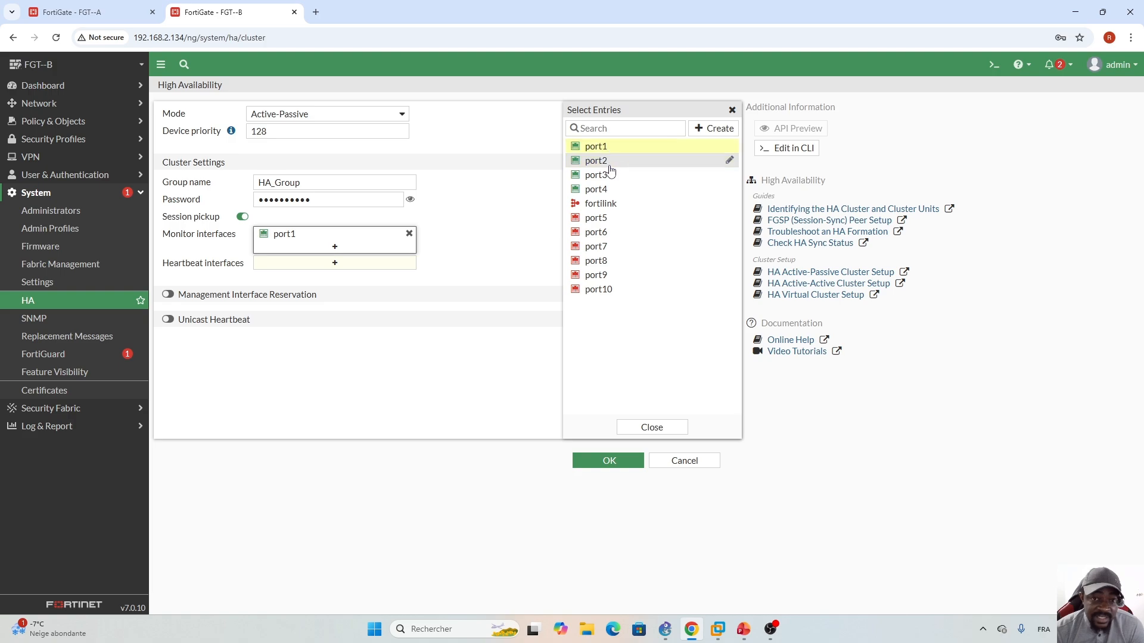
{"action": "left_click", "coordinate": [609, 163]}
{"action": "left_click", "coordinate": [637, 427]}
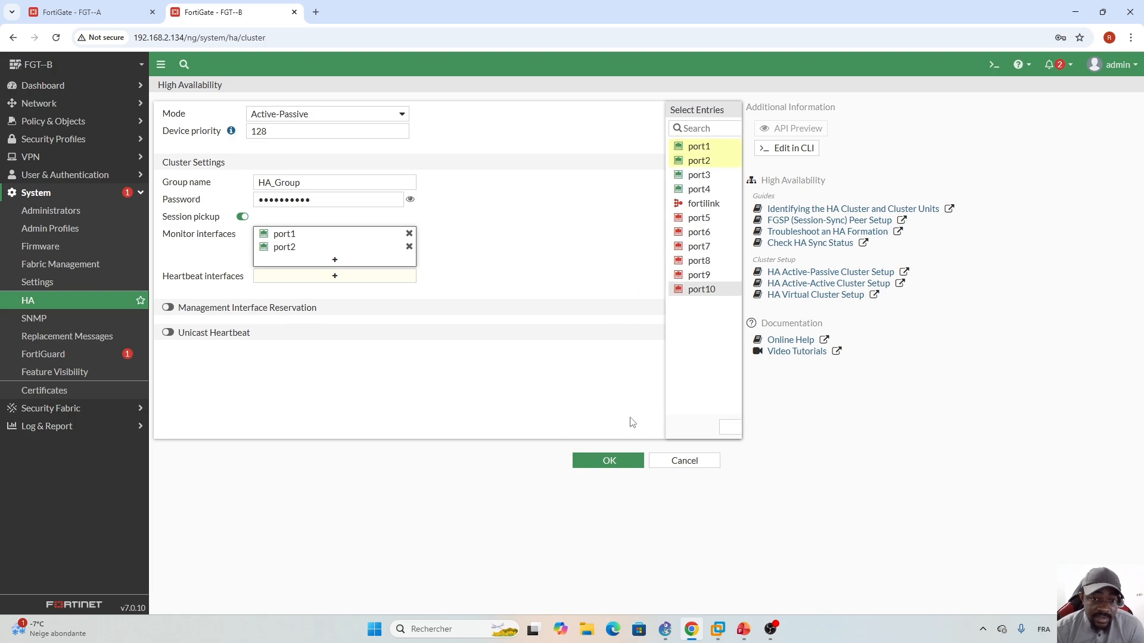
- Make port3 and port4 heartbeat interfaces, set port3 priority 1, and save
{"action": "left_click", "coordinate": [335, 277]}
{"action": "left_click", "coordinate": [617, 176]}
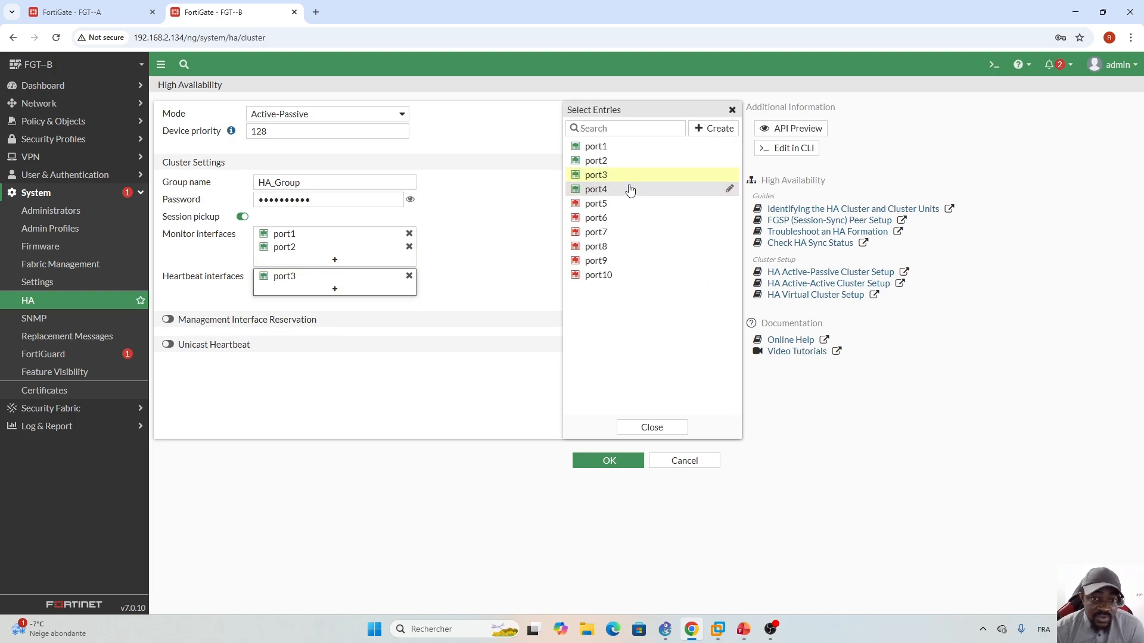
{"action": "left_click", "coordinate": [631, 189]}
{"action": "left_click", "coordinate": [652, 427]}
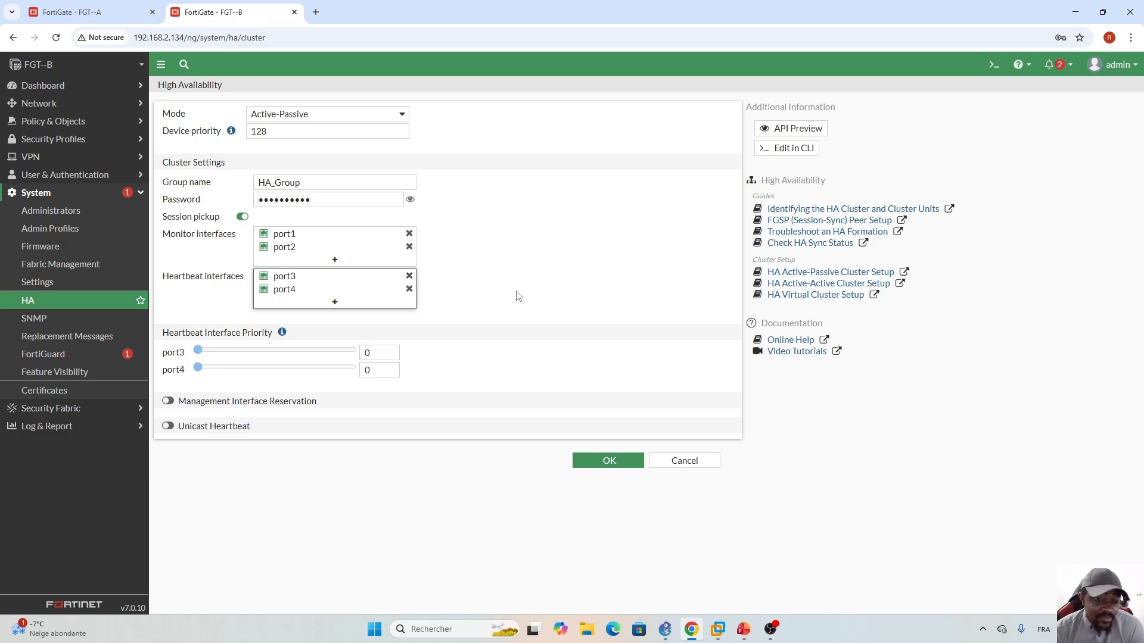
{"action": "left_click", "coordinate": [391, 351]}
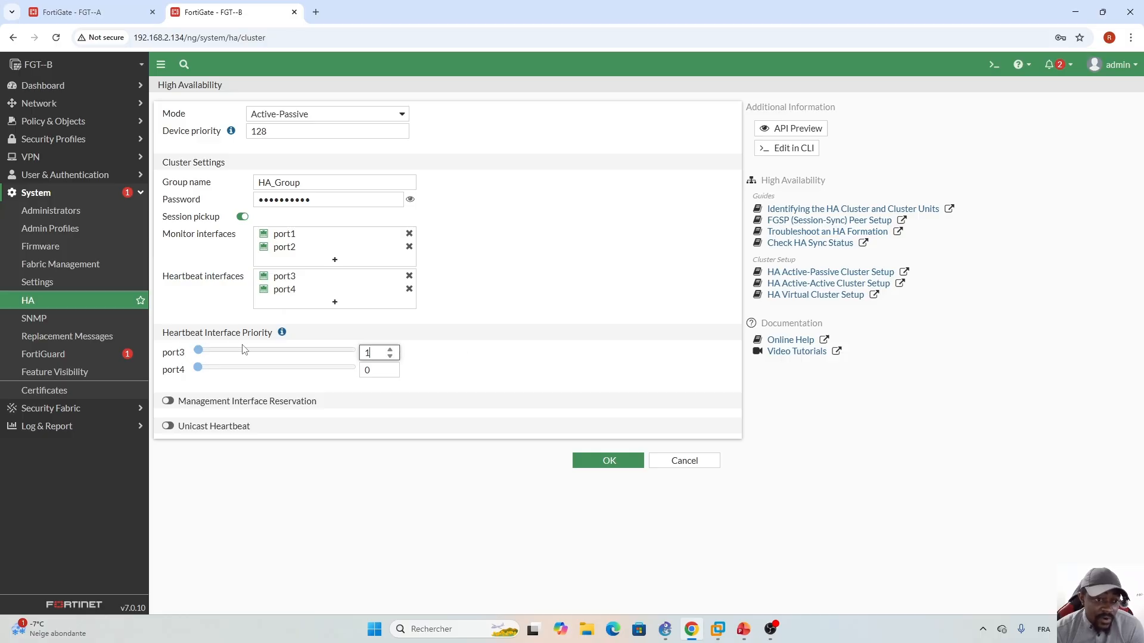
{"action": "left_click", "coordinate": [461, 358]}
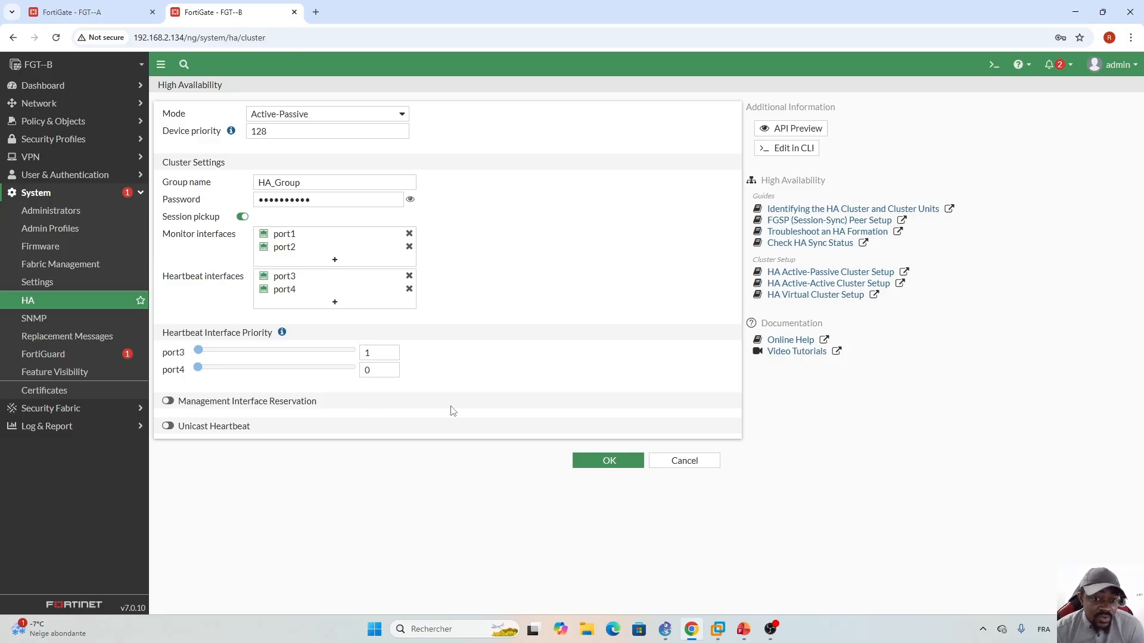
{"action": "left_click", "coordinate": [610, 463]}
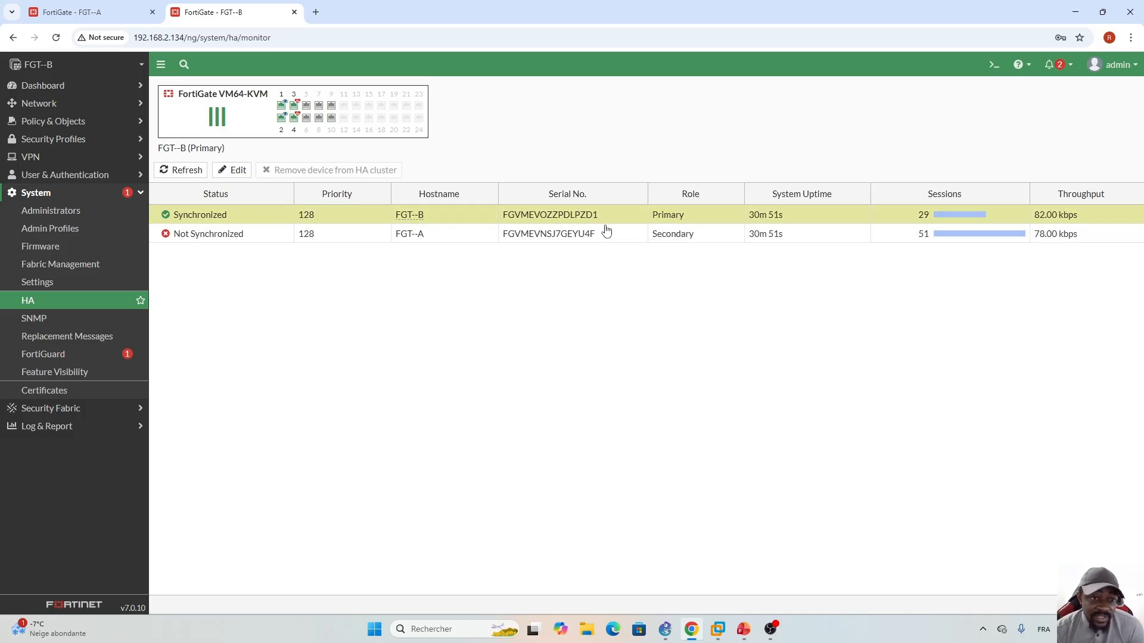
- Refresh FGT-B's HA monitor, glance at FGT-A's tab, and return to the cluster status
{"action": "left_click", "coordinate": [180, 170]}
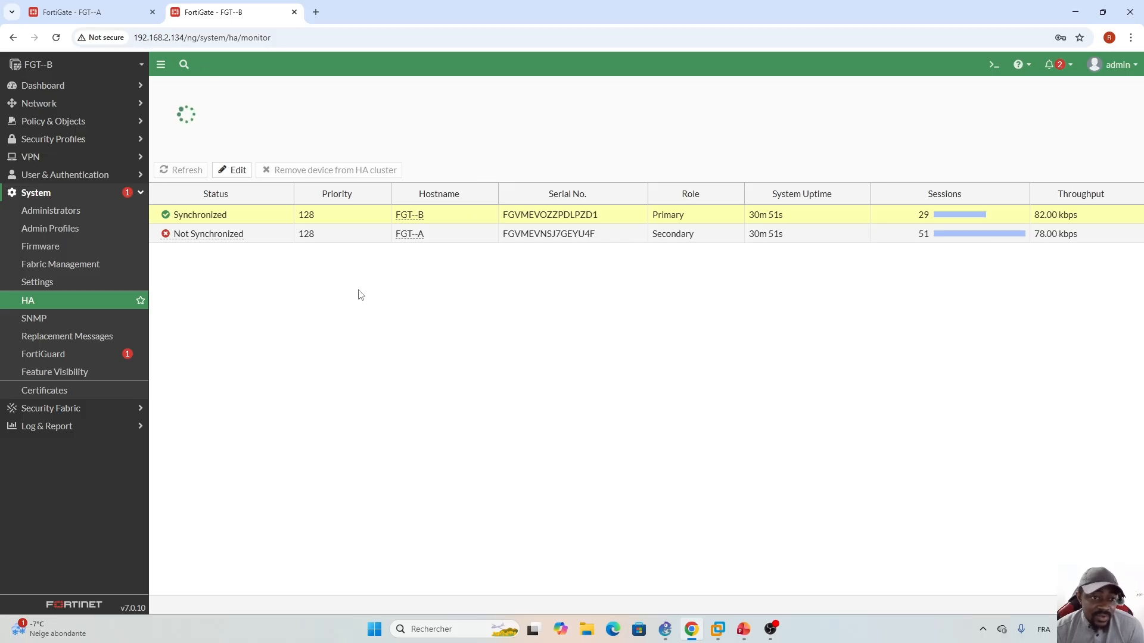
{"action": "left_click", "coordinate": [69, 11]}
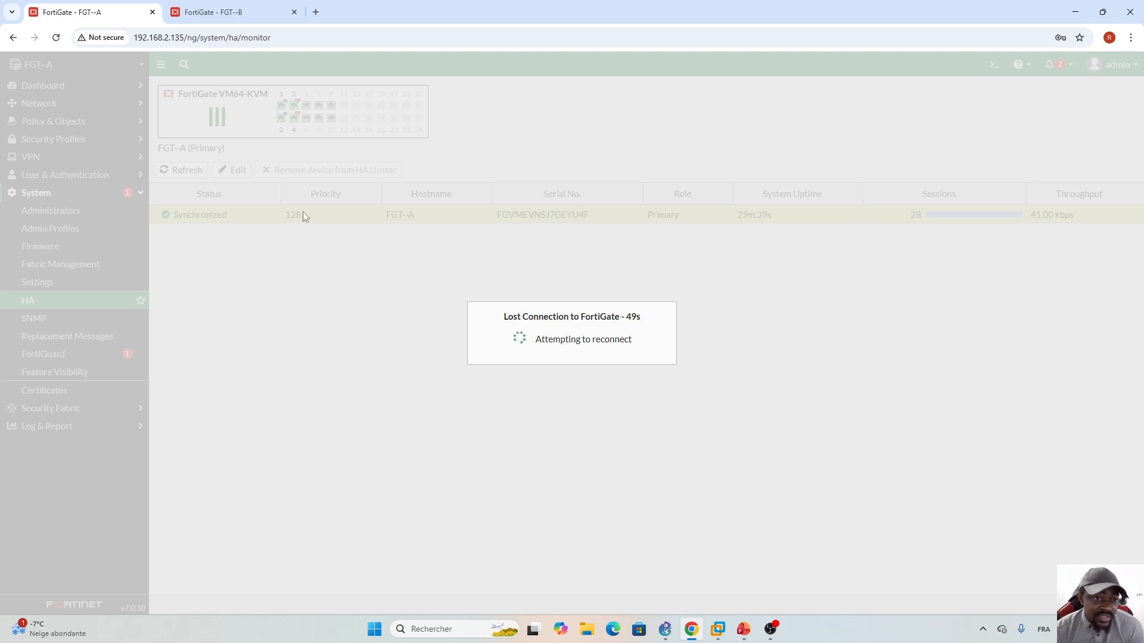
{"action": "left_click", "coordinate": [227, 12]}
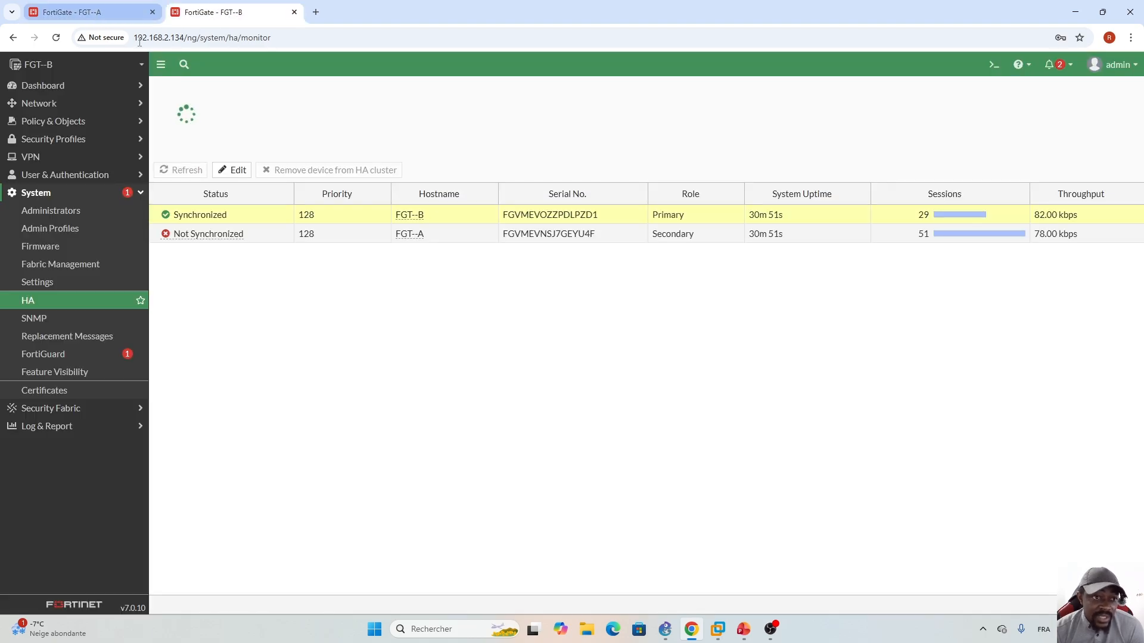
- Open the FGT-A console from the GNS3 topology, then return to the browser
{"action": "left_click", "coordinate": [666, 630]}
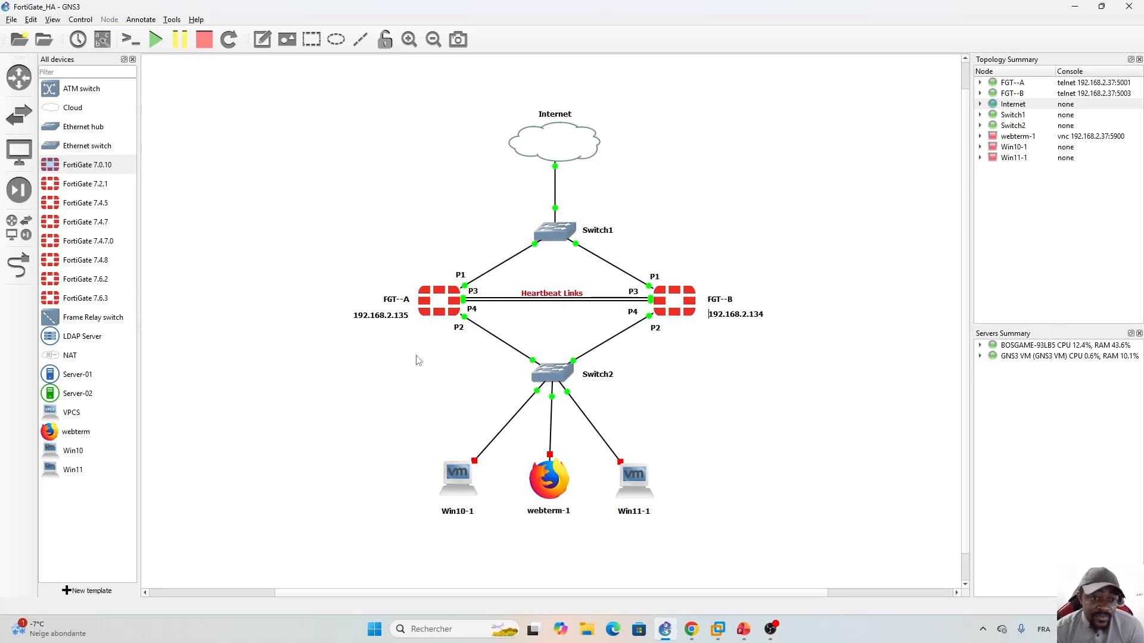
{"action": "double_click", "coordinate": [439, 305]}
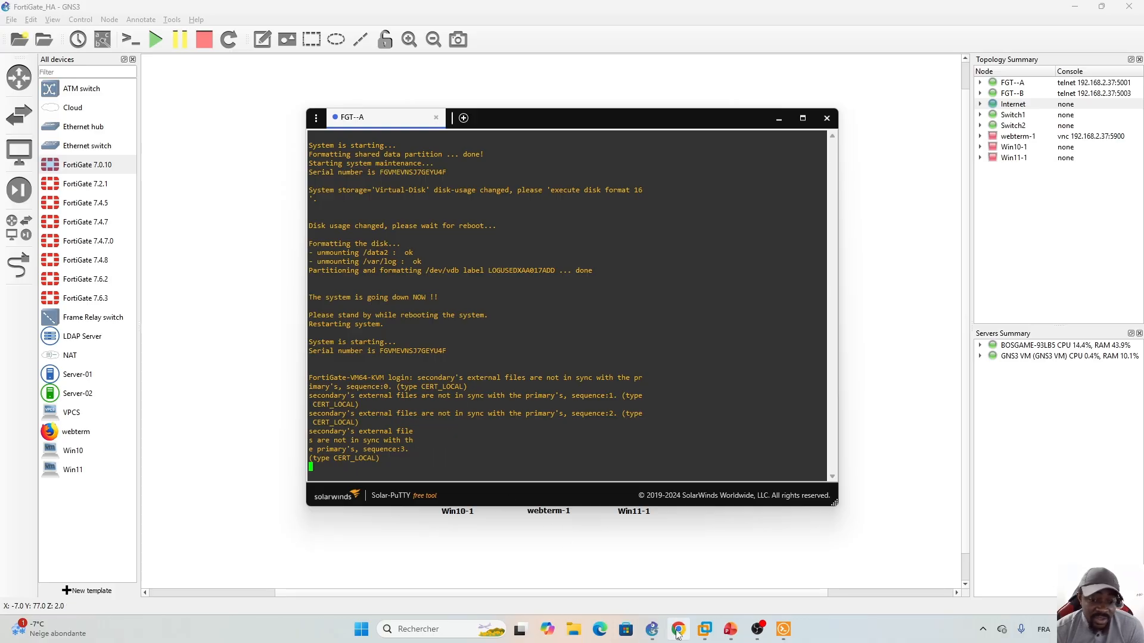
{"action": "mouse_move", "coordinate": [681, 634]}
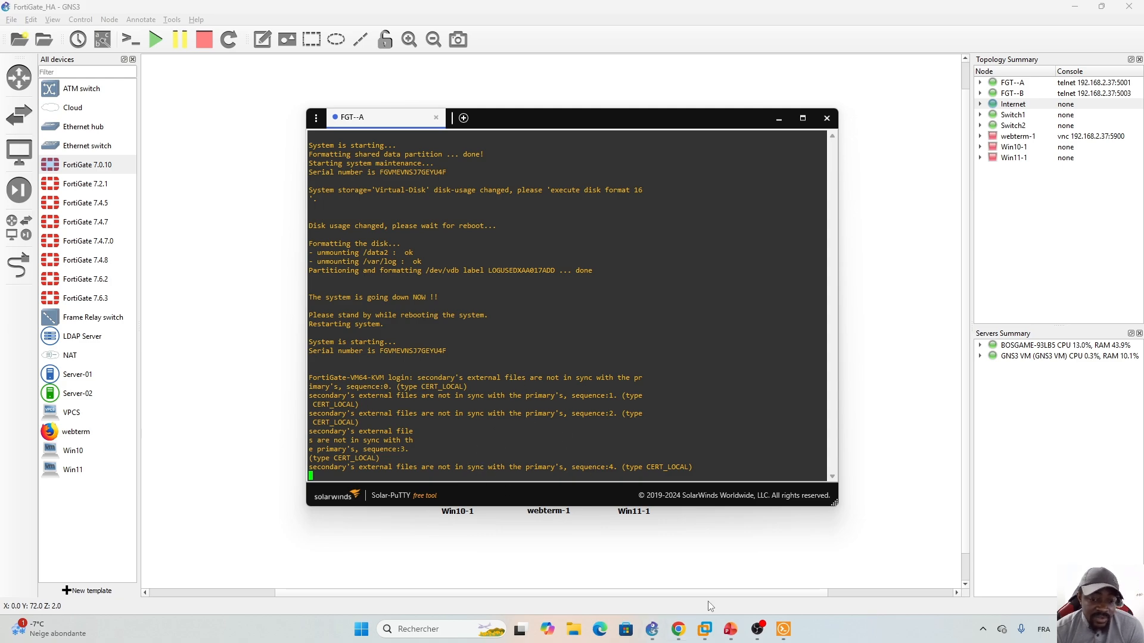
{"action": "left_click", "coordinate": [678, 629]}
- Compare FGT-A's page with FGT-B's HA monitor, then bring the FGT-A console back
{"action": "left_click", "coordinate": [119, 11]}
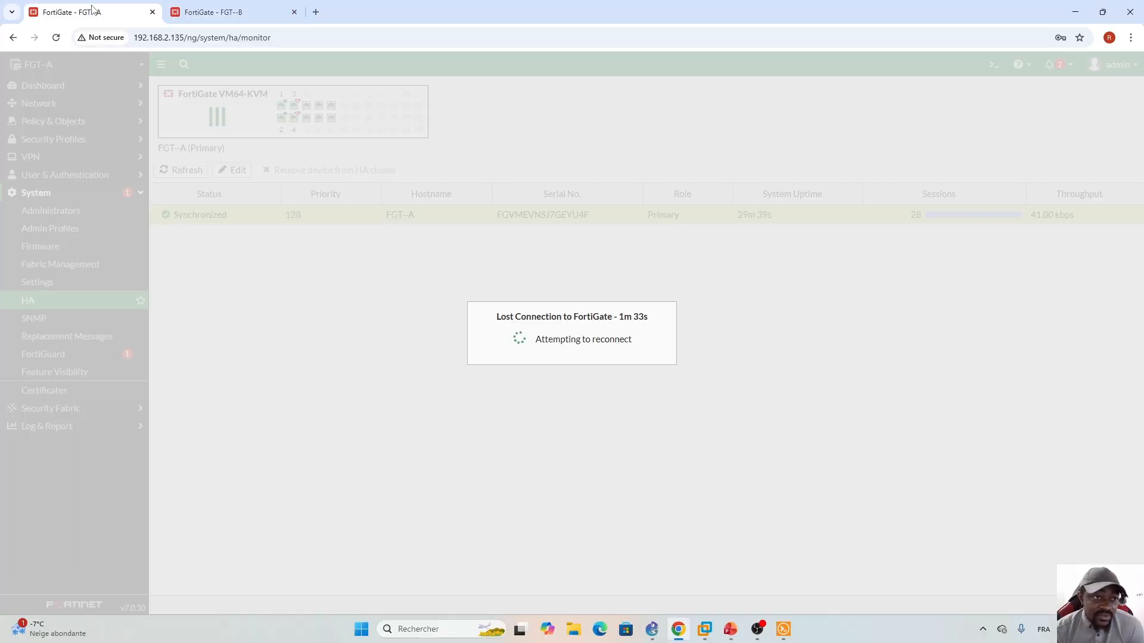
{"action": "left_click", "coordinate": [228, 10]}
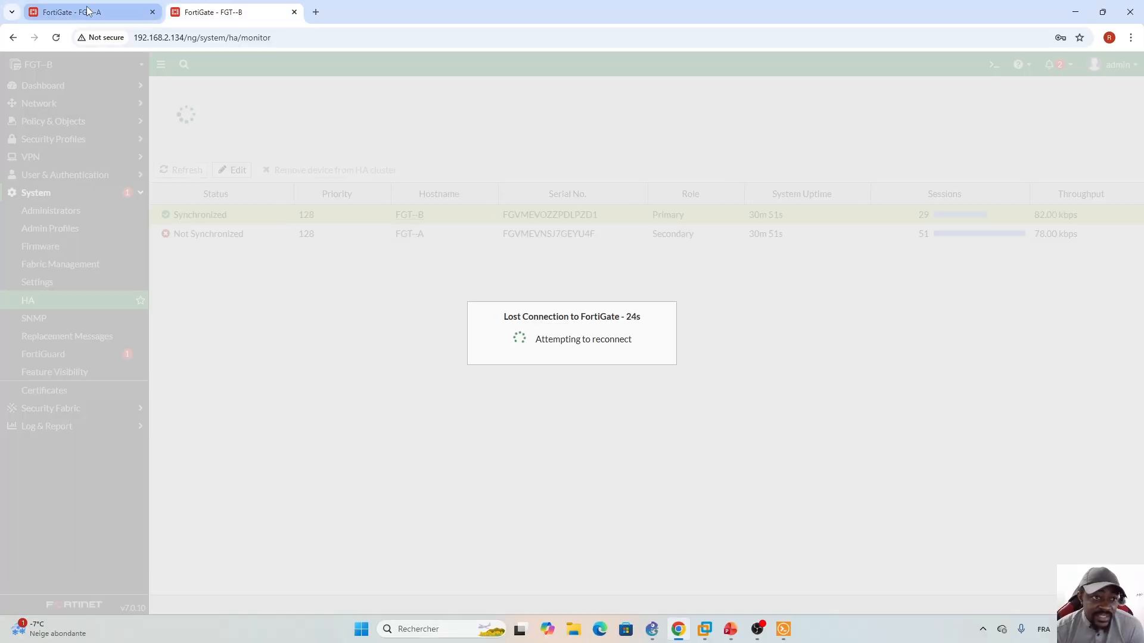
{"action": "left_click", "coordinate": [112, 11]}
{"action": "left_click", "coordinate": [218, 11]}
{"action": "left_click", "coordinate": [111, 11]}
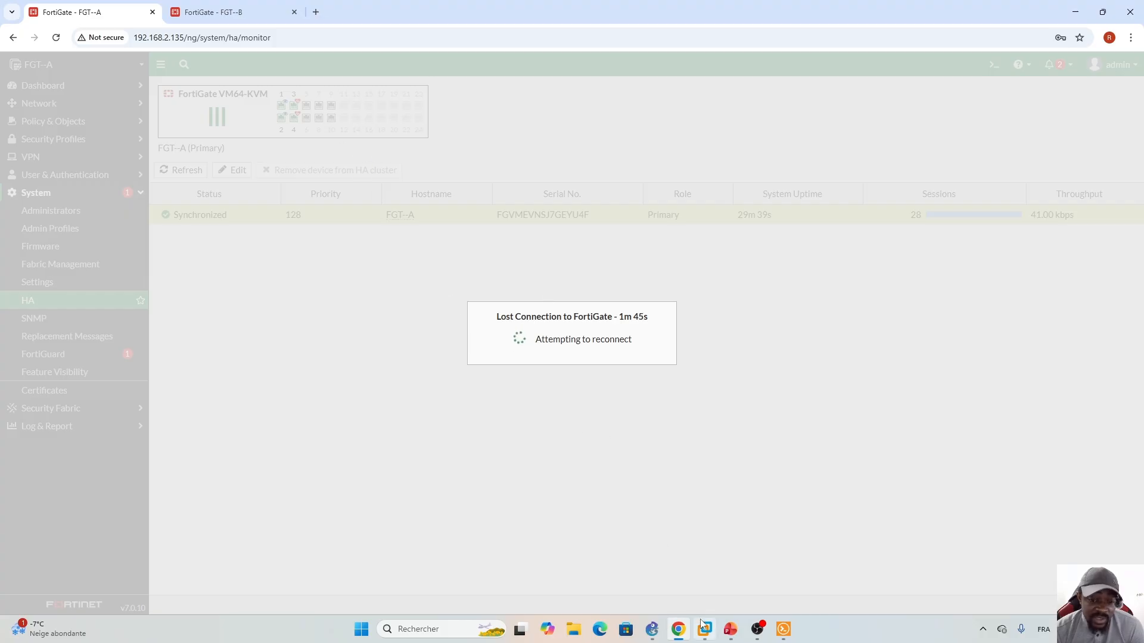
{"action": "left_click", "coordinate": [783, 629]}
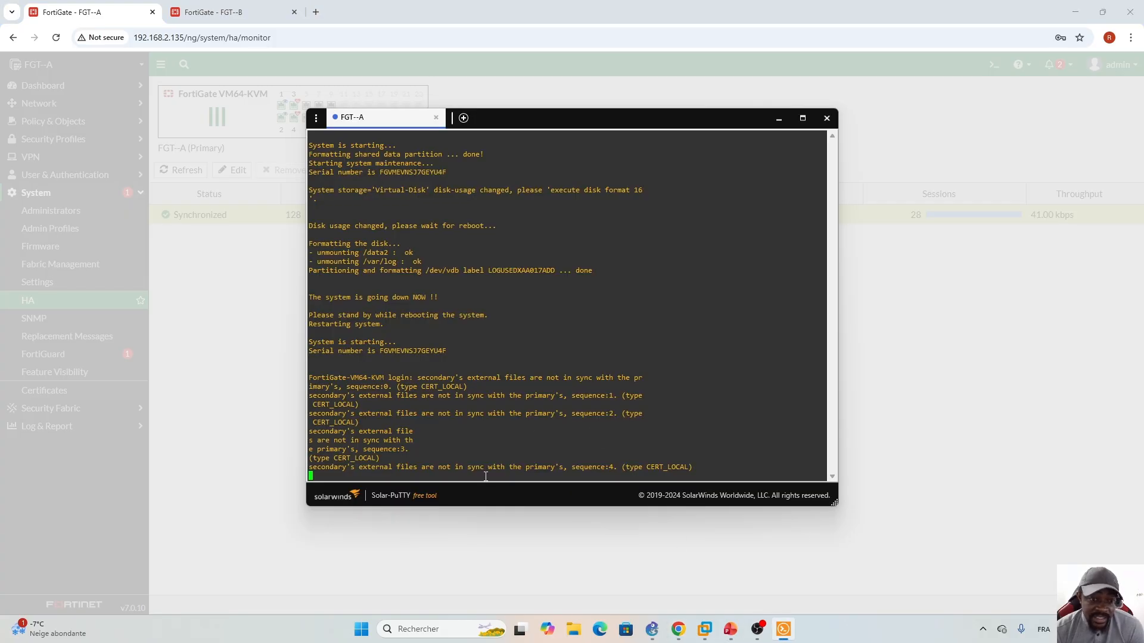
- Log in to the FGT-A console as admin and run 'get system interface physical'
{"action": "key", "text": "Return"}
{"action": "key", "text": "Return"}
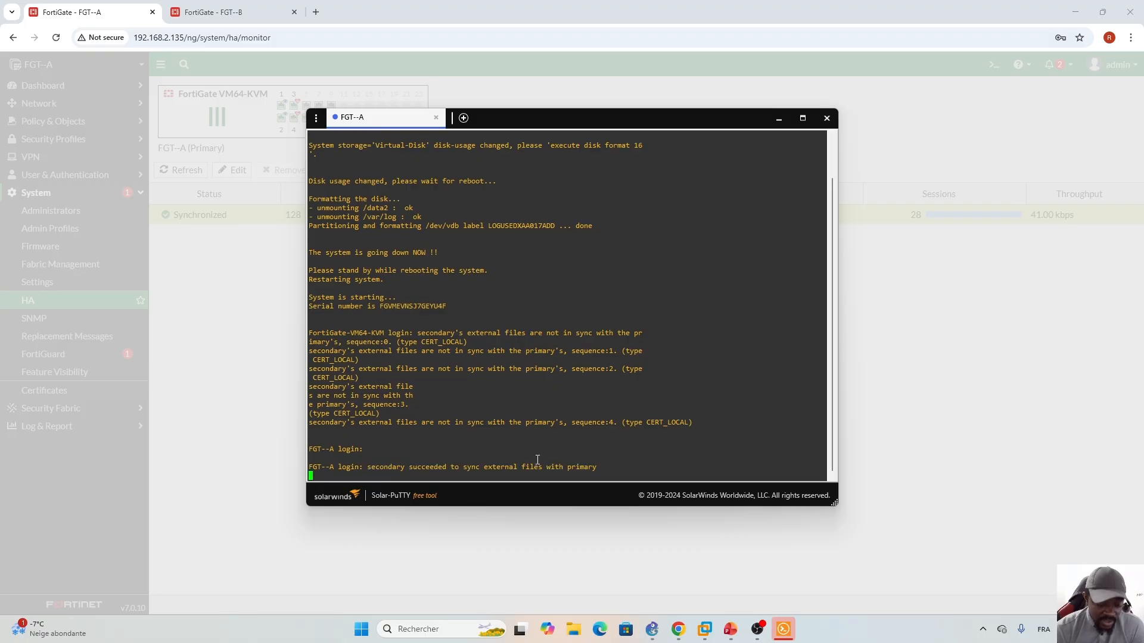
{"action": "type", "text": "admin"}
{"action": "key", "text": "Return"}
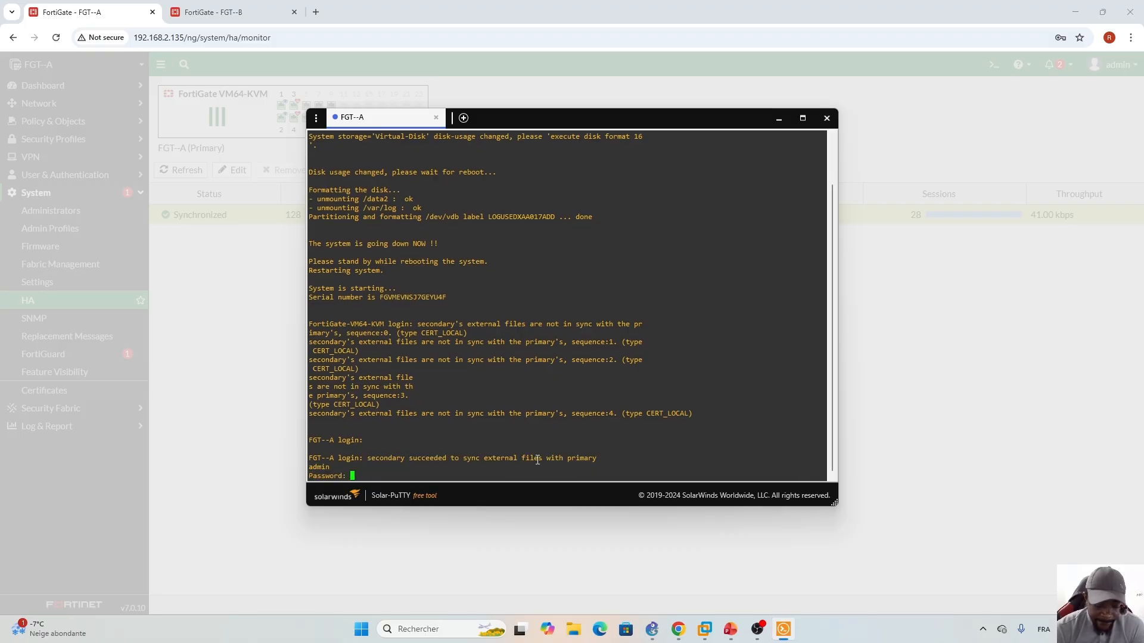
{"action": "key", "text": "Return"}
{"action": "key", "text": "Return"}
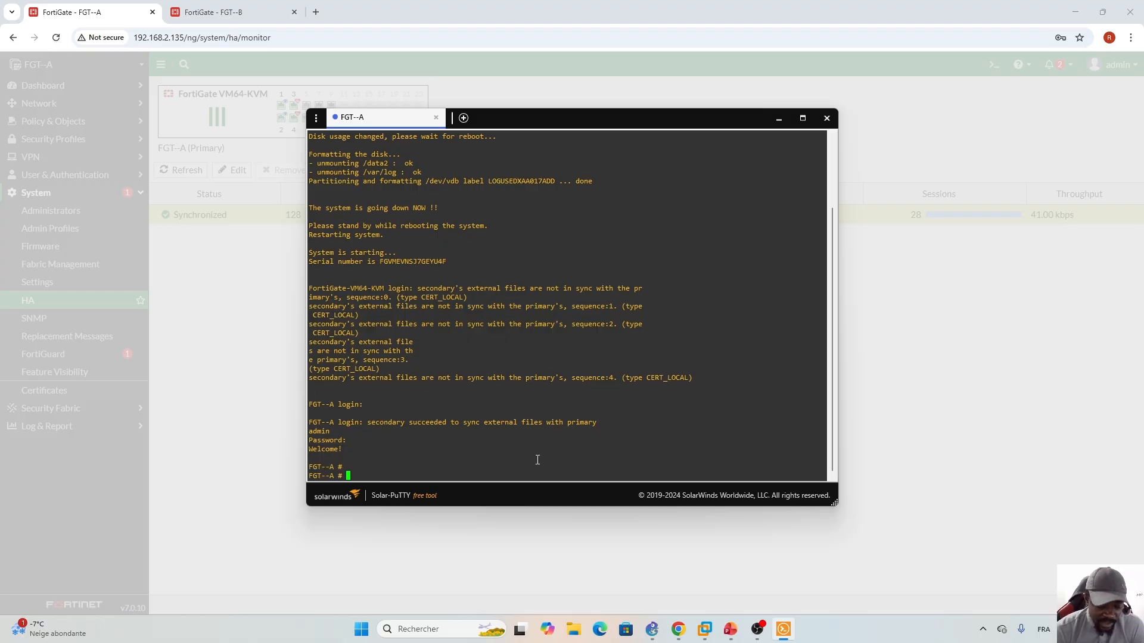
{"action": "type", "text": "get system "}
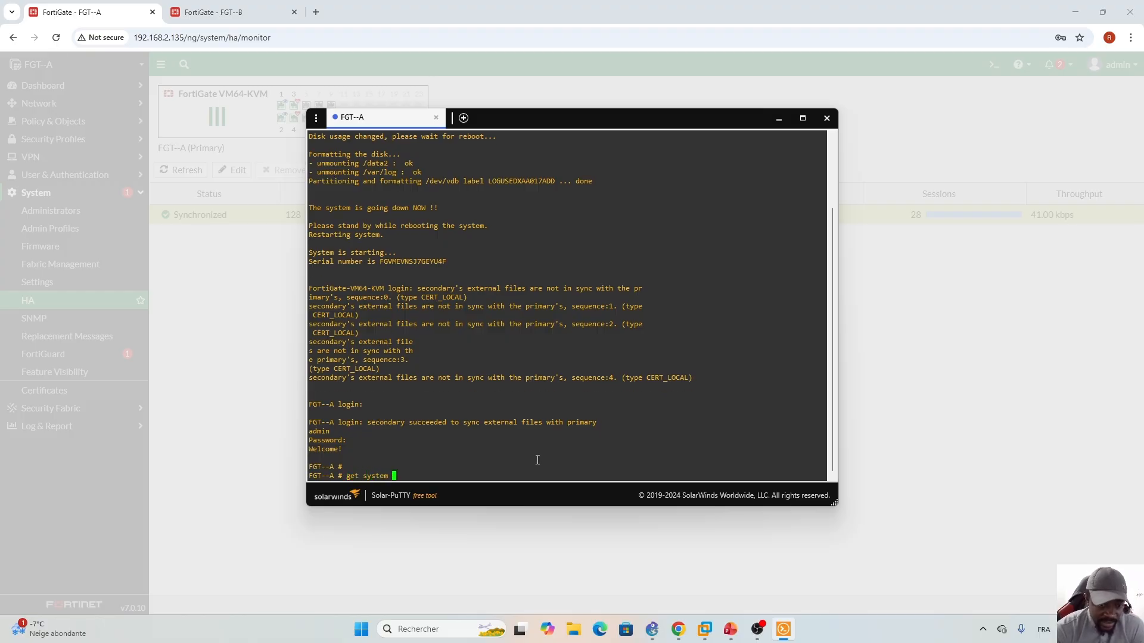
{"action": "type", "text": "interface physical"}
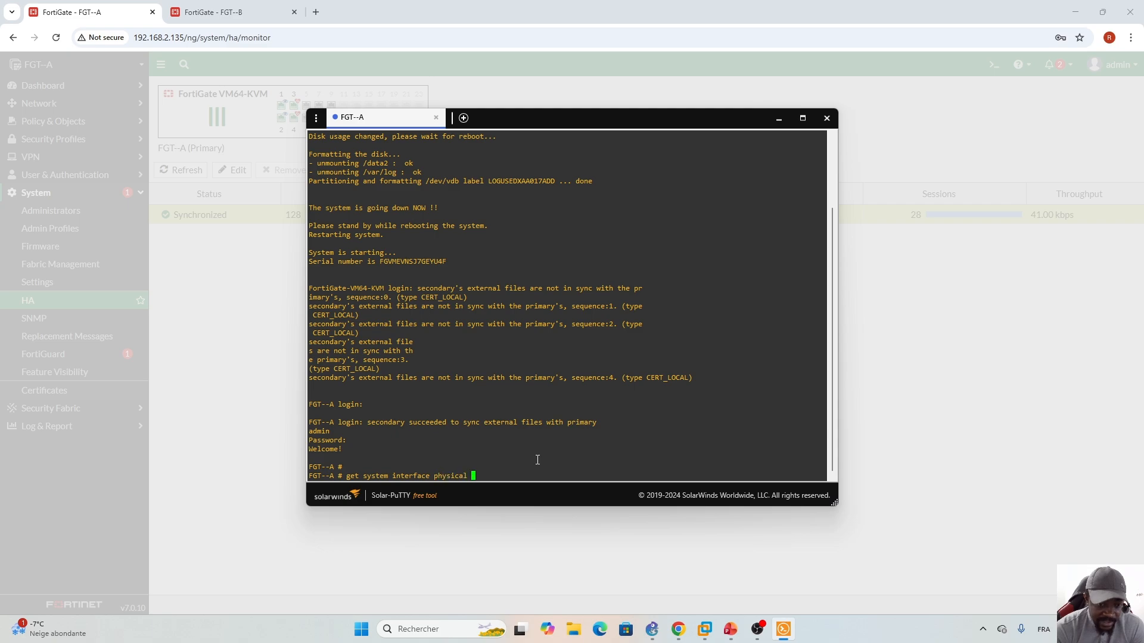
{"action": "key", "text": "Return"}
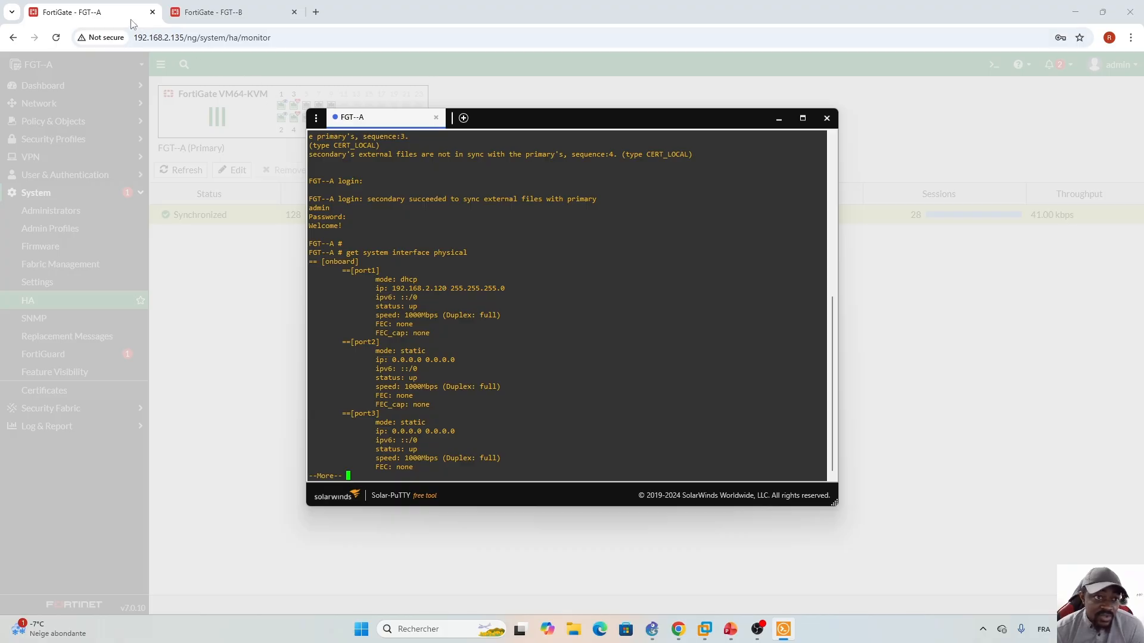
{"action": "left_click", "coordinate": [99, 15]}
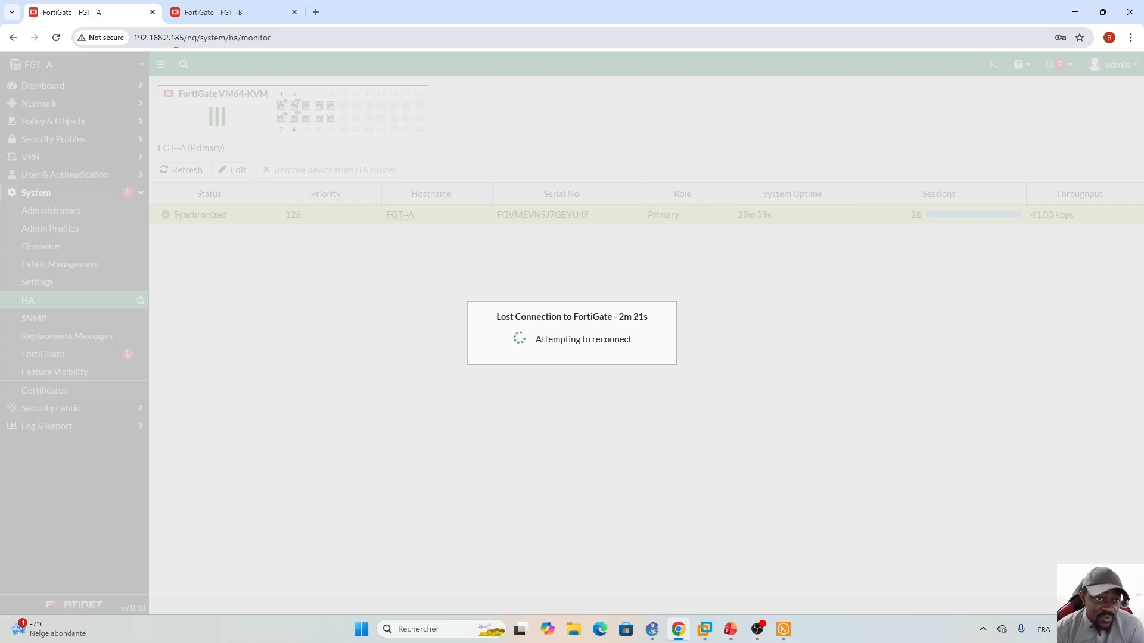
- Log in to the FortiGate at 192.168.2.120 in a new tab, declining to save the password
{"action": "left_click", "coordinate": [215, 13]}
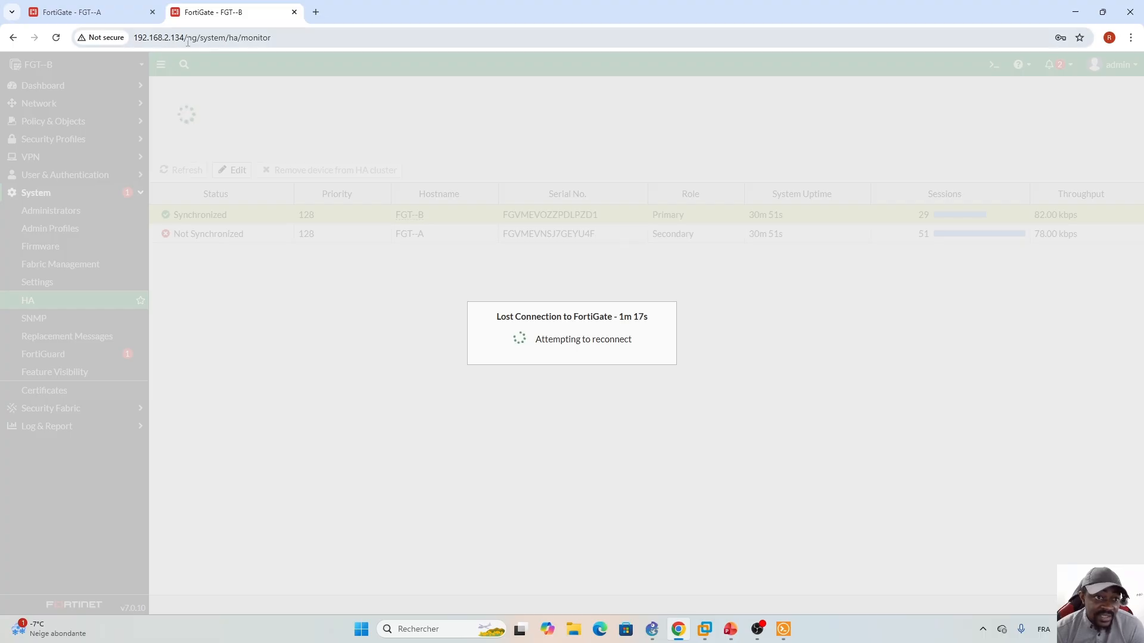
{"action": "left_click", "coordinate": [315, 12]}
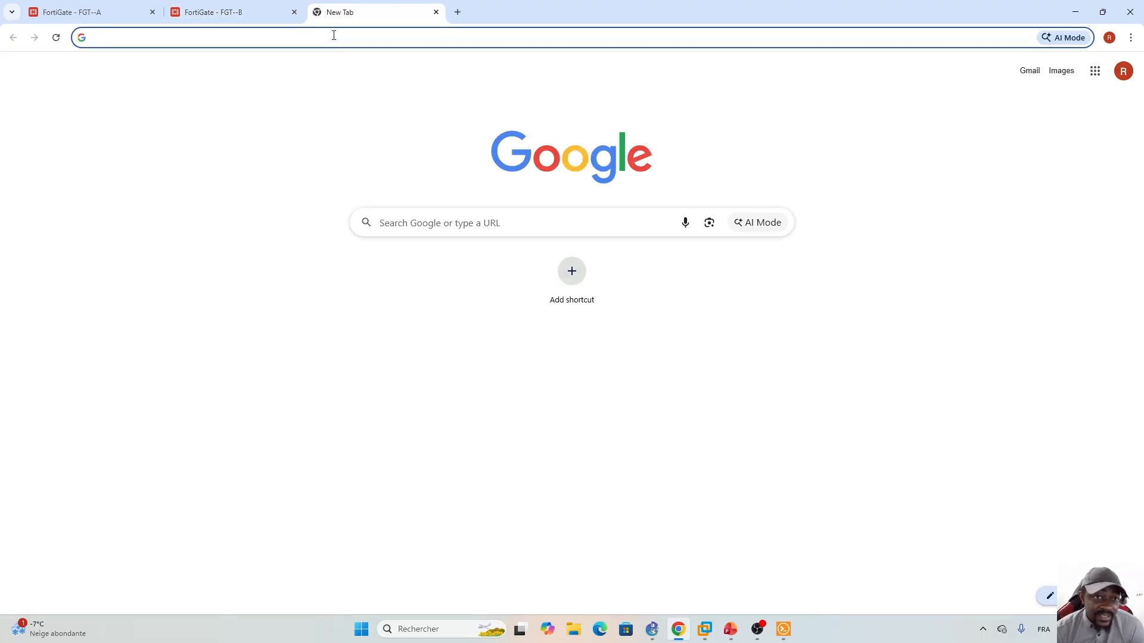
{"action": "type", "text": "192.168.2."}
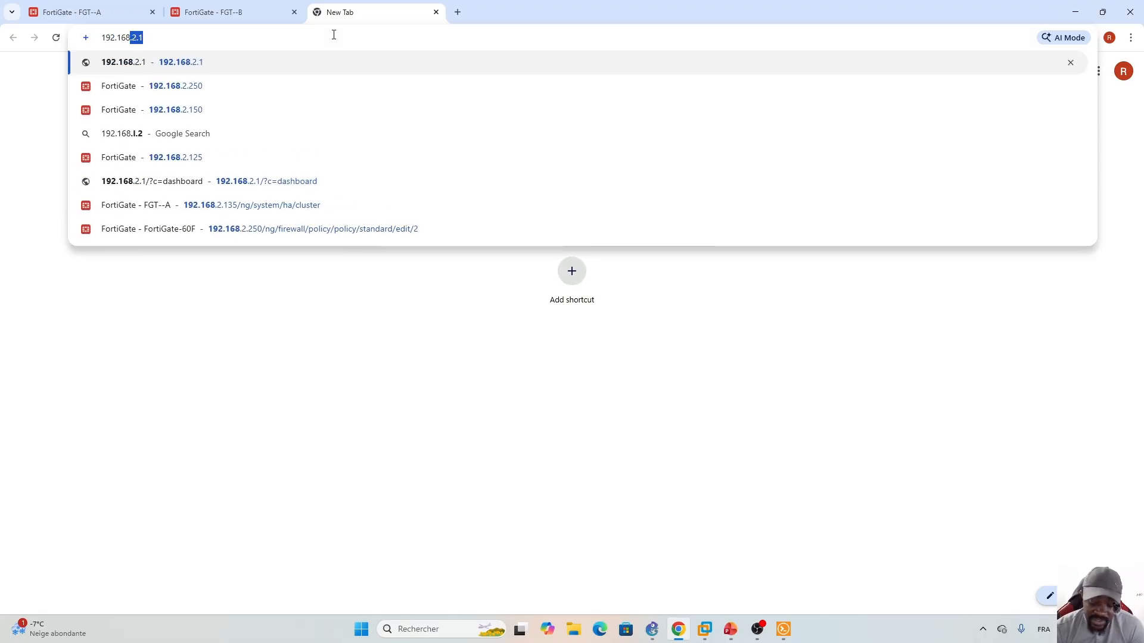
{"action": "type", "text": "120"}
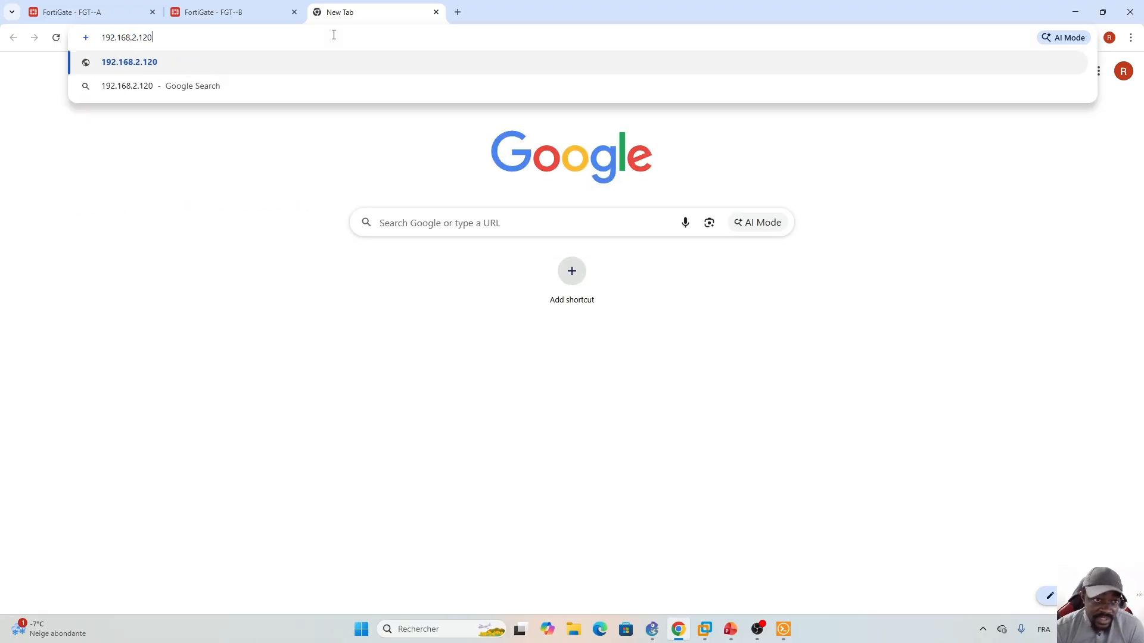
{"action": "key", "text": "Return"}
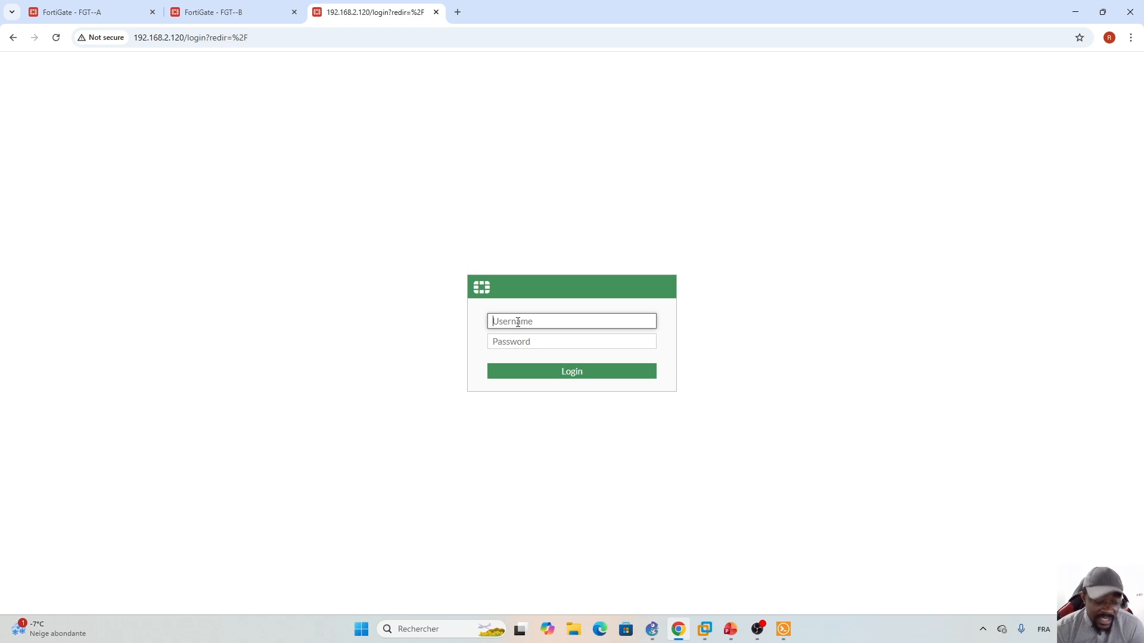
{"action": "type", "text": "admin"}
{"action": "key", "text": "Tab"}
{"action": "type", "text": "a"}
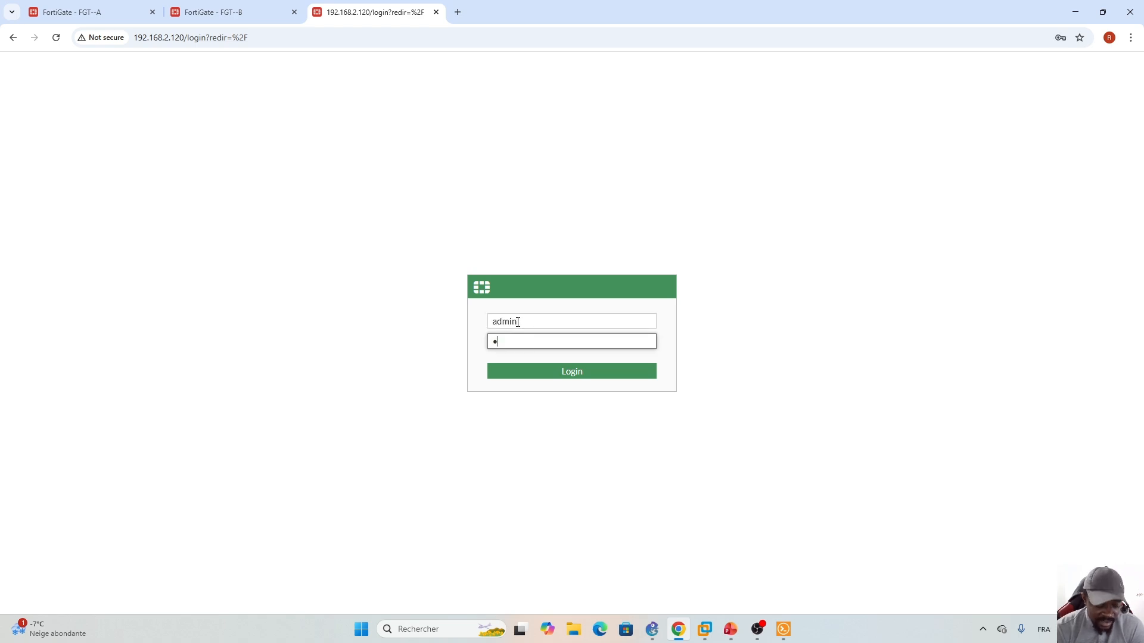
{"action": "key", "text": "Return"}
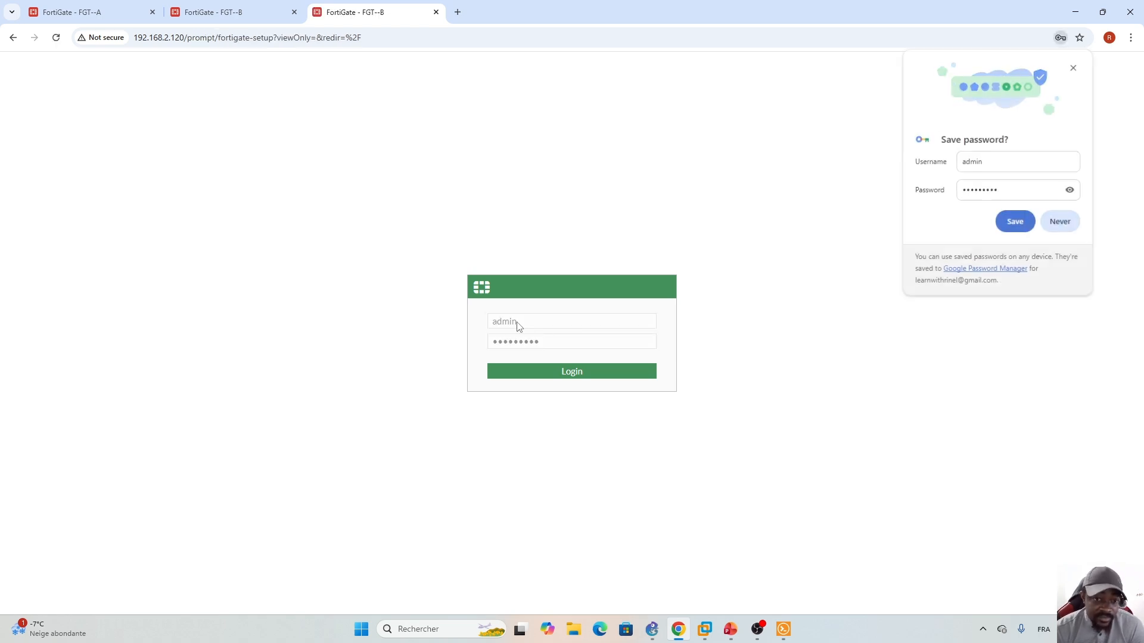
{"action": "left_click", "coordinate": [1062, 223]}
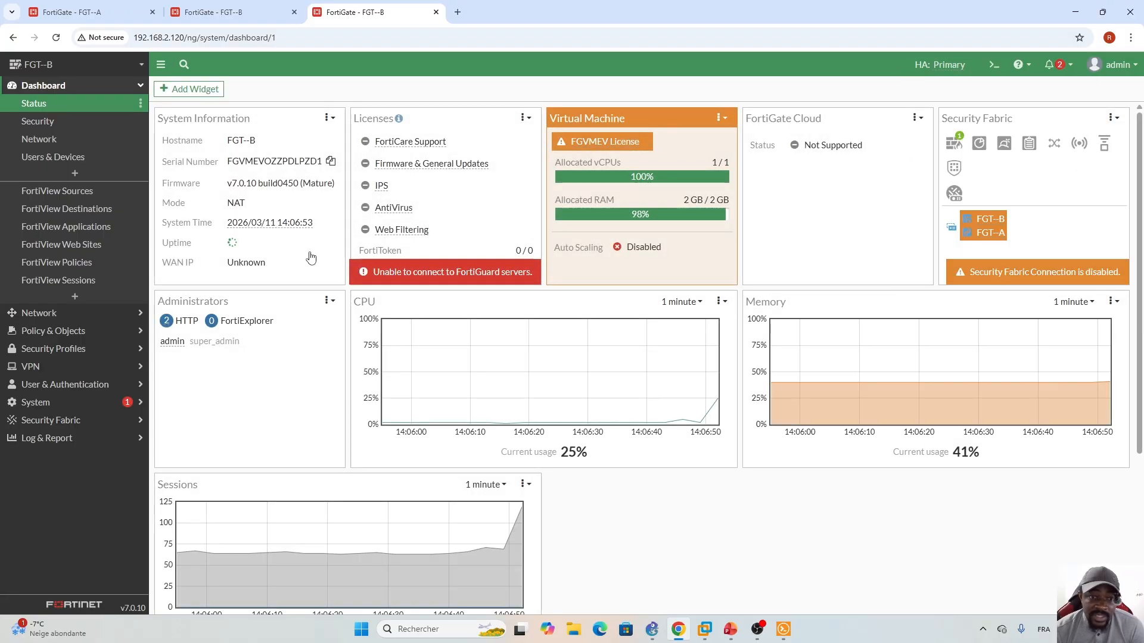
- Open System > HA to confirm FGT-B Primary and FGT-A Secondary are both synchronized
{"action": "left_click", "coordinate": [37, 402]}
{"action": "left_click", "coordinate": [39, 300]}
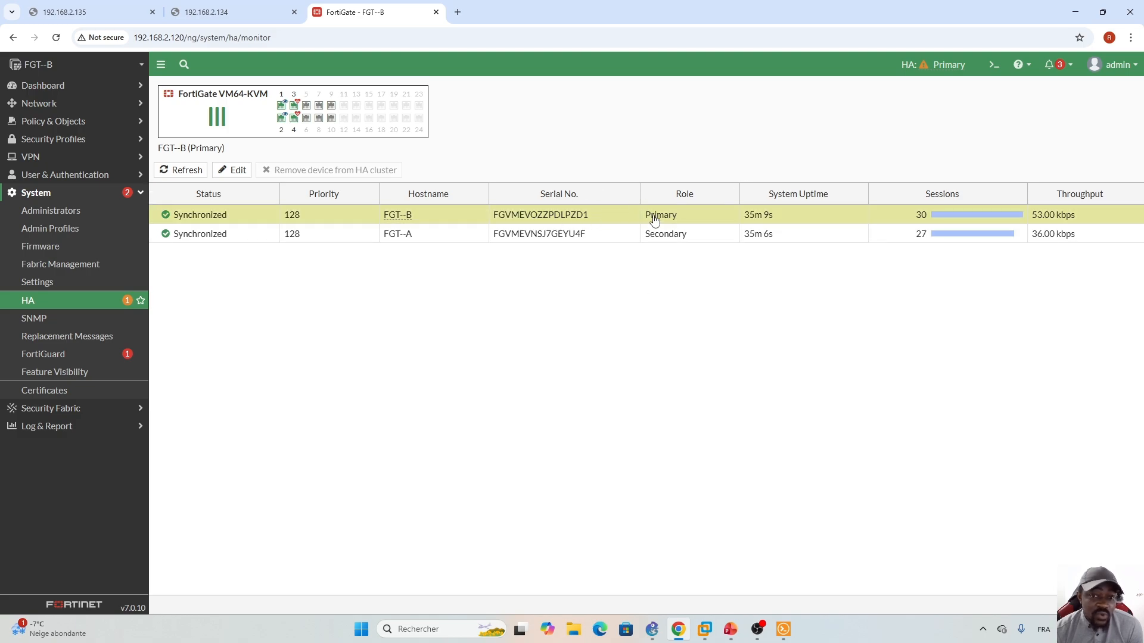
{"action": "left_click", "coordinate": [732, 630]}
- Show slide 118 on the primary FortiGate election process in PowerPoint
{"action": "scroll", "coordinate": [172, 498], "scroll_direction": "up", "scroll_amount": 3}
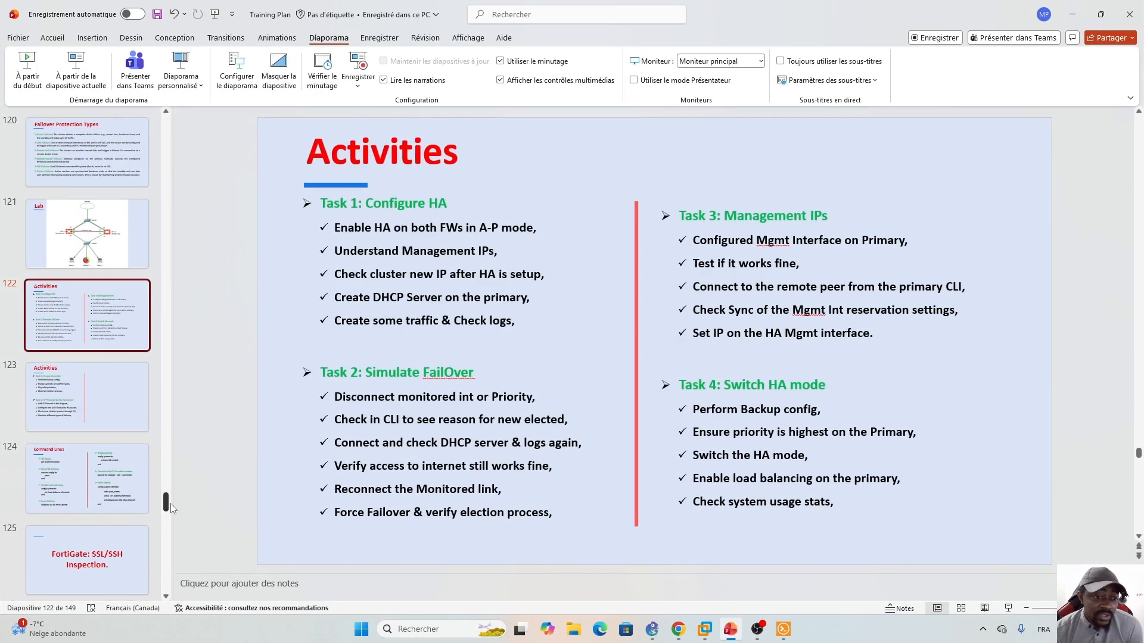
{"action": "scroll", "coordinate": [173, 498], "scroll_direction": "up", "scroll_amount": 1}
{"action": "left_click", "coordinate": [87, 305]}
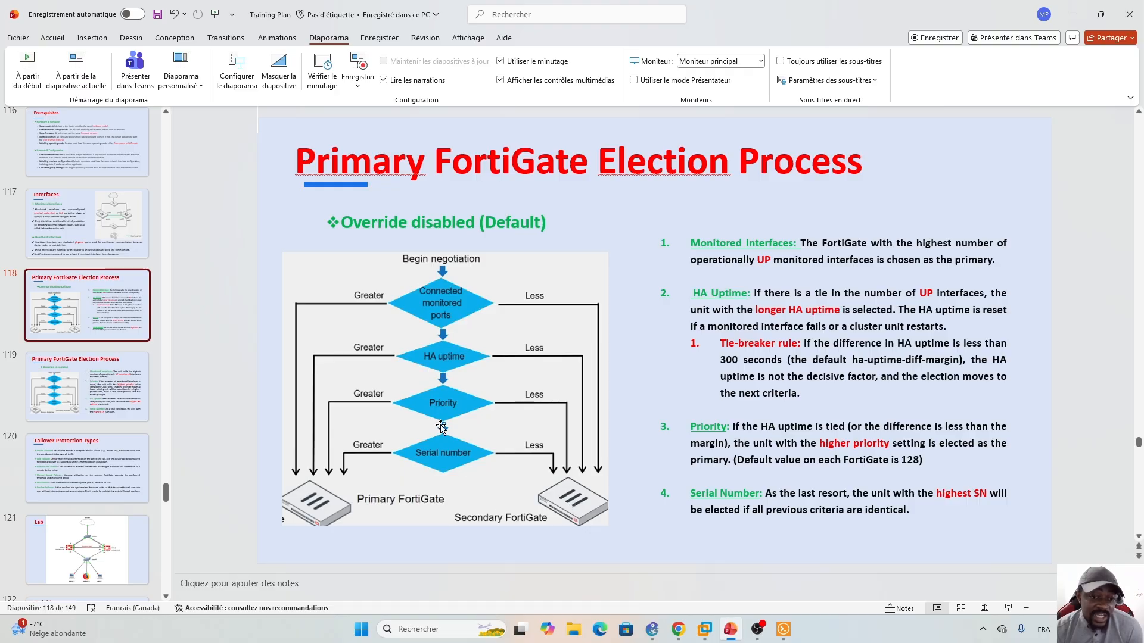
- Return to the FortiGate HA monitor and open FGT-B's CLI console
{"action": "left_click", "coordinate": [678, 629]}
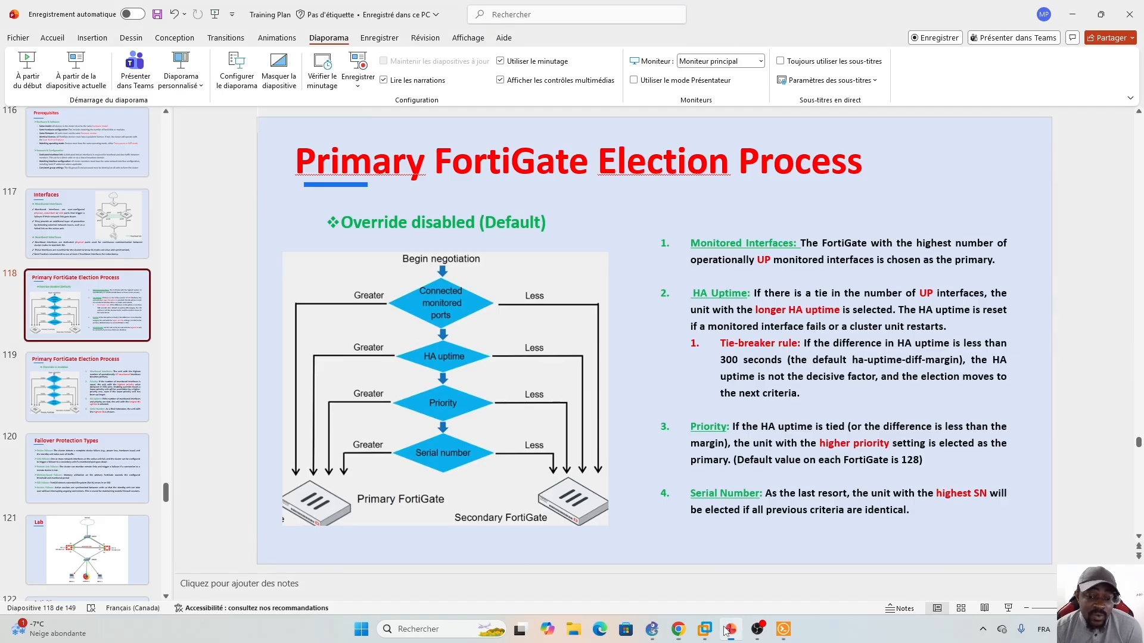
{"action": "left_click", "coordinate": [731, 629]}
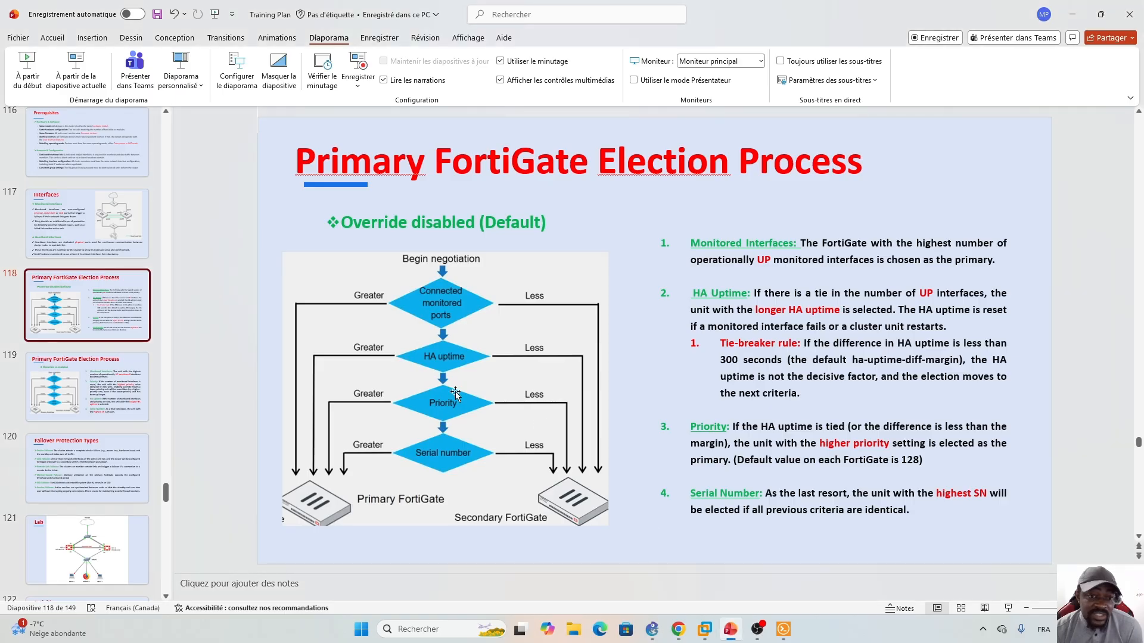
{"action": "left_click", "coordinate": [678, 629]}
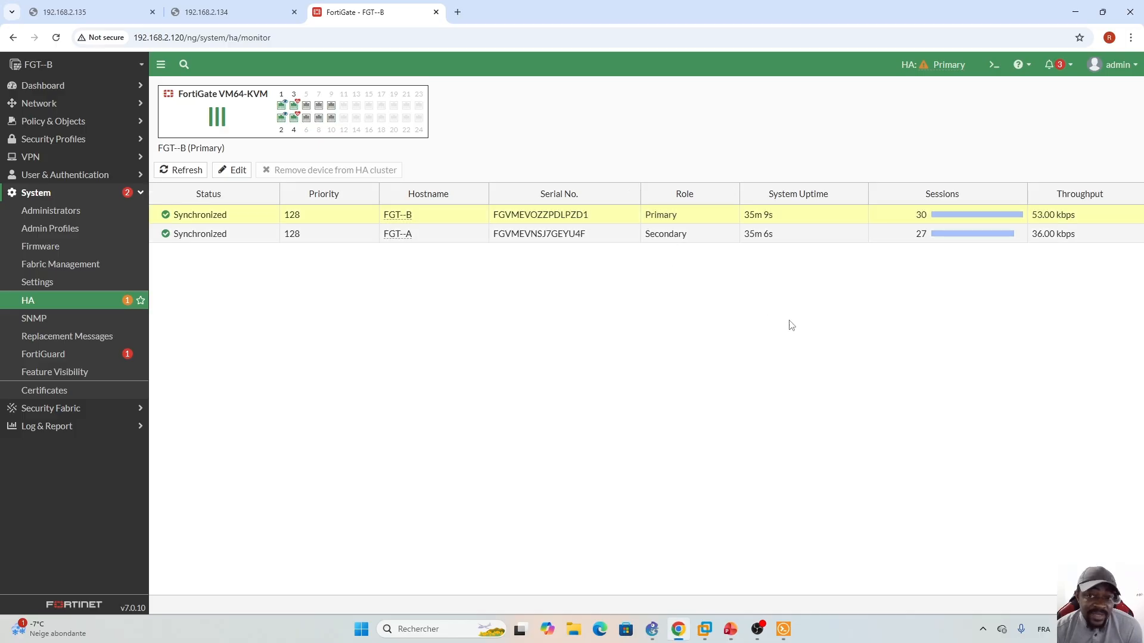
{"action": "left_click", "coordinate": [994, 64]}
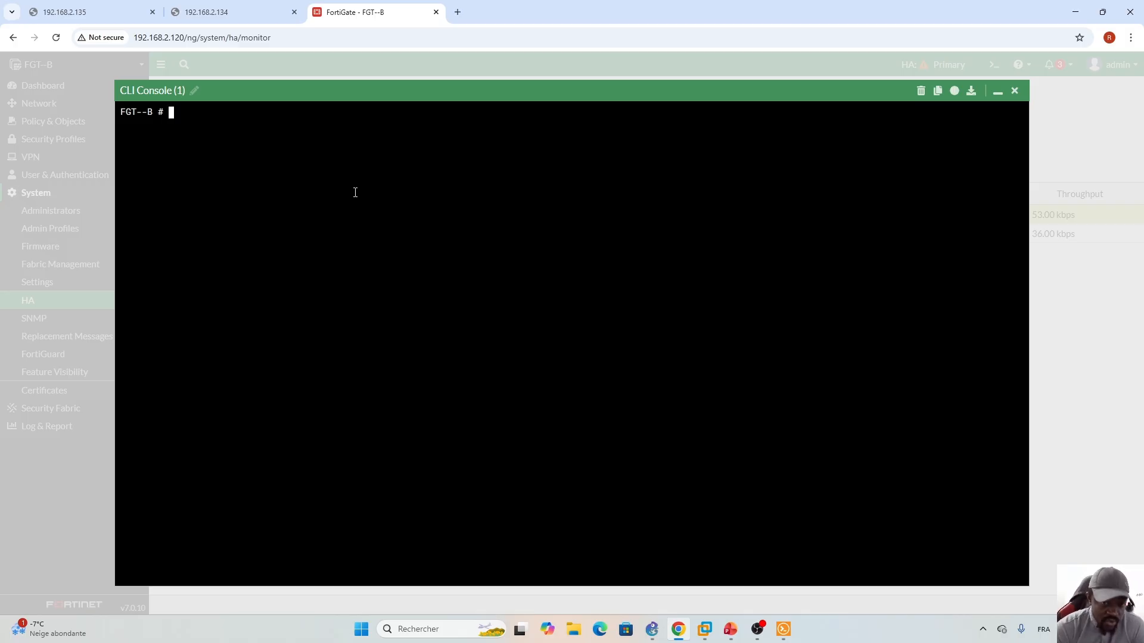
- Review slide 124's HA command lines, then go back to FGT-B's CLI console
{"action": "left_click", "coordinate": [731, 629]}
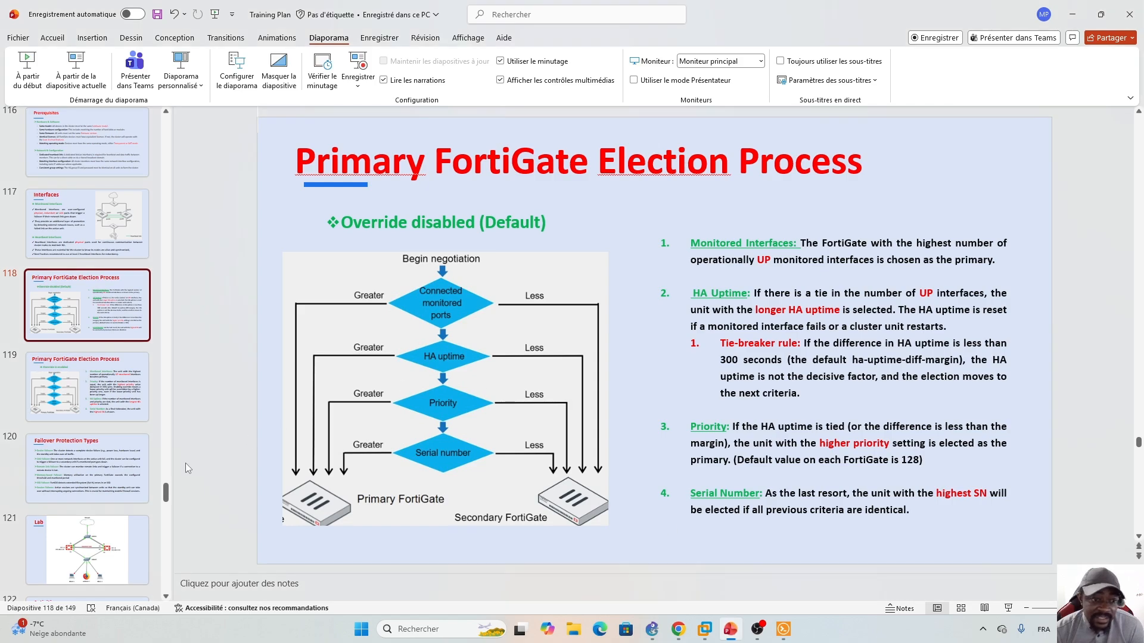
{"action": "scroll", "coordinate": [89, 432], "scroll_direction": "down", "scroll_amount": 6}
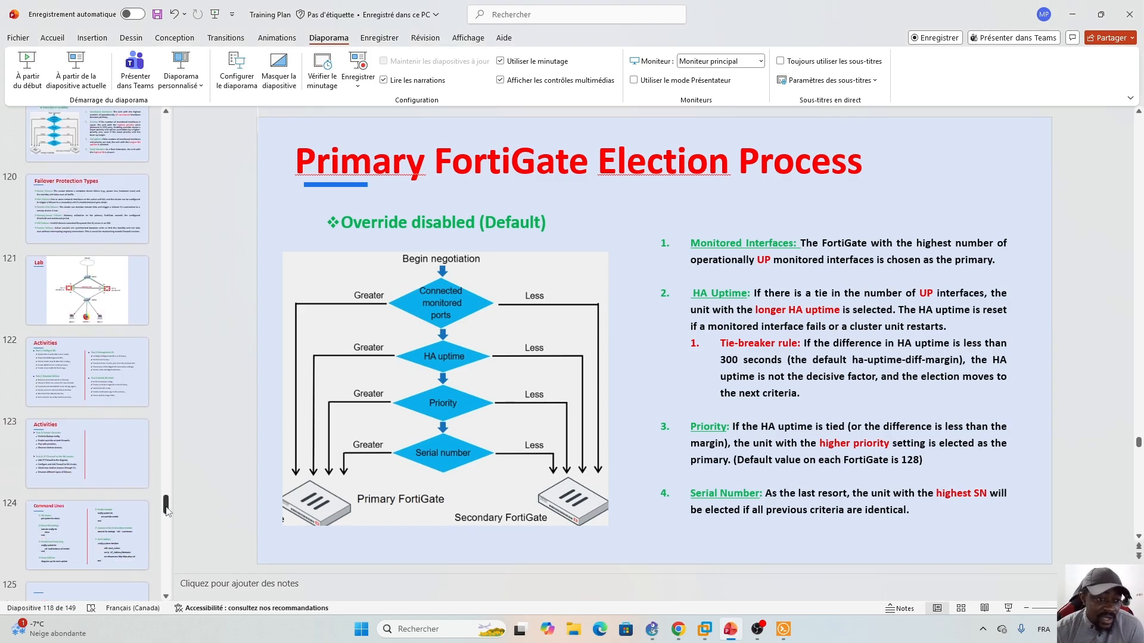
{"action": "left_click", "coordinate": [89, 432]}
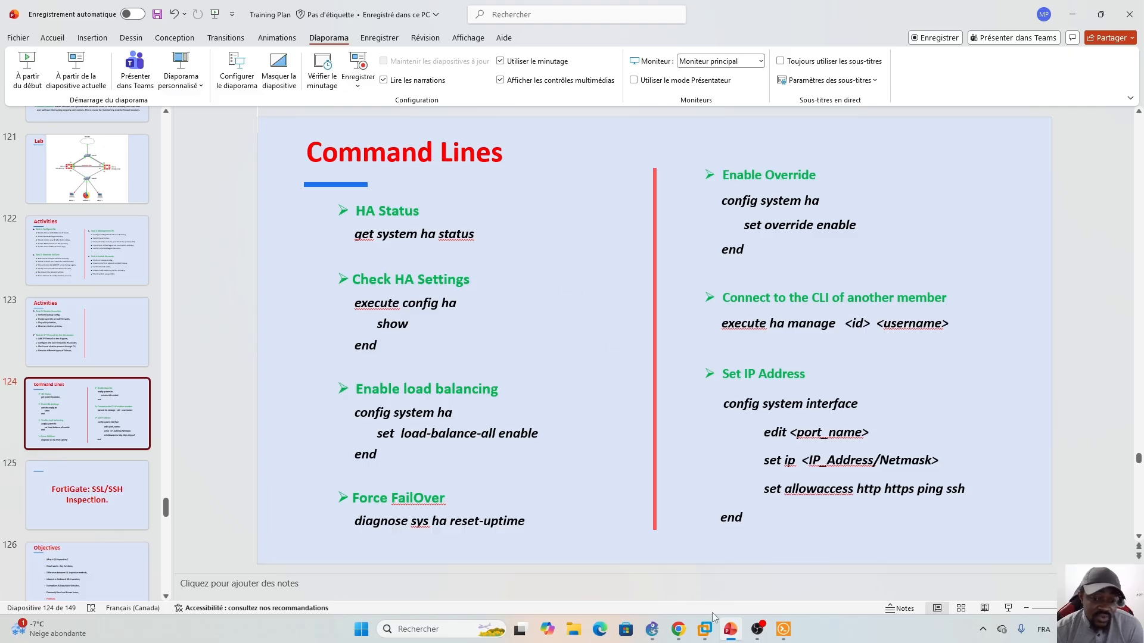
{"action": "left_click", "coordinate": [678, 629]}
- Run 'get system ha status' and check the primary election timestamp in the output
{"action": "type", "text": "g"}
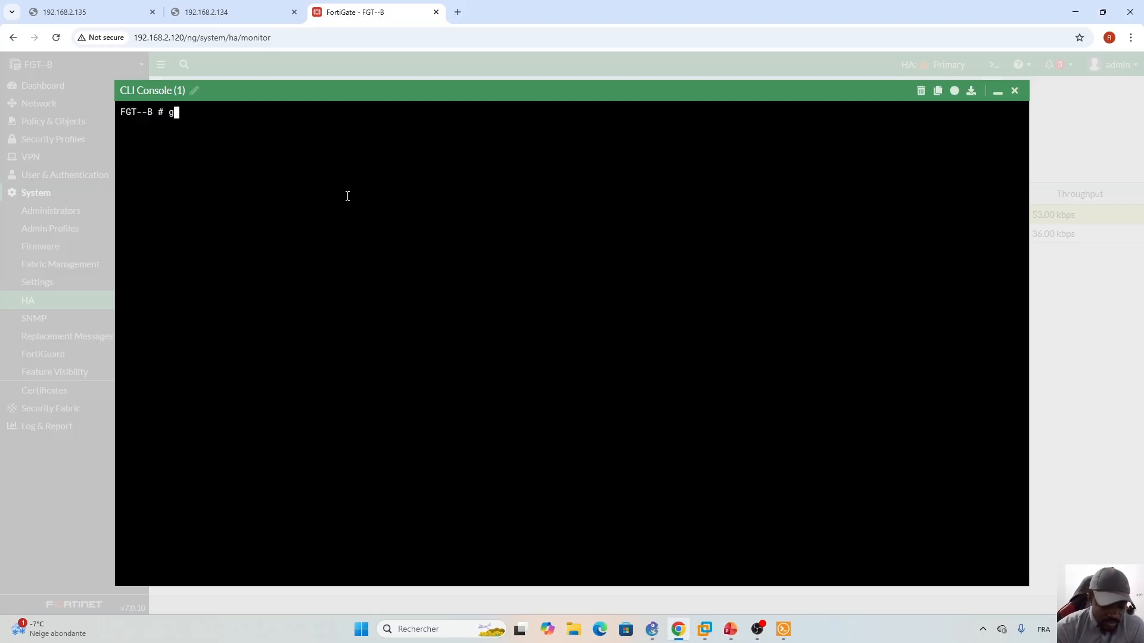
{"action": "type", "text": "et system "}
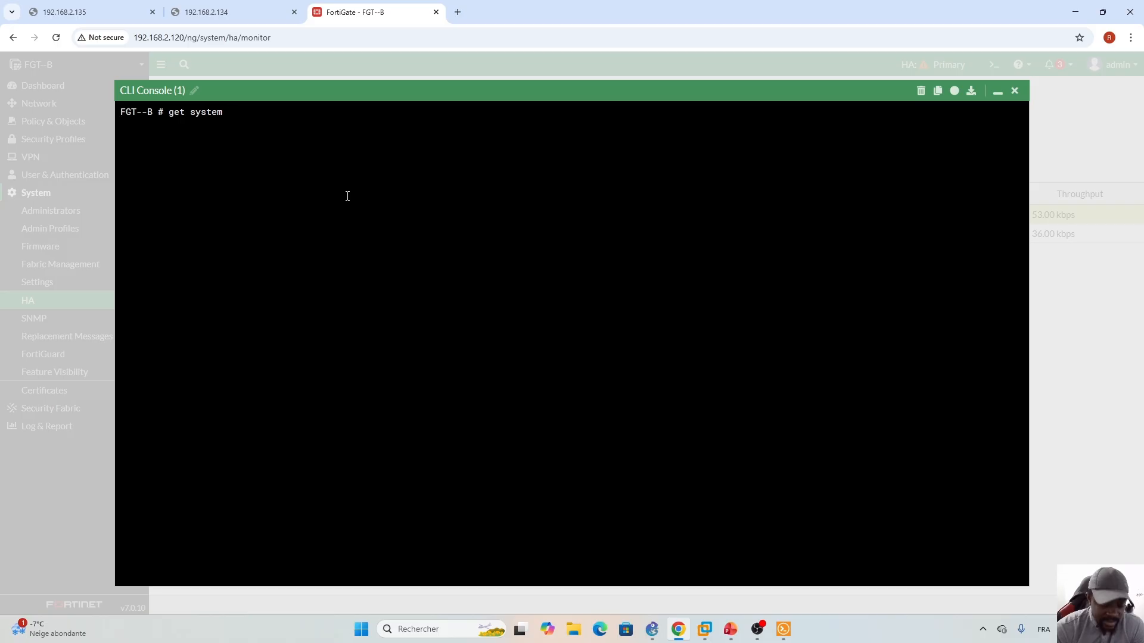
{"action": "type", "text": "ha status"}
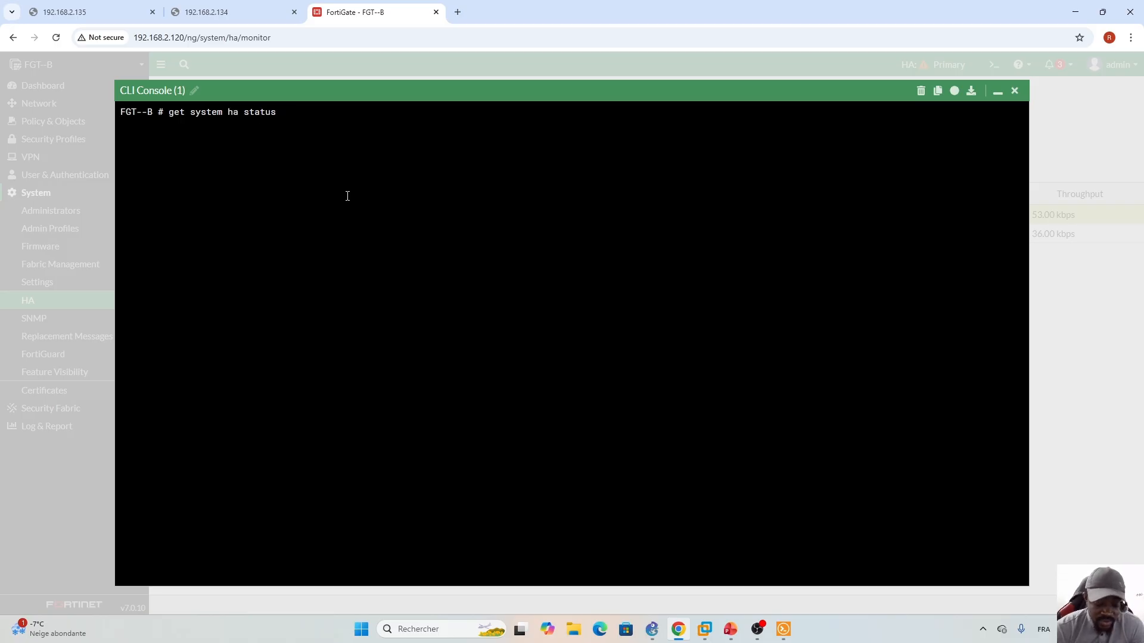
{"action": "key", "text": "Return"}
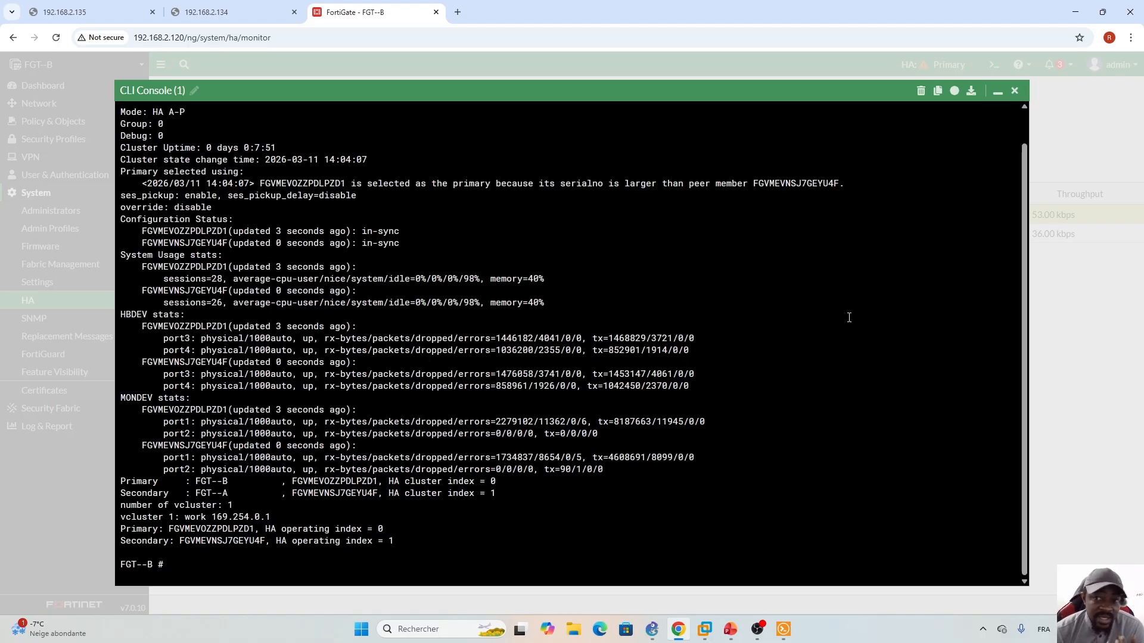
{"action": "scroll", "coordinate": [1027, 298], "scroll_direction": "up", "scroll_amount": 1}
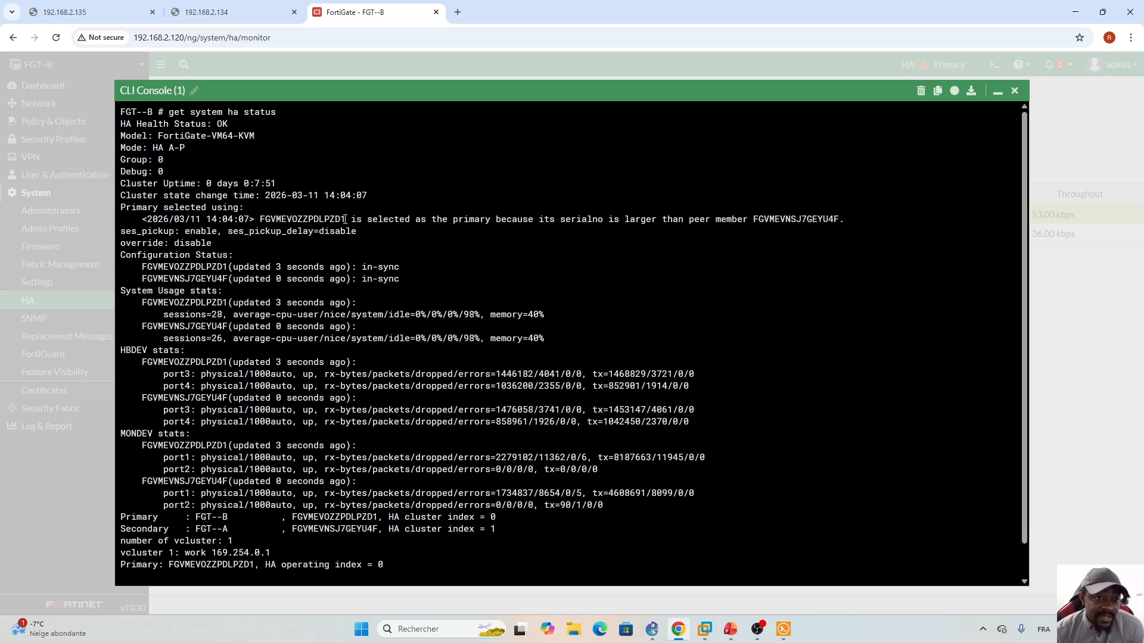
{"action": "left_click_drag", "start_coordinate": [148, 219], "coordinate": [249, 219]}
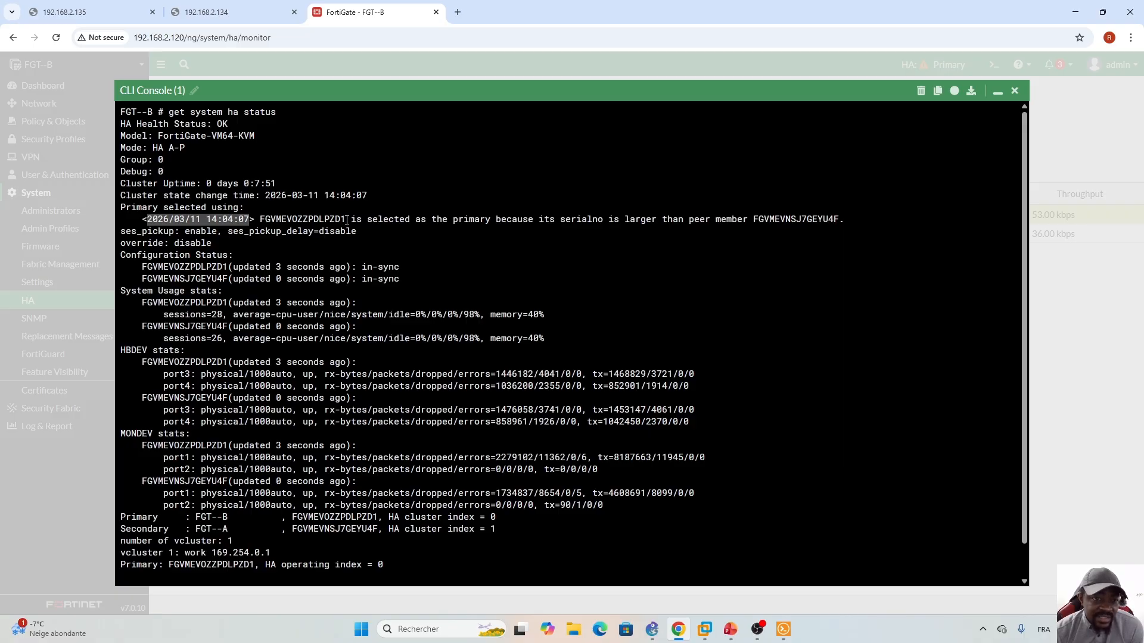
{"action": "left_click", "coordinate": [347, 219]}
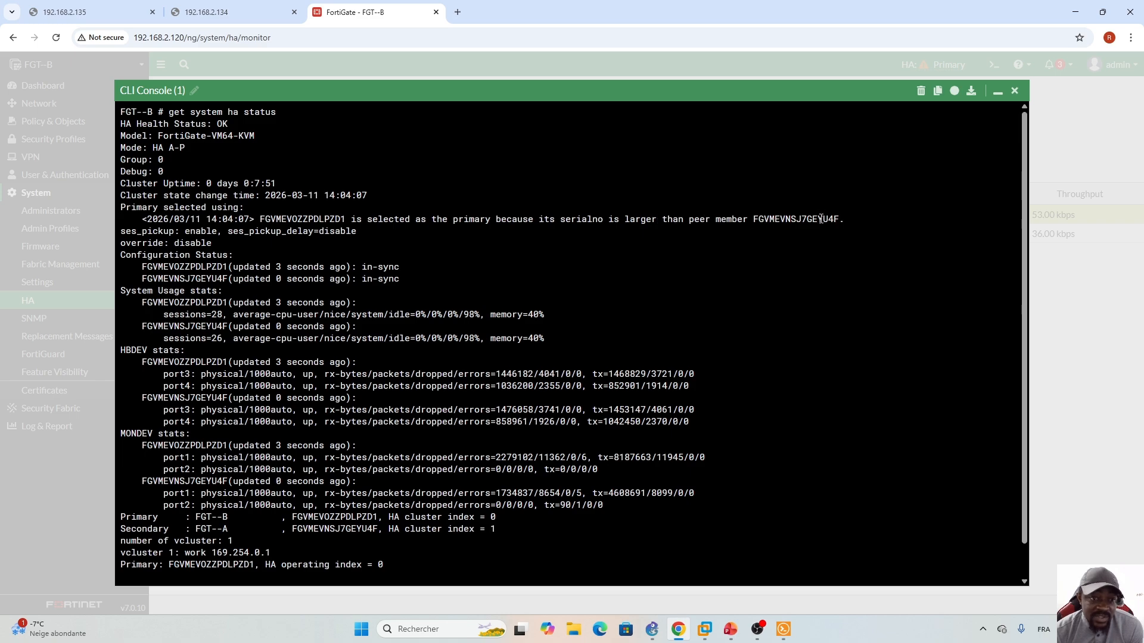
- Bring up slide 118 on the election process in PowerPoint again
{"action": "left_click", "coordinate": [730, 629]}
{"action": "scroll", "coordinate": [171, 496], "scroll_direction": "up", "scroll_amount": 4}
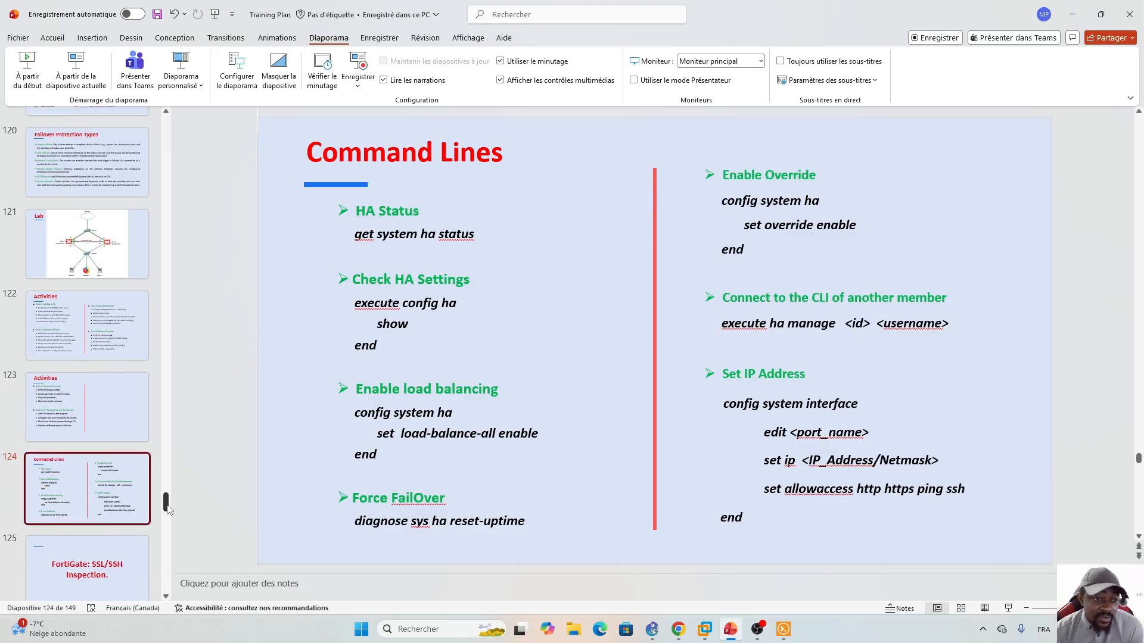
{"action": "left_click", "coordinate": [83, 261]}
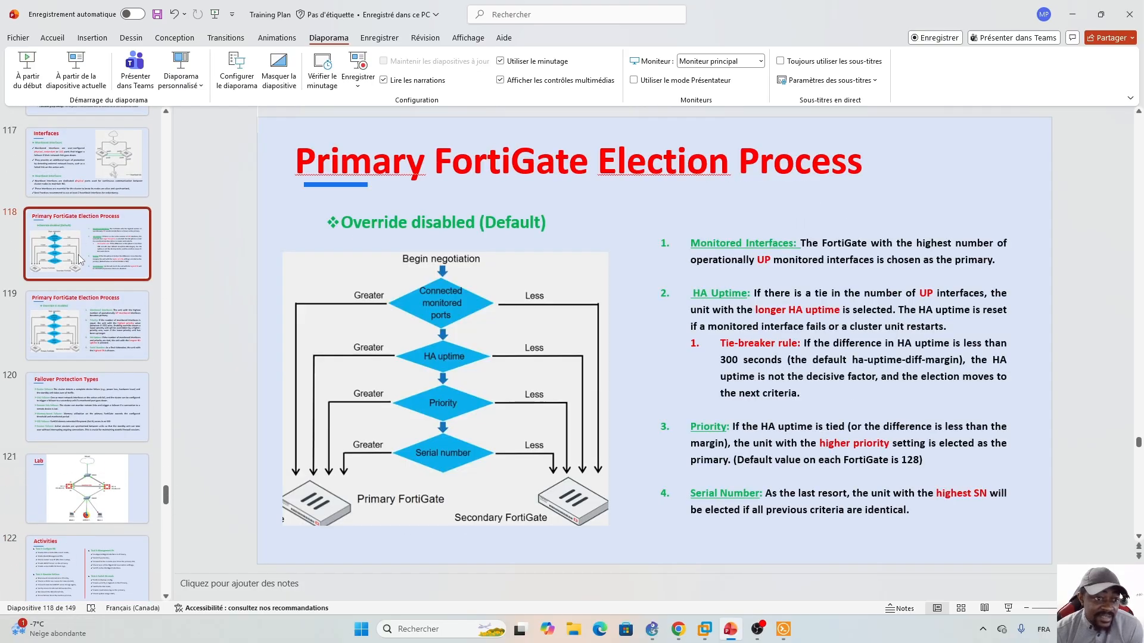
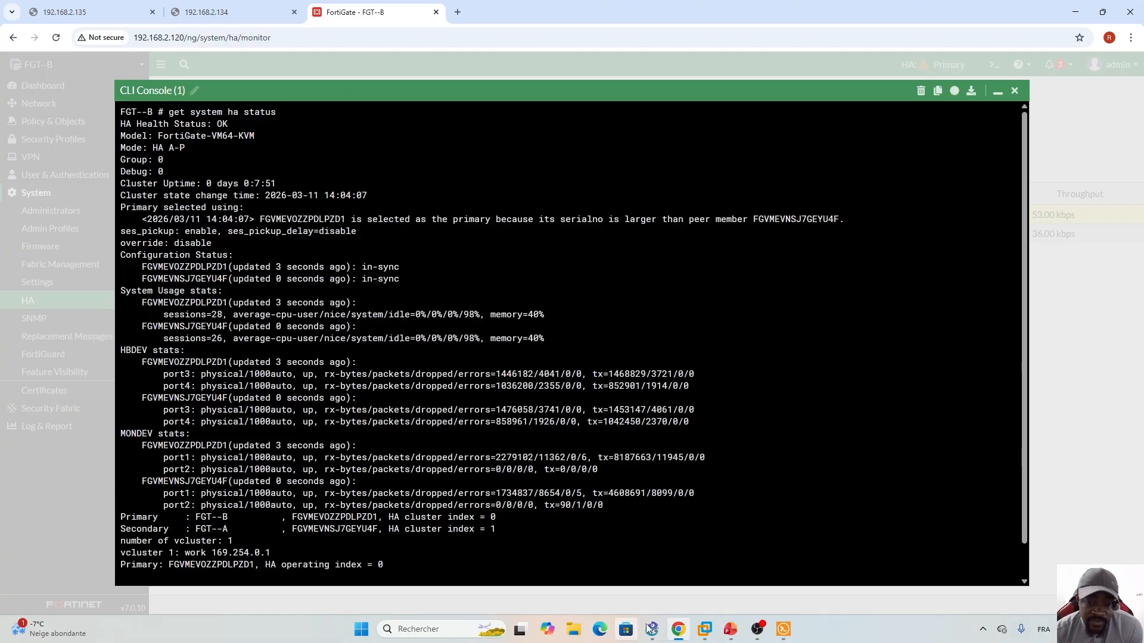
- After confirming both HA members are in sync, bring up the election-process training slide in PowerPoint
{"action": "left_click", "coordinate": [732, 632]}
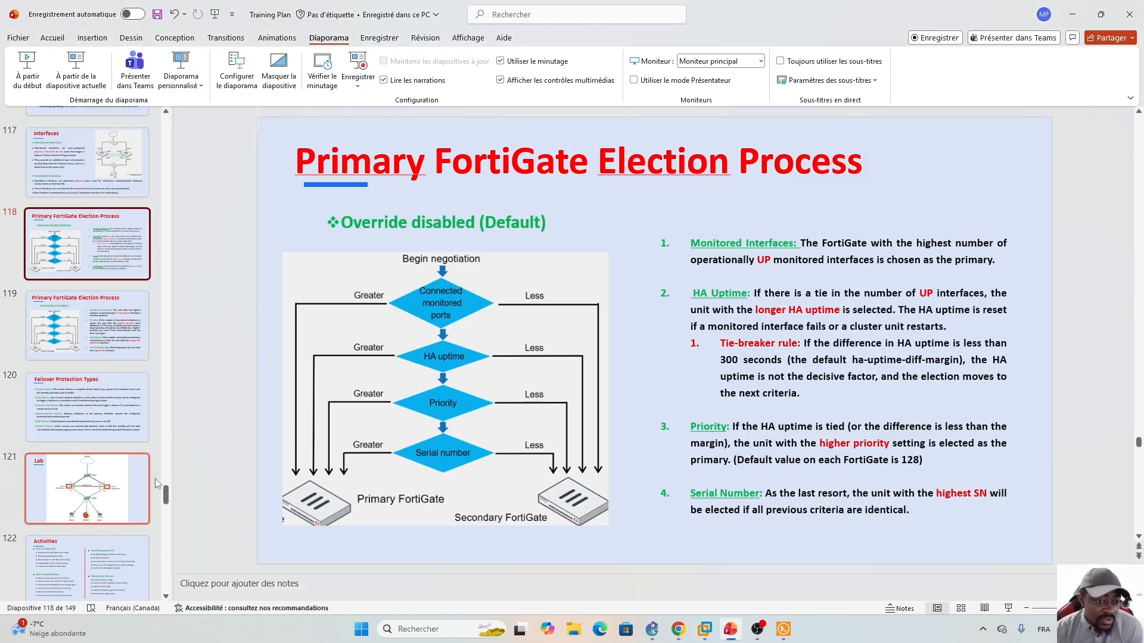
- Show the Activities slide 122, then check the 192.168.2.135 browser tab, which now times out
{"action": "scroll", "coordinate": [166, 498], "scroll_direction": "down", "scroll_amount": 5}
{"action": "left_click", "coordinate": [87, 251]}
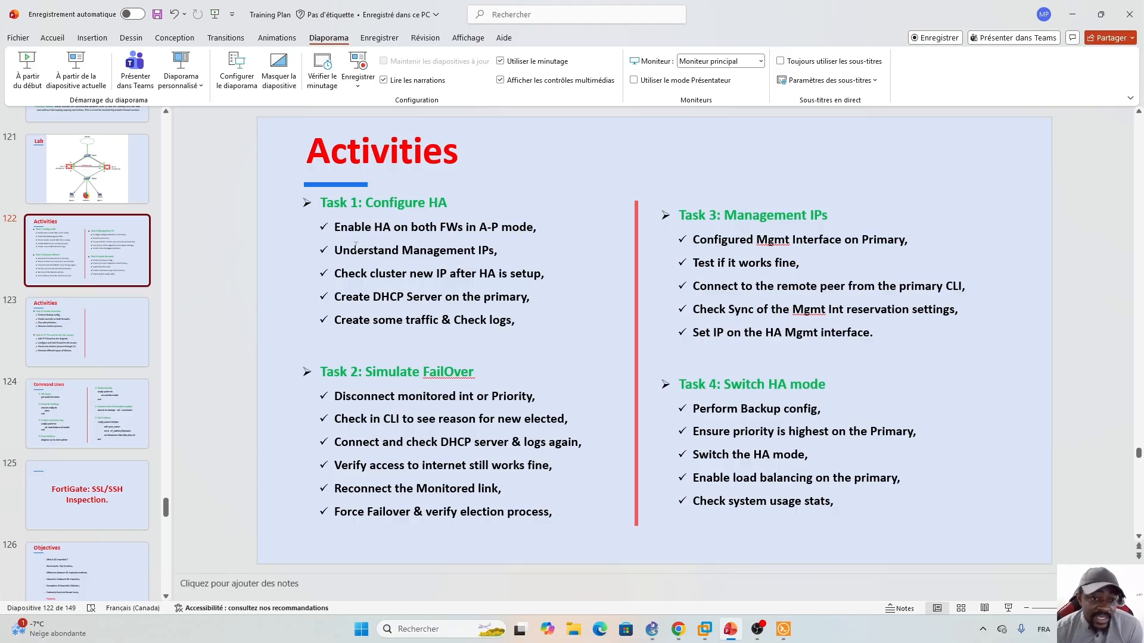
{"action": "left_click", "coordinate": [678, 630]}
{"action": "left_click", "coordinate": [99, 4]}
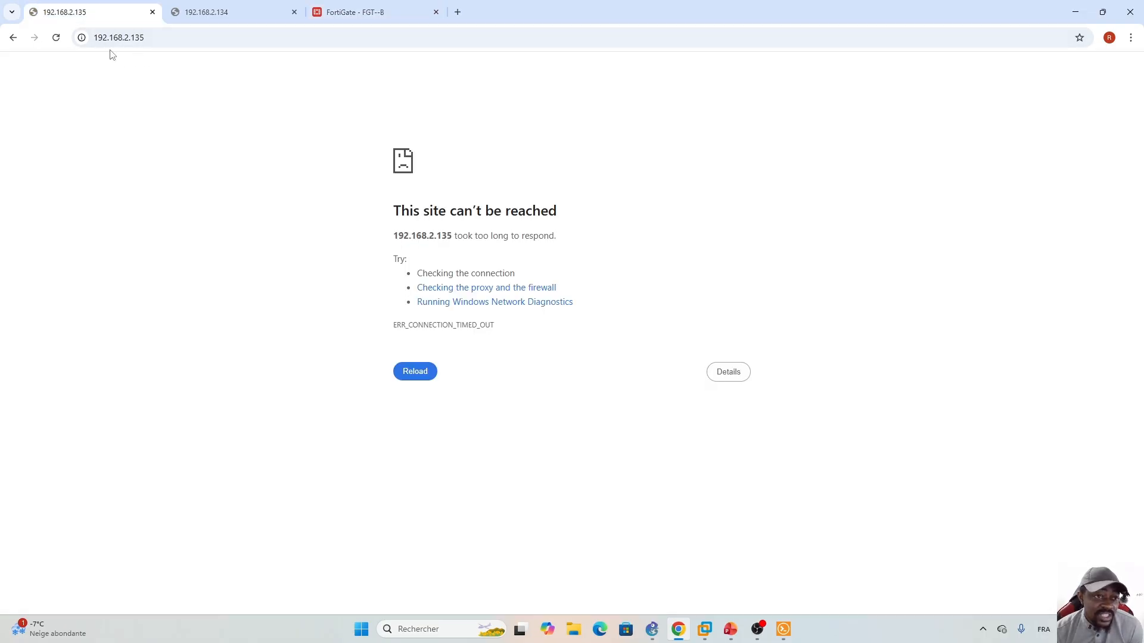
- Compare the timed-out 192.168.2.135 and 192.168.2.134 tabs, then return to the FortiGate FGT--B tab
{"action": "left_click", "coordinate": [222, 8]}
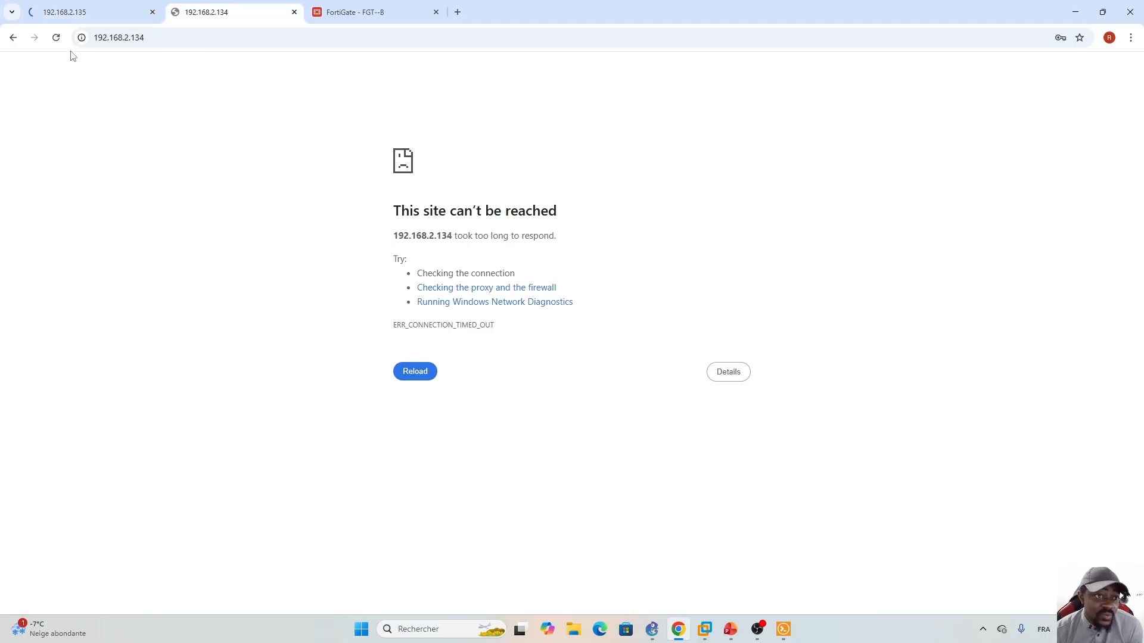
{"action": "left_click", "coordinate": [107, 10]}
{"action": "left_click", "coordinate": [225, 10]}
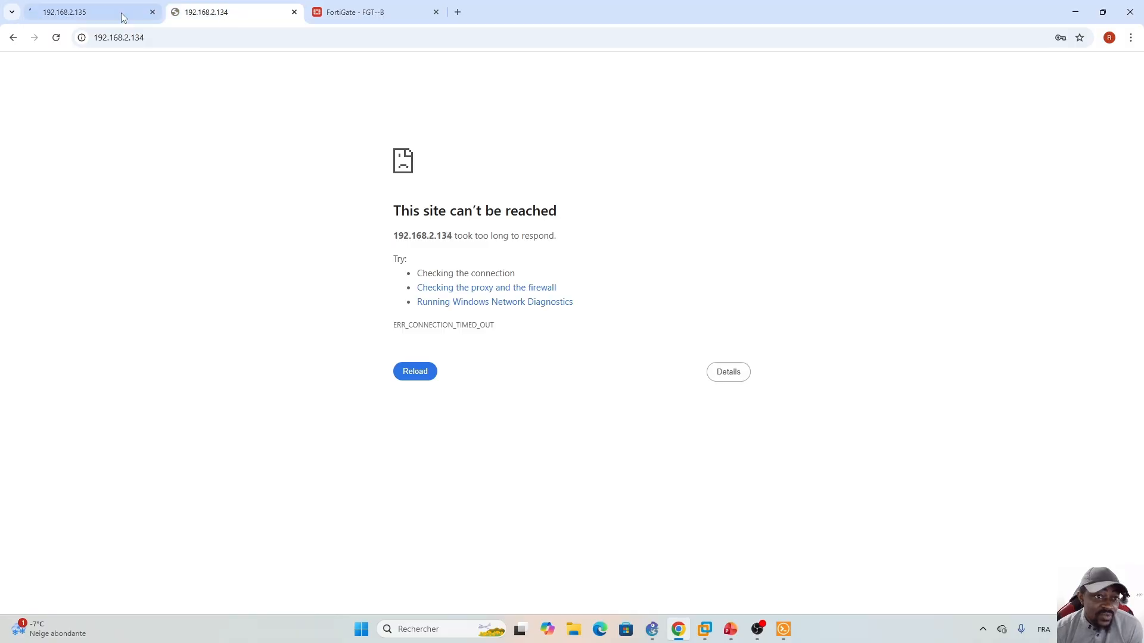
{"action": "left_click", "coordinate": [120, 13]}
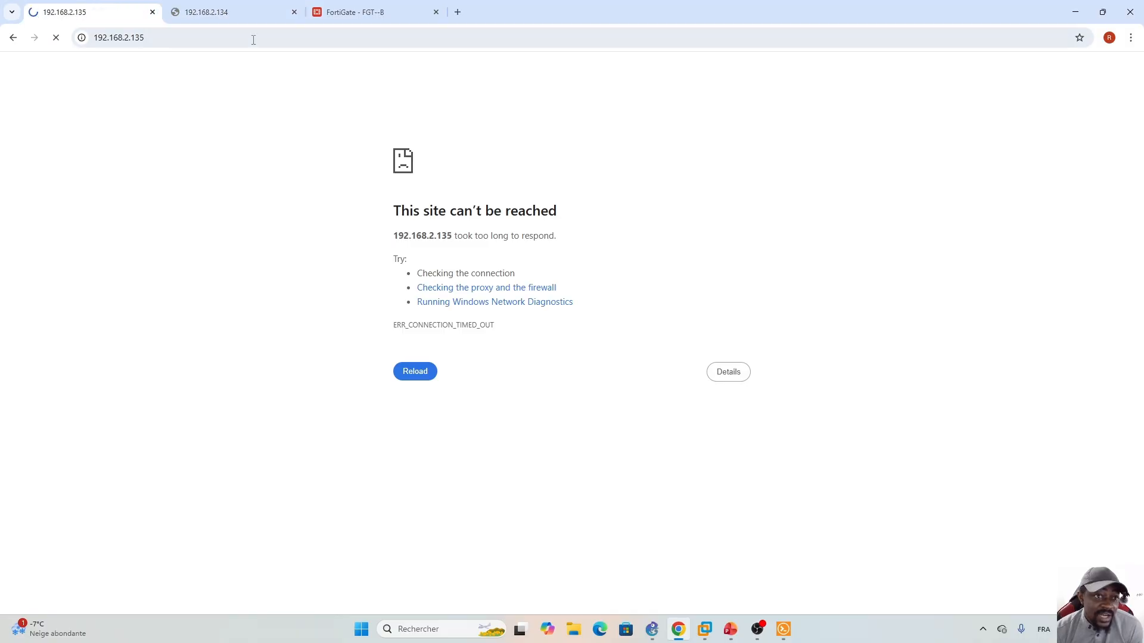
{"action": "left_click", "coordinate": [217, 9]}
{"action": "left_click", "coordinate": [113, 16]}
{"action": "left_click", "coordinate": [217, 13]}
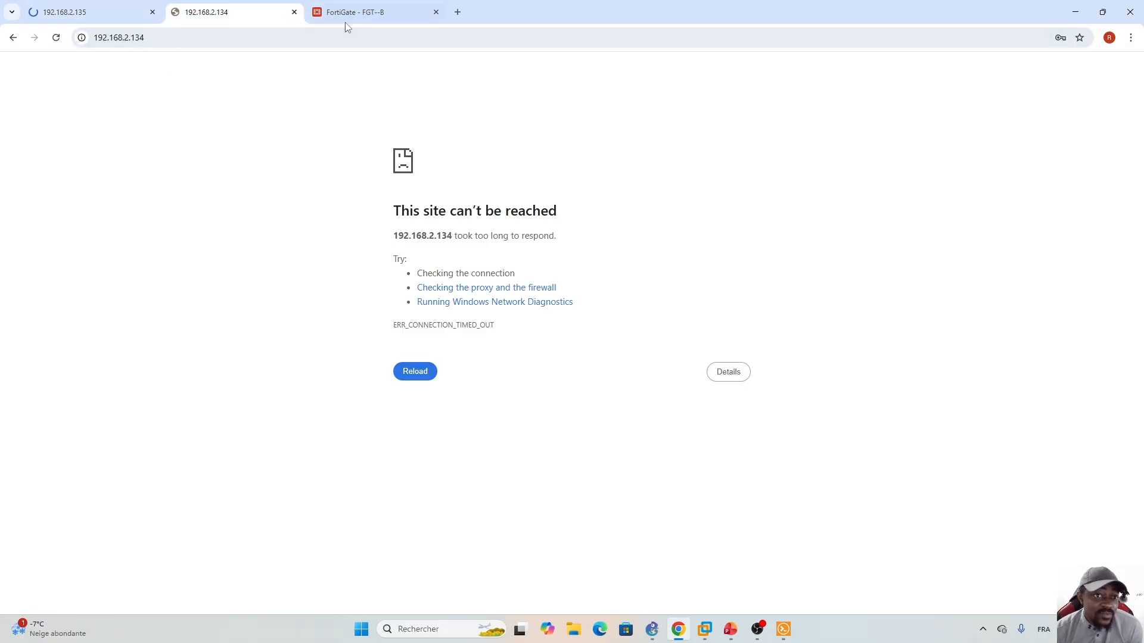
{"action": "left_click", "coordinate": [370, 13]}
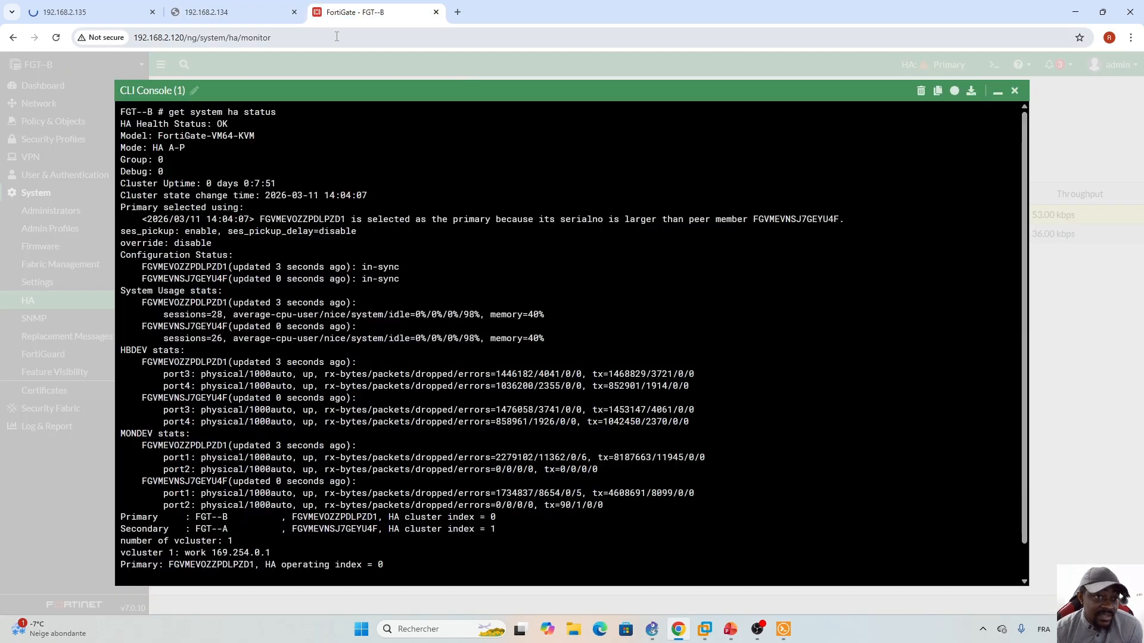
- Minimize the CLI console to see FGT--B primary and FGT--A secondary in sync, then expand Network
{"action": "left_click", "coordinate": [998, 91]}
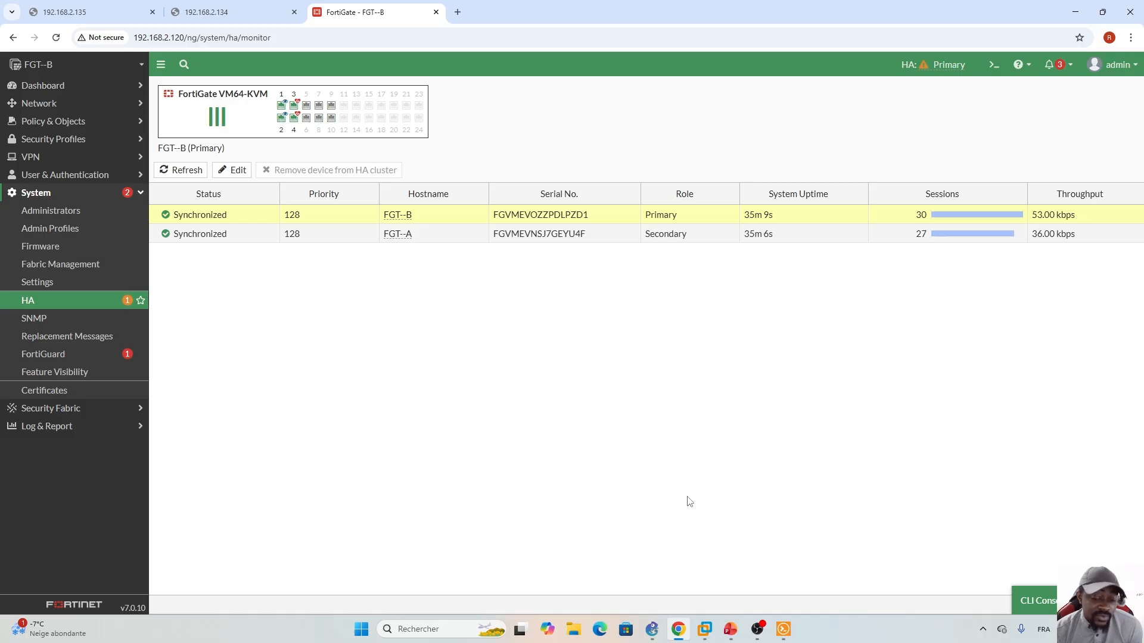
{"action": "left_click", "coordinate": [731, 629]}
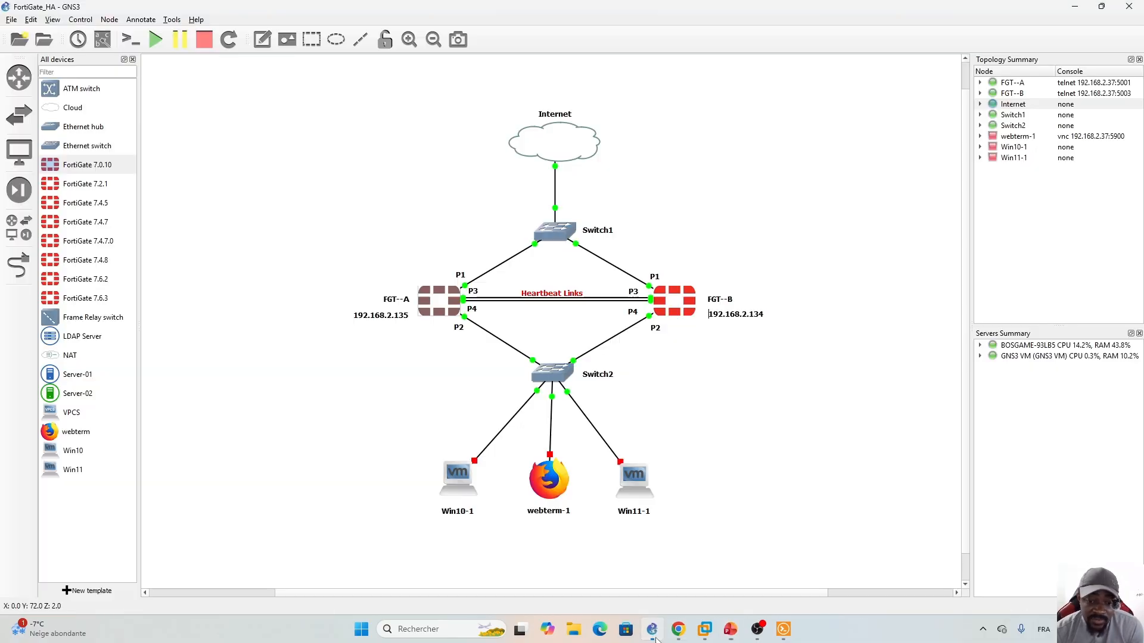
{"action": "left_click", "coordinate": [653, 636]}
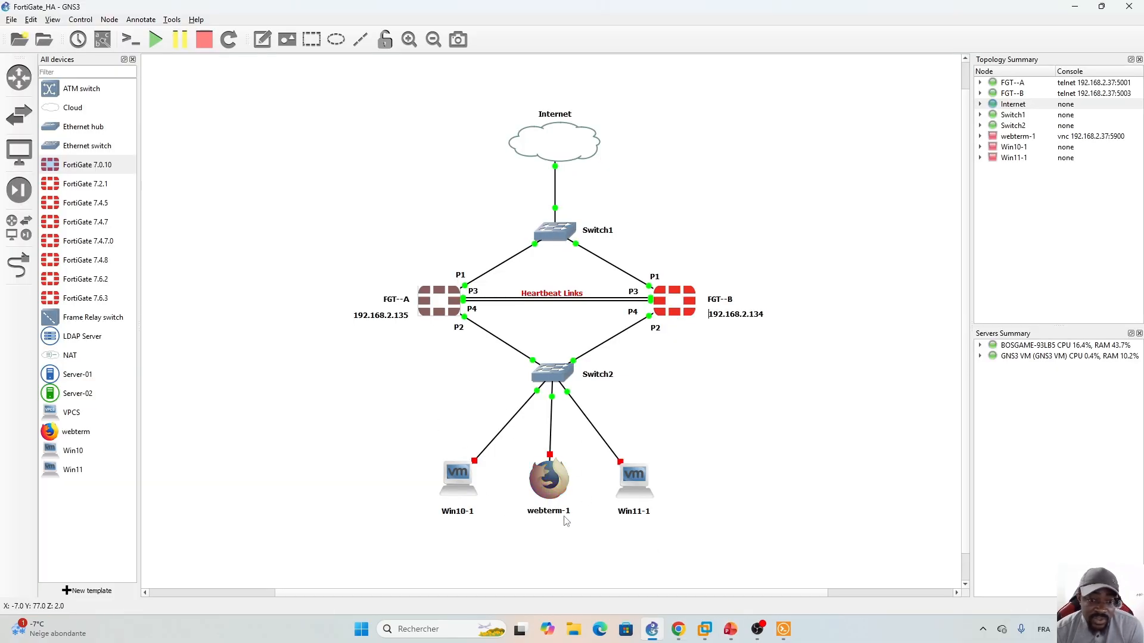
{"action": "left_click", "coordinate": [651, 629]}
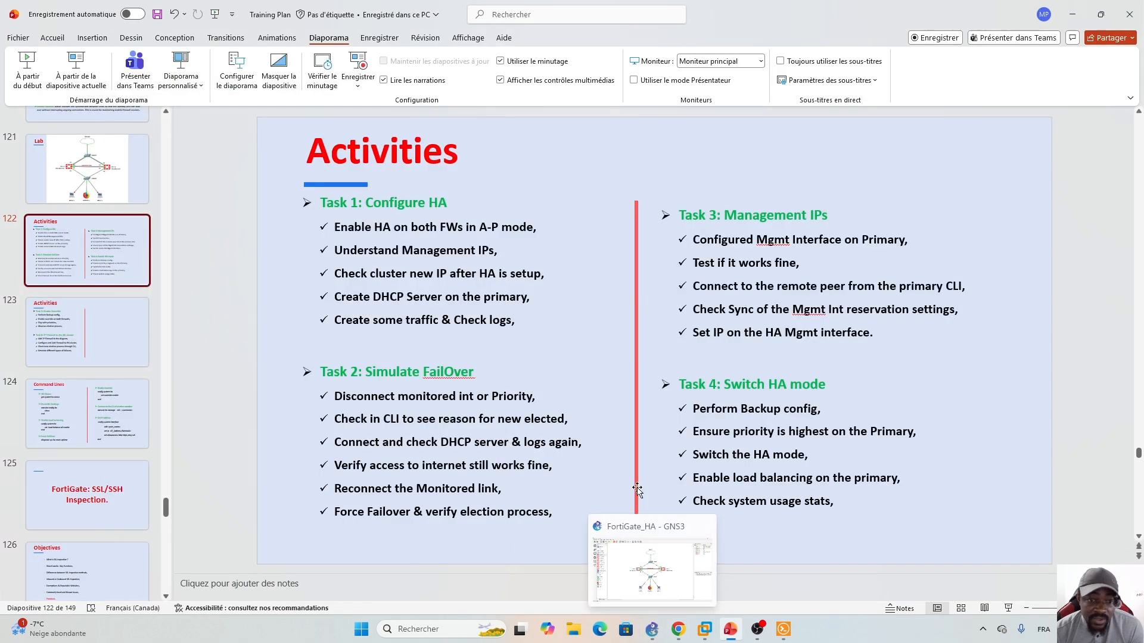
{"action": "left_click", "coordinate": [678, 629]}
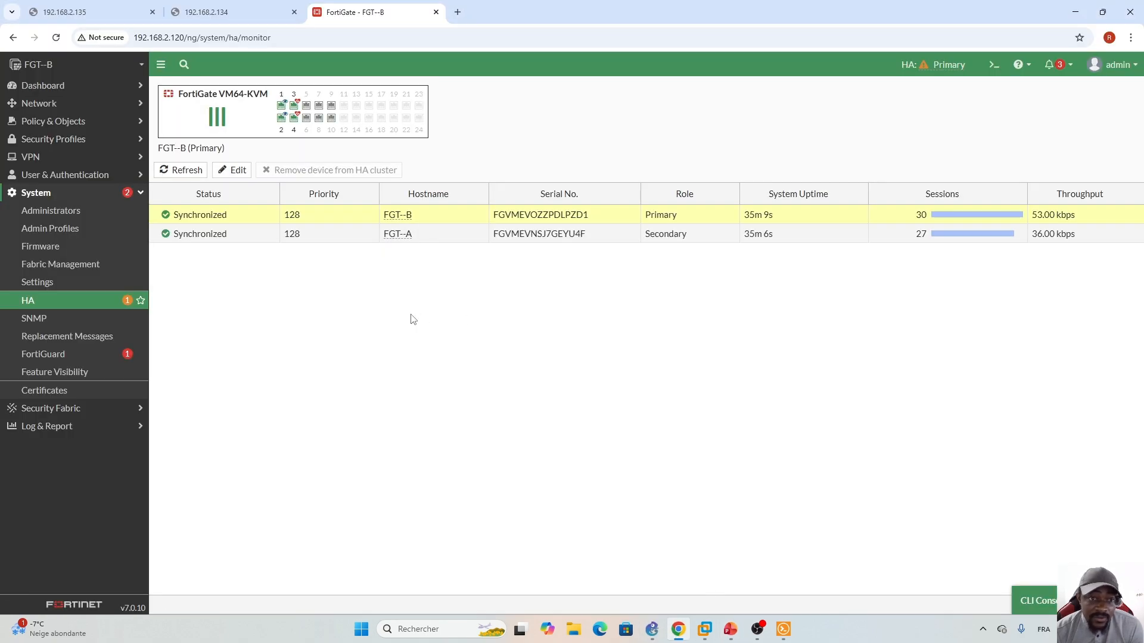
{"action": "left_click", "coordinate": [129, 106]}
- Go to Network > Interfaces, glance at the topology, and open port2 for editing
{"action": "left_click", "coordinate": [67, 123]}
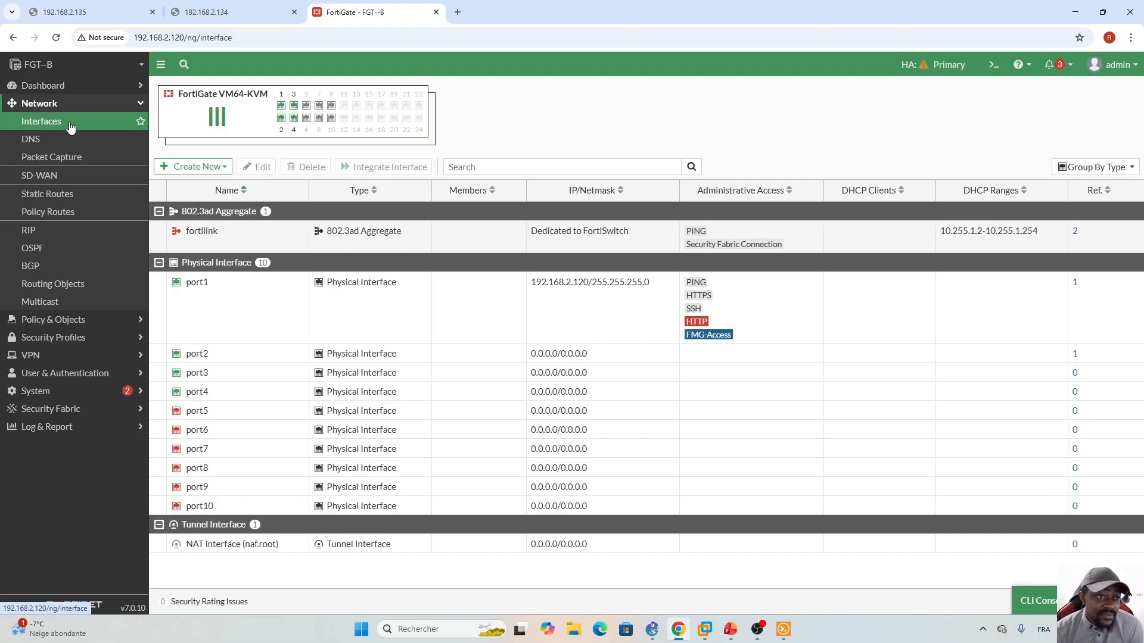
{"action": "left_click", "coordinate": [652, 629]}
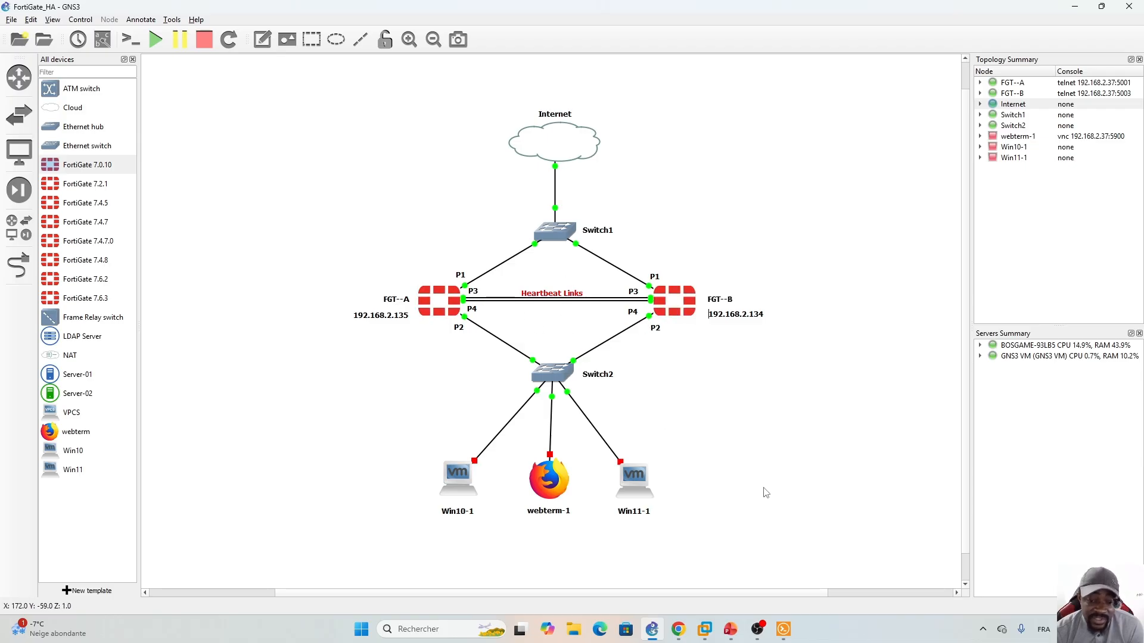
{"action": "left_click", "coordinate": [678, 629]}
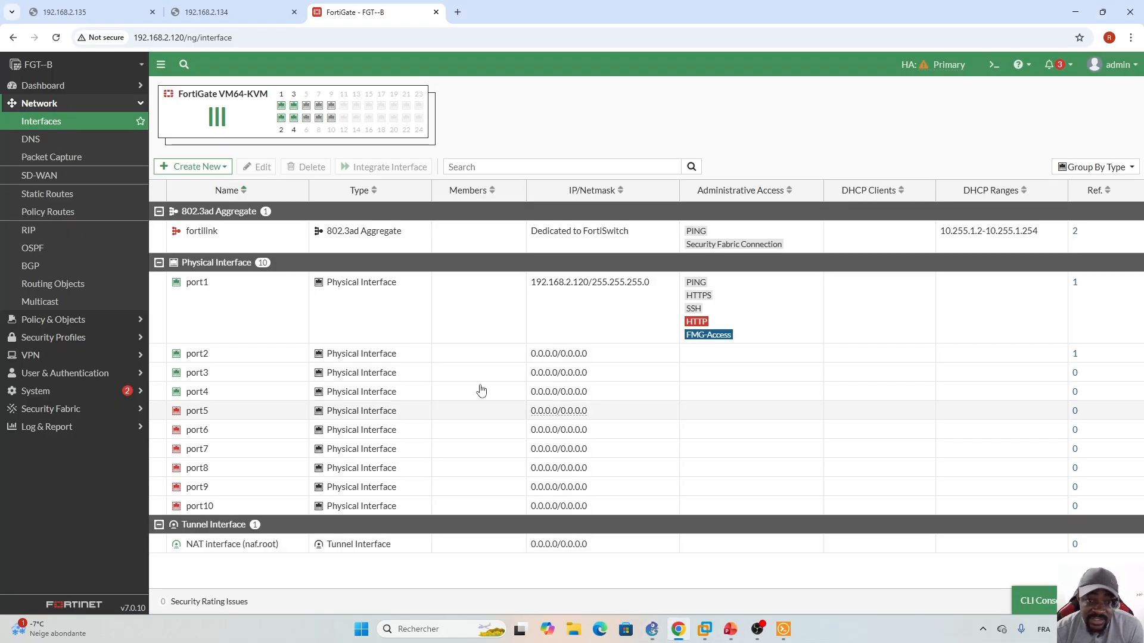
{"action": "left_click", "coordinate": [621, 361]}
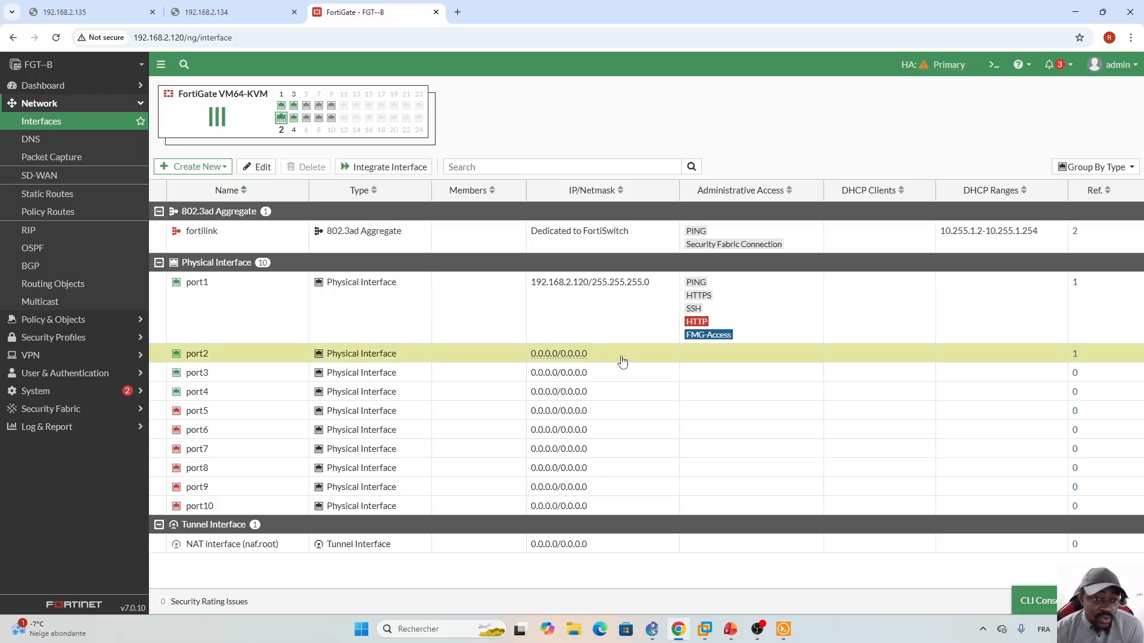
{"action": "double_click", "coordinate": [621, 360]}
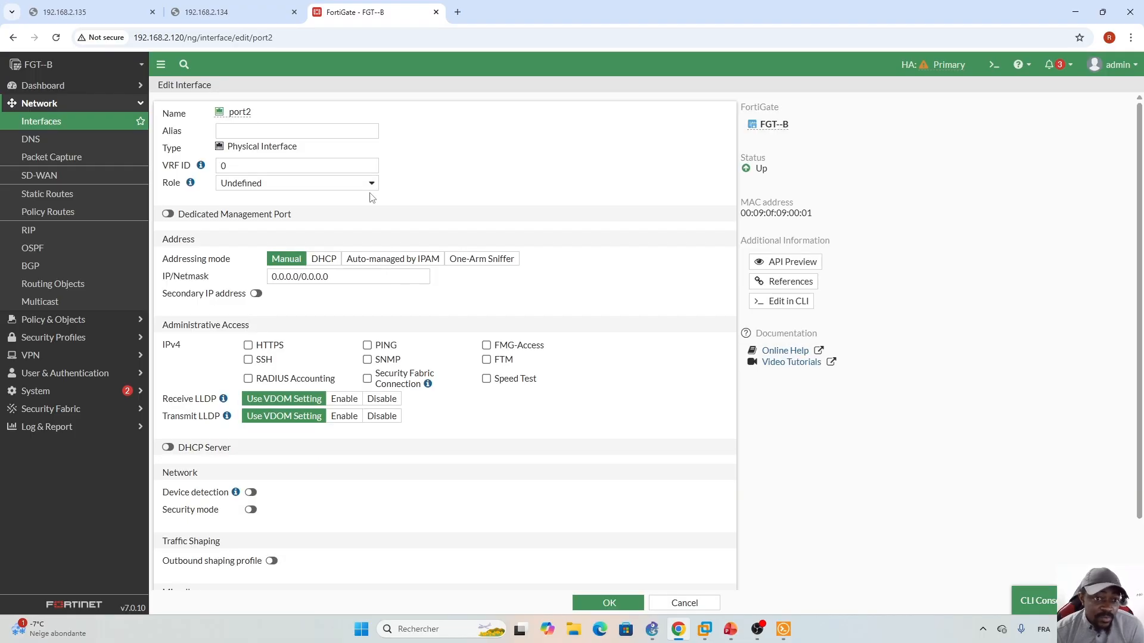
- Set port2's role to LAN with IP/Netmask 172.16.50.1/24
{"action": "left_click", "coordinate": [371, 185]}
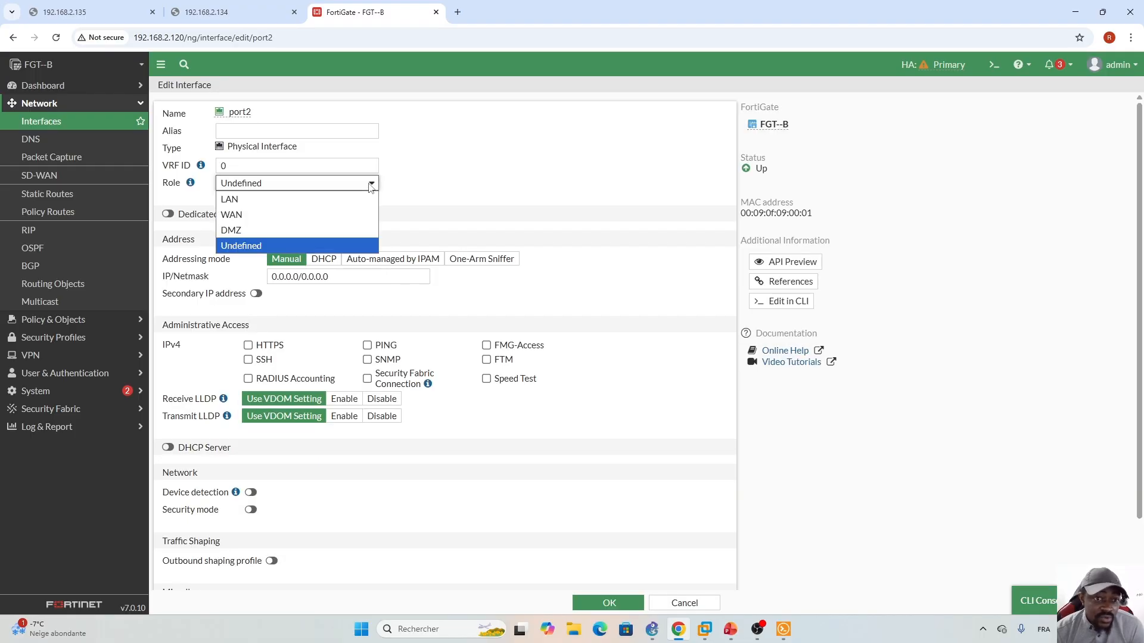
{"action": "left_click", "coordinate": [272, 199]}
{"action": "left_click_drag", "start_coordinate": [408, 277], "coordinate": [318, 285]}
{"action": "type", "text": "172.1"}
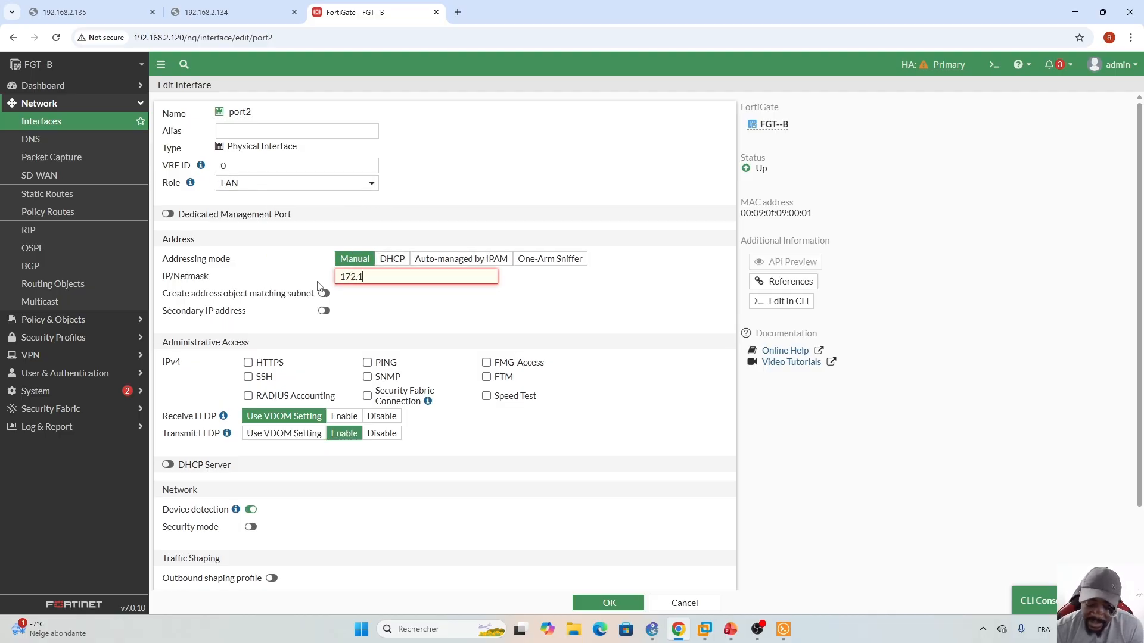
{"action": "type", "text": "6.50.1/"}
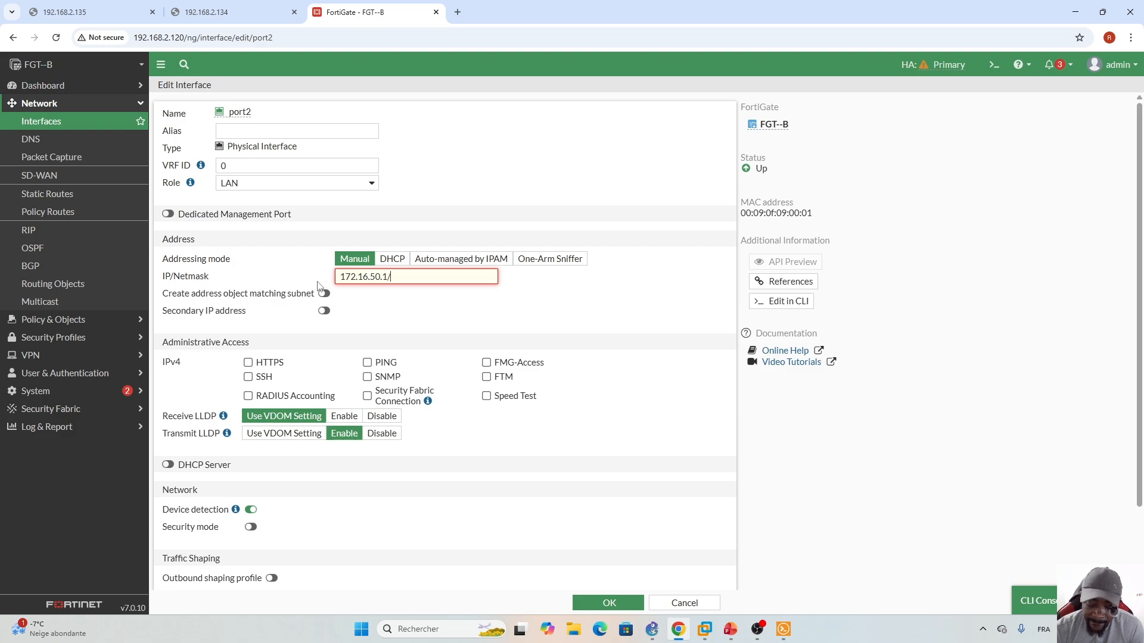
{"action": "type", "text": "24"}
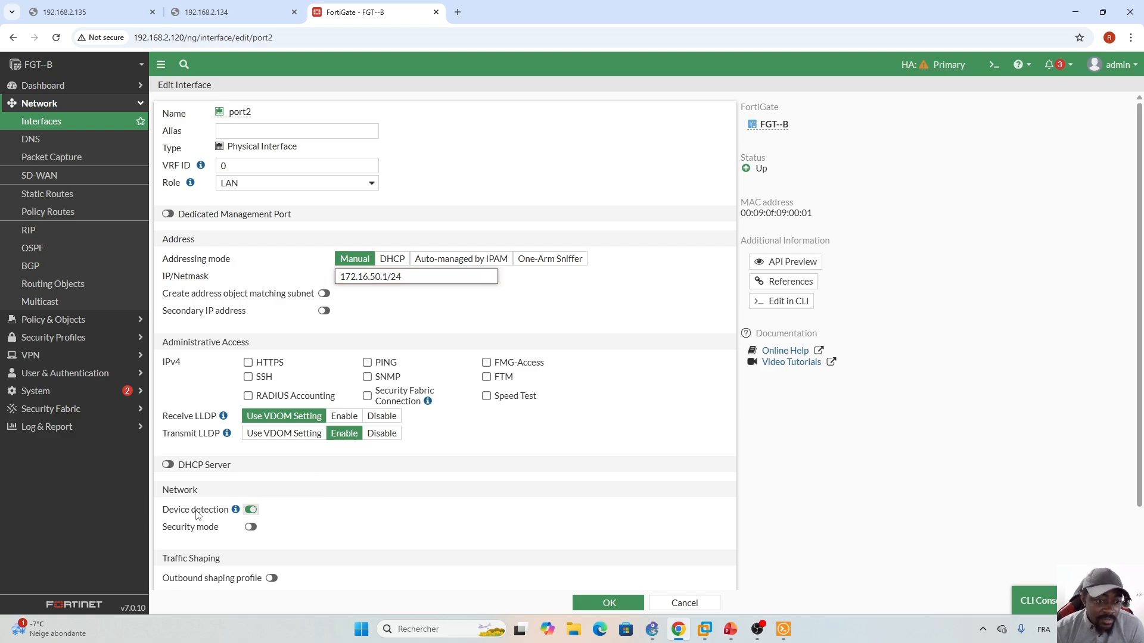
- Enable port2's DHCP server with range 172.16.50.10–172.16.50.254 and save
{"action": "left_click", "coordinate": [168, 464]}
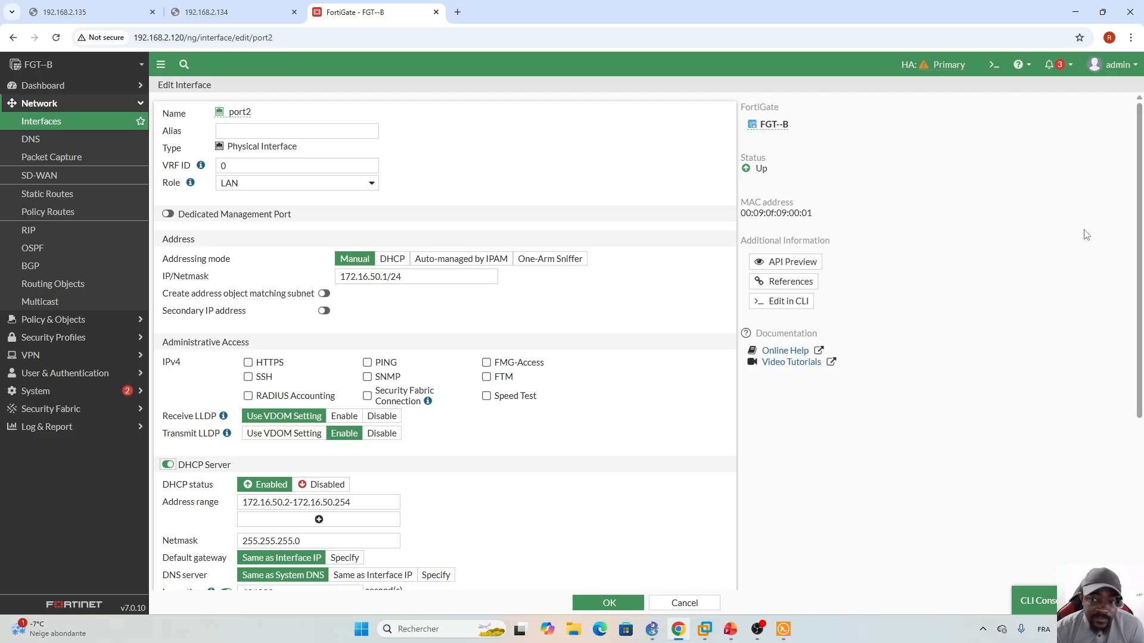
{"action": "scroll", "coordinate": [337, 362], "scroll_direction": "down", "scroll_amount": 2}
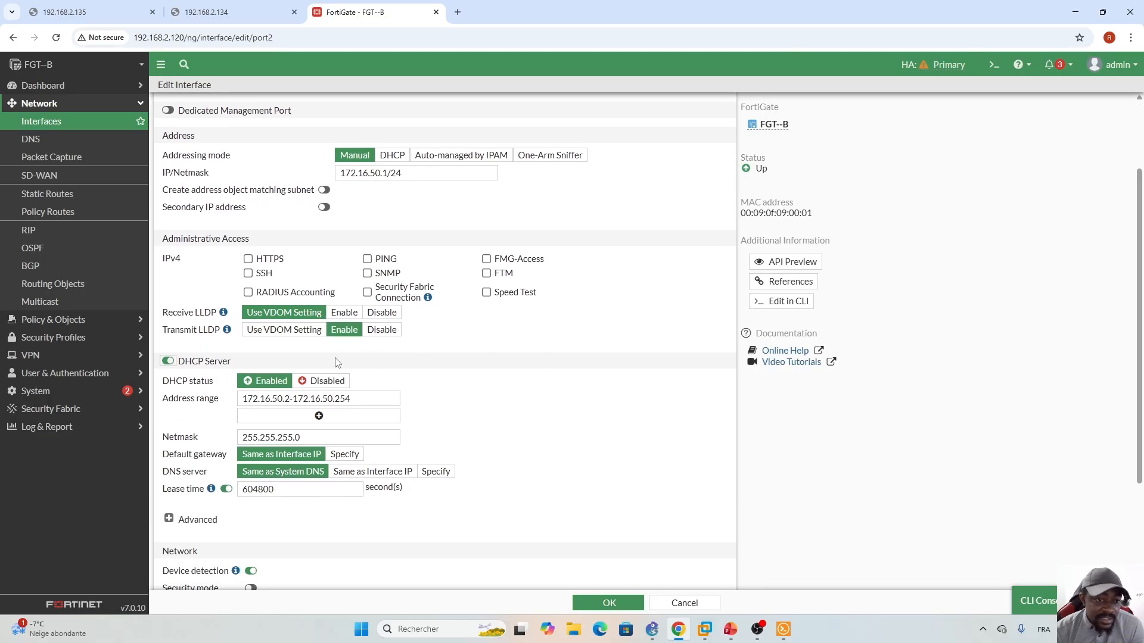
{"action": "left_click", "coordinate": [286, 399]}
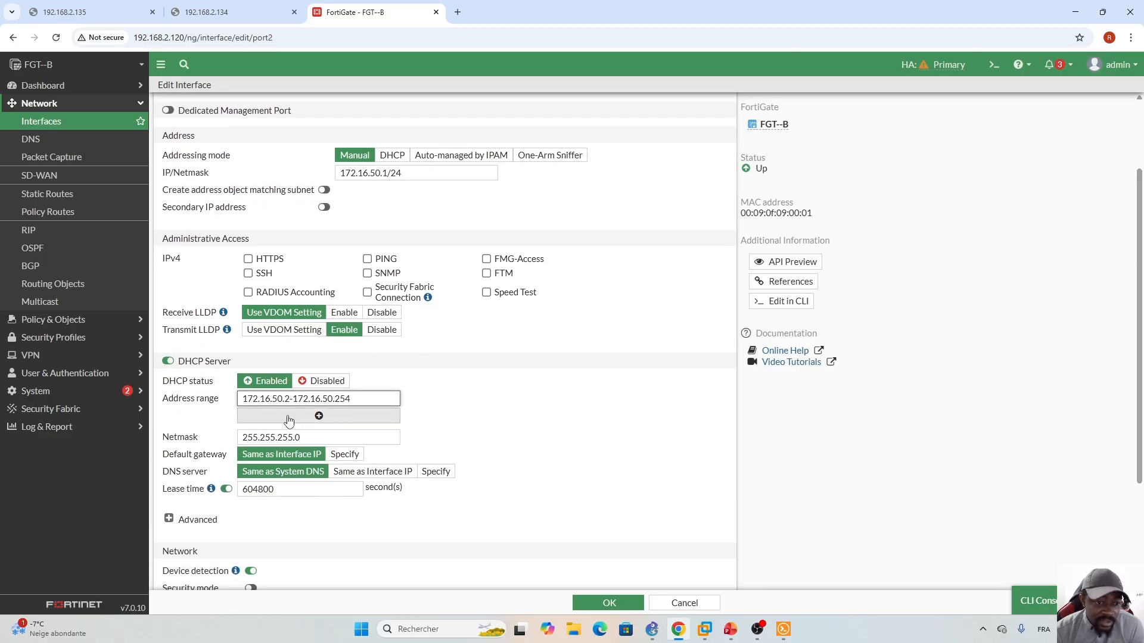
{"action": "key", "text": "BackSpace"}
{"action": "type", "text": "10"}
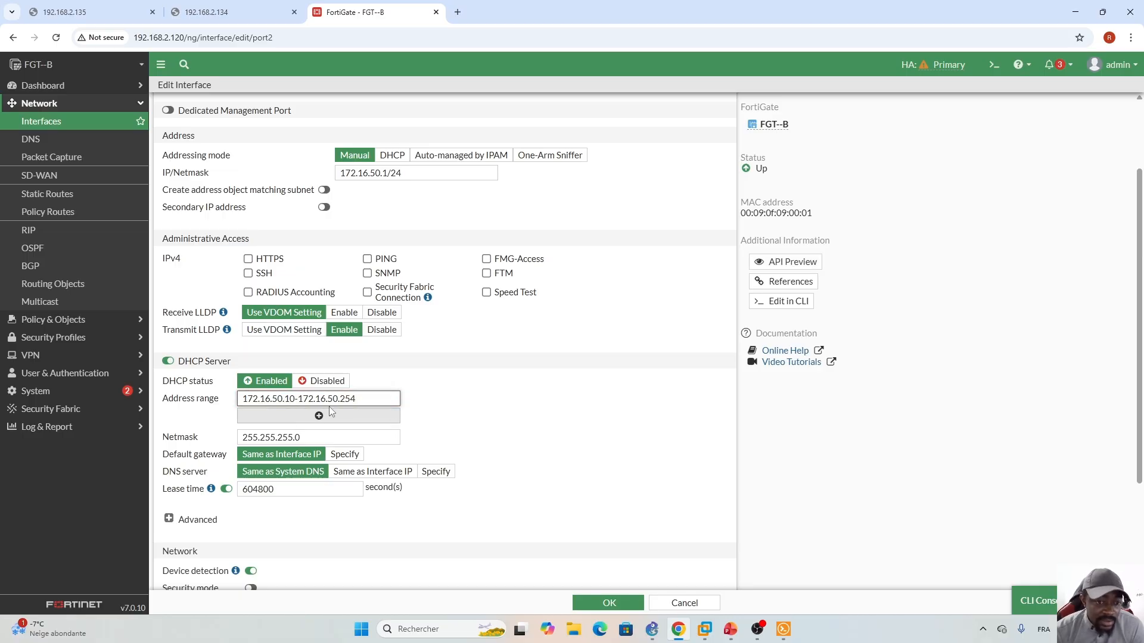
{"action": "left_click", "coordinate": [465, 421]}
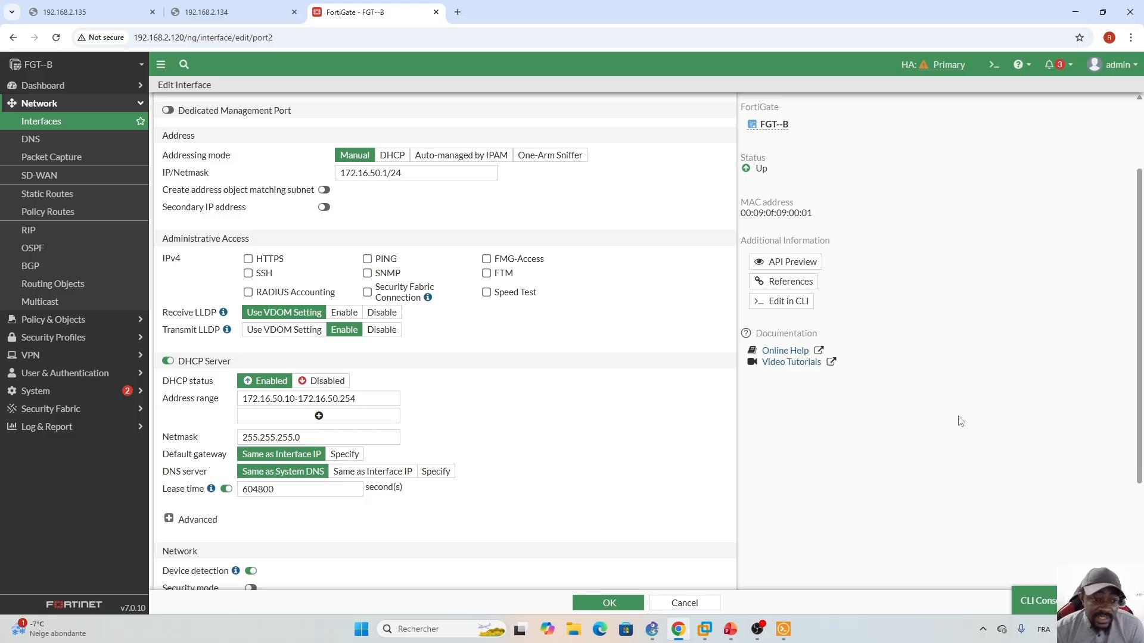
{"action": "scroll", "coordinate": [1139, 298], "scroll_direction": "up", "scroll_amount": 2}
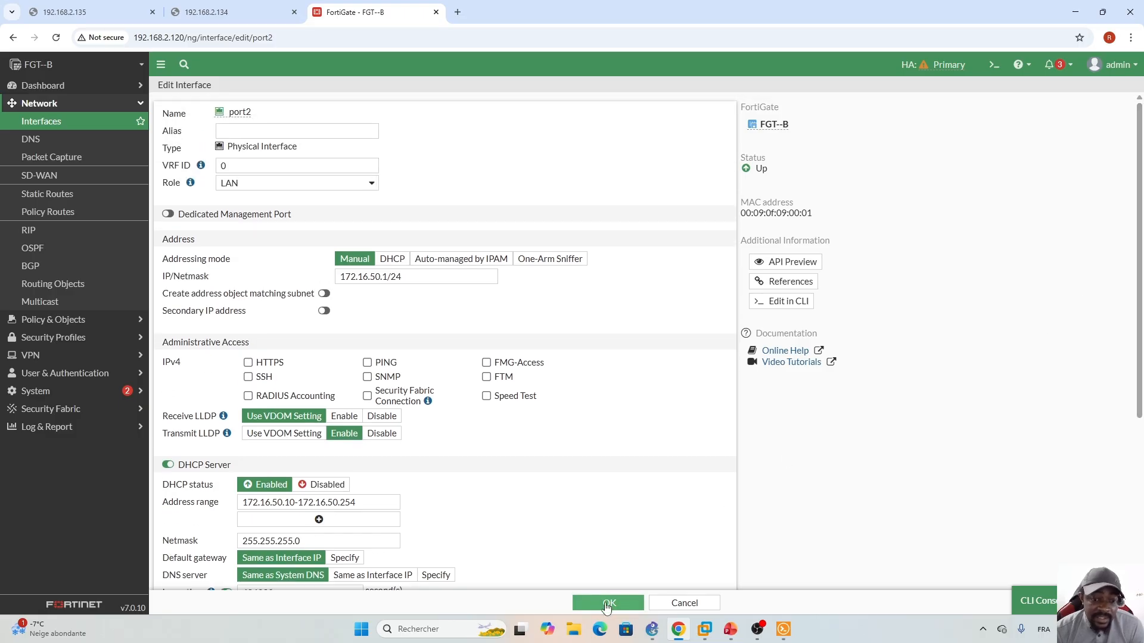
{"action": "left_click", "coordinate": [606, 603]}
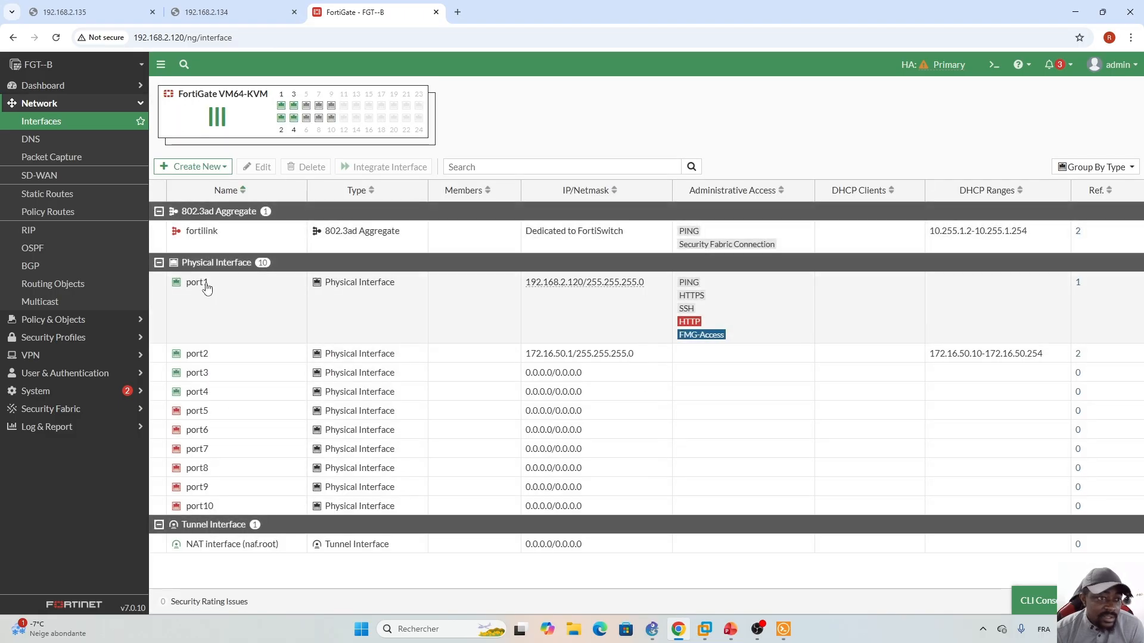
- Create static route 0.0.0.0/0 via port1, gateway 0.0.0.0, glancing at the GNS3 topology
{"action": "left_click", "coordinate": [51, 194]}
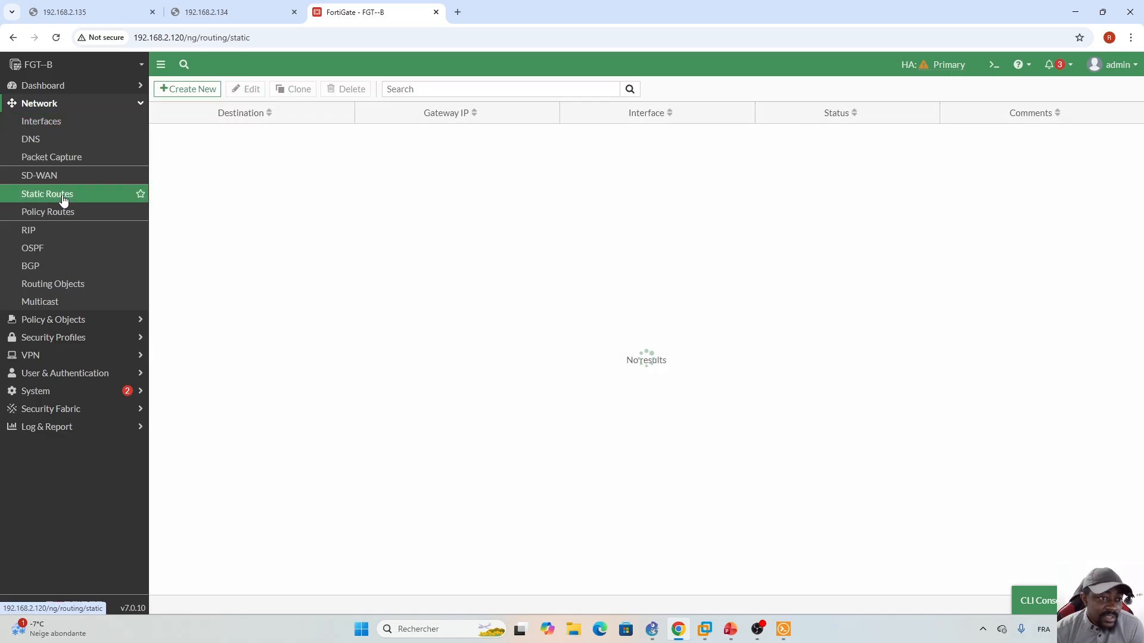
{"action": "left_click", "coordinate": [651, 630]}
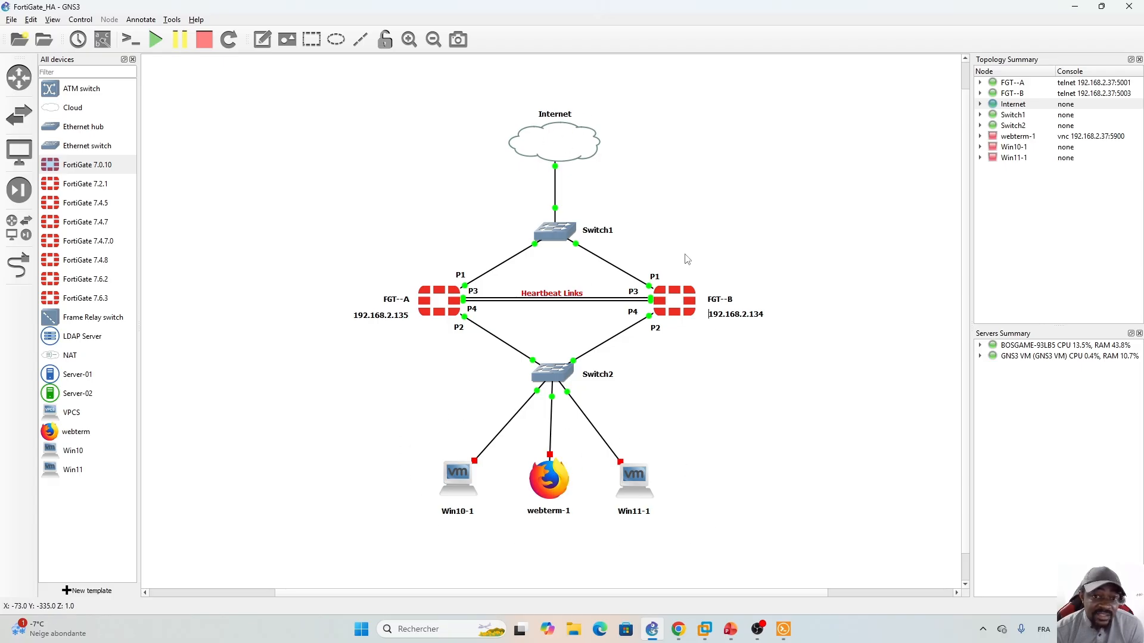
{"action": "left_click", "coordinate": [678, 630]}
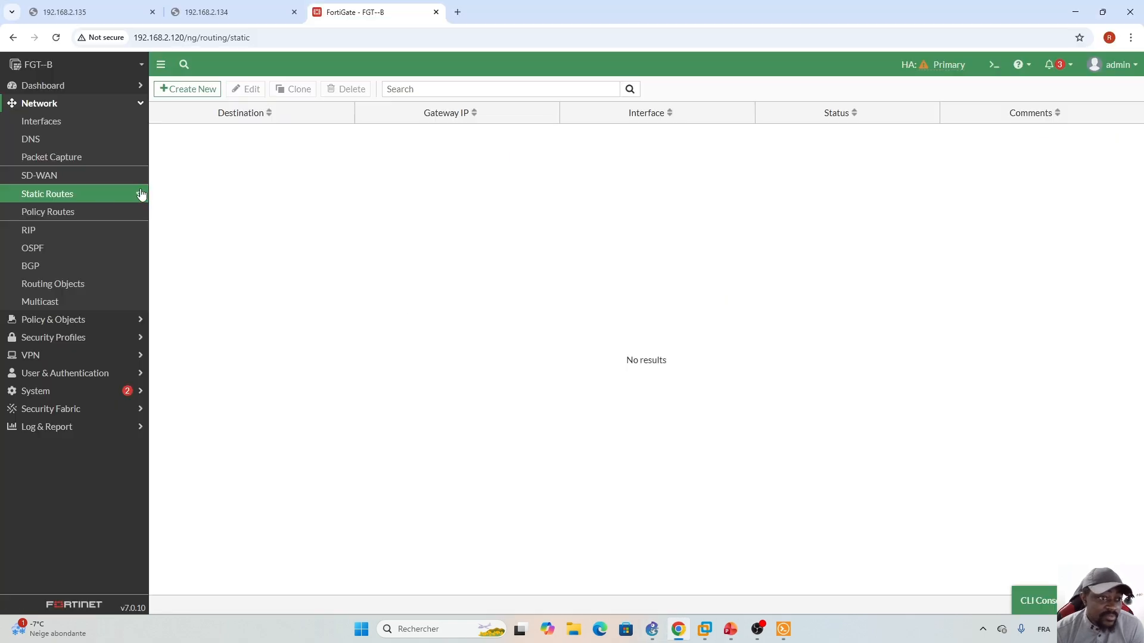
{"action": "left_click", "coordinate": [192, 90]}
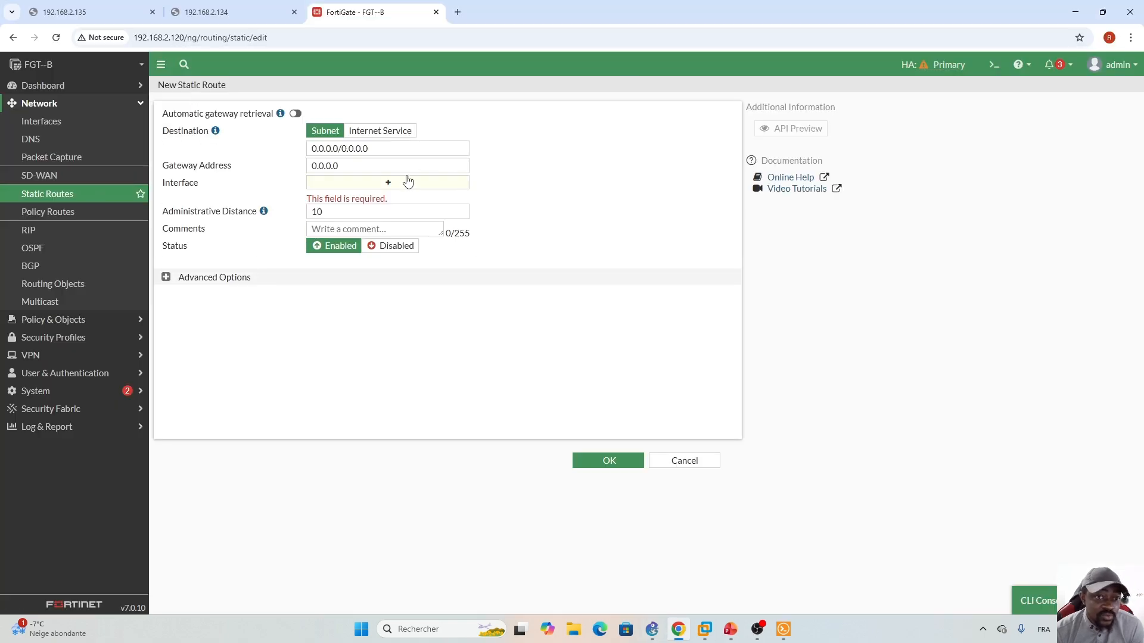
{"action": "left_click", "coordinate": [388, 184]}
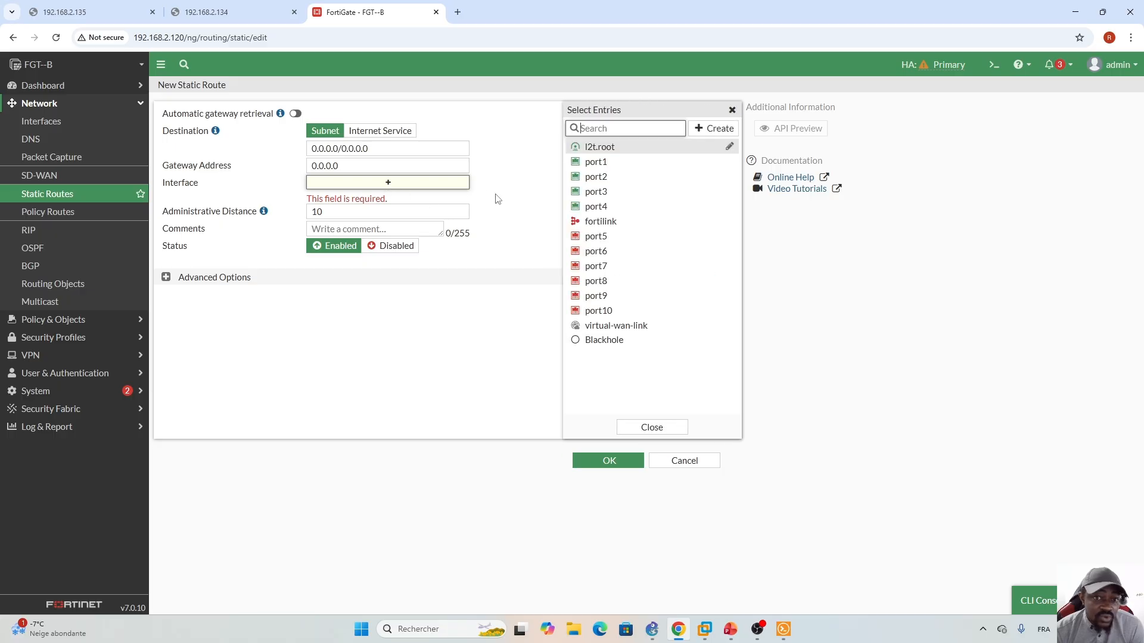
{"action": "left_click", "coordinate": [590, 162]}
{"action": "left_click", "coordinate": [653, 428]}
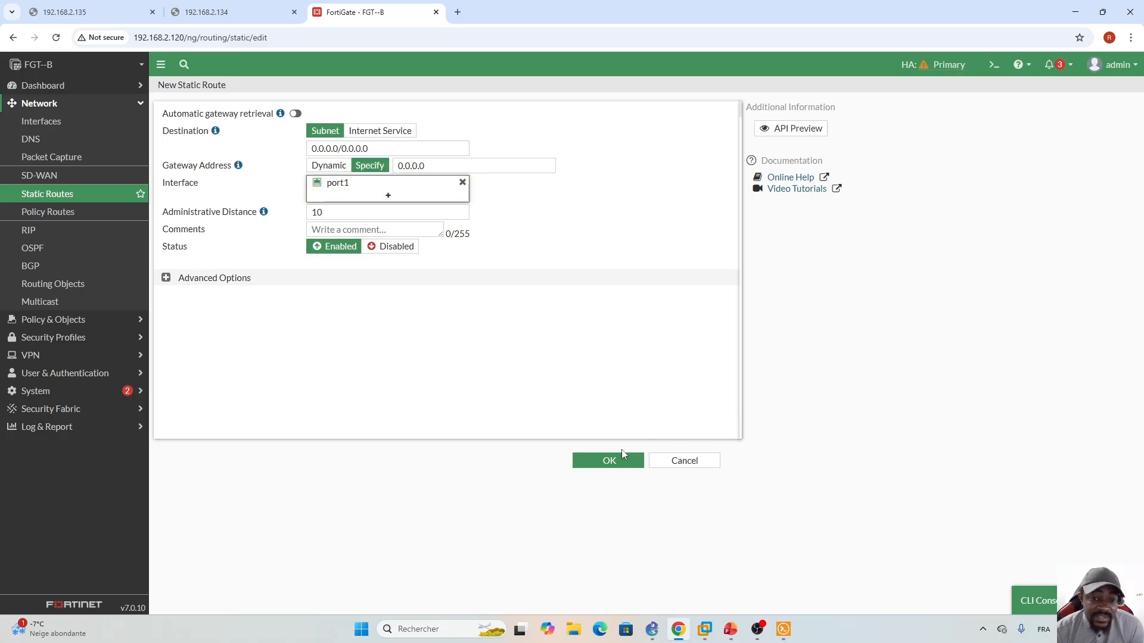
{"action": "left_click", "coordinate": [620, 460]}
{"action": "left_click", "coordinate": [652, 629]}
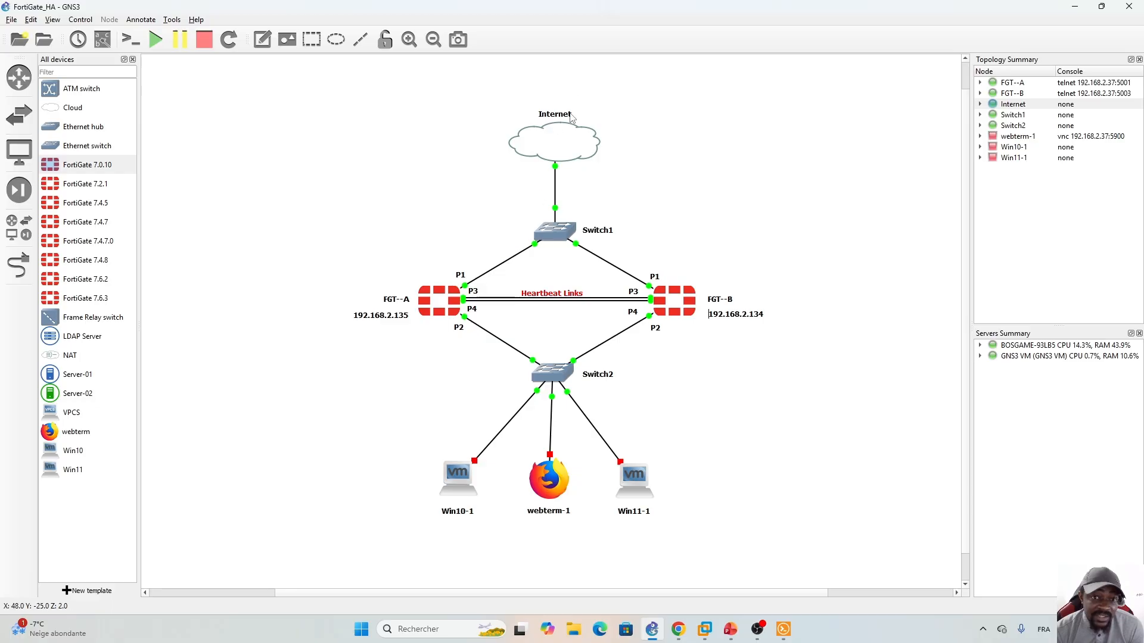
{"action": "left_click", "coordinate": [678, 629]}
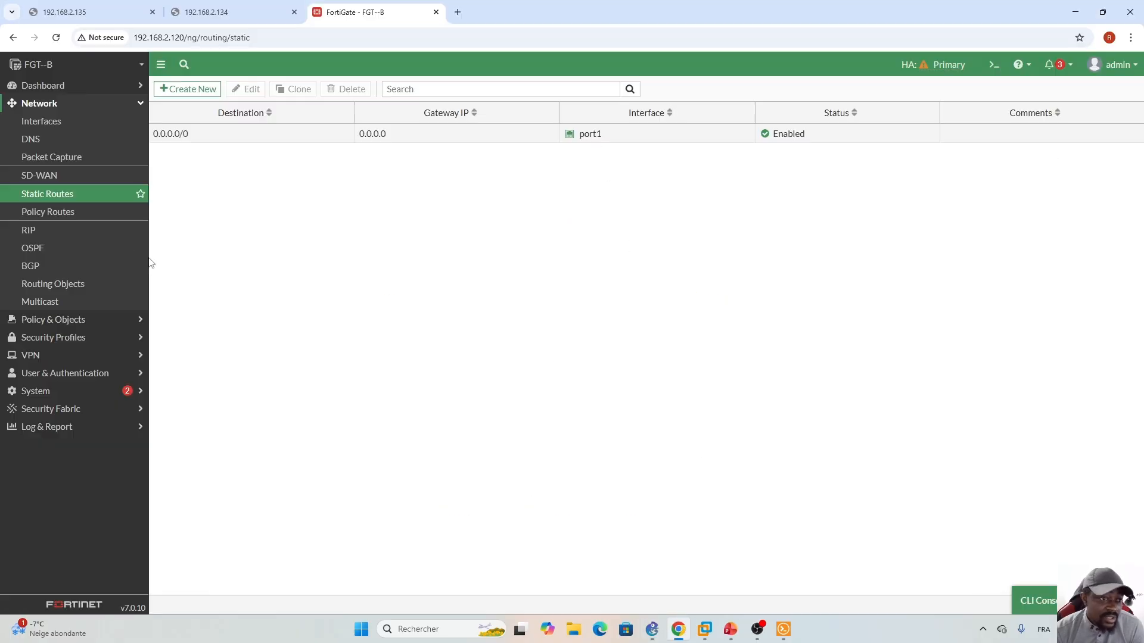
- Start a new firewall policy named P2_To_Internet
{"action": "left_click", "coordinate": [136, 105]}
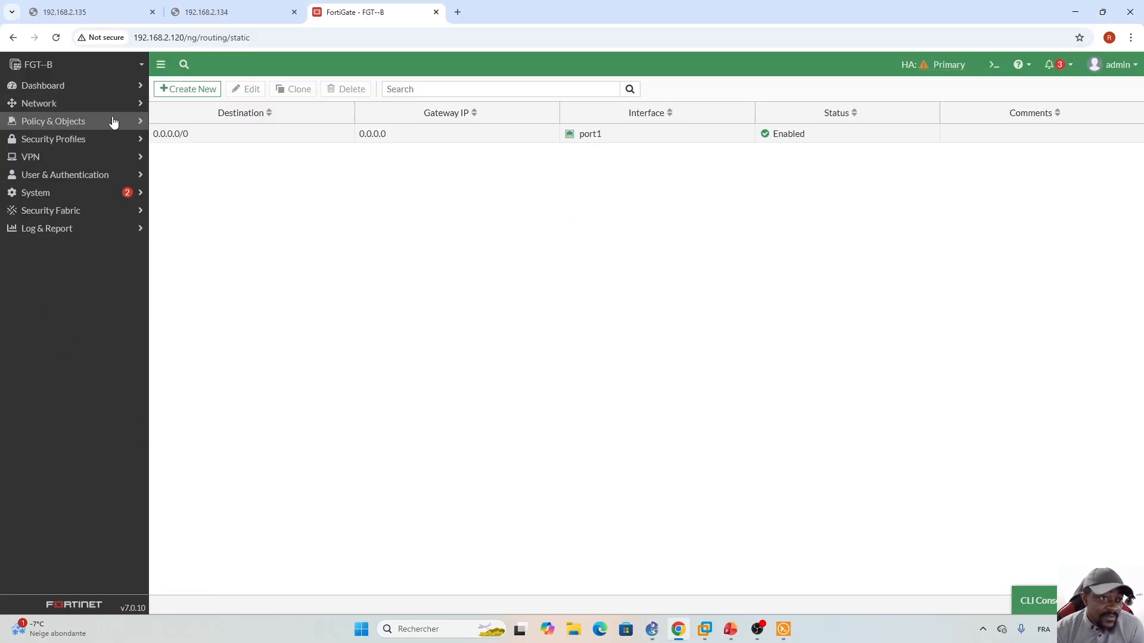
{"action": "left_click", "coordinate": [113, 121]}
{"action": "left_click", "coordinate": [68, 140]}
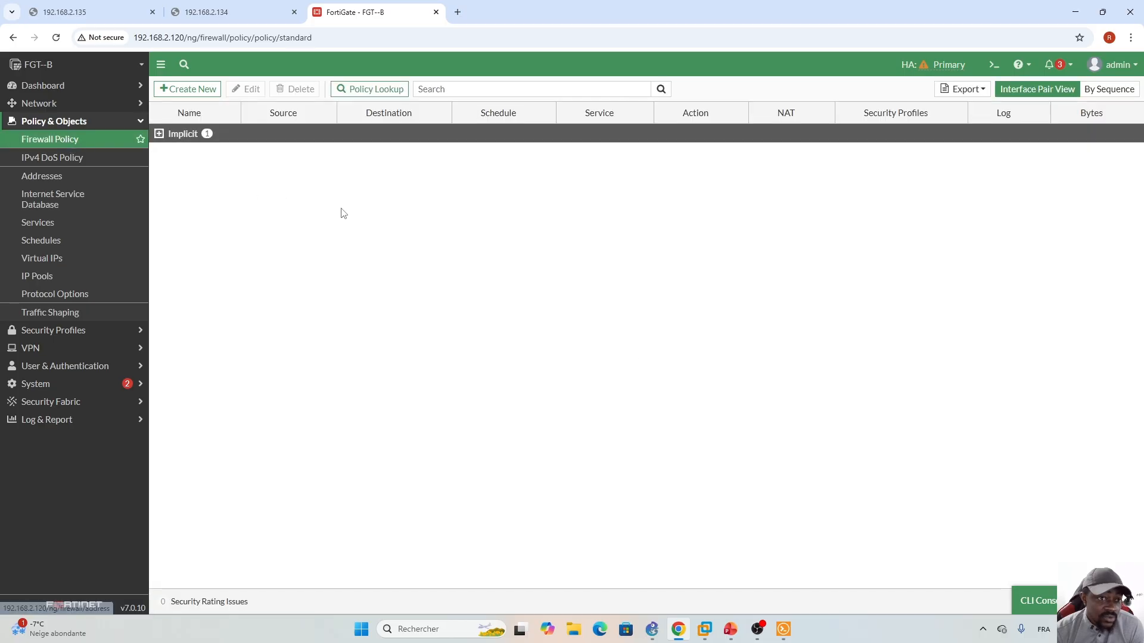
{"action": "left_click", "coordinate": [187, 89]}
{"action": "left_click", "coordinate": [314, 123]}
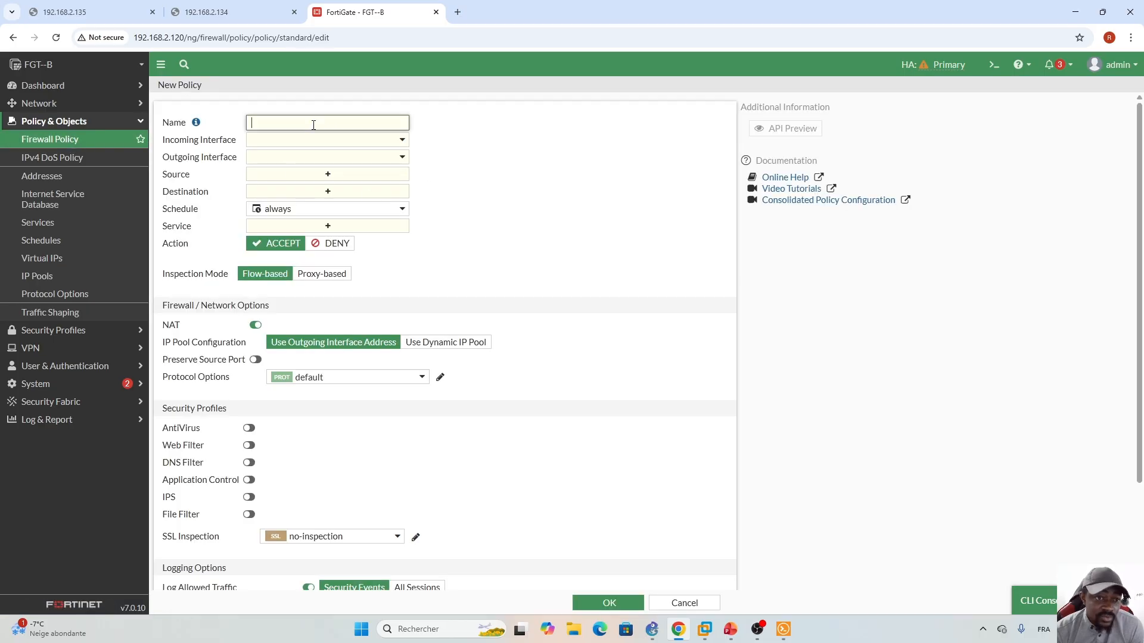
{"action": "key", "text": "Caps_Lock"}
{"action": "type", "text": "P2"}
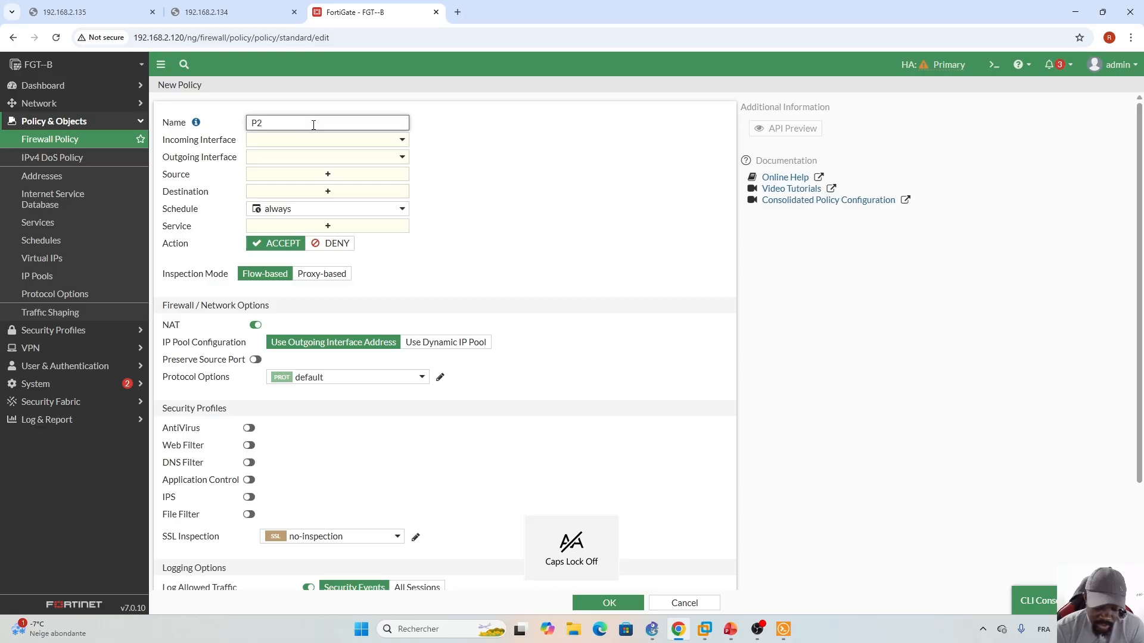
{"action": "type", "text": "_To_Int"}
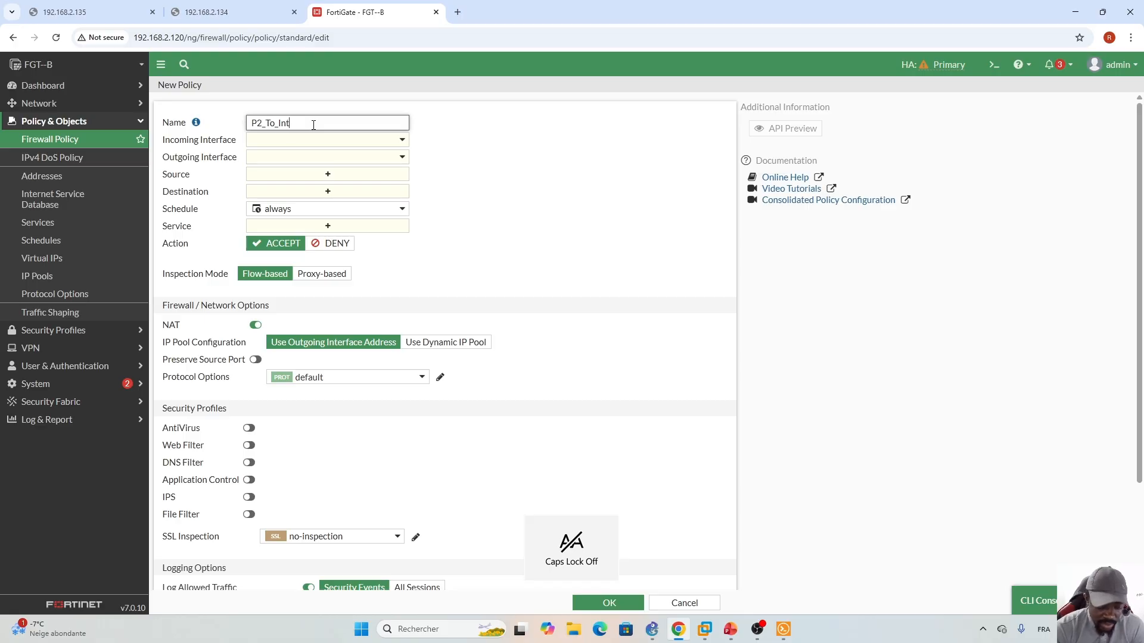
{"action": "type", "text": "ernet"}
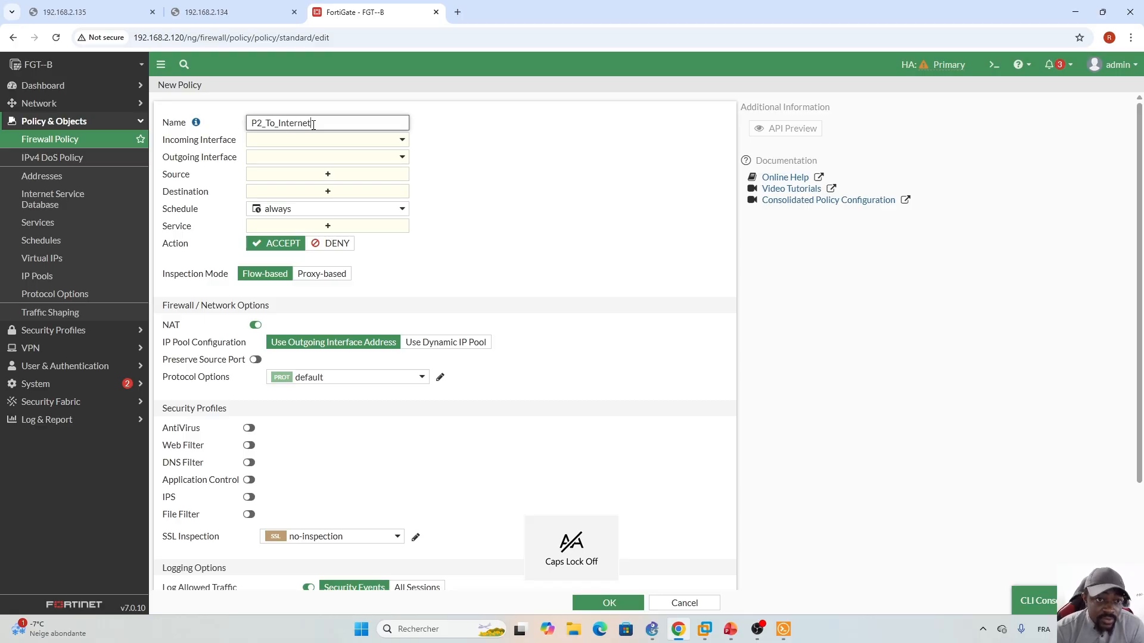
- Set incoming port2, outgoing port1, source and destination all, and service ALL
{"action": "left_click", "coordinate": [404, 141]}
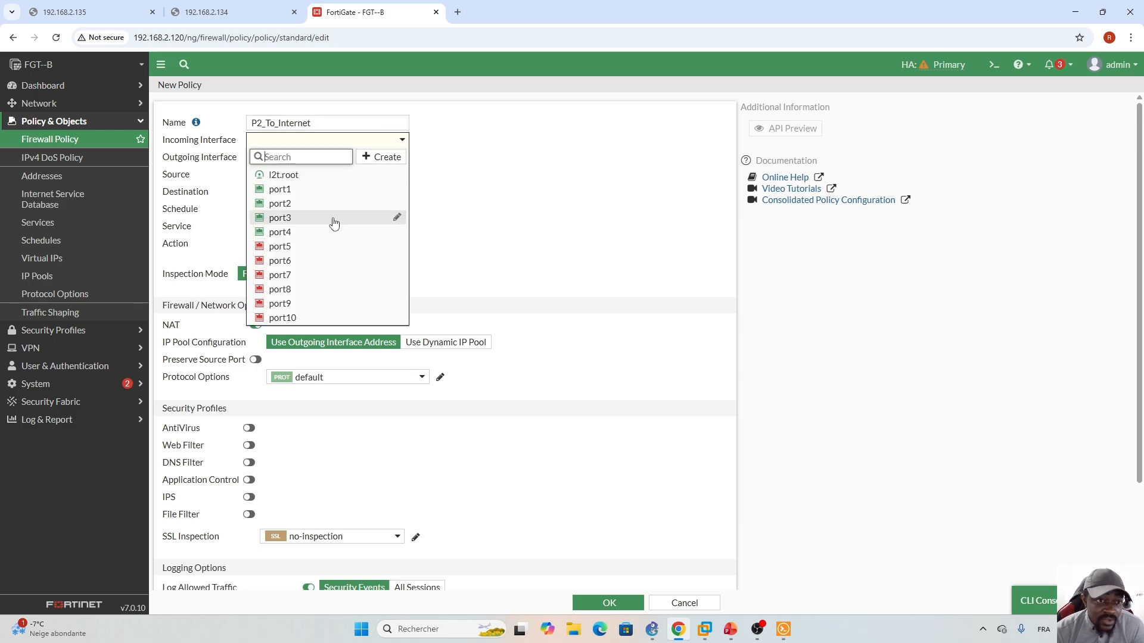
{"action": "left_click", "coordinate": [290, 204]}
{"action": "left_click", "coordinate": [404, 157]}
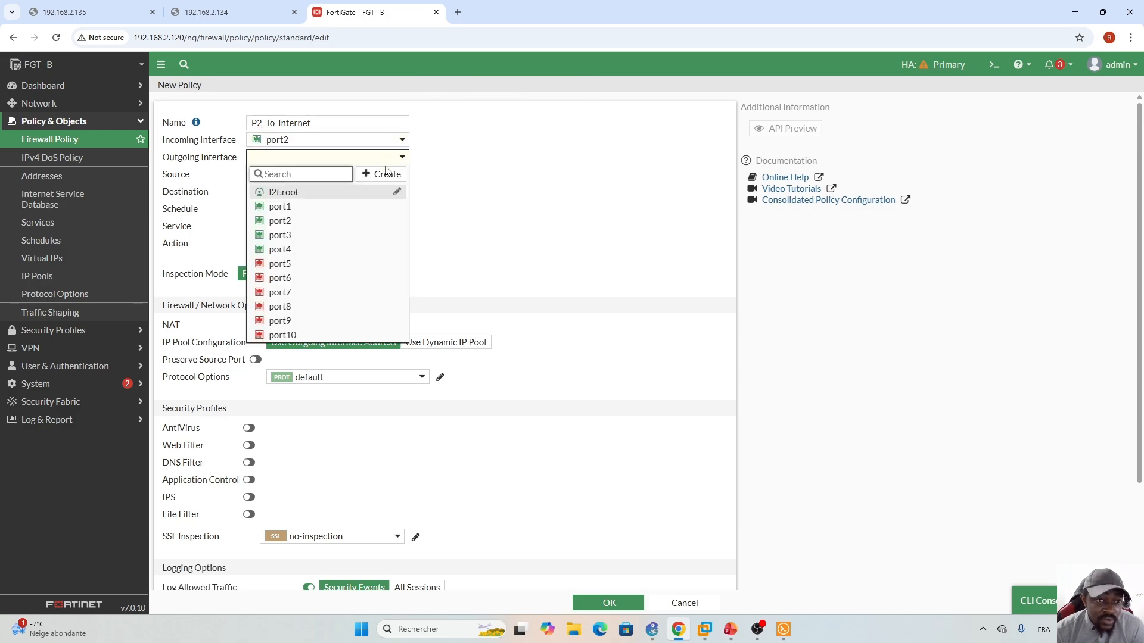
{"action": "left_click", "coordinate": [301, 204]}
{"action": "left_click", "coordinate": [392, 175]}
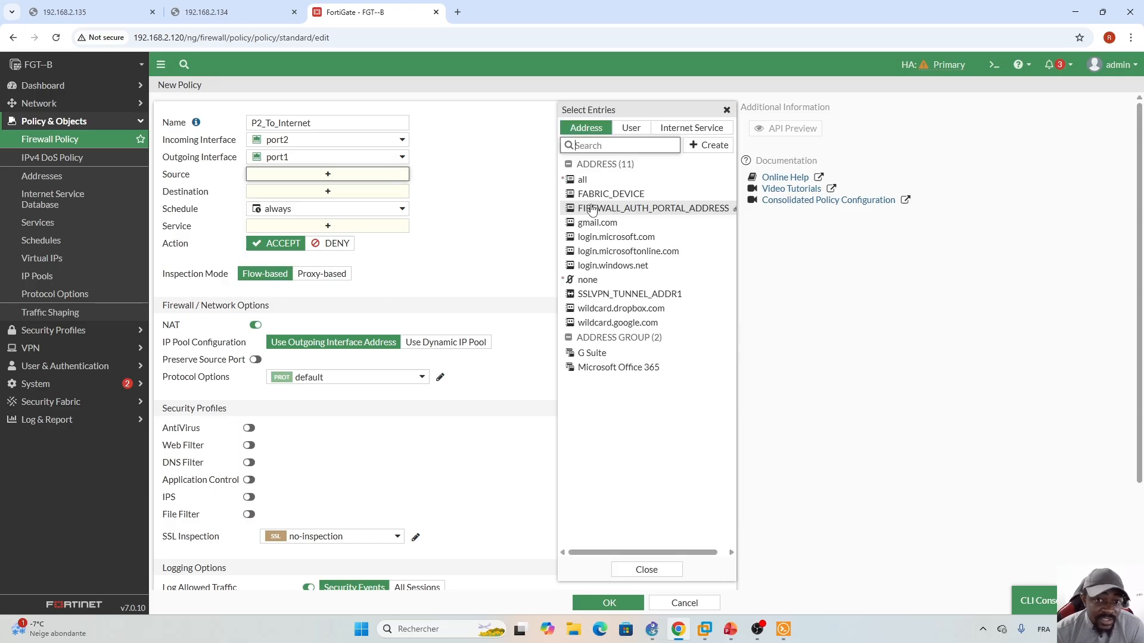
{"action": "left_click", "coordinate": [586, 179]}
{"action": "left_click", "coordinate": [390, 204]}
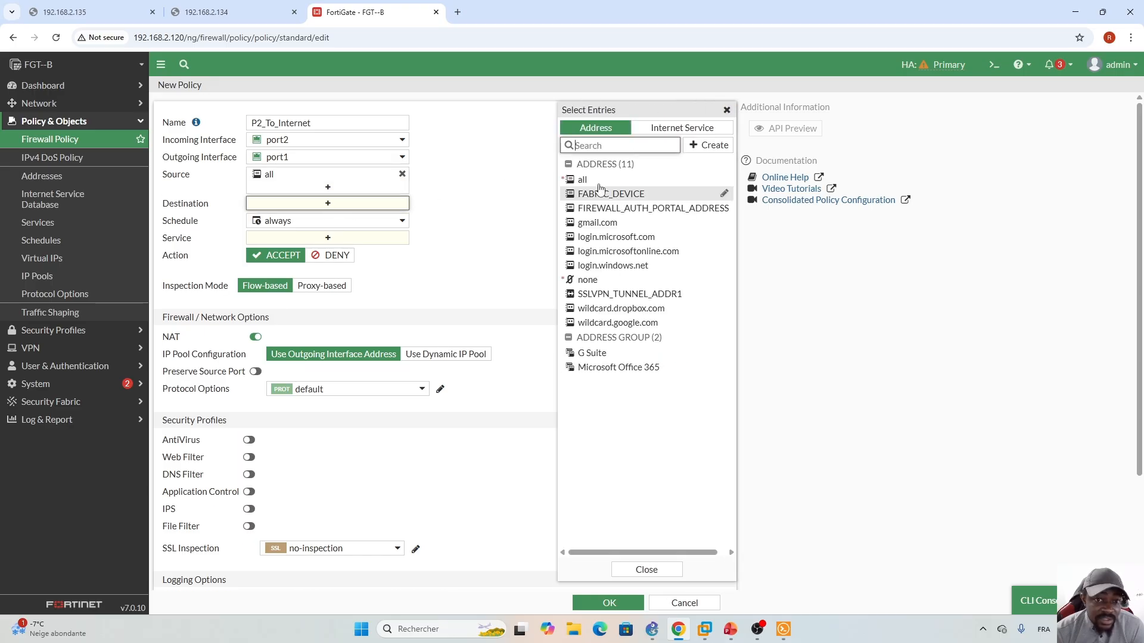
{"action": "left_click", "coordinate": [584, 179]}
{"action": "left_click", "coordinate": [321, 251]}
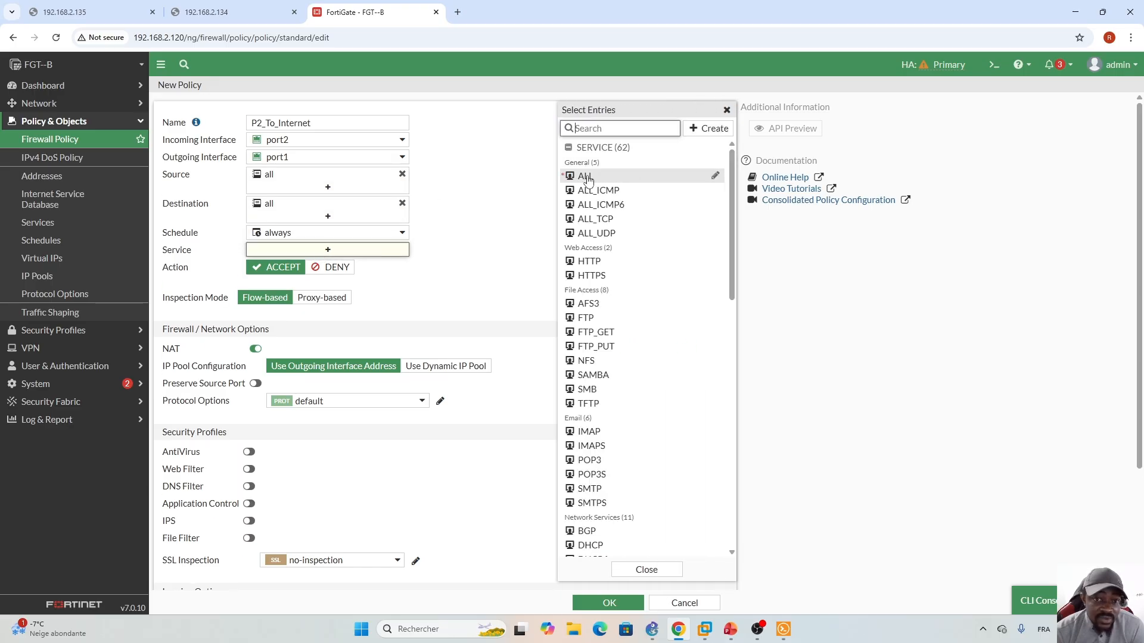
{"action": "left_click", "coordinate": [584, 177]}
{"action": "left_click", "coordinate": [508, 258]}
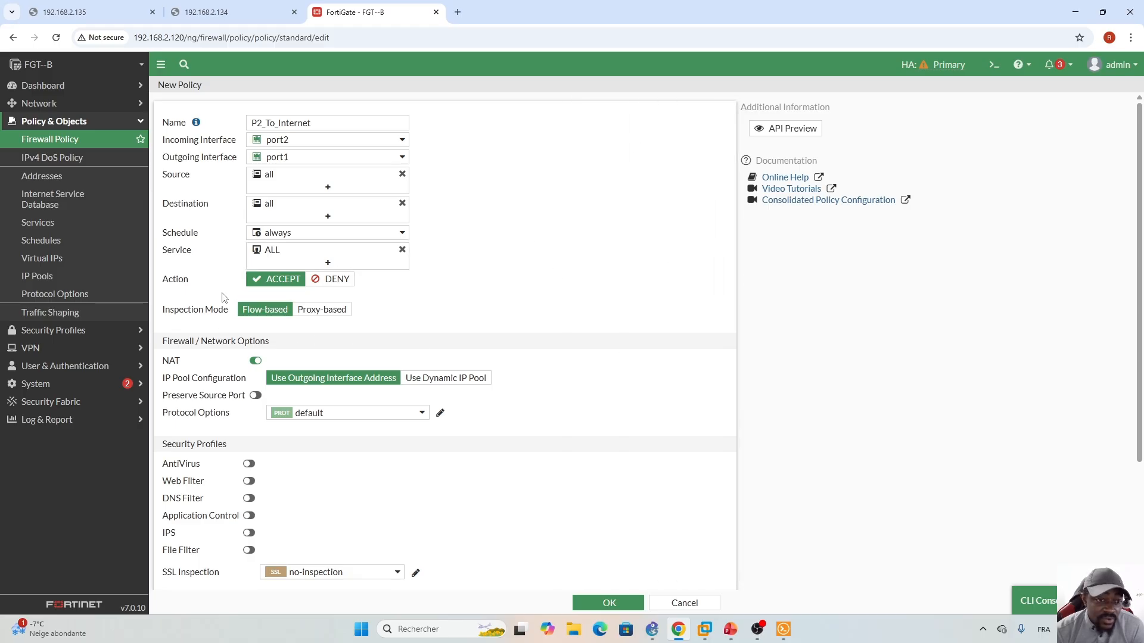
- Switch logging to All Sessions and save the policy
{"action": "scroll", "coordinate": [688, 365], "scroll_direction": "down", "scroll_amount": 2}
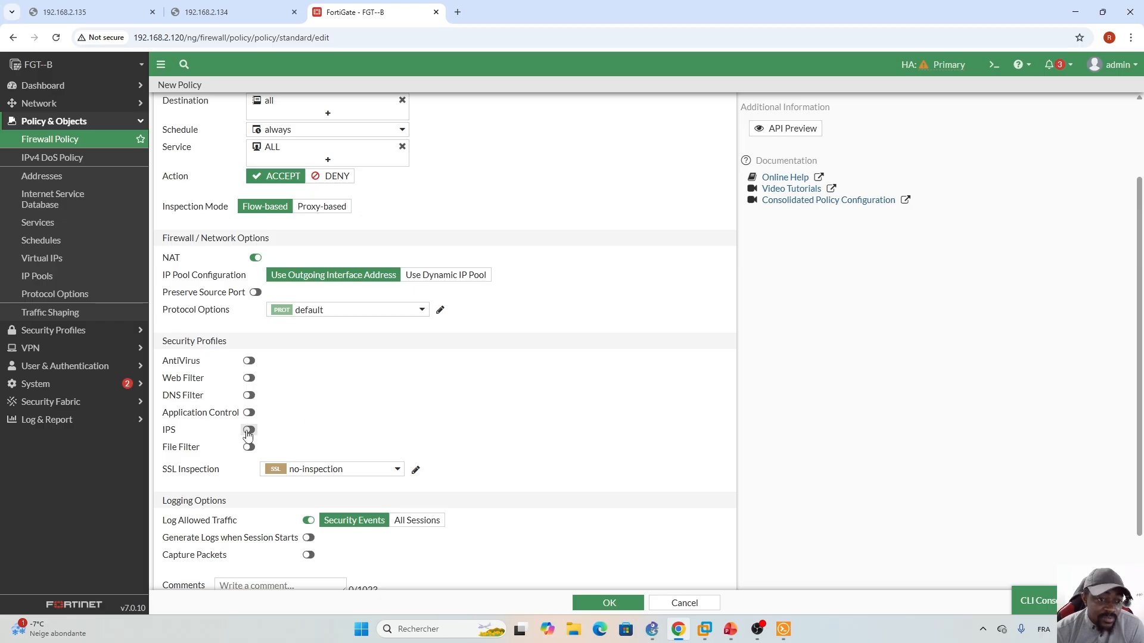
{"action": "left_click", "coordinate": [417, 524]}
{"action": "scroll", "coordinate": [332, 441], "scroll_direction": "down", "scroll_amount": 1}
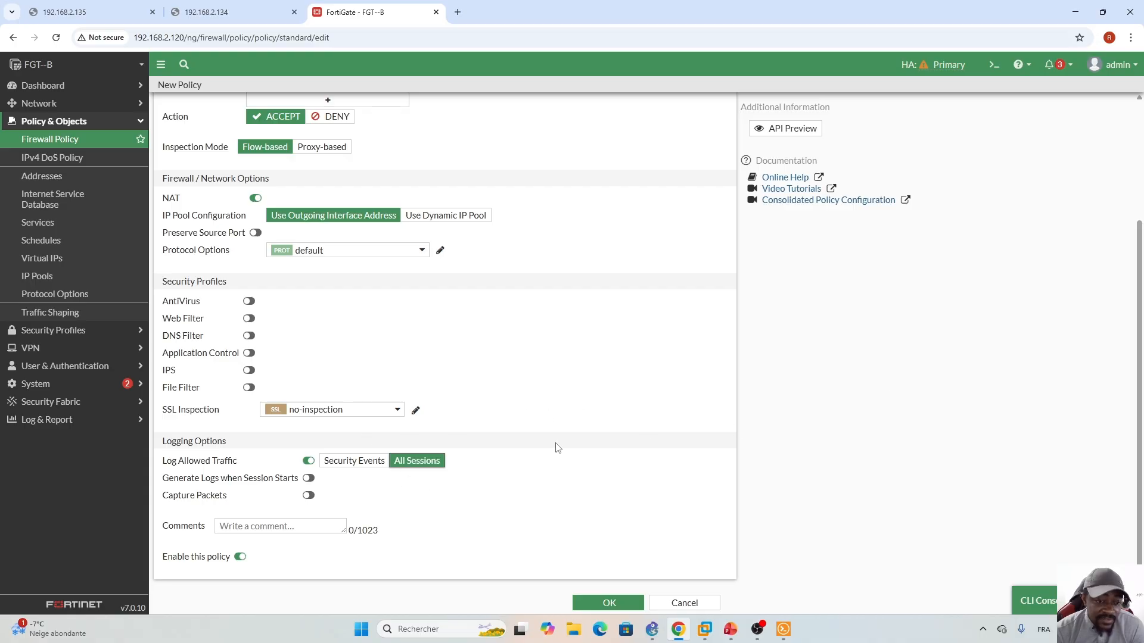
{"action": "left_click", "coordinate": [607, 605]}
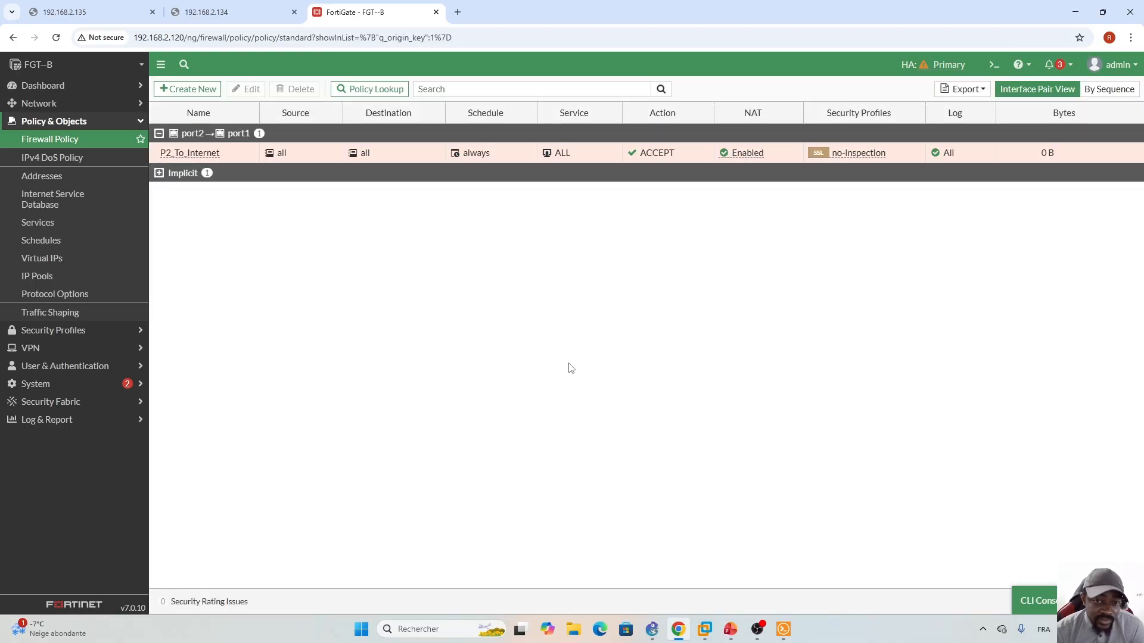
- Review webterm-1's network interface configuration in GNS3 through Edit config
{"action": "left_click", "coordinate": [652, 629]}
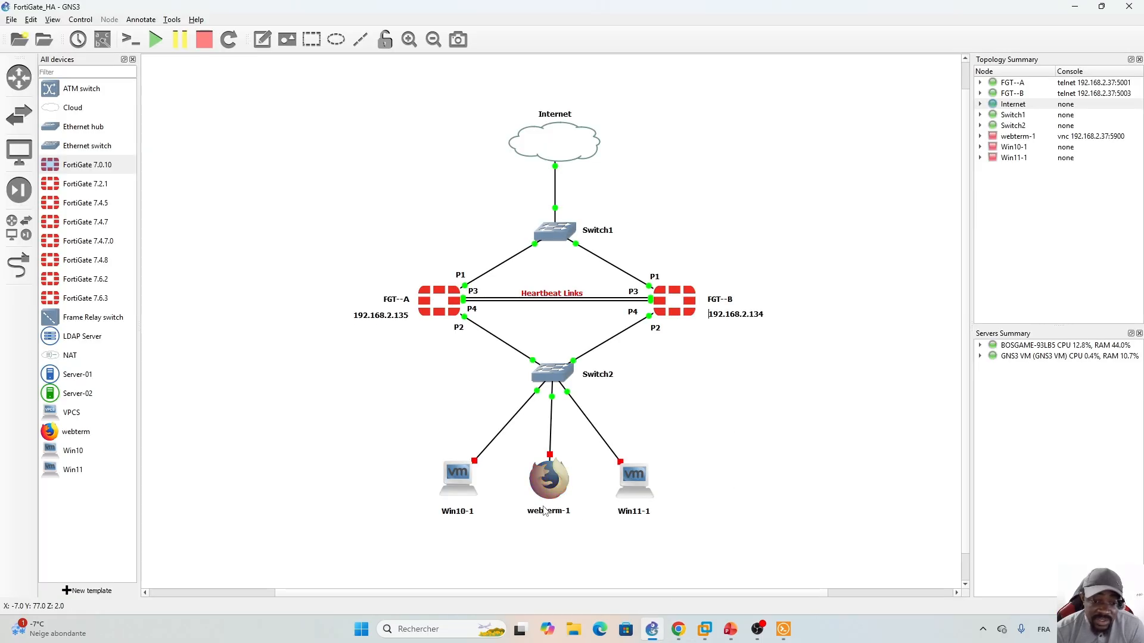
{"action": "right_click", "coordinate": [553, 479]}
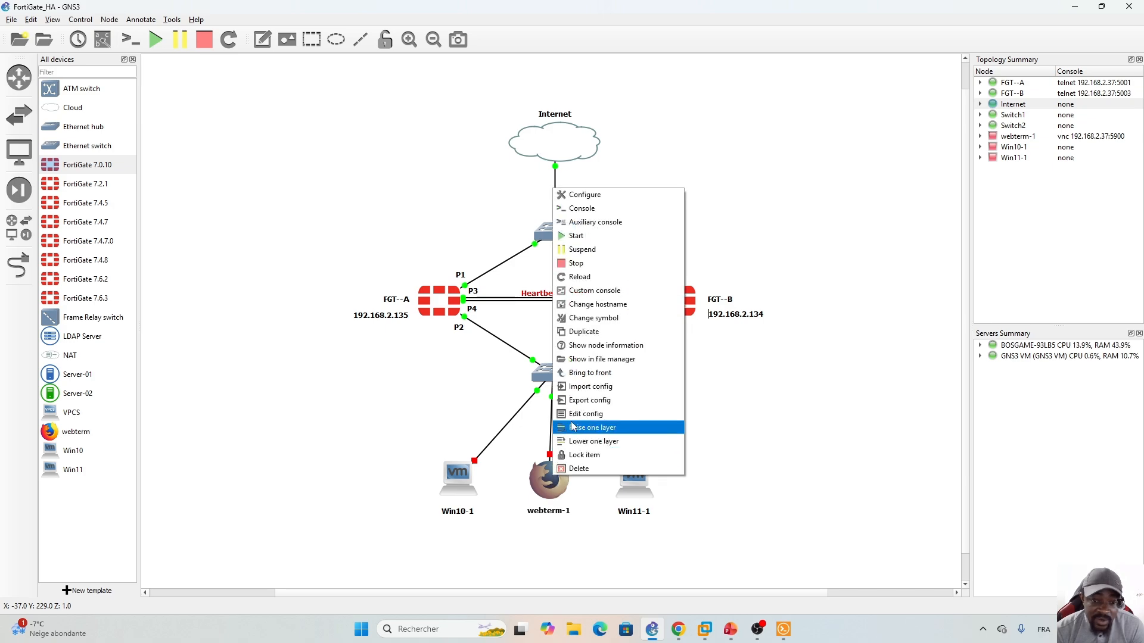
{"action": "left_click", "coordinate": [603, 417]}
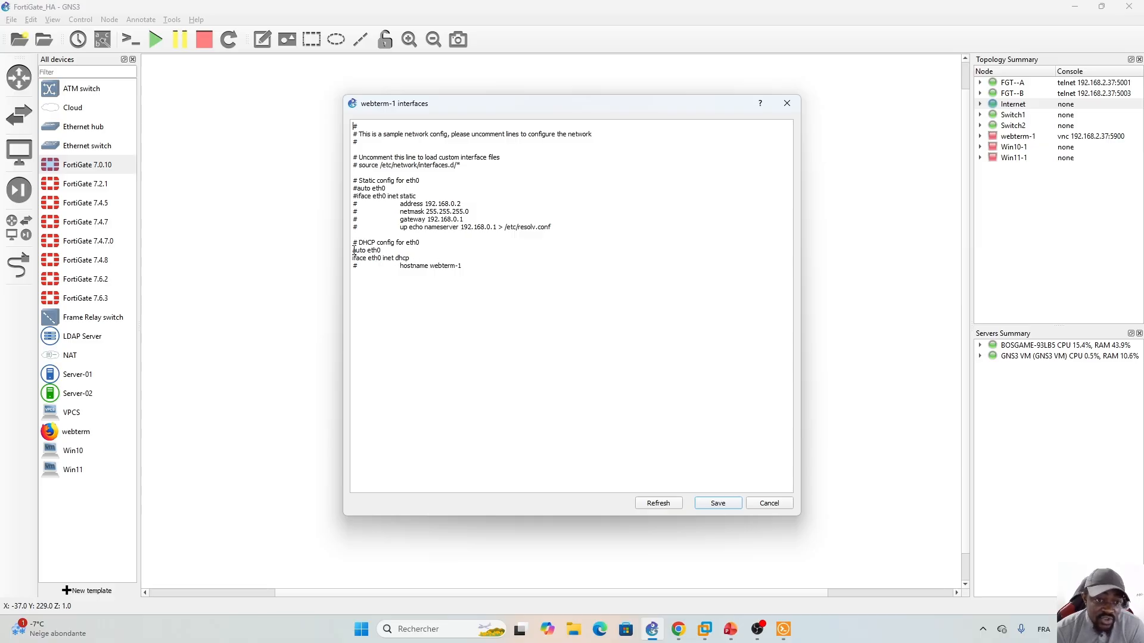
{"action": "left_click", "coordinate": [771, 503]}
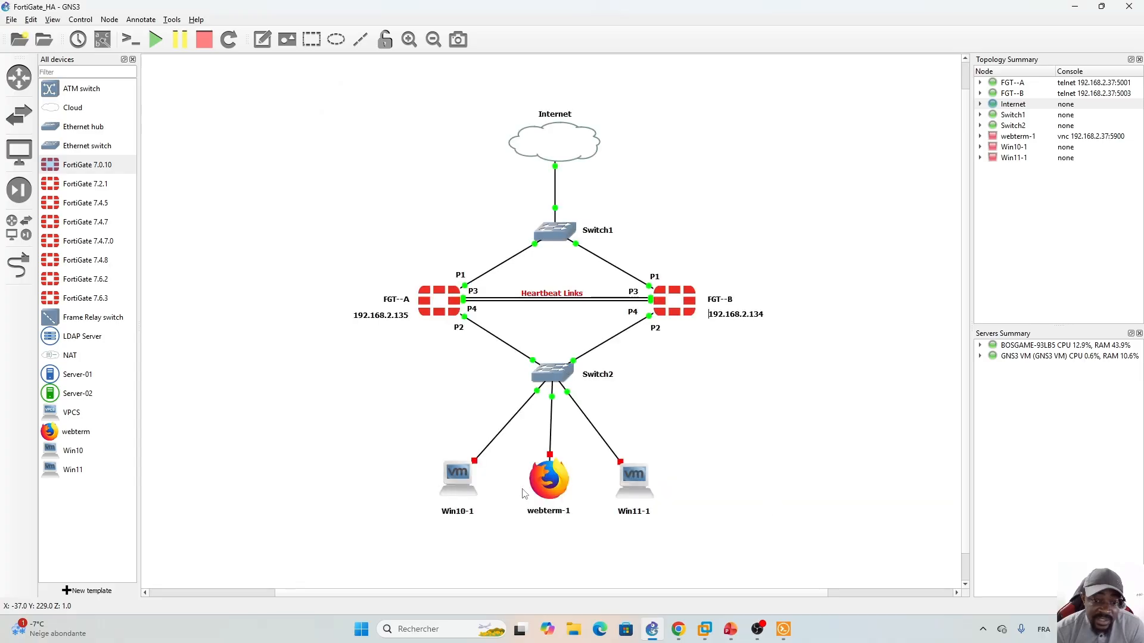
- Start webterm-1 and open its TightVNC console
{"action": "right_click", "coordinate": [559, 478]}
{"action": "left_click", "coordinate": [599, 240]}
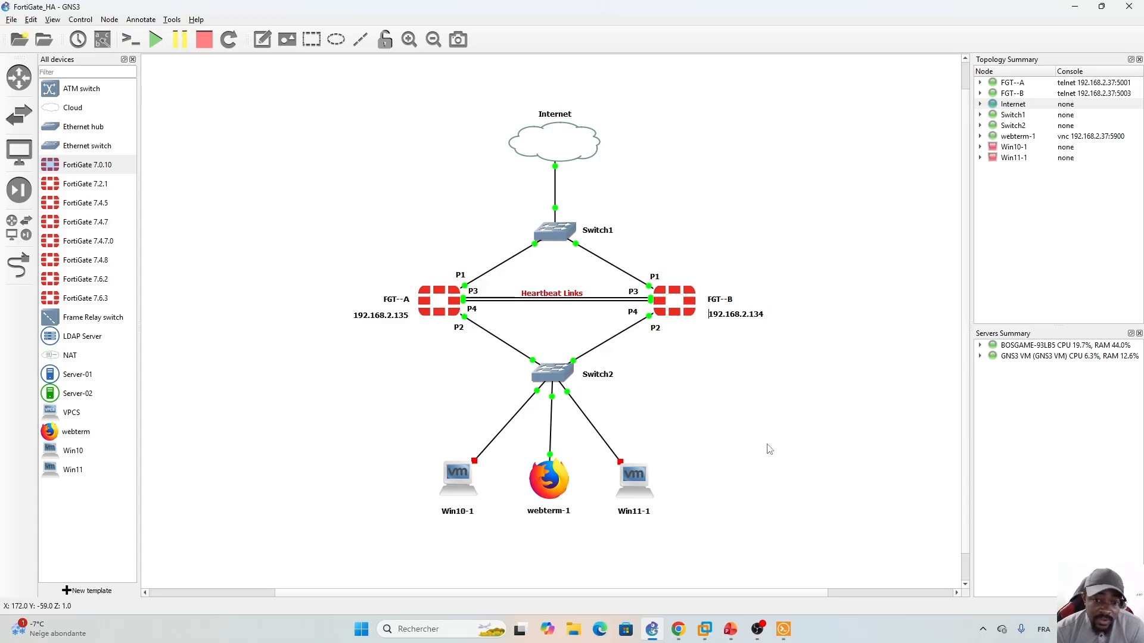
{"action": "double_click", "coordinate": [548, 480]}
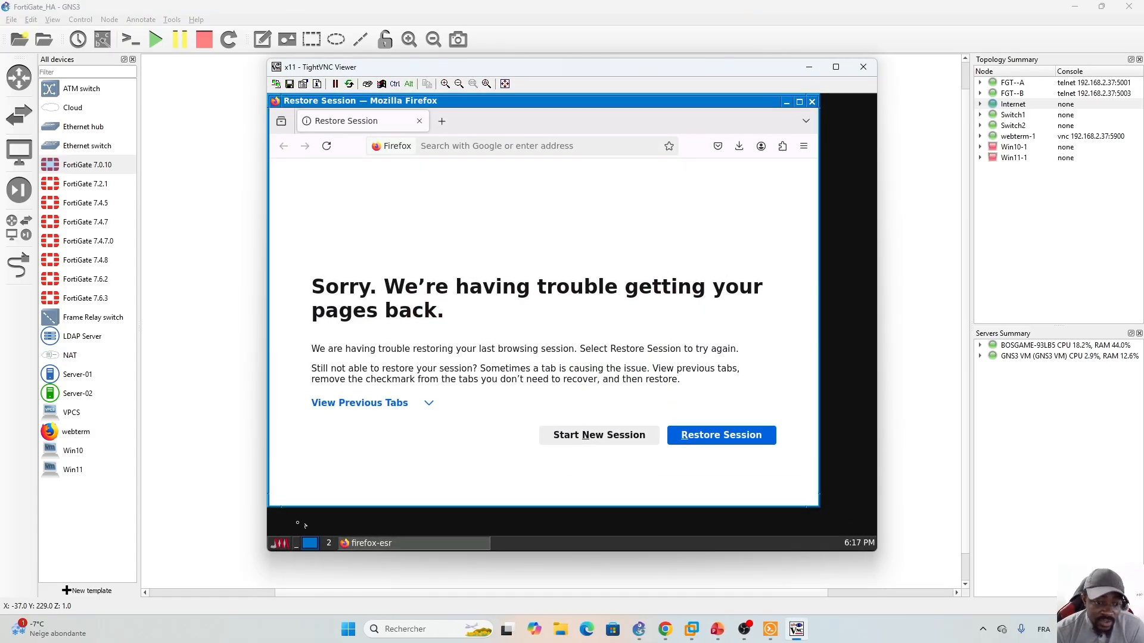
- Run ifconfig in a terminal to confirm the webterm's eth0 address 172.16.50.10
{"action": "left_click", "coordinate": [276, 546]}
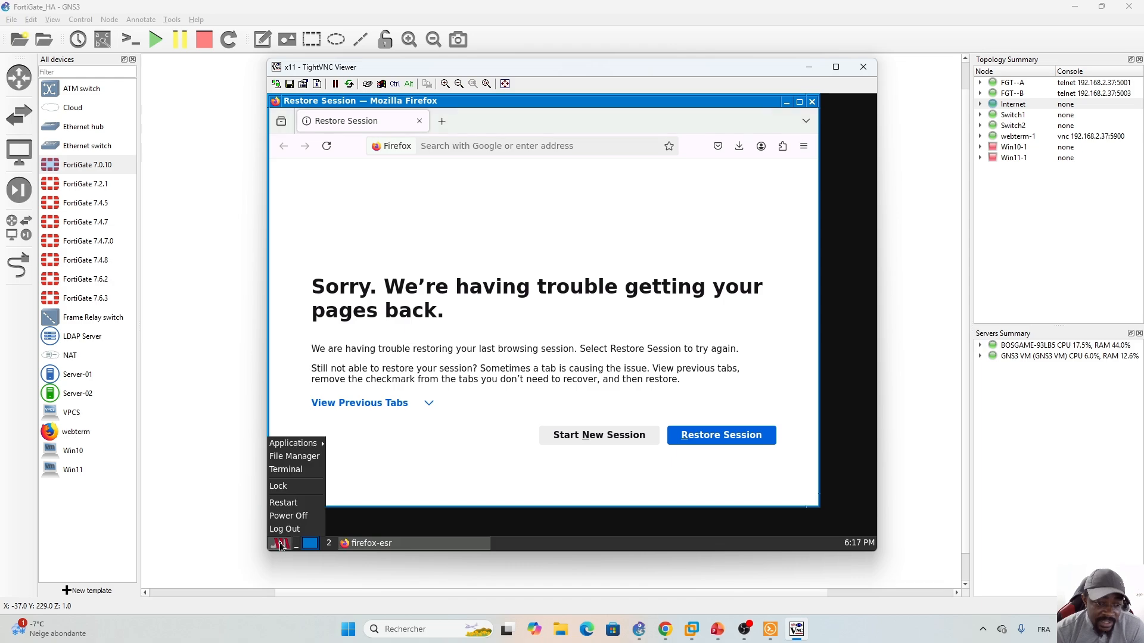
{"action": "left_click", "coordinate": [287, 473]}
{"action": "type", "text": "i"}
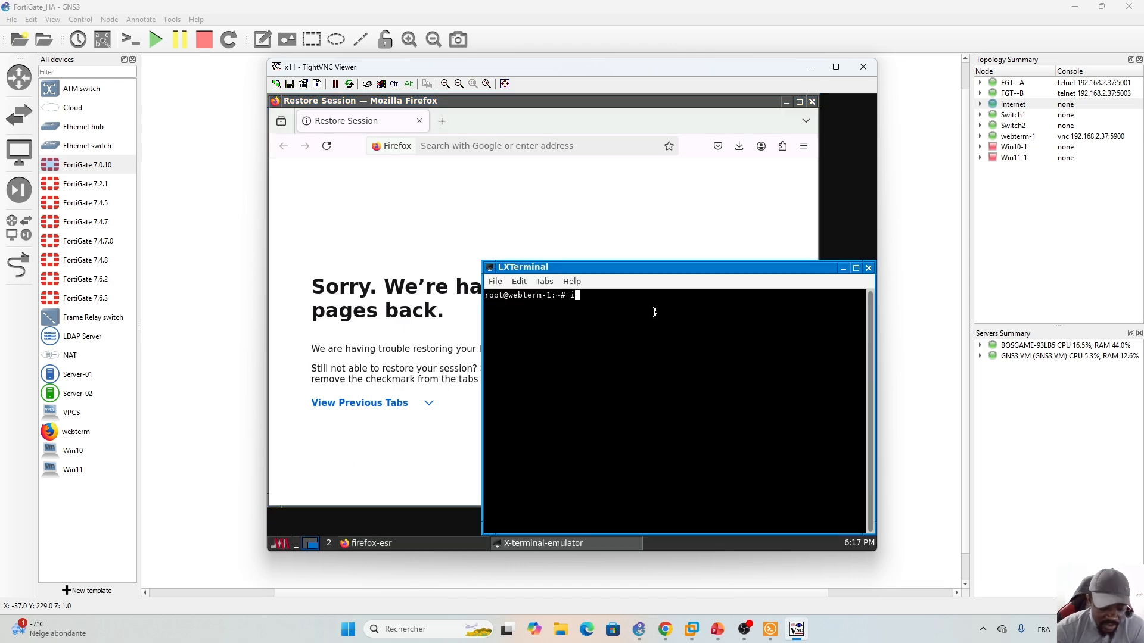
{"action": "type", "text": "fcong"}
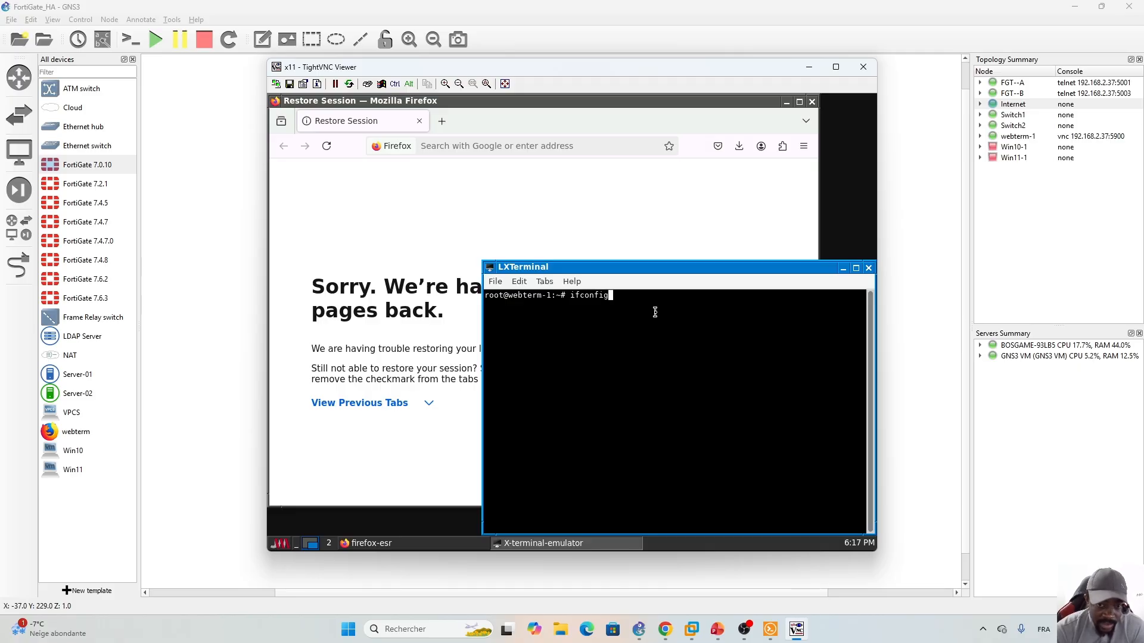
{"action": "key", "text": "Return"}
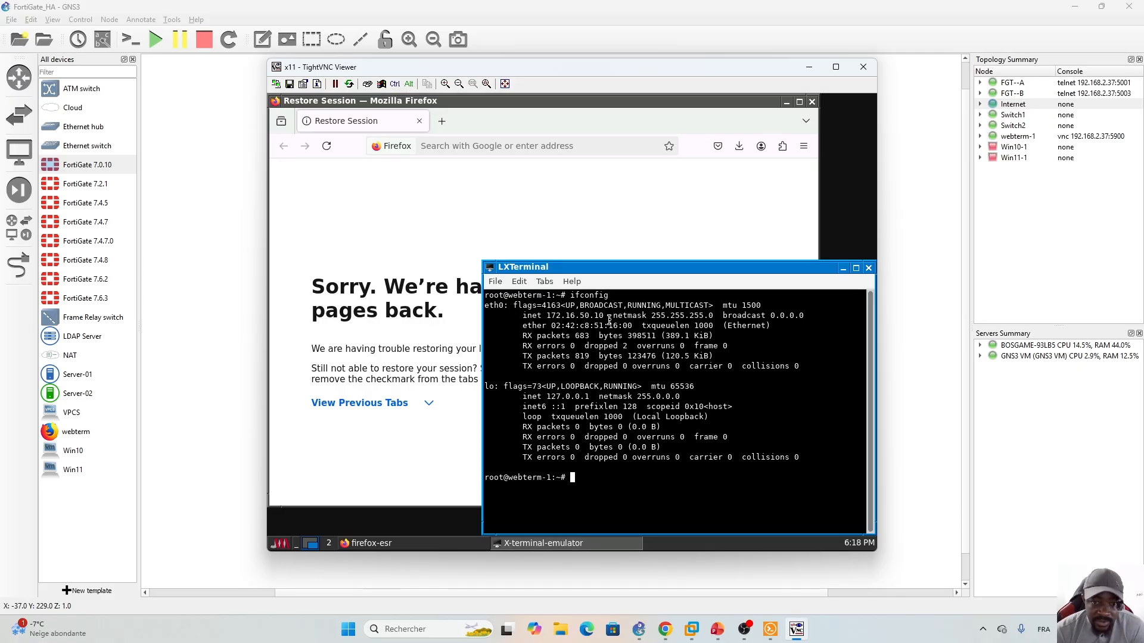
{"action": "left_click_drag", "start_coordinate": [608, 316], "coordinate": [542, 318]}
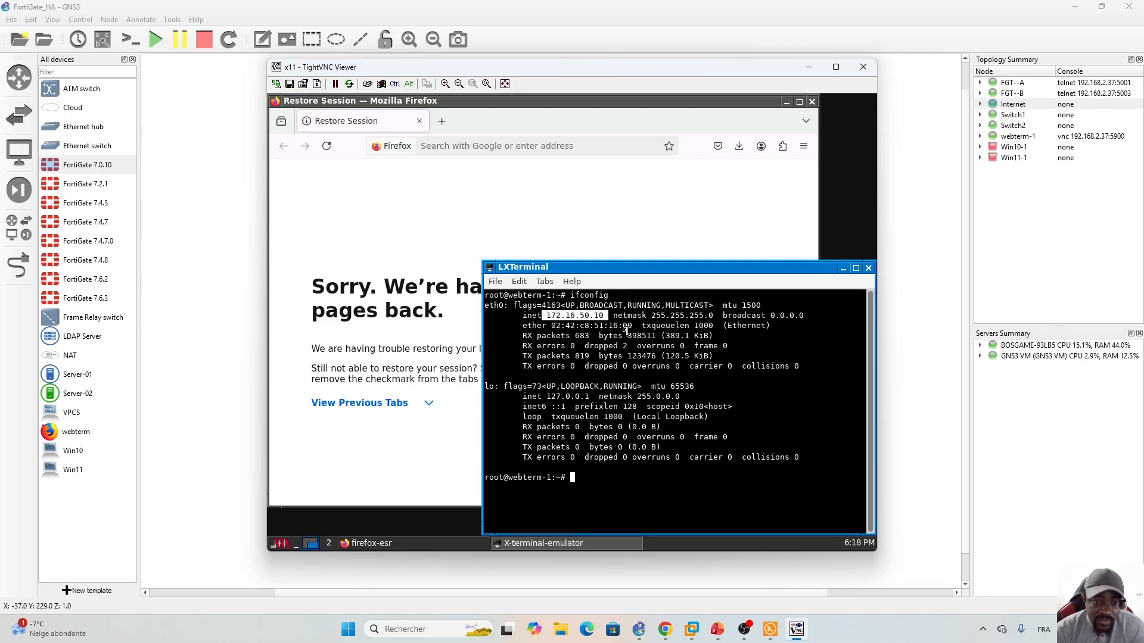
{"action": "left_click", "coordinate": [844, 268]}
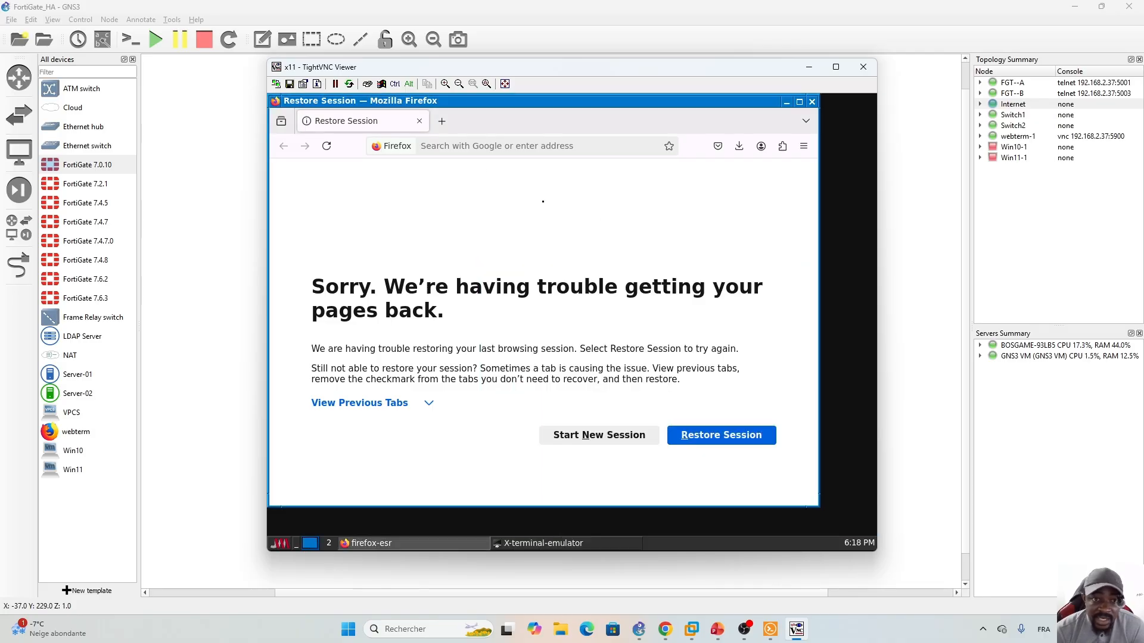
- In Firefox, load Reddit, YouTube and Add-ons for Firefox in separate tabs
{"action": "left_click", "coordinate": [456, 148]}
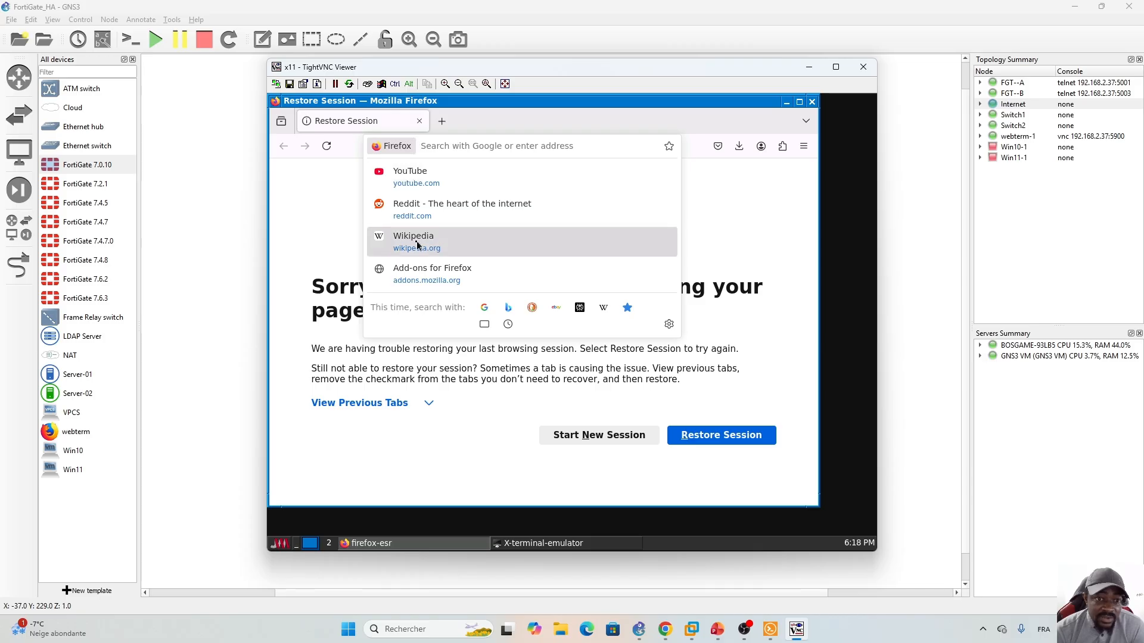
{"action": "left_click", "coordinate": [441, 207]}
{"action": "left_click", "coordinate": [440, 123]}
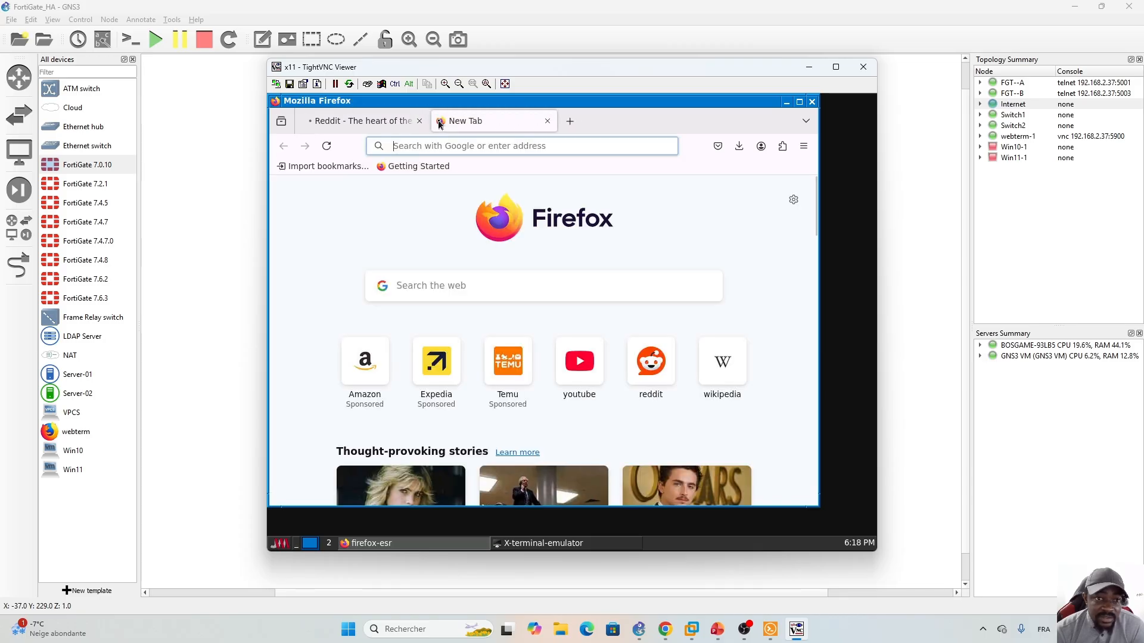
{"action": "left_click", "coordinate": [453, 146]}
{"action": "left_click", "coordinate": [411, 175]}
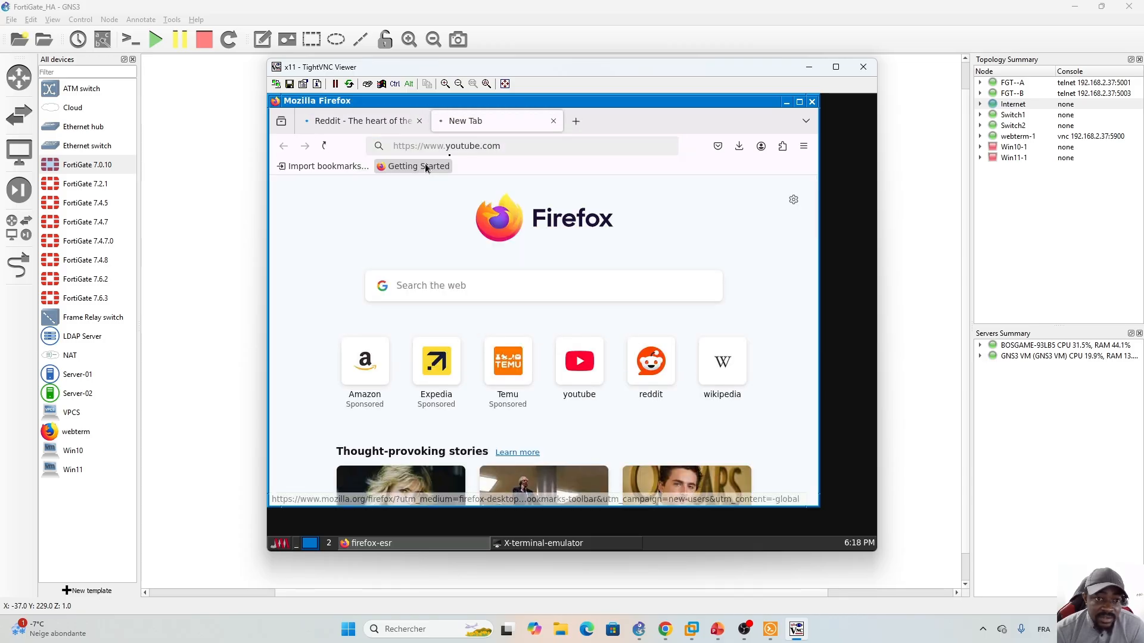
{"action": "left_click", "coordinate": [576, 121]}
{"action": "left_click", "coordinate": [572, 145]}
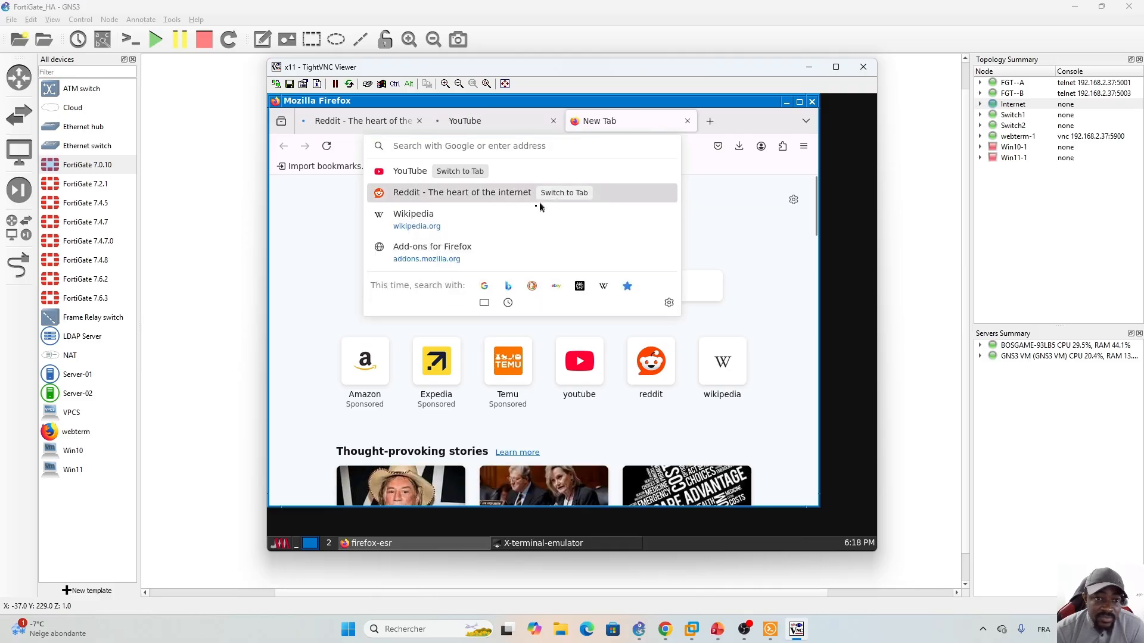
{"action": "left_click", "coordinate": [420, 257]}
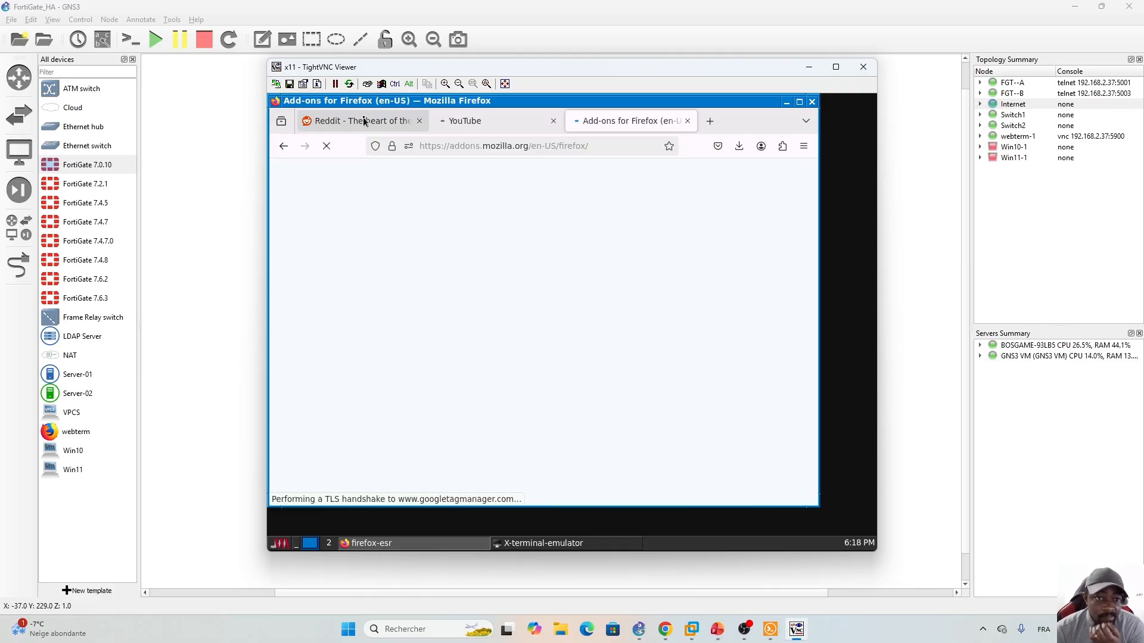
{"action": "left_click", "coordinate": [498, 122]}
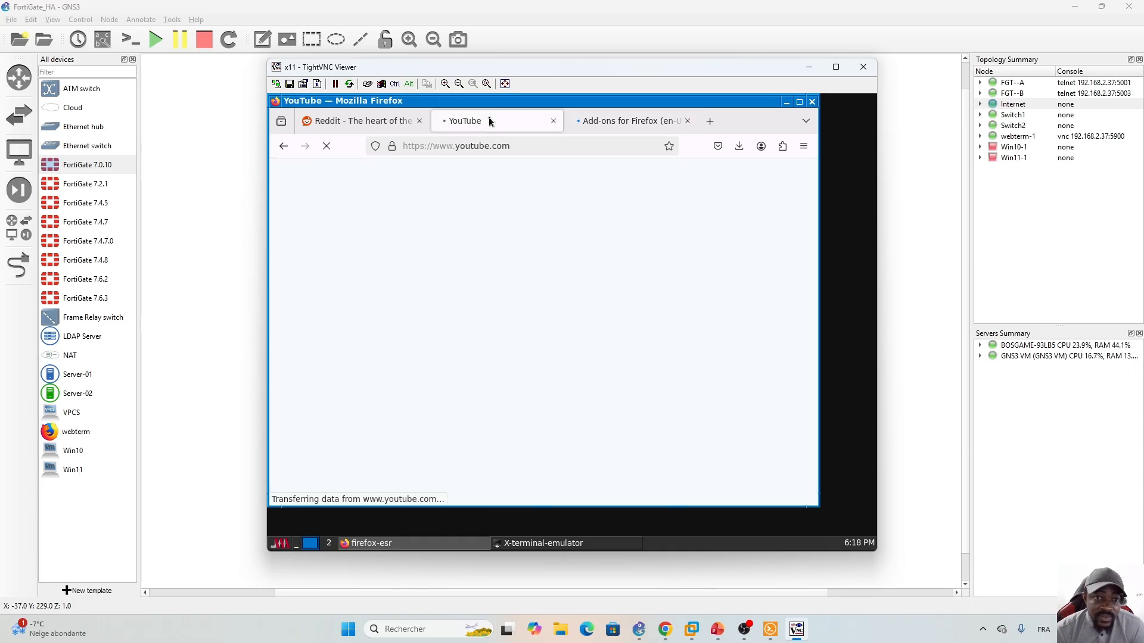
{"action": "left_click", "coordinate": [365, 123]}
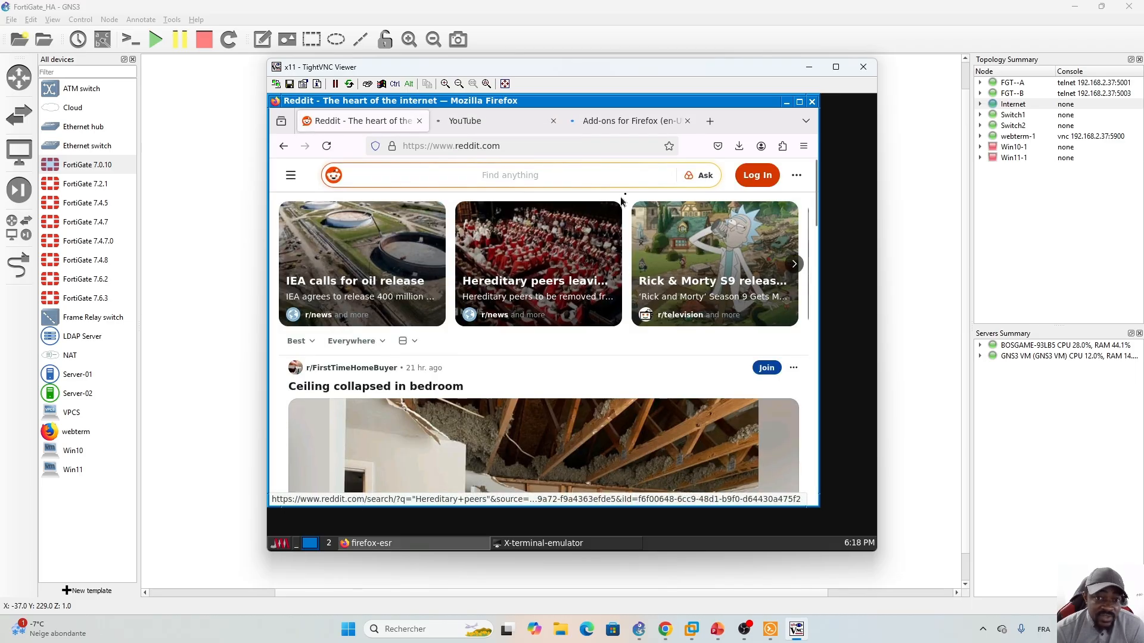
- Search Google for 'super mario day 2026' in a fourth tab, then return to FortiGate
{"action": "left_click", "coordinate": [710, 121]}
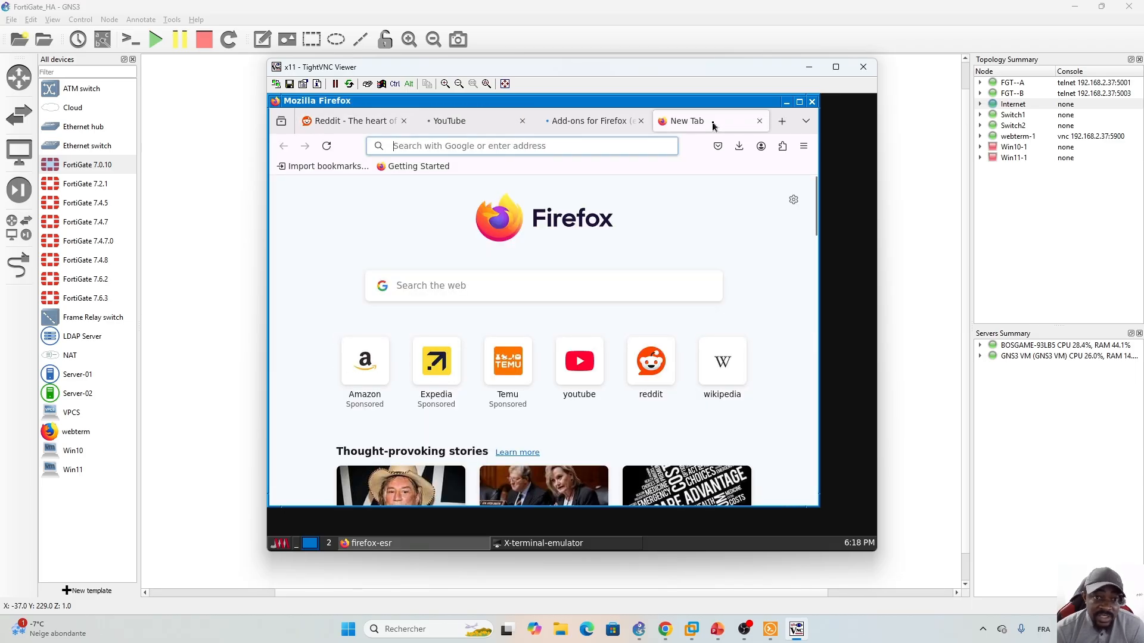
{"action": "left_click", "coordinate": [636, 148]}
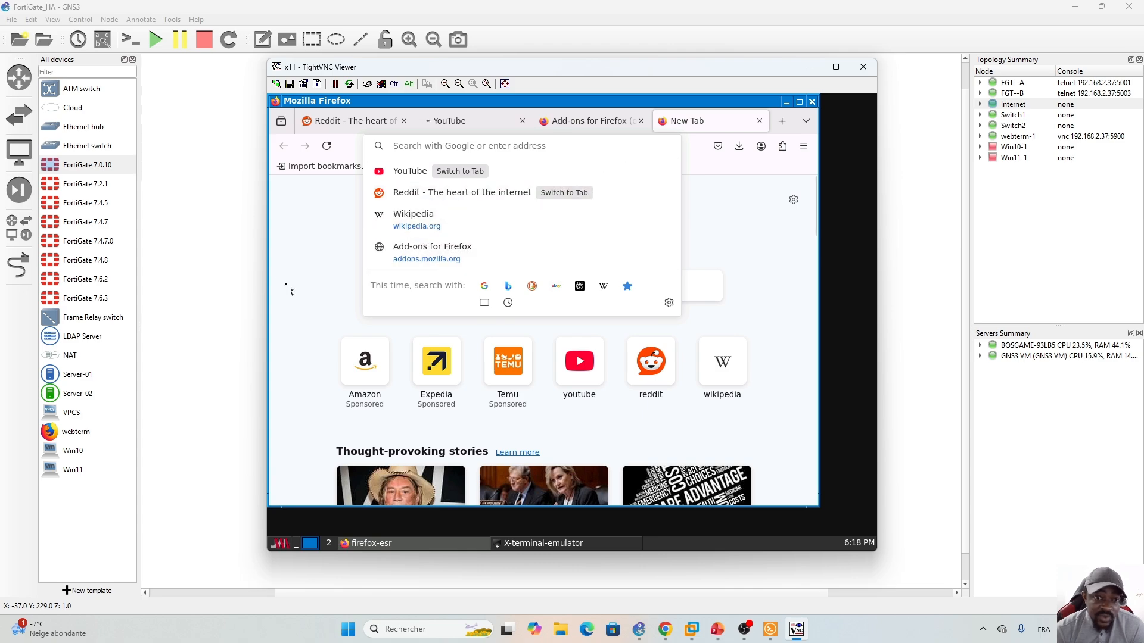
{"action": "left_click", "coordinate": [484, 286]}
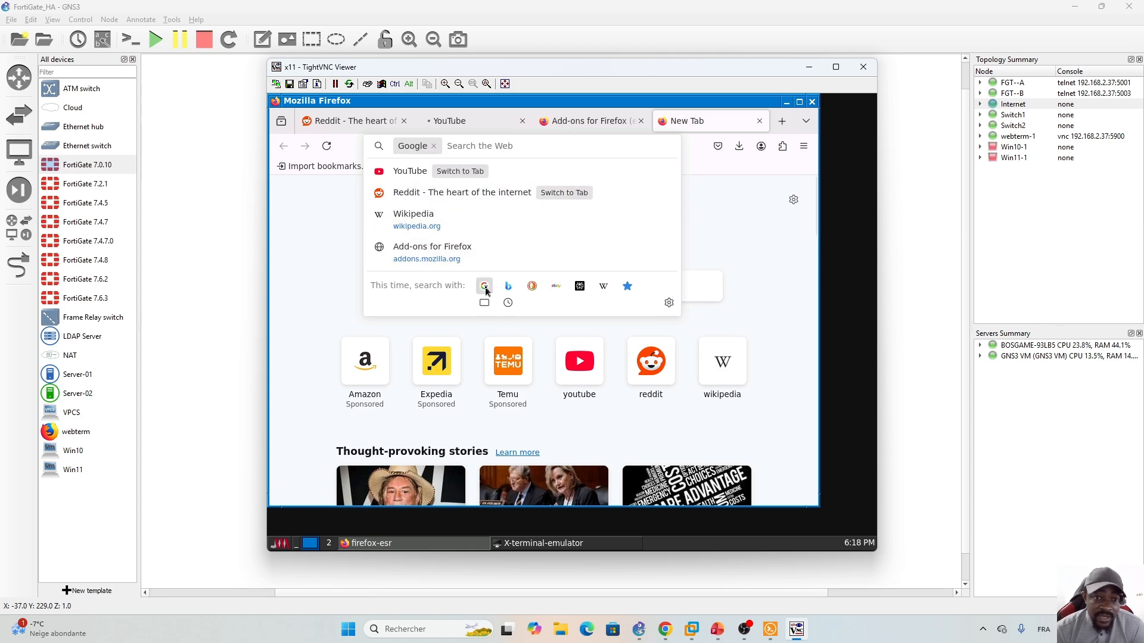
{"action": "left_click", "coordinate": [444, 207]}
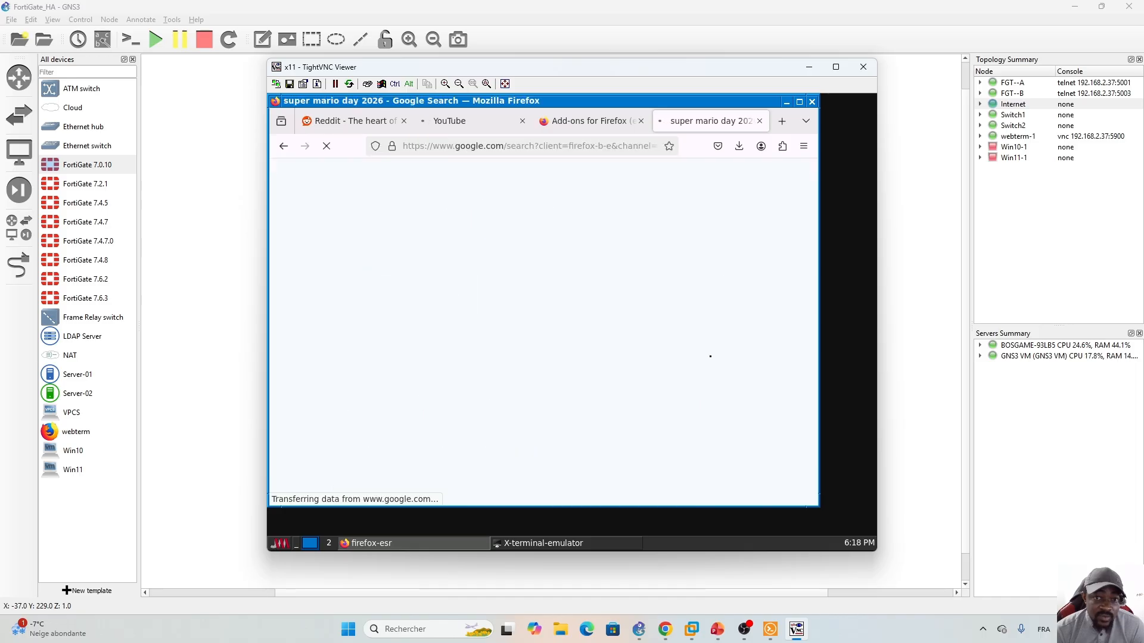
{"action": "left_click", "coordinate": [665, 630]}
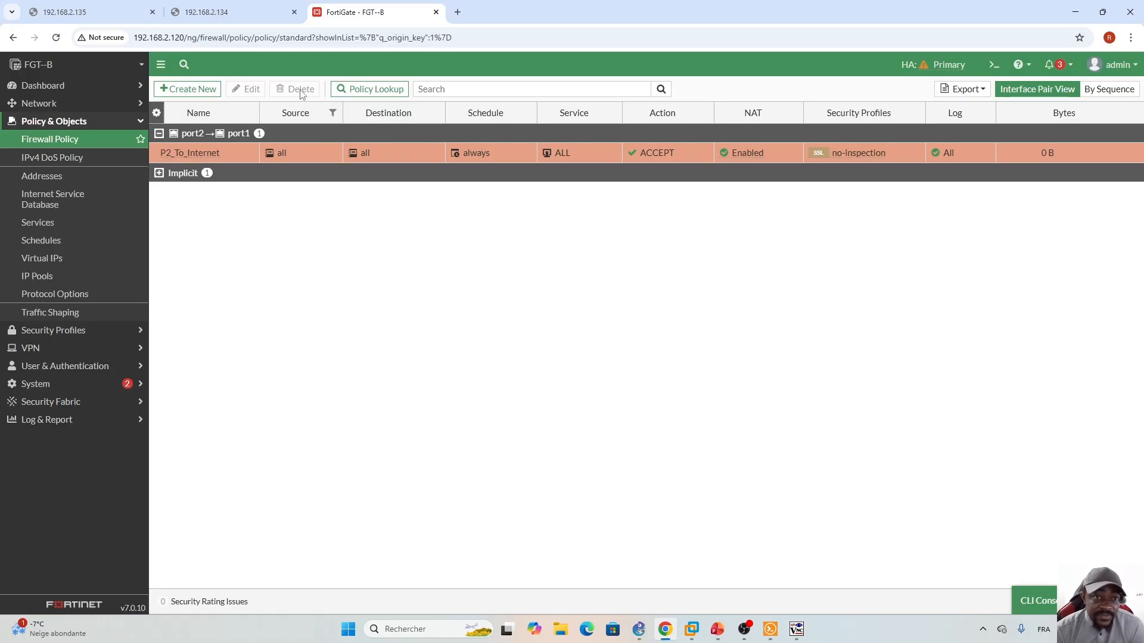
- Show the P2_To_Internet policy's matching forward-traffic logs, listing 172.16.50.10's internet sessions
{"action": "left_click", "coordinate": [717, 629]}
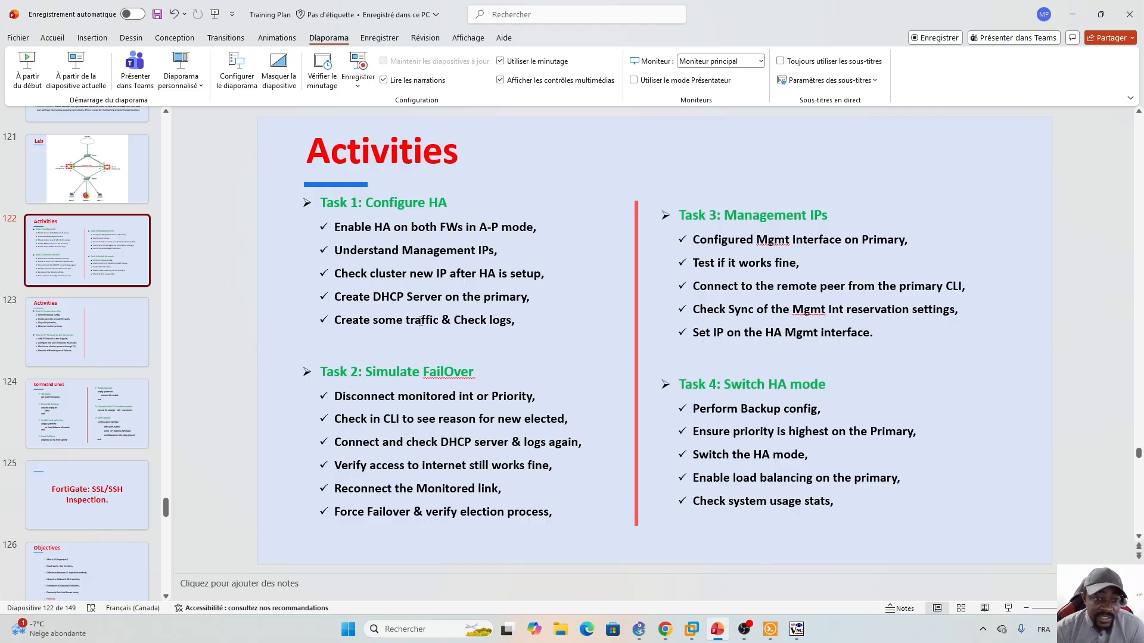
{"action": "left_click", "coordinate": [665, 629]}
{"action": "right_click", "coordinate": [409, 154]}
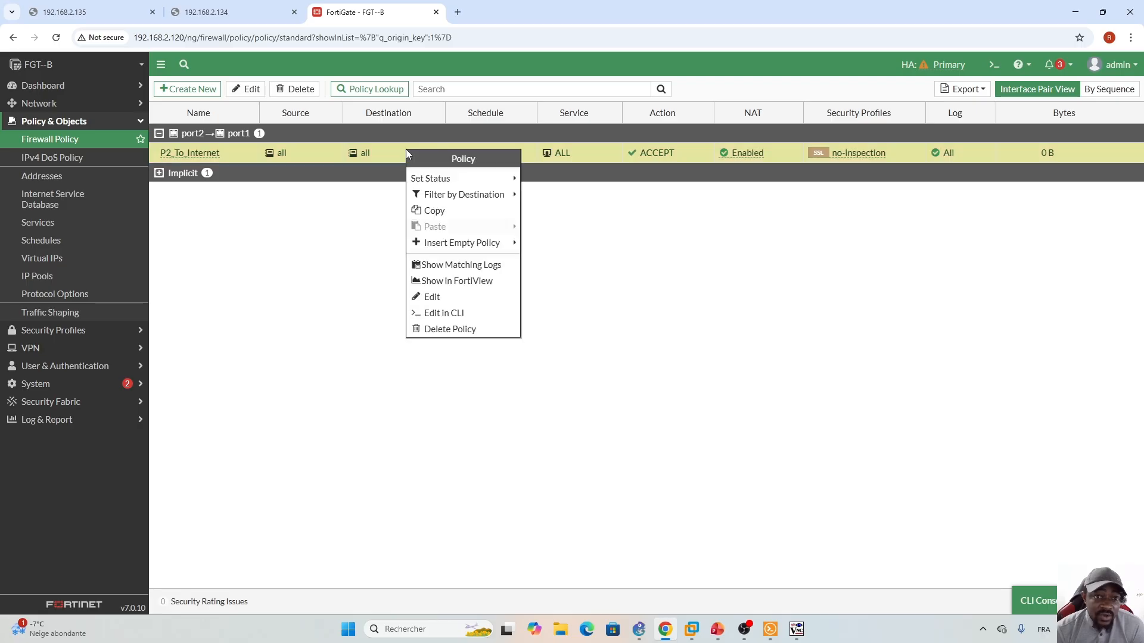
{"action": "left_click", "coordinate": [467, 267]}
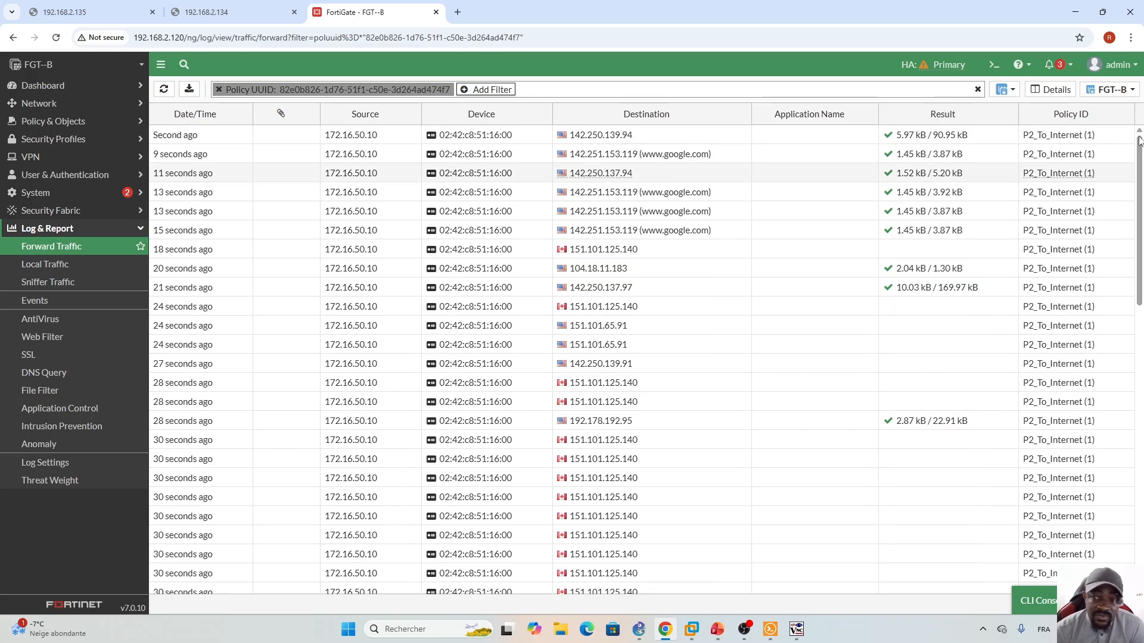
{"action": "scroll", "coordinate": [1135, 169], "scroll_direction": "down", "scroll_amount": 4}
{"action": "scroll", "coordinate": [1128, 155], "scroll_direction": "up", "scroll_amount": 4}
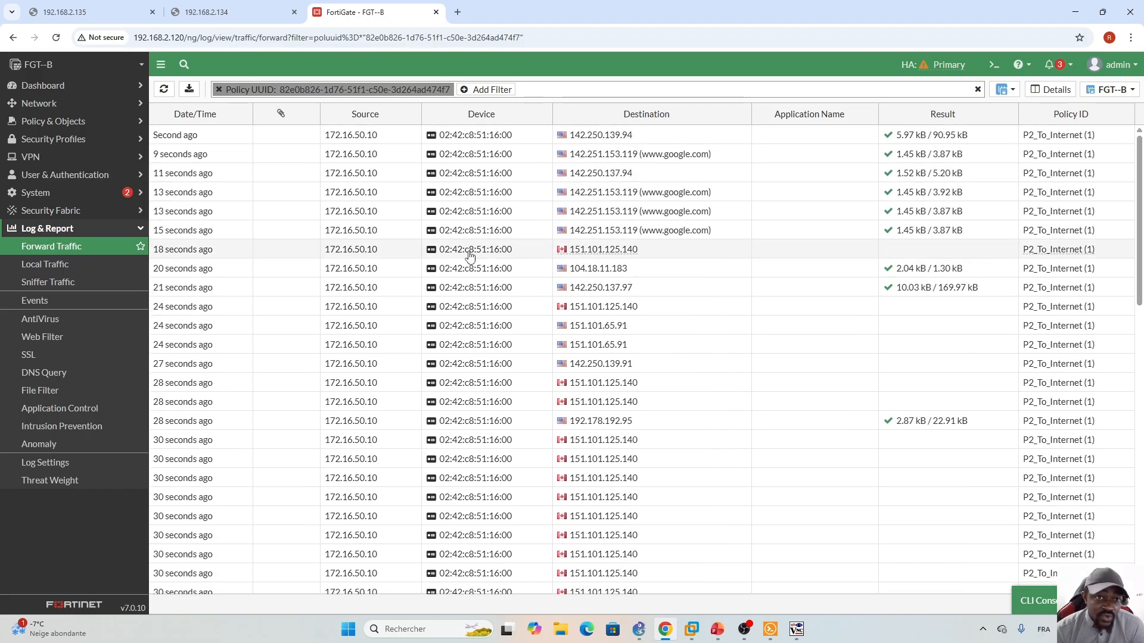
{"action": "left_click", "coordinate": [717, 633]}
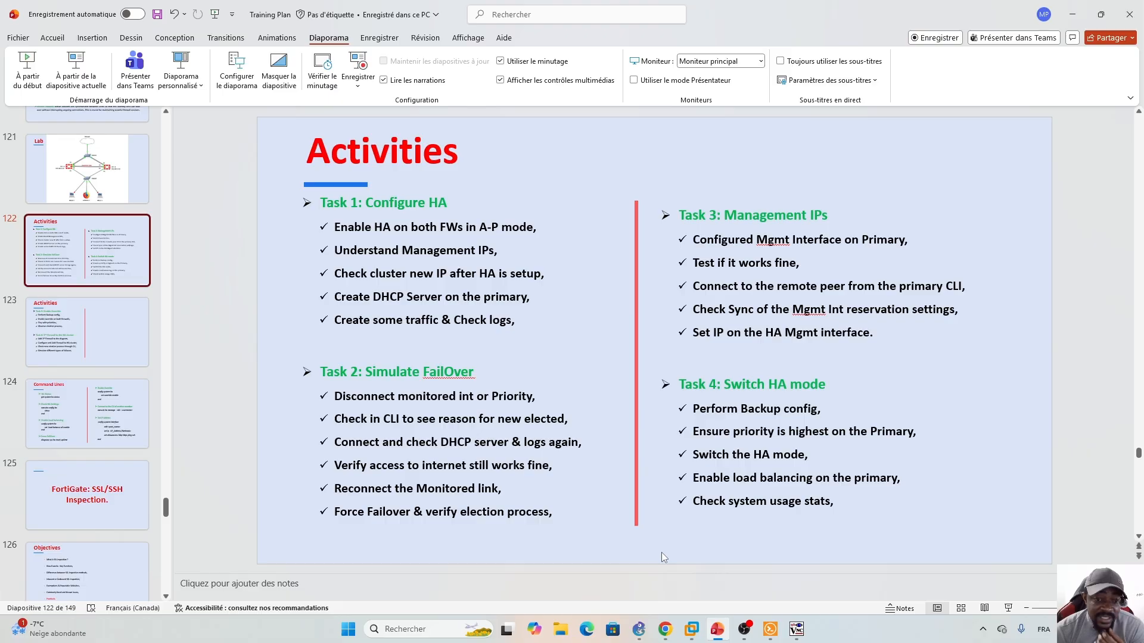
- After the Activities slide, switch to GNS3's FortiGate_HA topology with FGT--A and FGT--B
{"action": "left_click", "coordinate": [644, 637]}
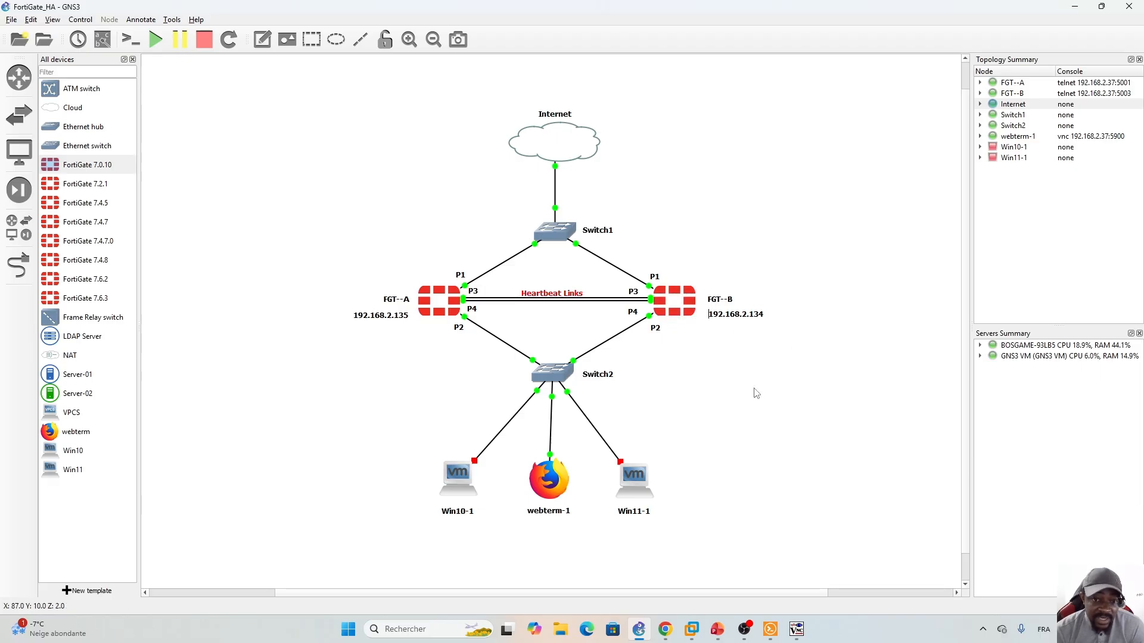
- Delete the link from Switch2 to FGT--B's P2 port to disconnect the monitored interface
{"action": "right_click", "coordinate": [611, 343]}
{"action": "left_click", "coordinate": [652, 403]}
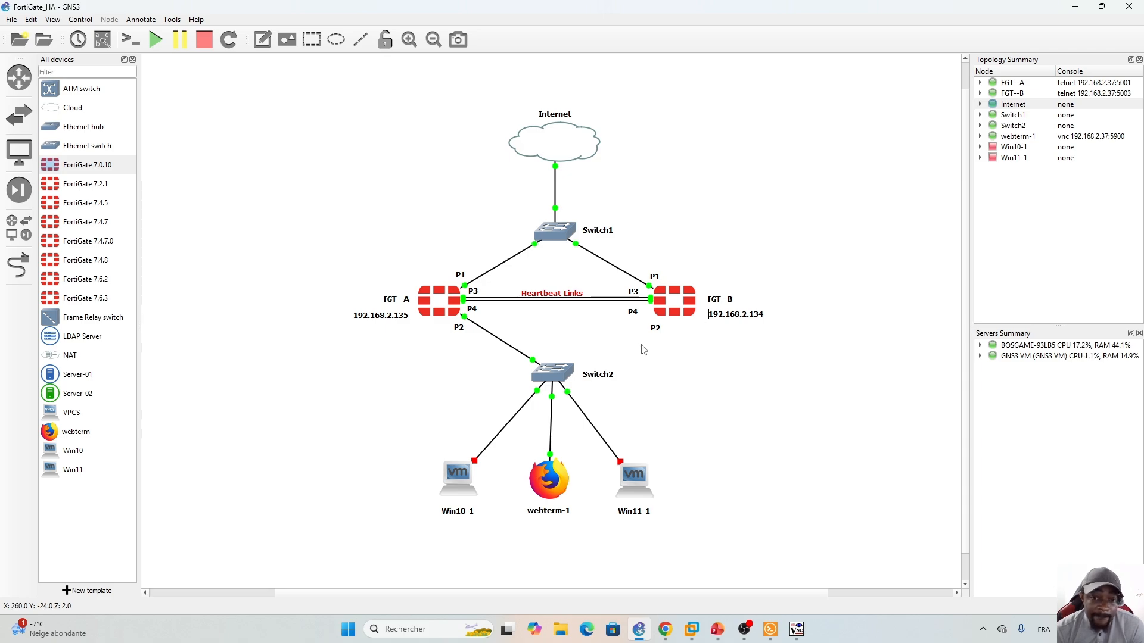
{"action": "left_click", "coordinate": [717, 629]}
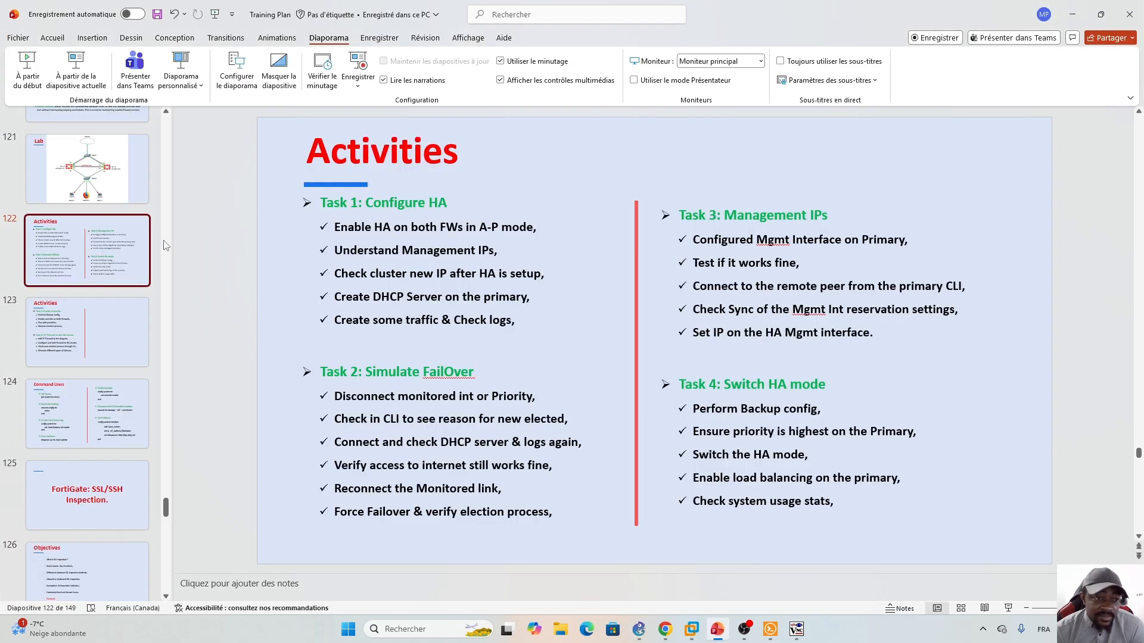
- Display slide 118 on the Primary FortiGate Election Process, then go back to GNS3
{"action": "left_click_drag", "start_coordinate": [165, 512], "coordinate": [164, 497]}
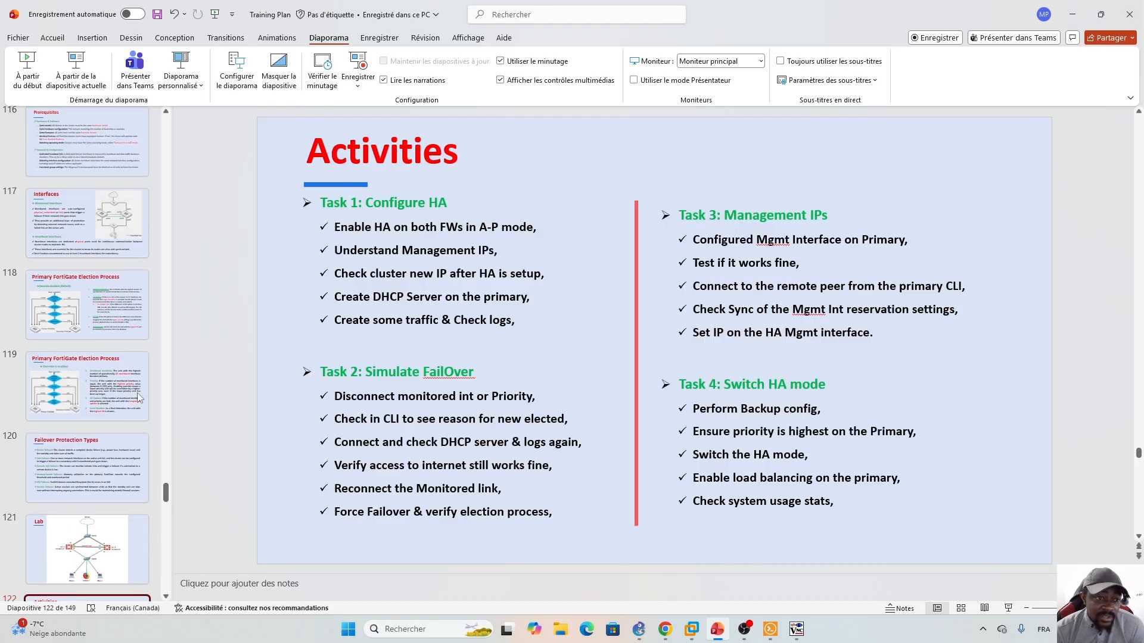
{"action": "left_click", "coordinate": [111, 317]}
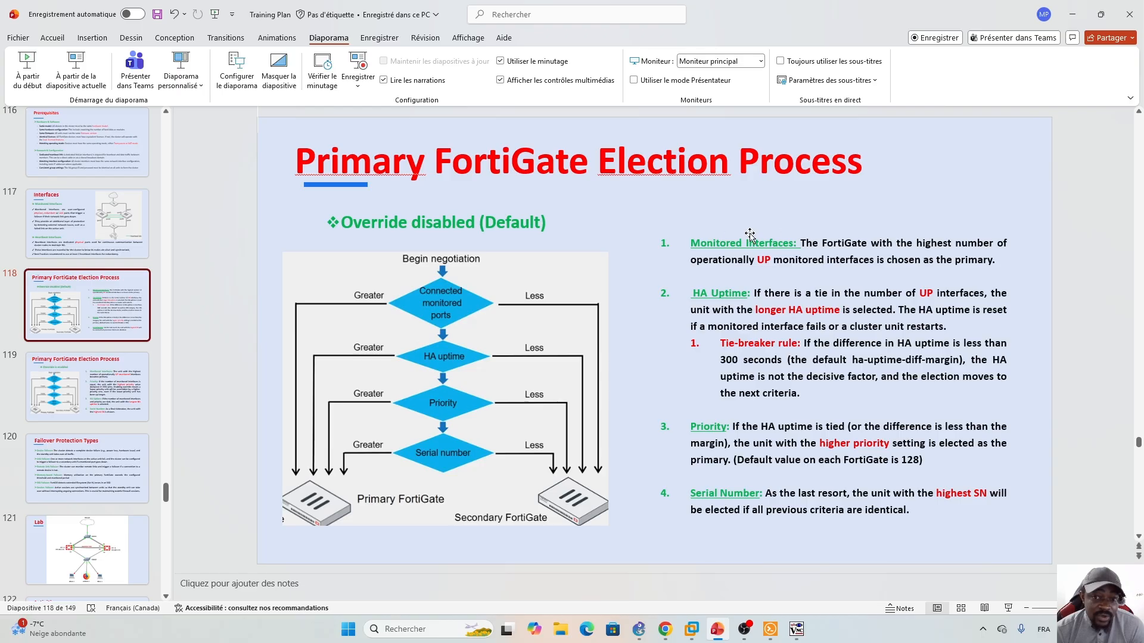
{"action": "left_click", "coordinate": [639, 629]}
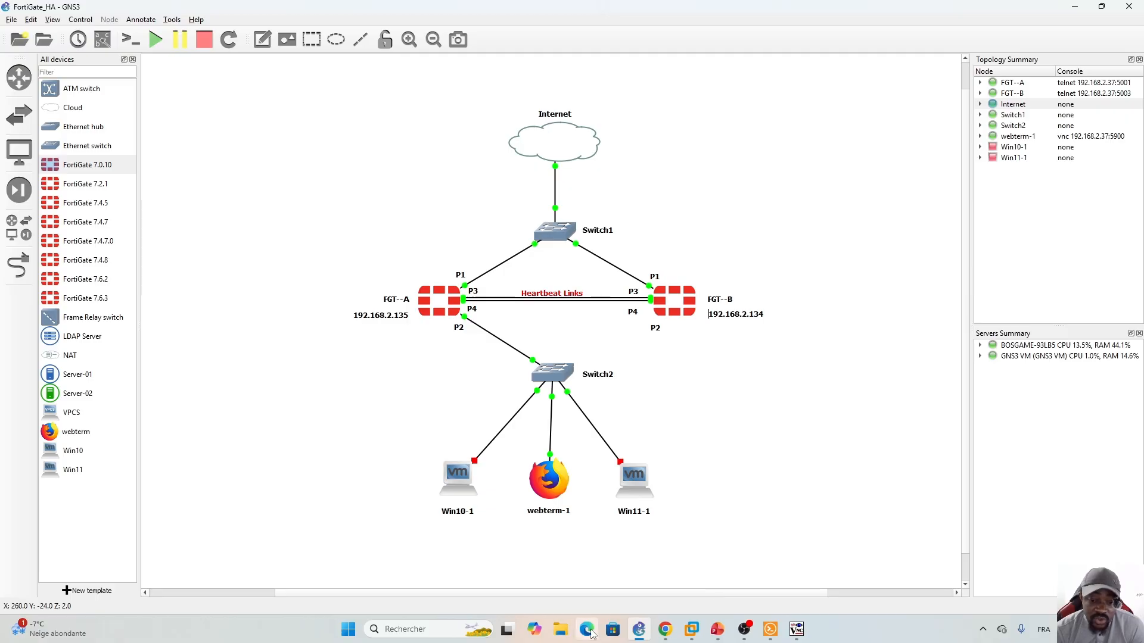
- Log in with the administrator account and open System > HA showing FGT--A Primary, both Synchronized
{"action": "left_click", "coordinate": [666, 631]}
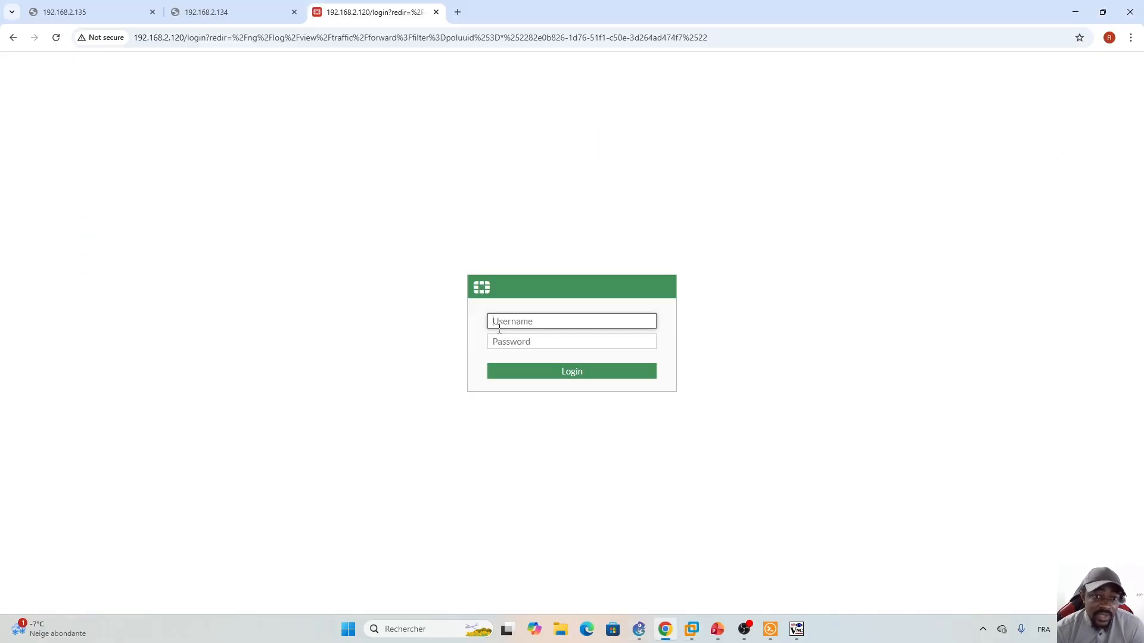
{"action": "type", "text": "admin"}
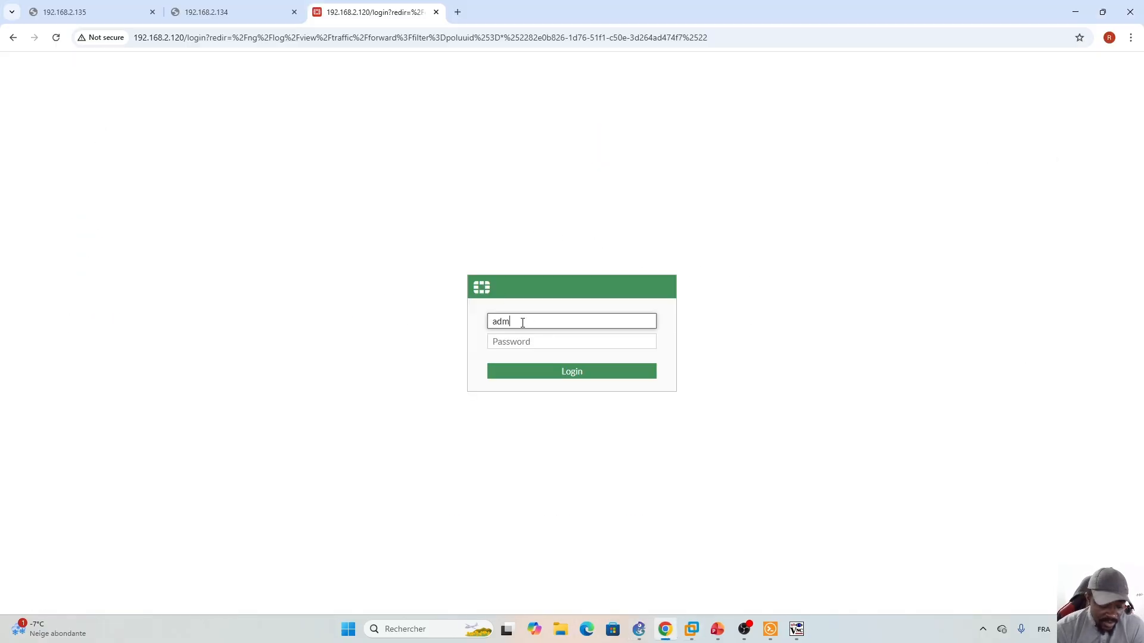
{"action": "key", "text": "Tab"}
{"action": "type", "text": "a"}
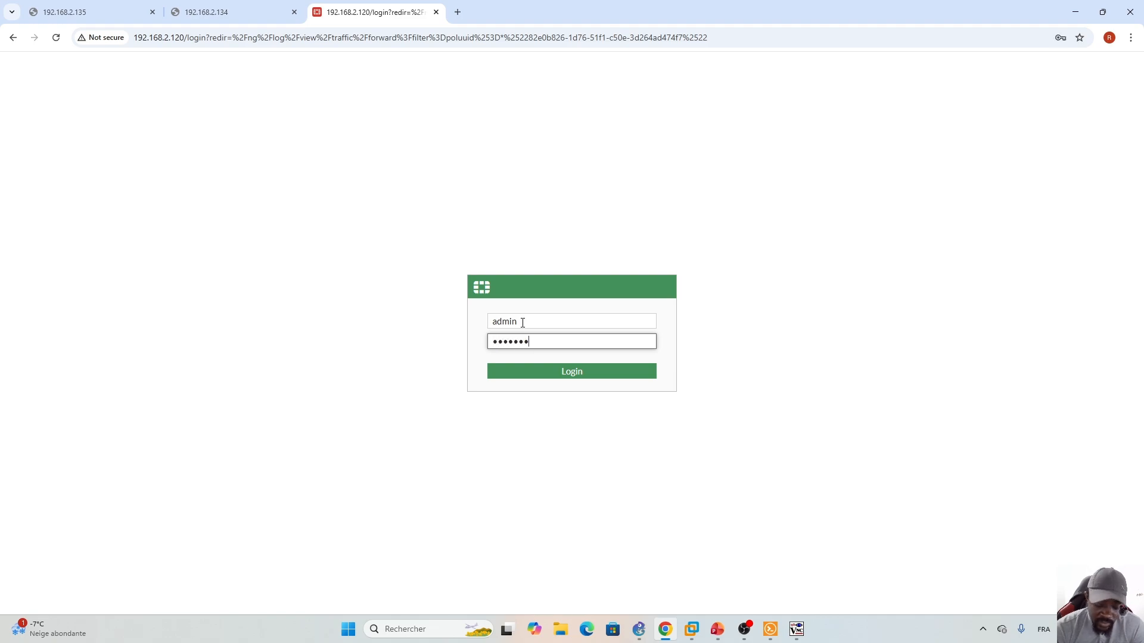
{"action": "key", "text": "Return"}
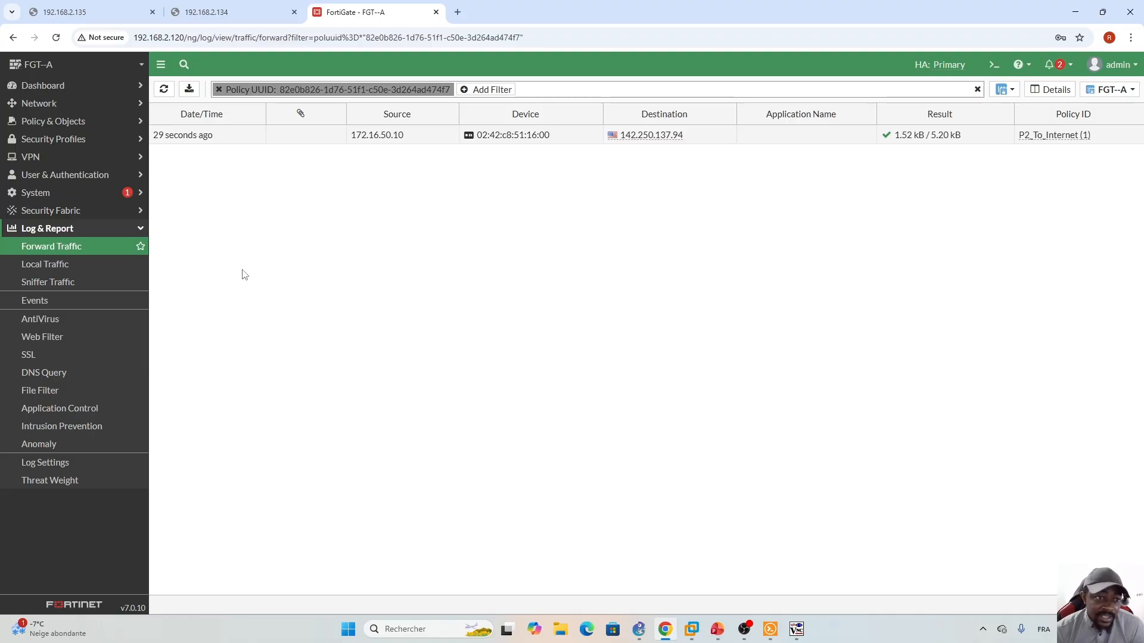
{"action": "left_click", "coordinate": [71, 194]}
{"action": "left_click", "coordinate": [39, 301]}
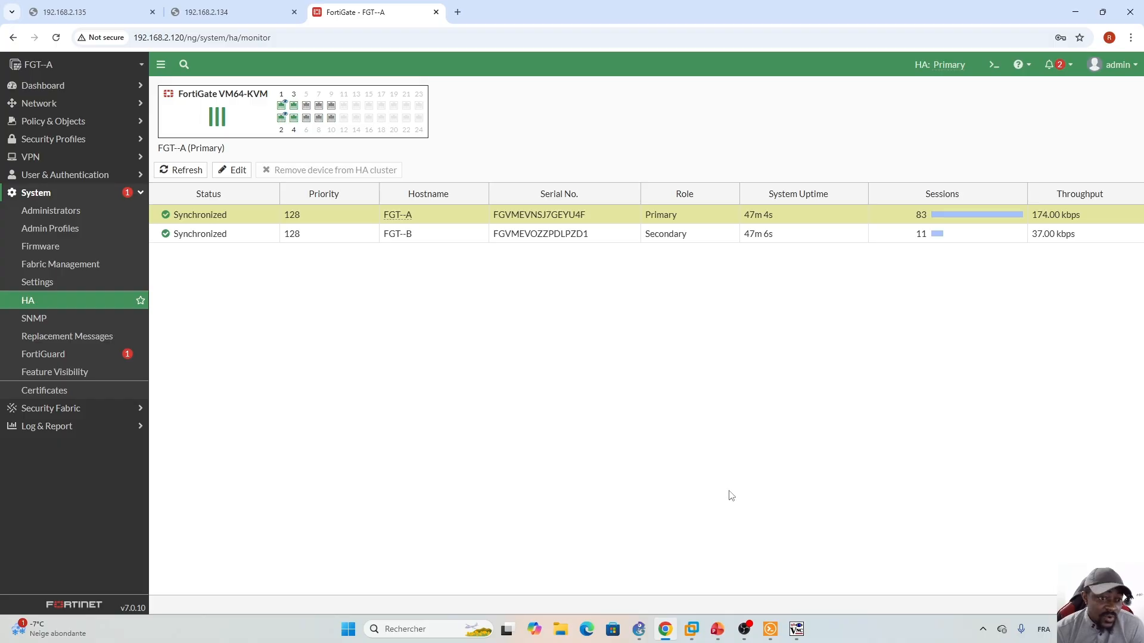
- In the webterm's Firefox, open the Nintendo Wire article and search Google for 'world cup'
{"action": "left_click", "coordinate": [796, 631]}
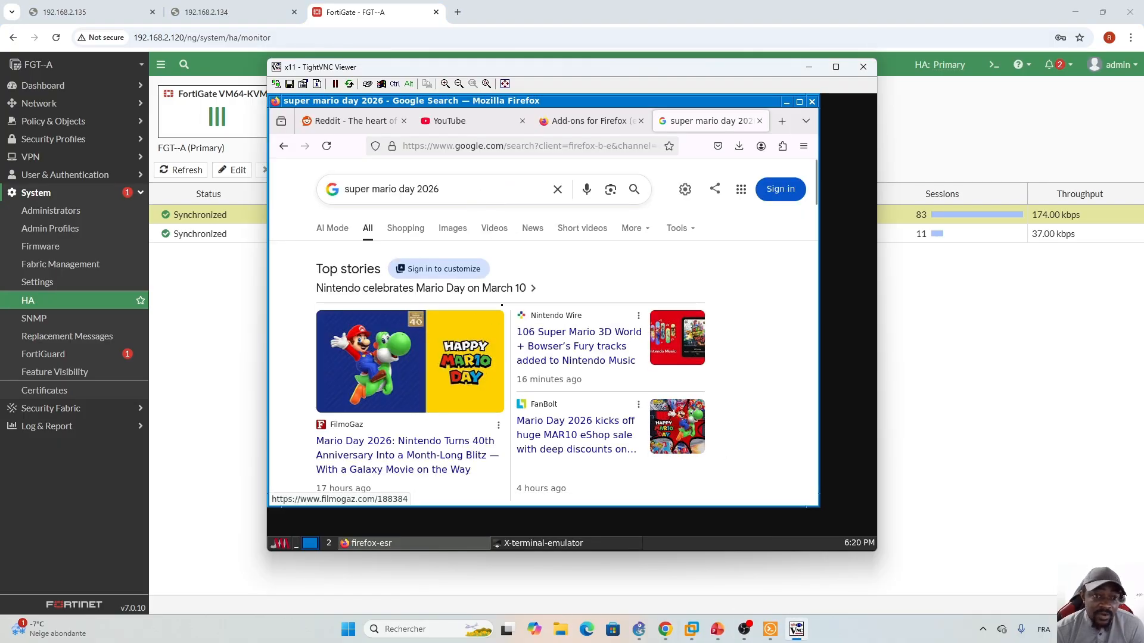
{"action": "left_click", "coordinate": [576, 349]}
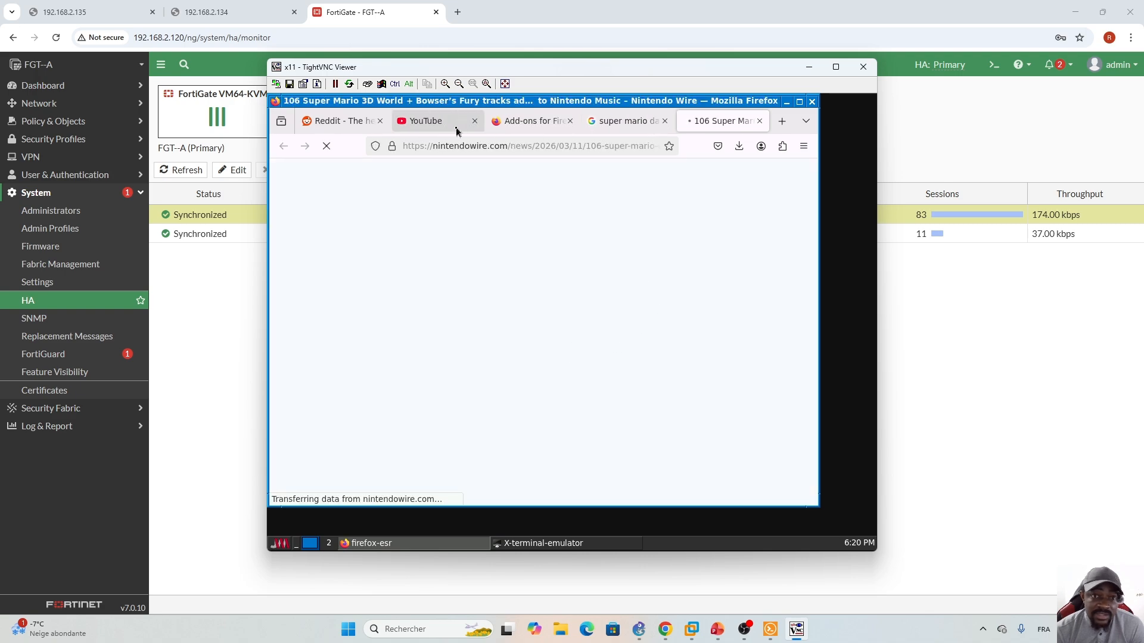
{"action": "left_click", "coordinate": [614, 121]}
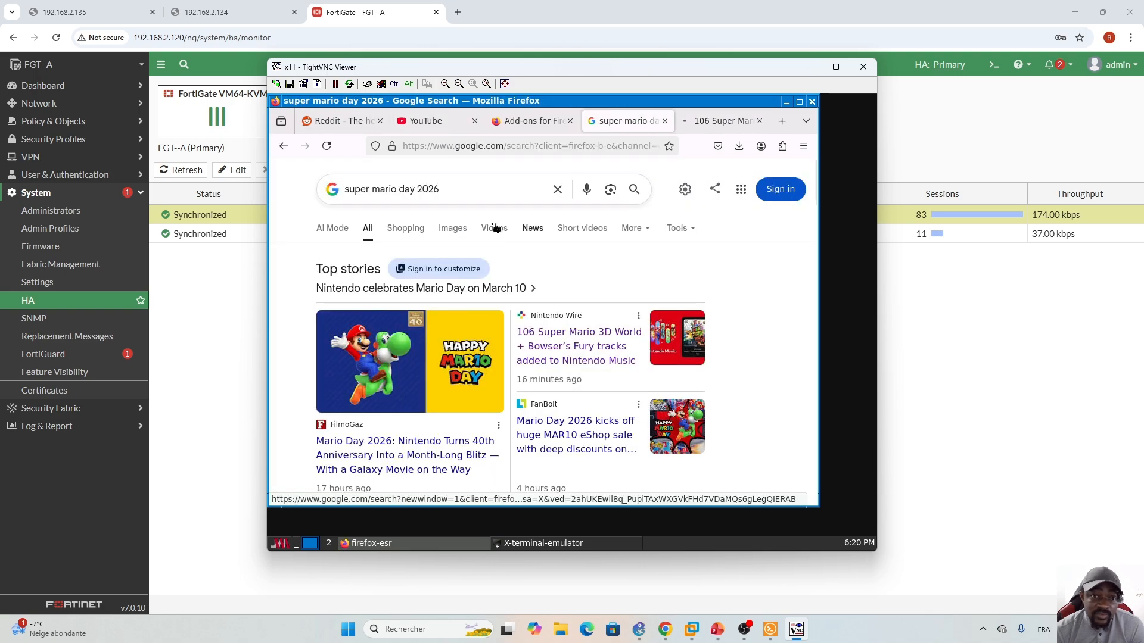
{"action": "left_click_drag", "start_coordinate": [444, 189], "coordinate": [320, 191]}
{"action": "type", "text": "w"}
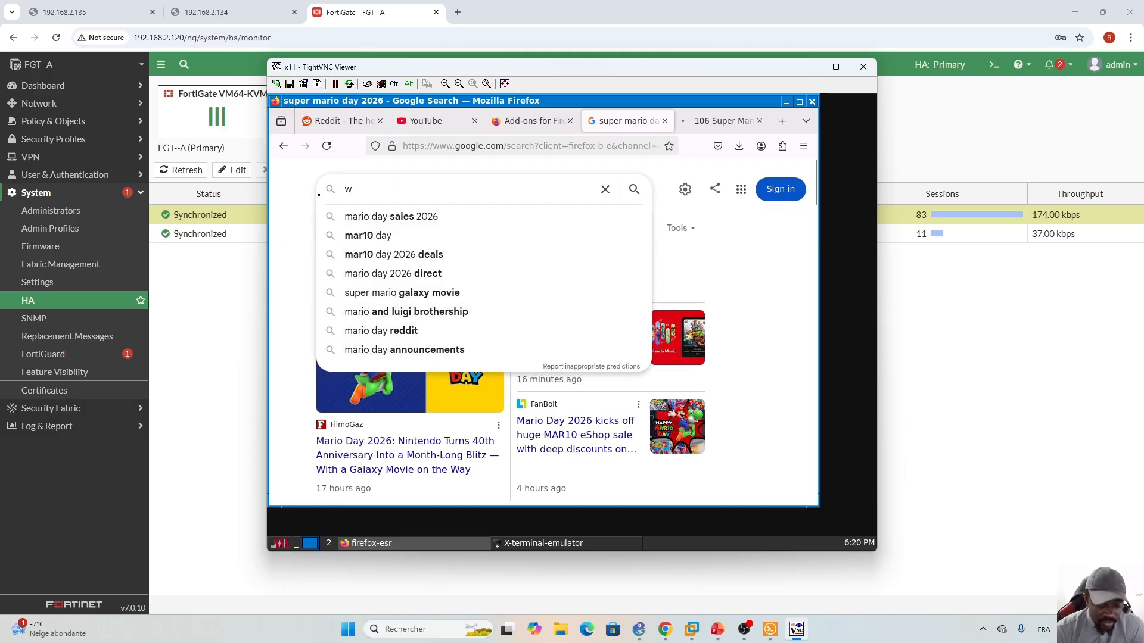
{"action": "type", "text": "orld cup"}
{"action": "key", "text": "Return"}
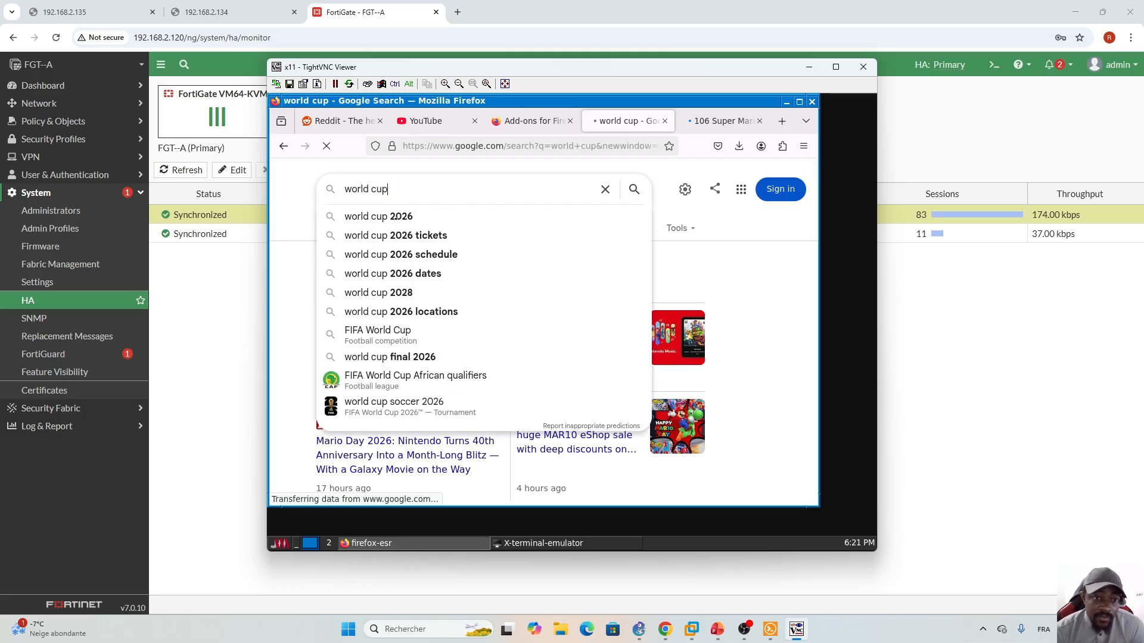
- Start a Bing search in a new tab, revisit the article and search tabs, and hide TightVNC
{"action": "left_click", "coordinate": [782, 121]}
{"action": "left_click", "coordinate": [599, 149]}
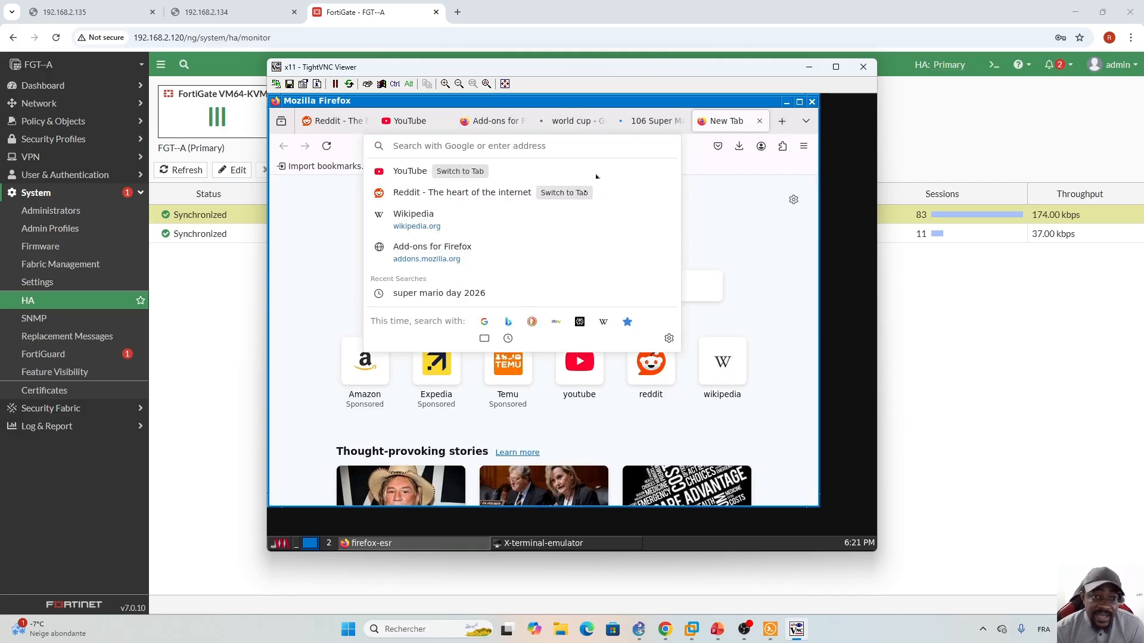
{"action": "left_click", "coordinate": [509, 322]}
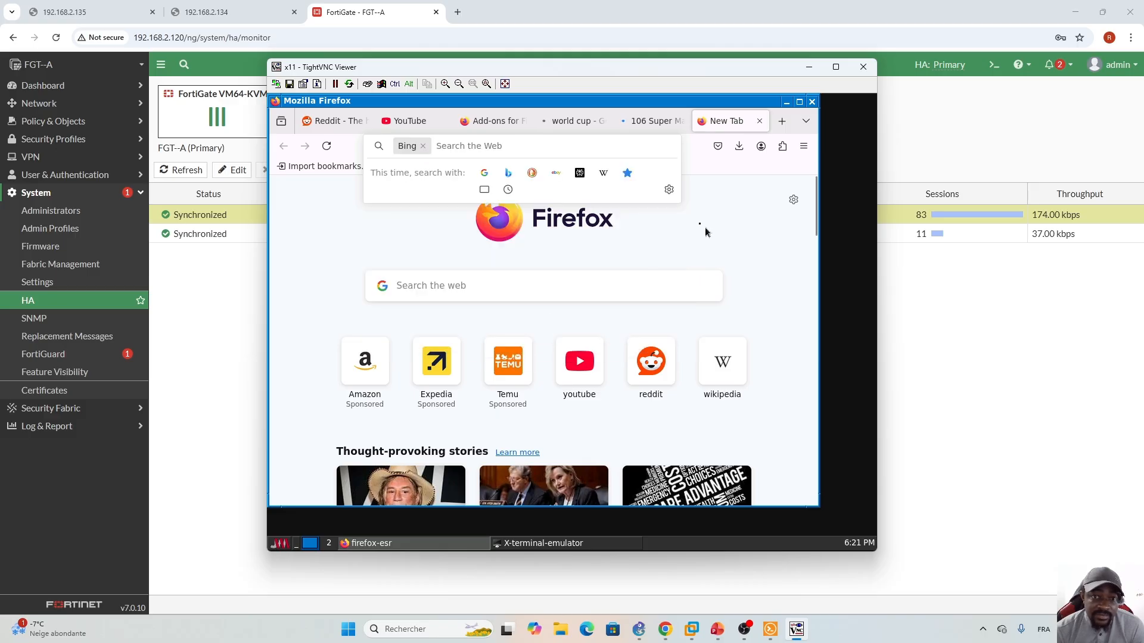
{"action": "left_click", "coordinate": [651, 121]}
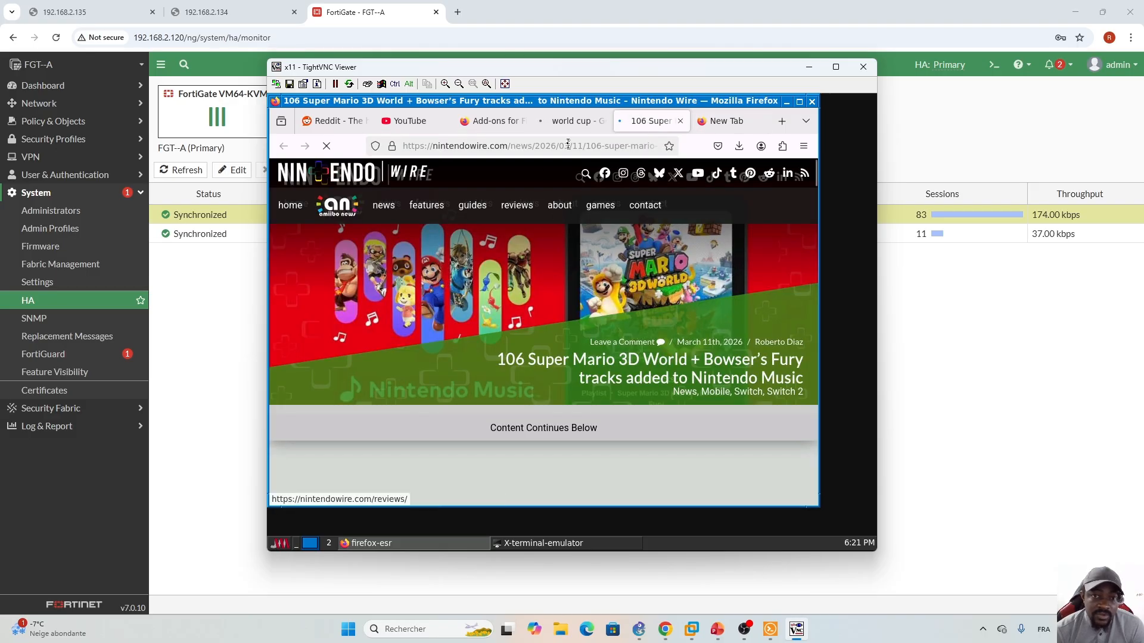
{"action": "left_click", "coordinate": [571, 121]}
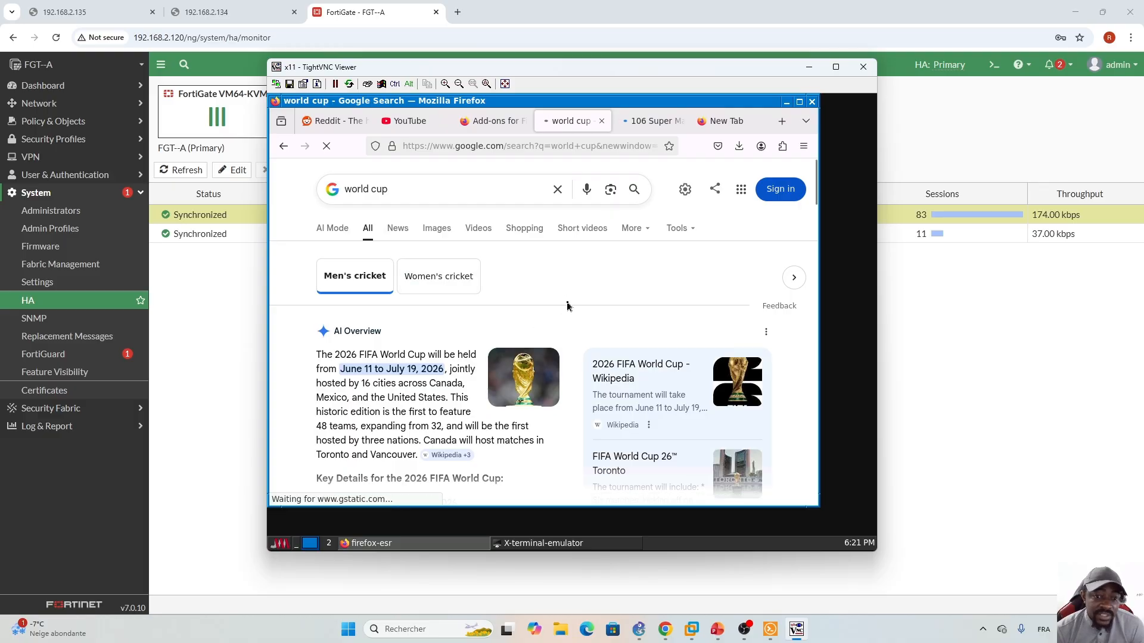
{"action": "left_click", "coordinate": [808, 69]}
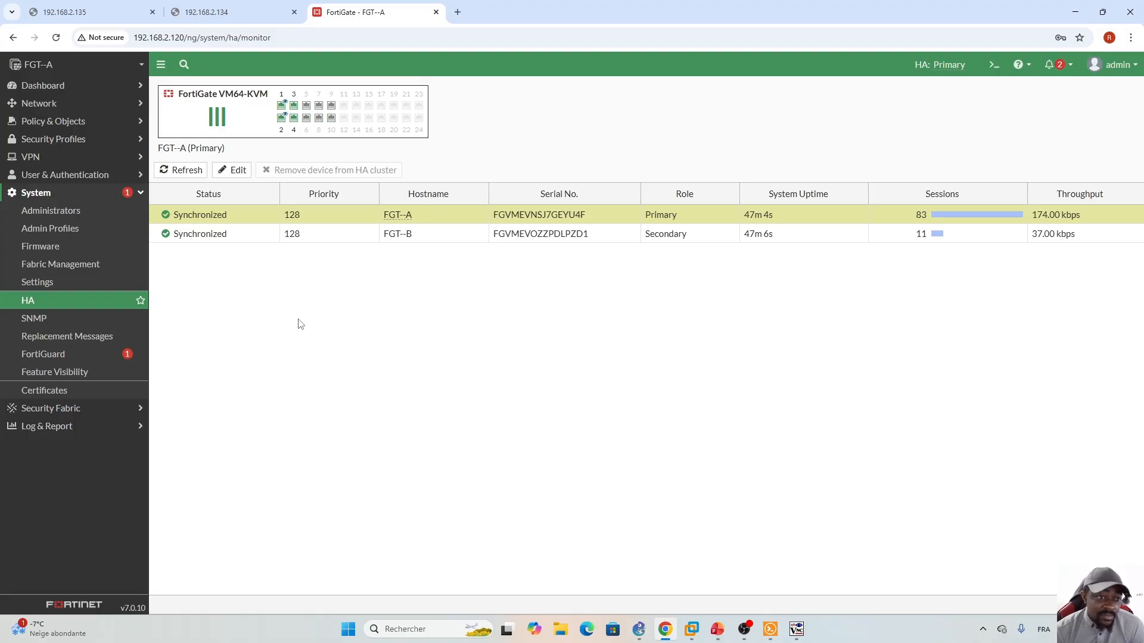
- From Policy & Objects > Firewall Policy, show P2_To_Internet's matching logs listing post-failover 172.16.50.10 sessions
{"action": "left_click", "coordinate": [718, 631]}
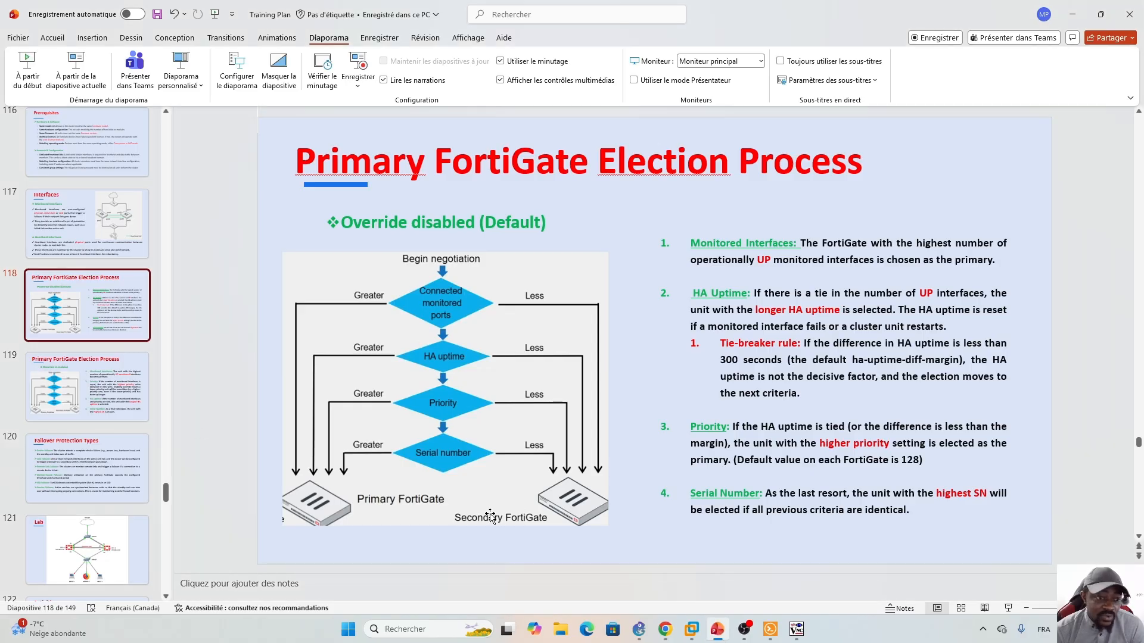
{"action": "left_click", "coordinate": [666, 634]}
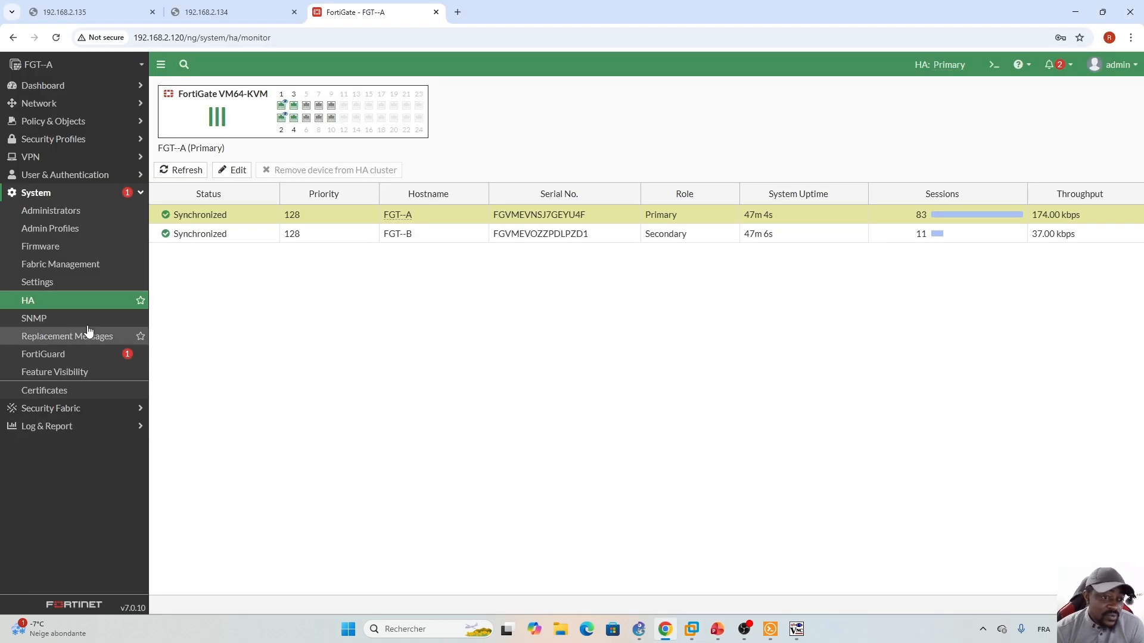
{"action": "left_click", "coordinate": [101, 193]}
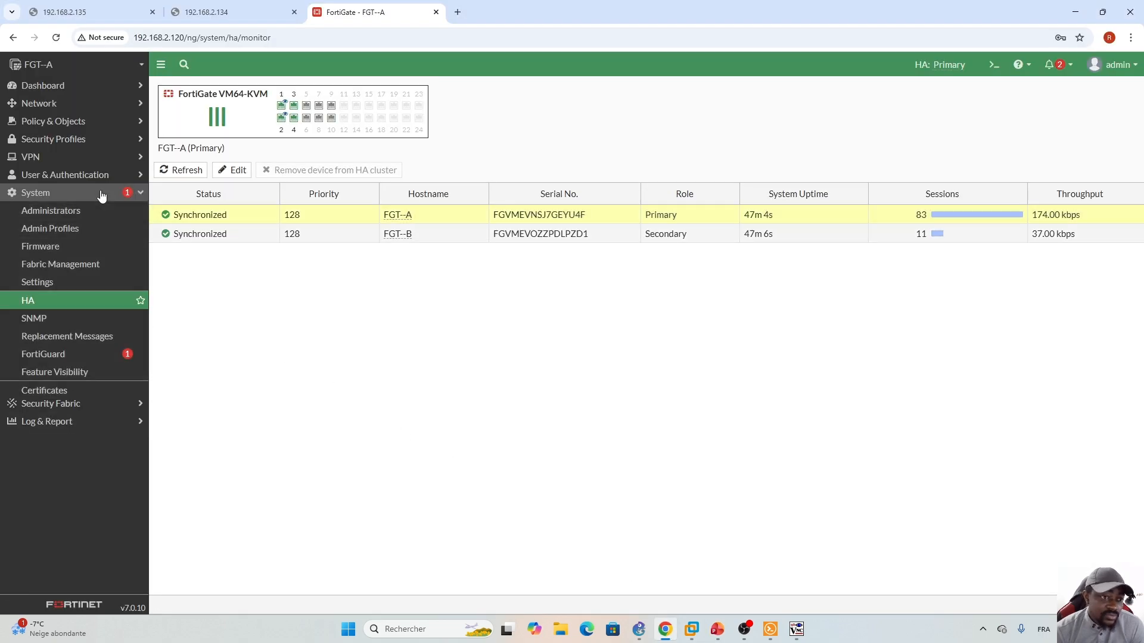
{"action": "left_click", "coordinate": [113, 121]}
{"action": "left_click", "coordinate": [70, 145]}
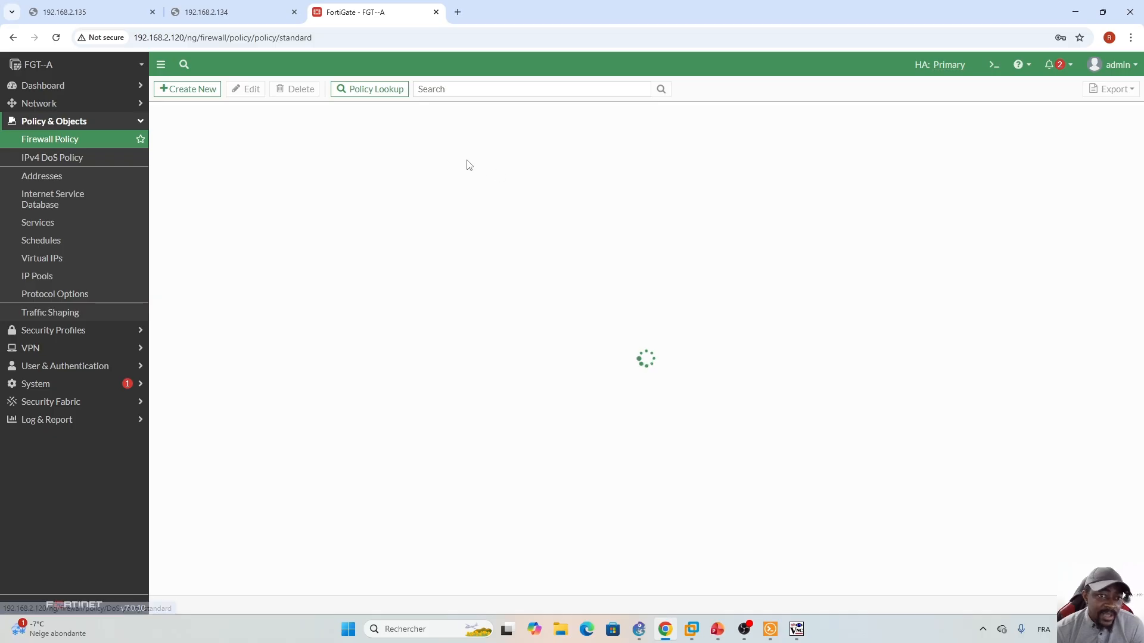
{"action": "right_click", "coordinate": [401, 156]}
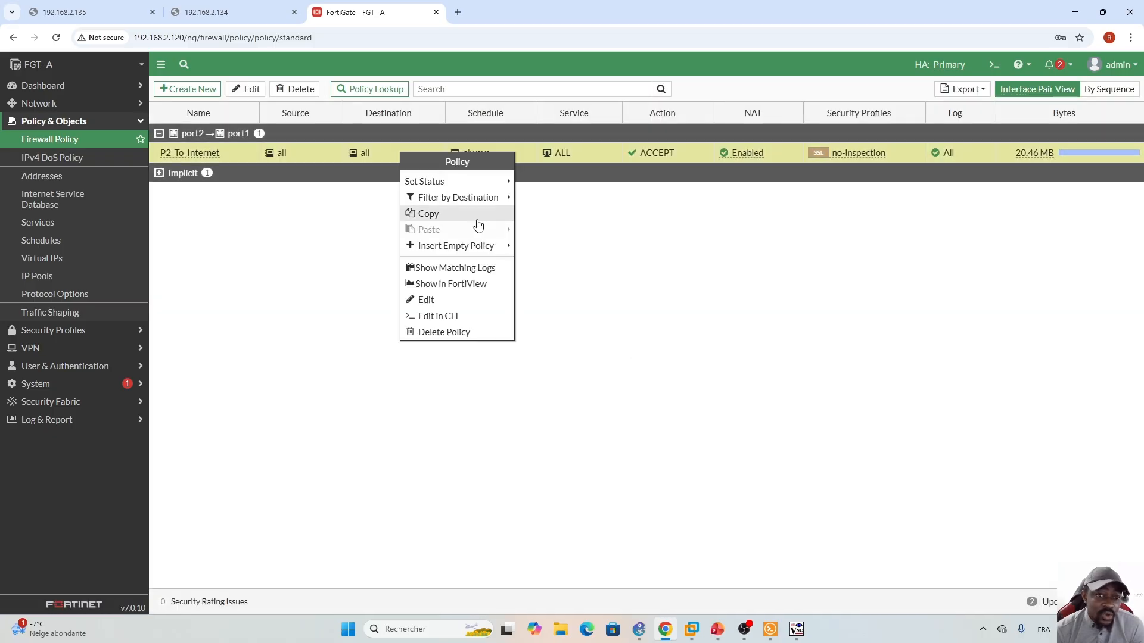
{"action": "left_click", "coordinate": [457, 270]}
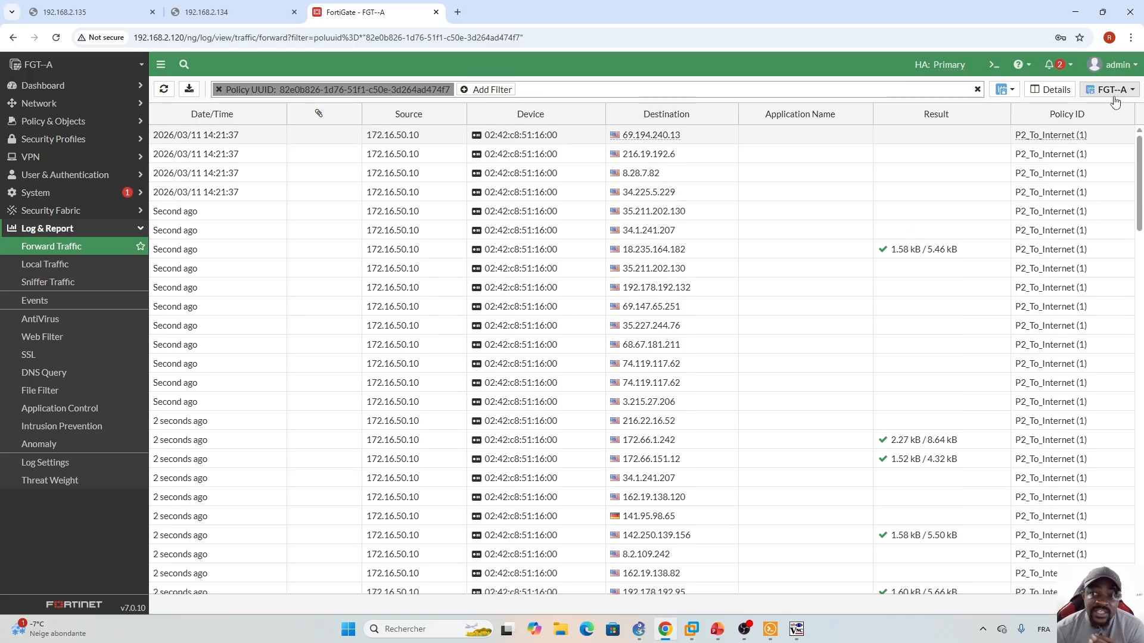
{"action": "left_click_drag", "start_coordinate": [1140, 173], "coordinate": [1112, 564]}
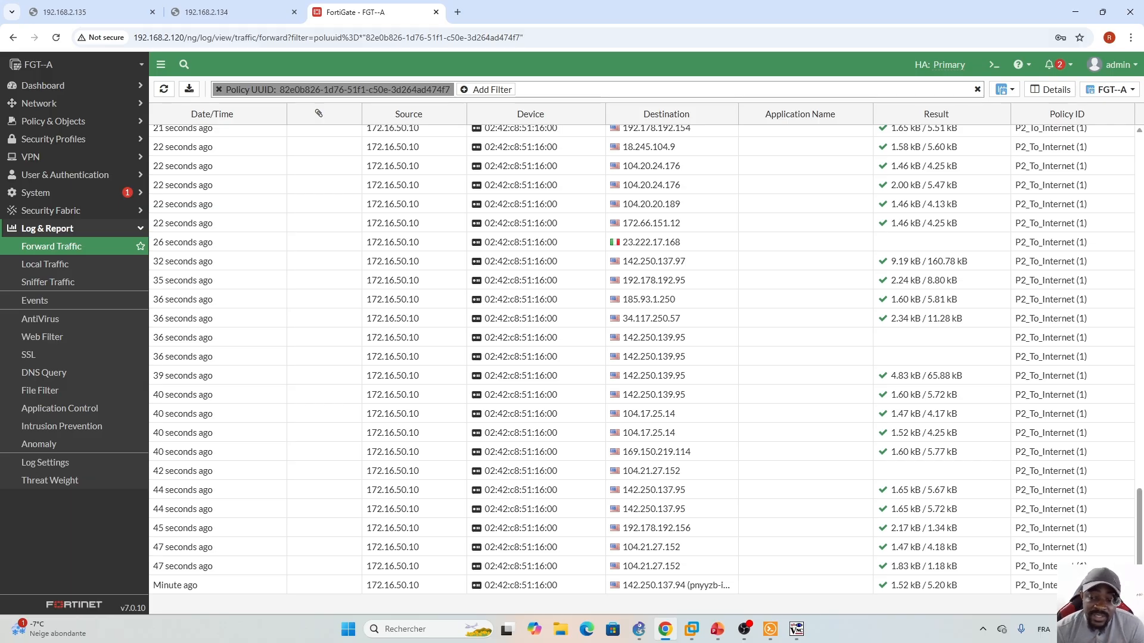
{"action": "left_click_drag", "start_coordinate": [1139, 574], "coordinate": [1136, 89]}
{"action": "left_click", "coordinate": [1133, 91]}
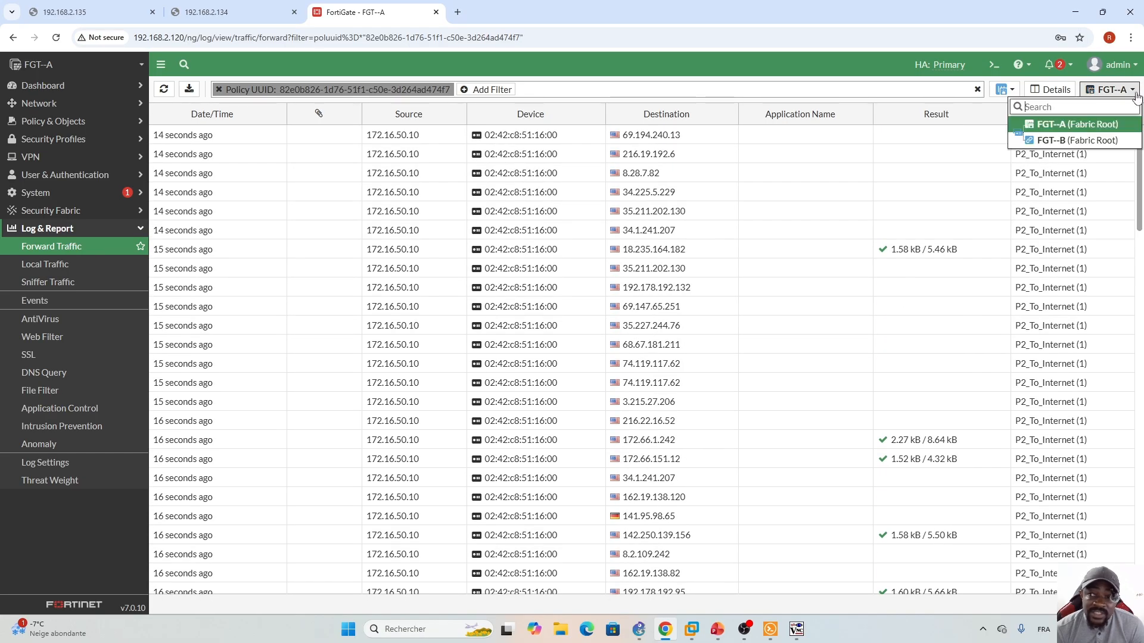
{"action": "left_click", "coordinate": [1114, 142]}
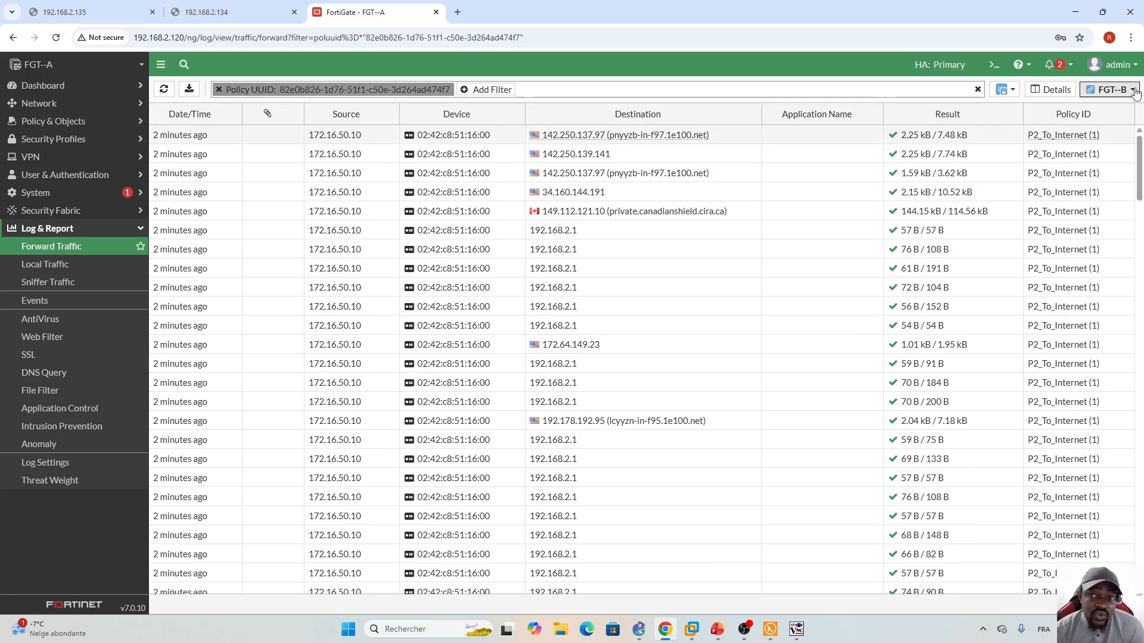
{"action": "left_click", "coordinate": [1112, 89]}
{"action": "left_click", "coordinate": [1082, 126]}
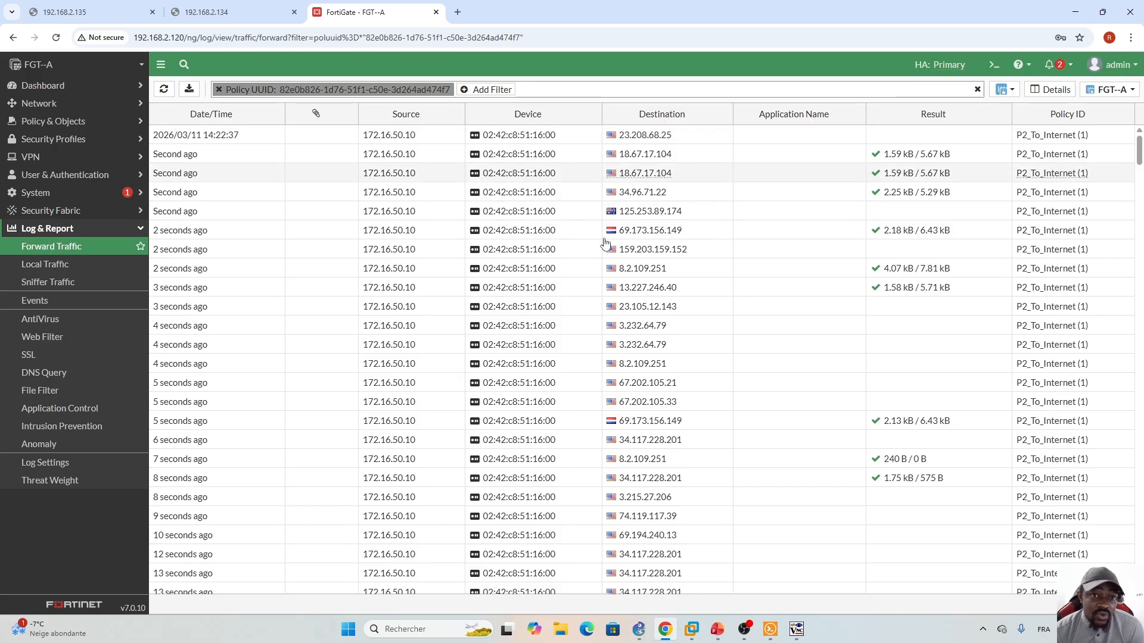
{"action": "left_click", "coordinate": [1132, 90]}
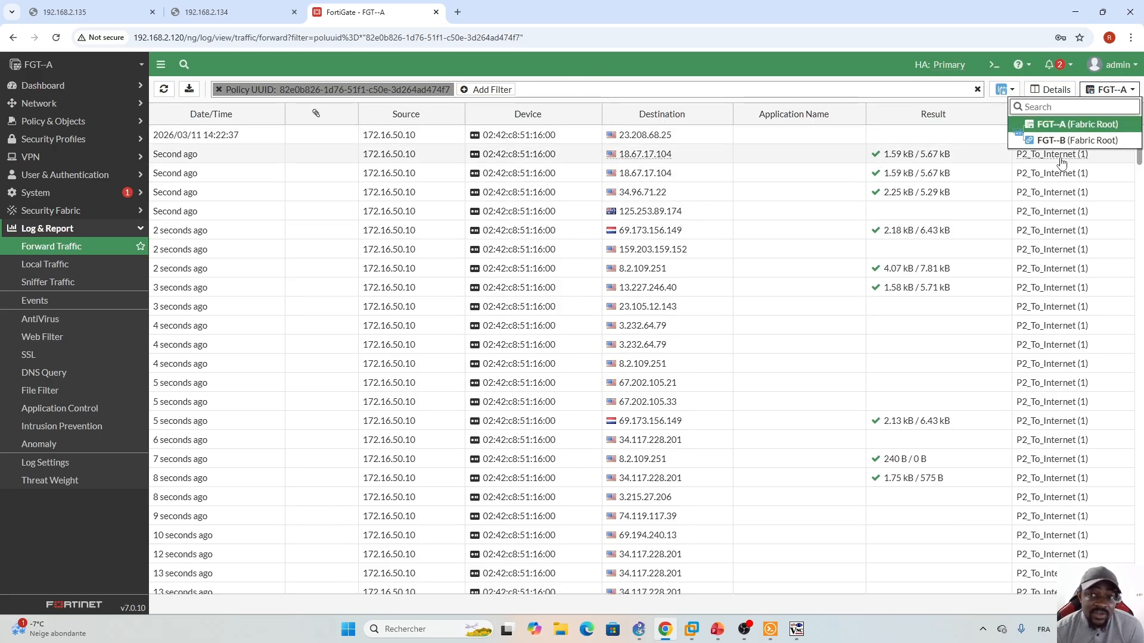
{"action": "mouse_move", "coordinate": [1114, 147]}
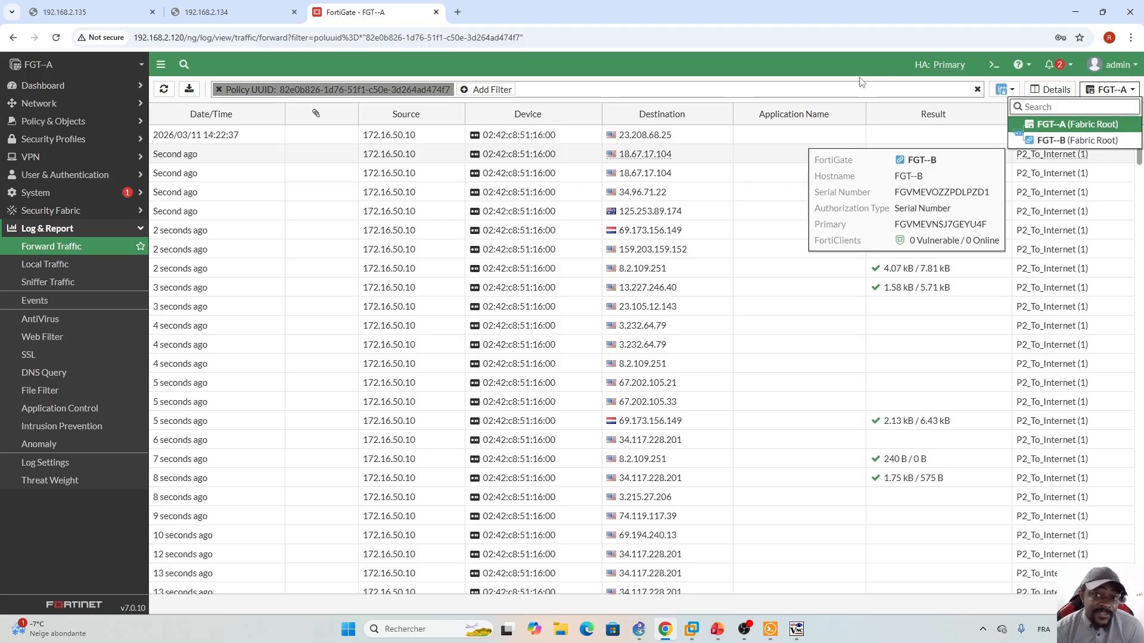
{"action": "left_click", "coordinate": [684, 63]}
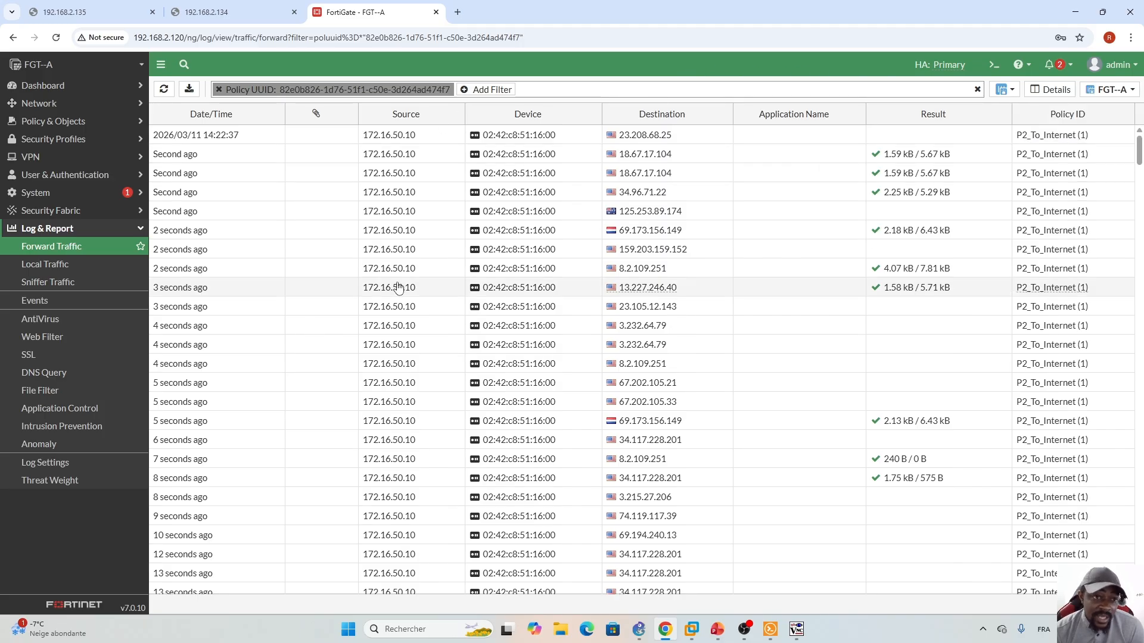
- Open Network > Interfaces and select port2, configured at 172.16.50.1/24
{"action": "left_click", "coordinate": [102, 107]}
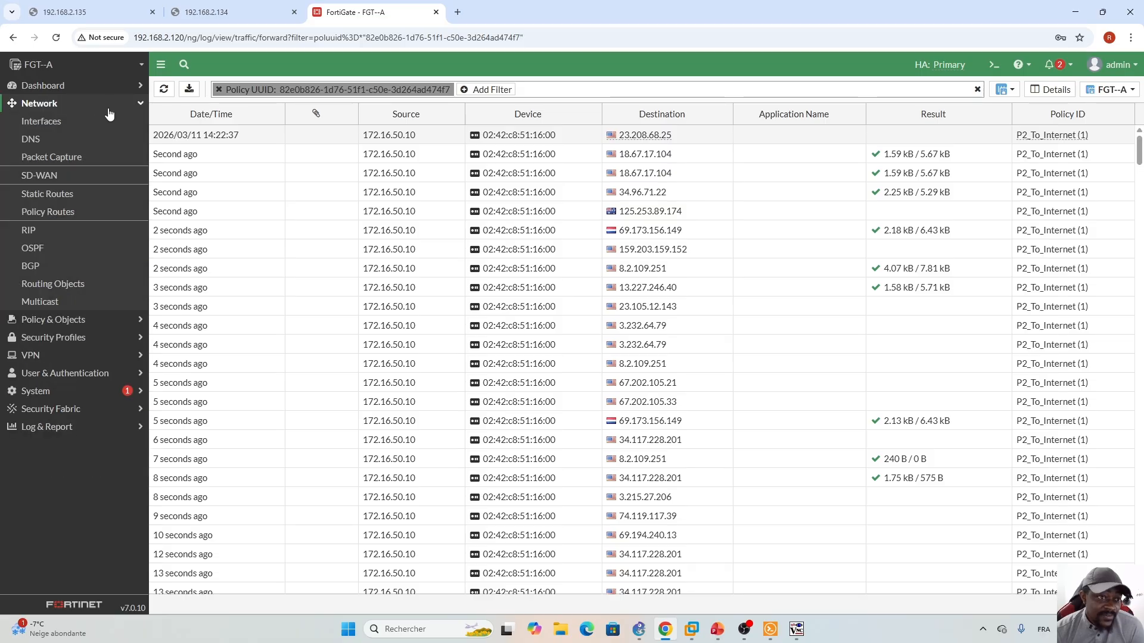
{"action": "left_click", "coordinate": [54, 125]}
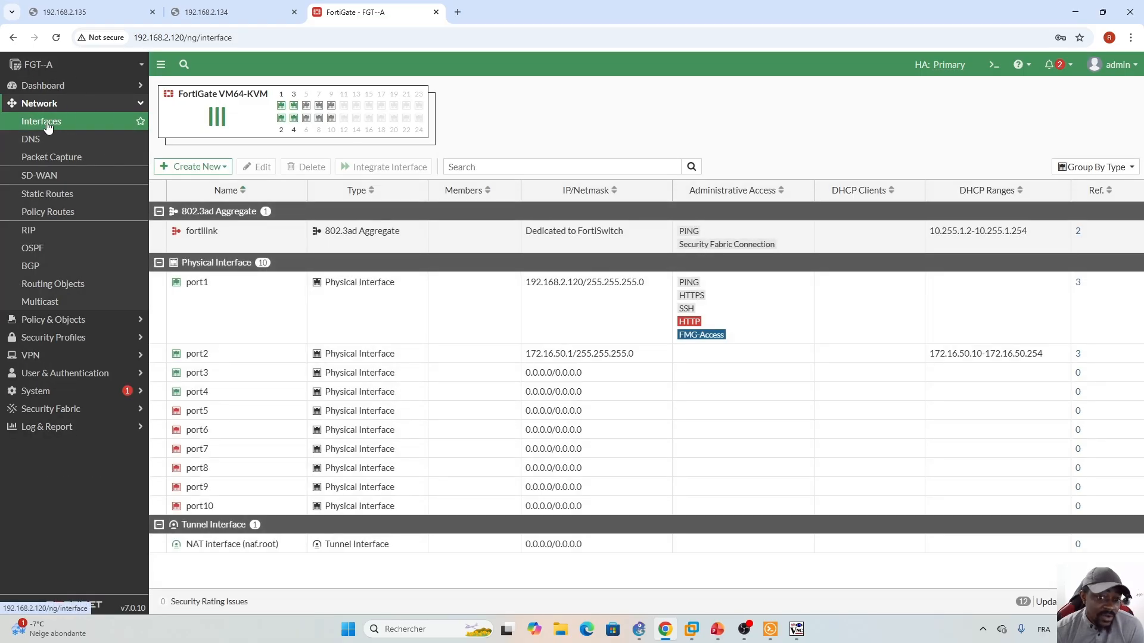
{"action": "left_click", "coordinate": [713, 359]}
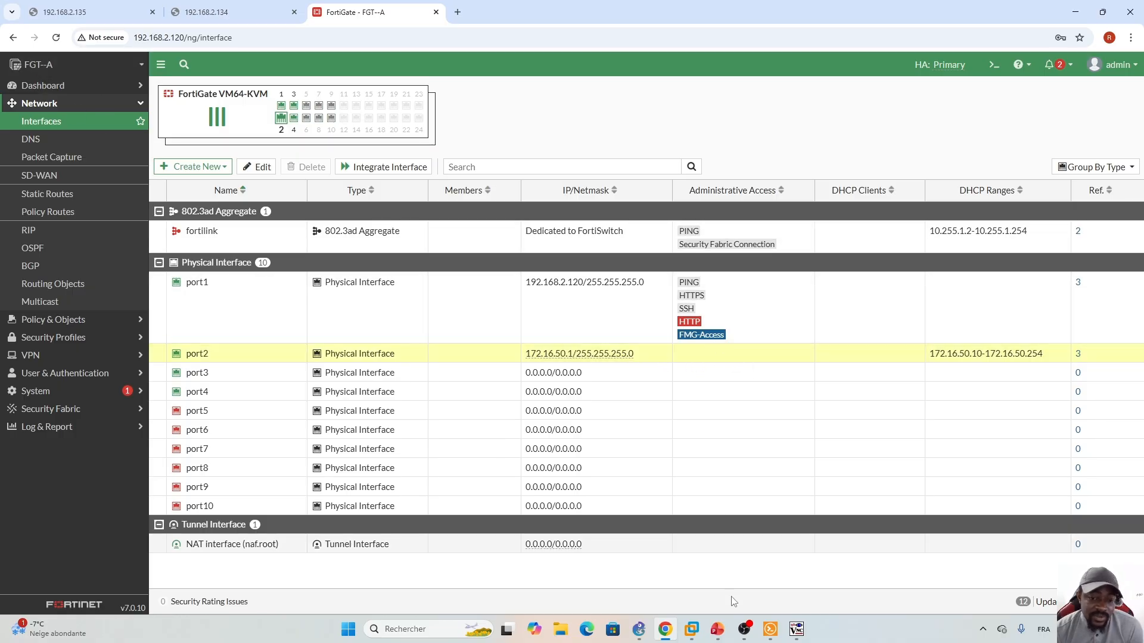
{"action": "left_click", "coordinate": [717, 631]}
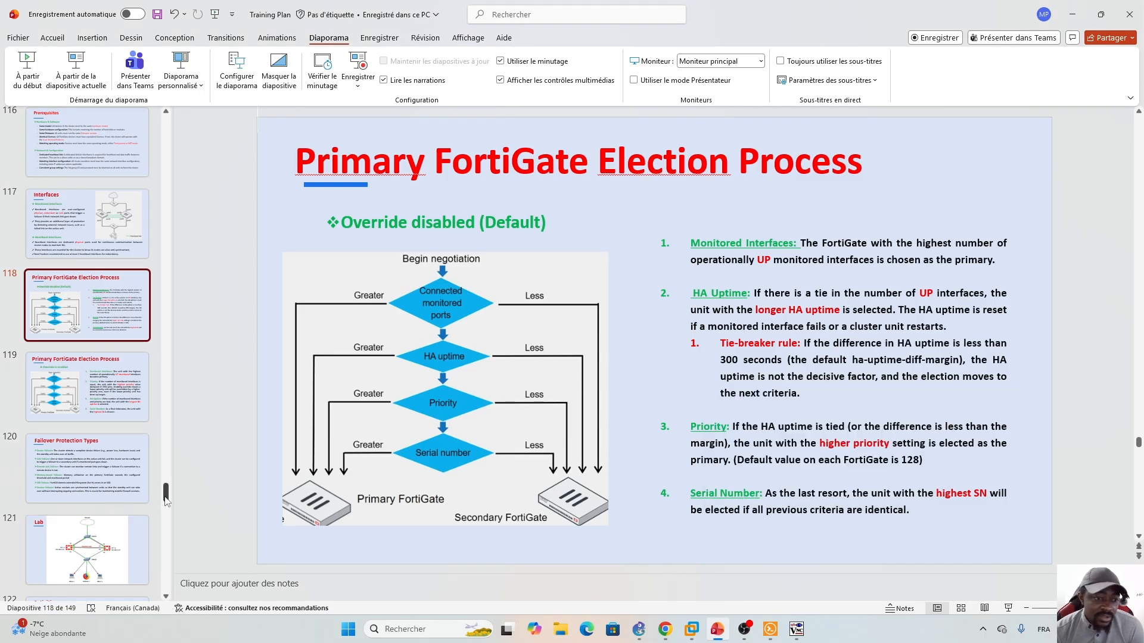
- Display Activities slide 122 with its HA tasks, then return to FGT--A's interface list
{"action": "left_click_drag", "start_coordinate": [167, 498], "coordinate": [167, 507]}
{"action": "left_click", "coordinate": [87, 387]}
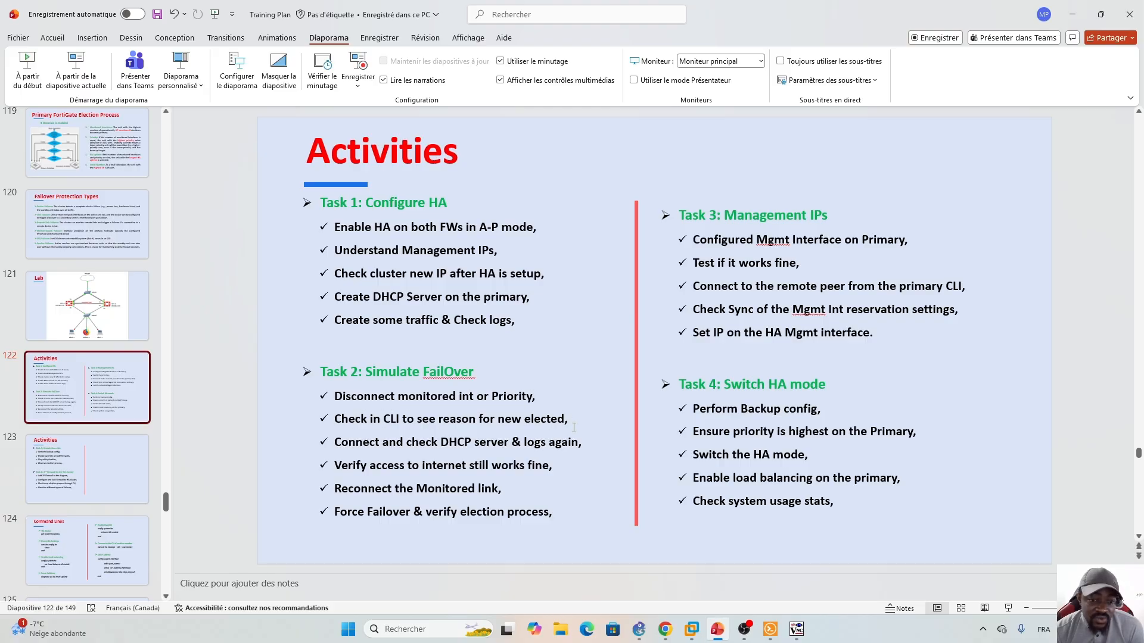
{"action": "left_click", "coordinate": [665, 629]}
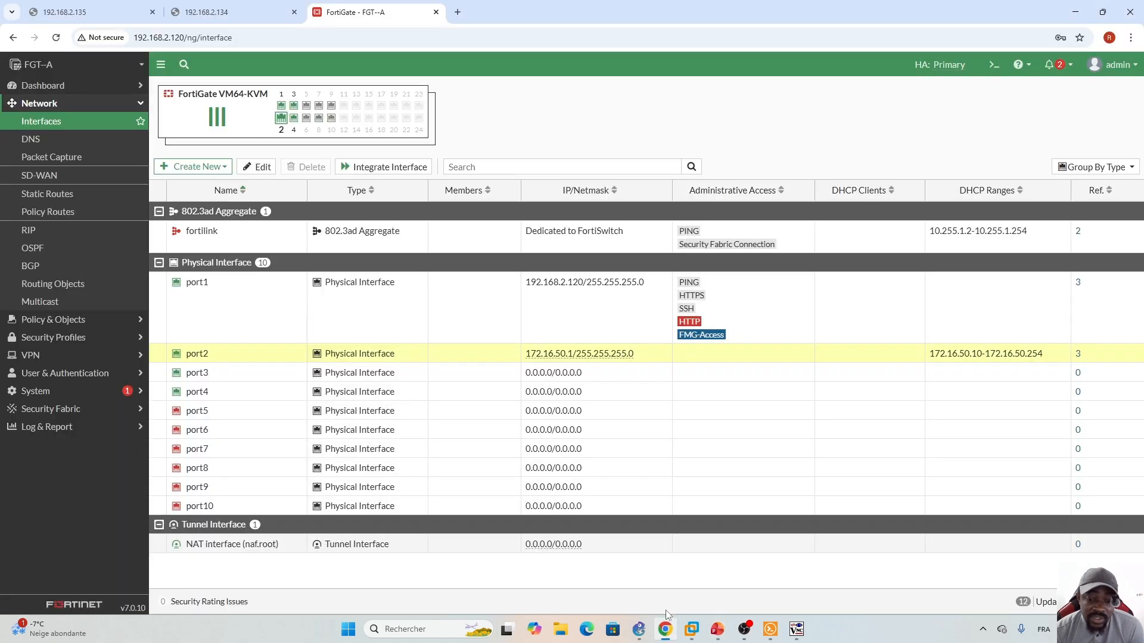
- Run 'get system ha status' in FGT--A's CLI console and scroll the output to confirm in-sync
{"action": "left_click", "coordinate": [995, 66]}
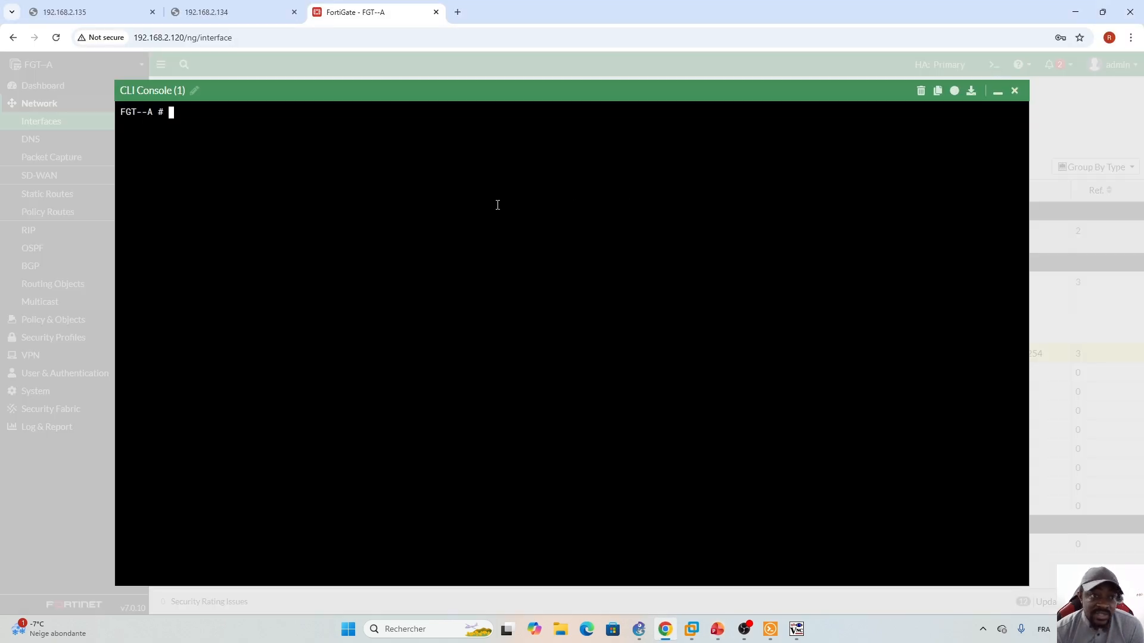
{"action": "type", "text": "get s"}
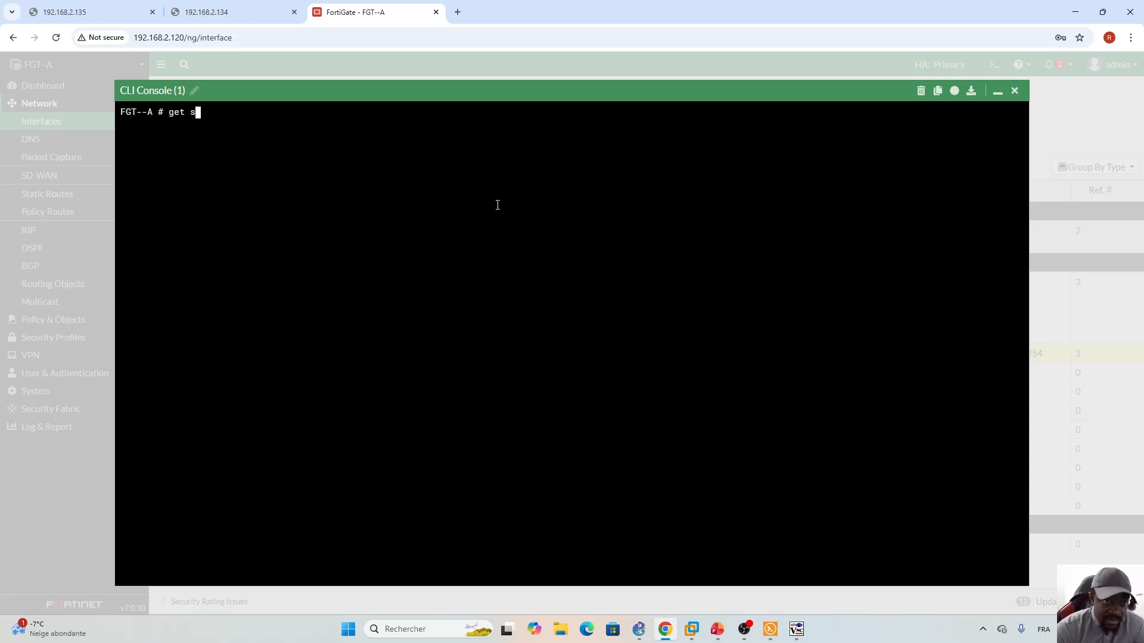
{"action": "type", "text": "tystem ha status"}
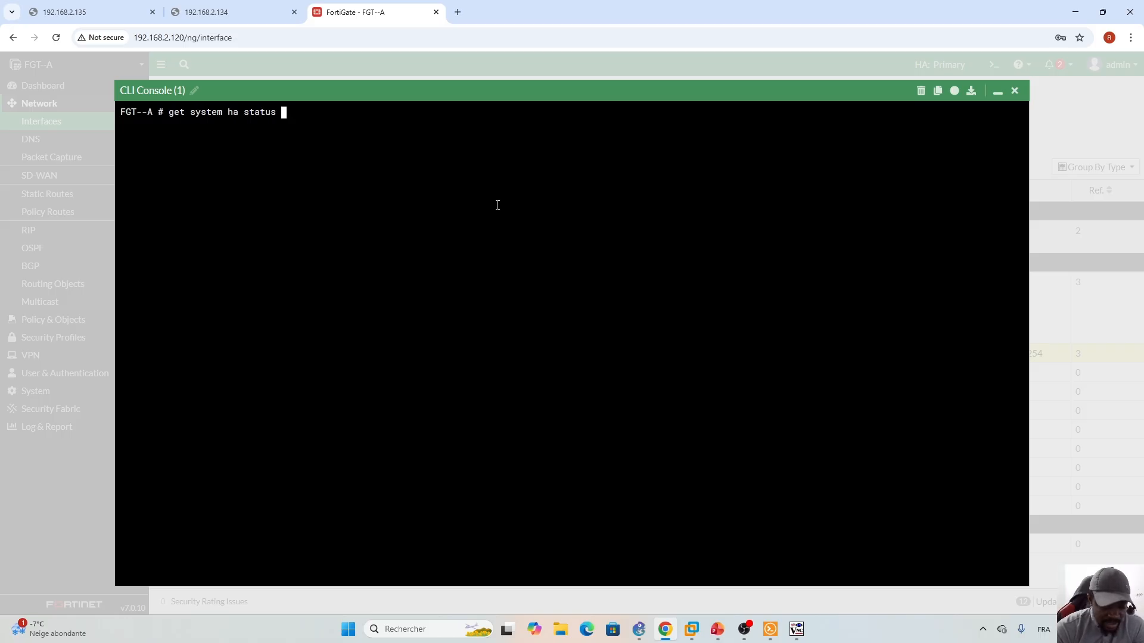
{"action": "key", "text": "Return"}
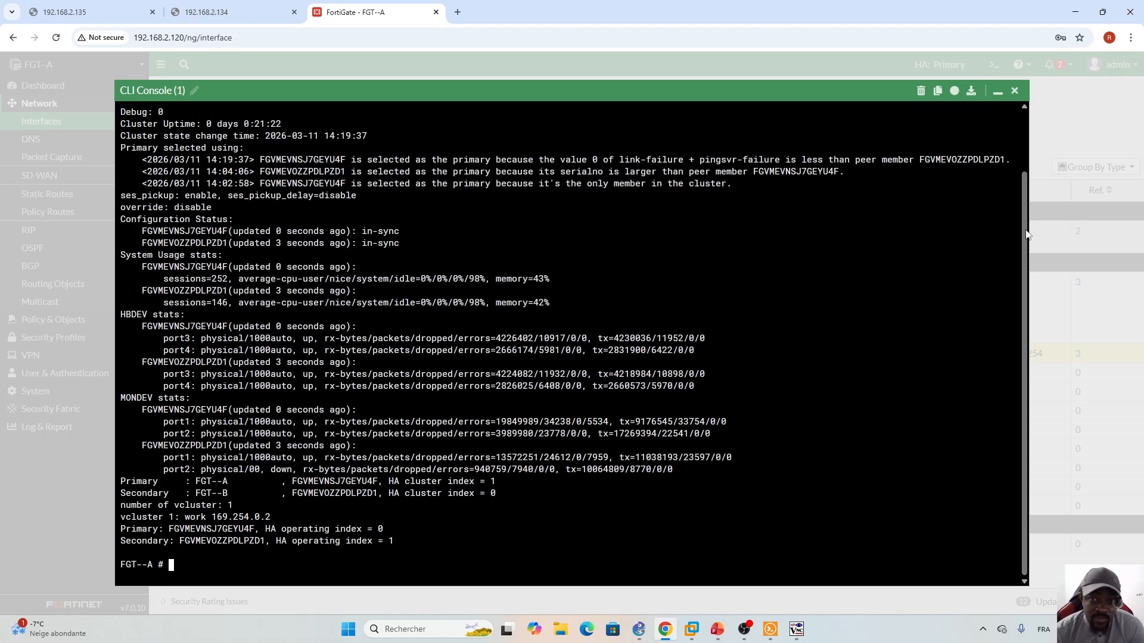
{"action": "scroll", "coordinate": [1027, 202], "scroll_direction": "up", "scroll_amount": 1}
{"action": "scroll", "coordinate": [1027, 203], "scroll_direction": "up", "scroll_amount": 1}
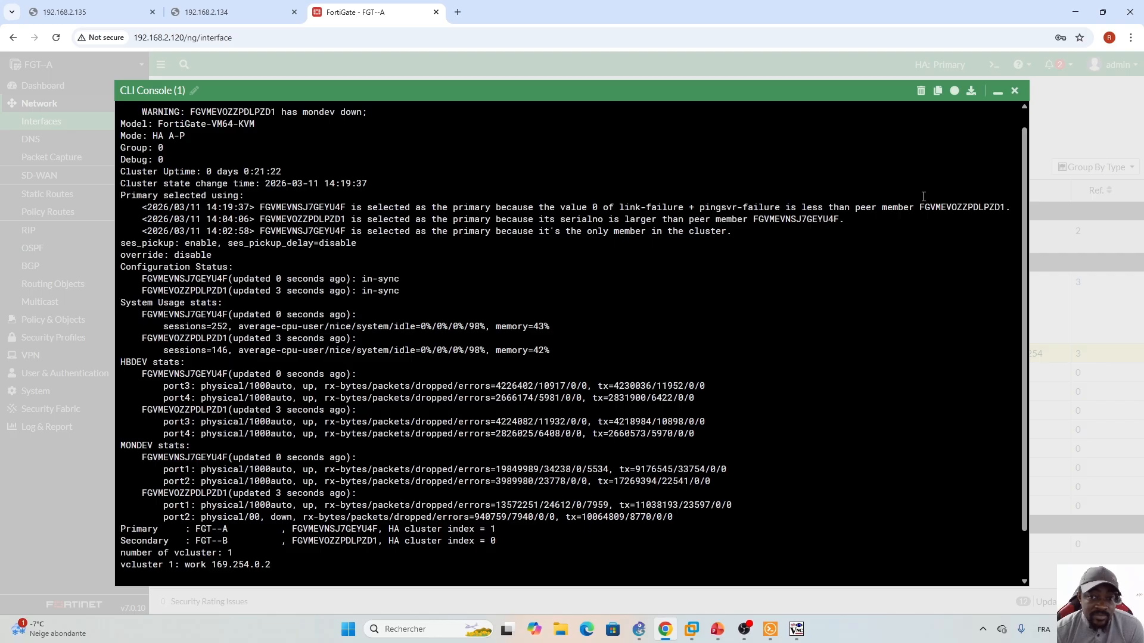
{"action": "left_click", "coordinate": [717, 629]}
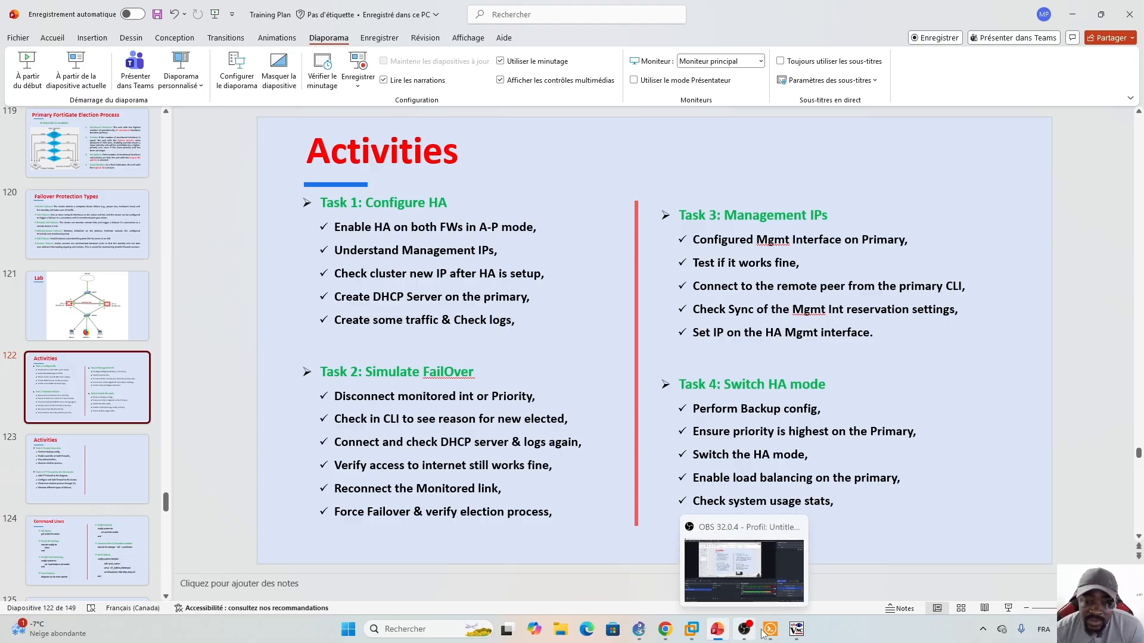
- Minimise the FortiGate CLI console and bring up the GNS3 lab topology
{"action": "left_click", "coordinate": [690, 606]}
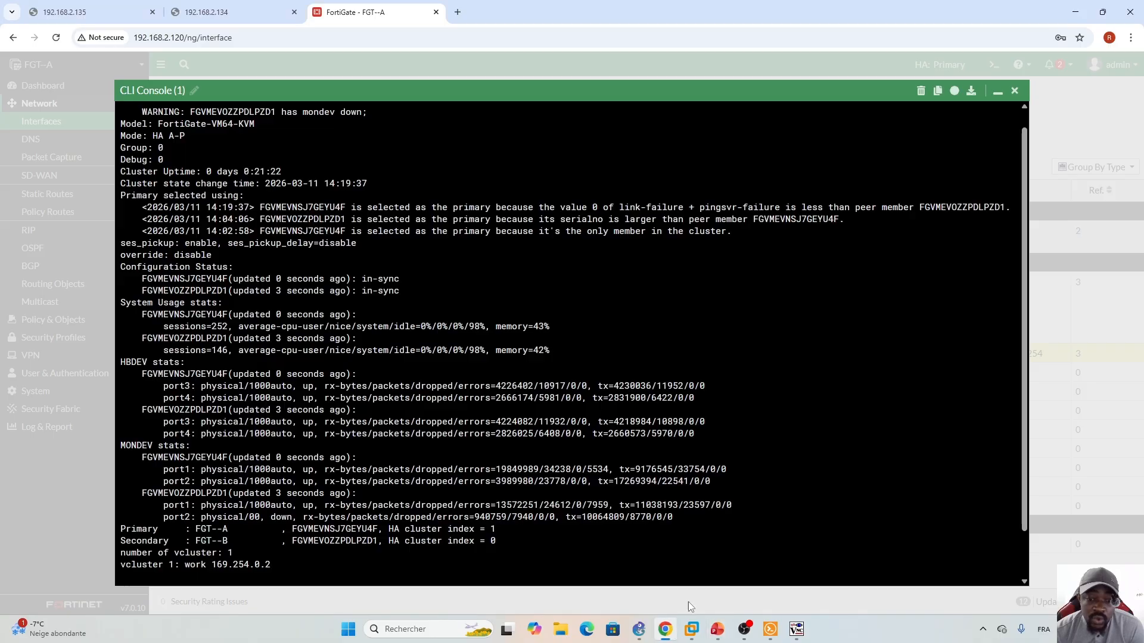
{"action": "left_click", "coordinate": [982, 72]}
{"action": "mouse_move", "coordinate": [722, 635]}
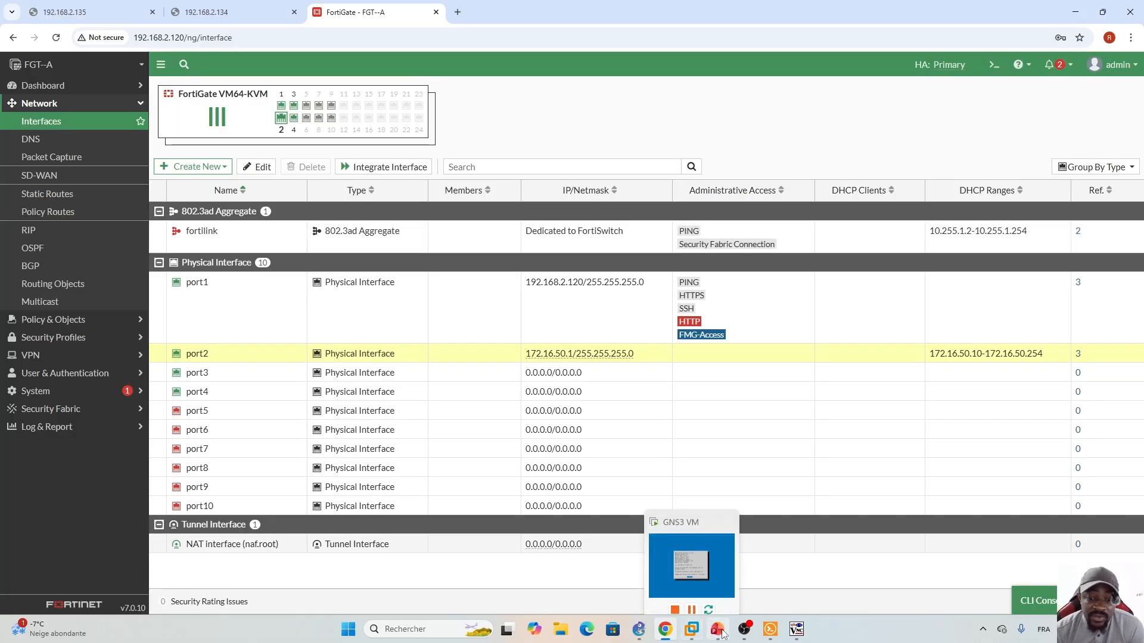
{"action": "left_click", "coordinate": [639, 629]}
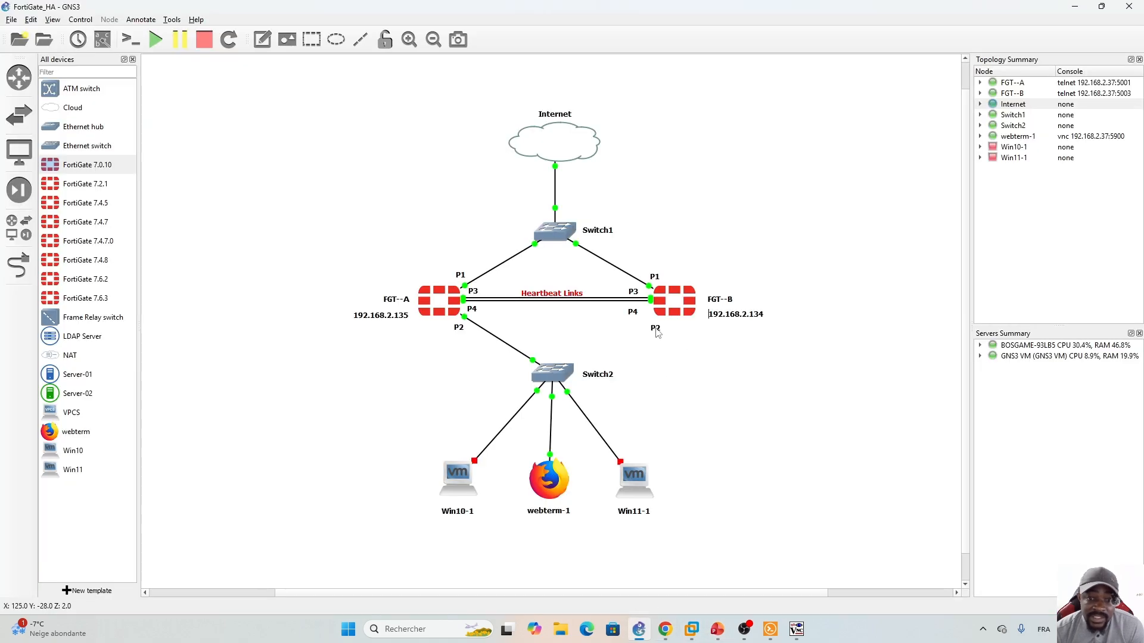
- Draw a new link from FGT--B port 2 to a Switch2 port, then return to the FortiGate interfaces page
{"action": "left_click", "coordinate": [13, 270]}
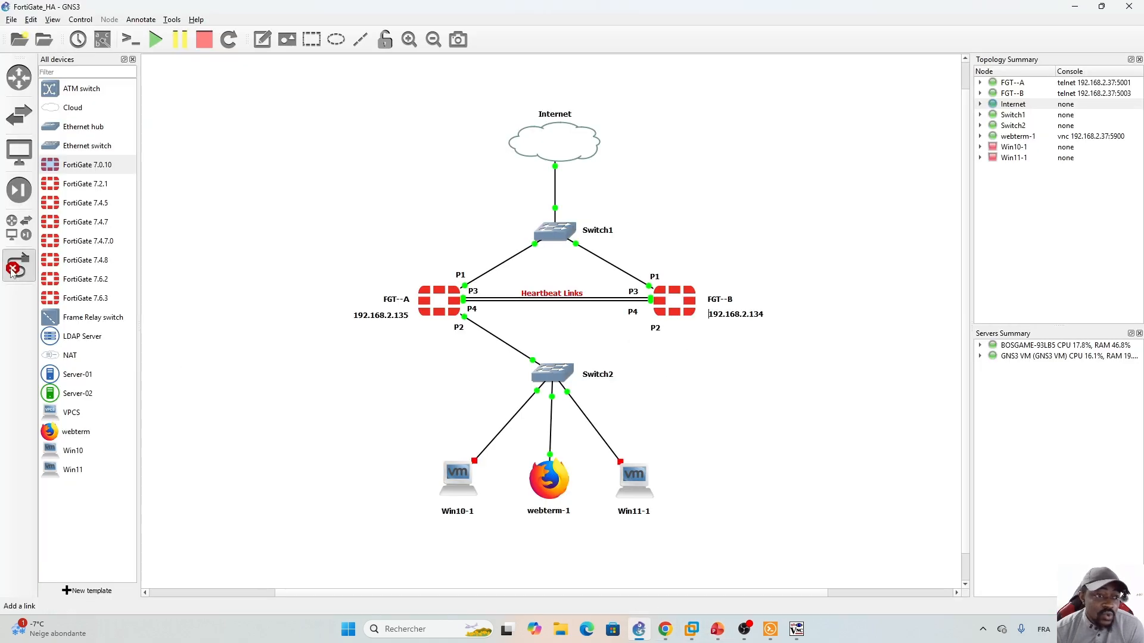
{"action": "left_click", "coordinate": [659, 305]}
{"action": "left_click", "coordinate": [662, 328]}
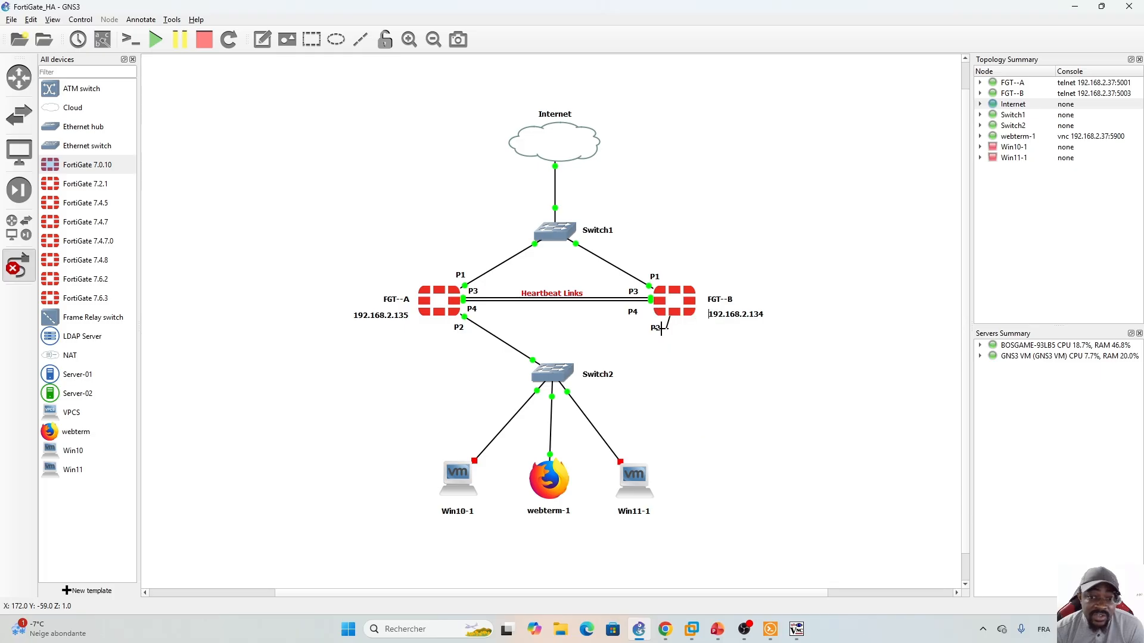
{"action": "left_click", "coordinate": [566, 371]}
{"action": "left_click", "coordinate": [603, 390]}
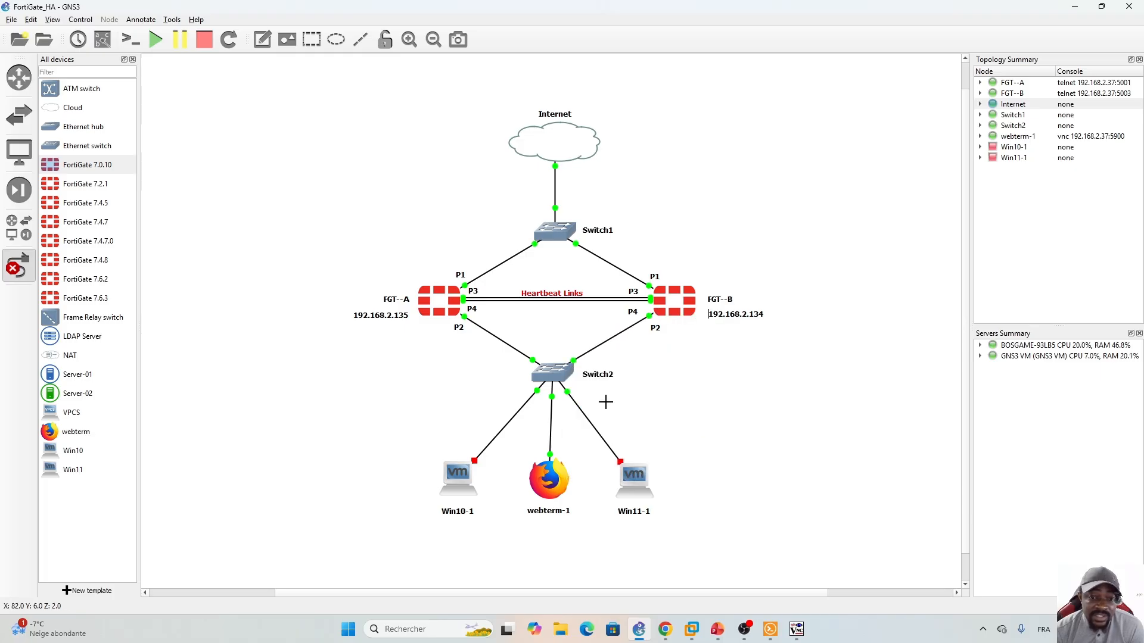
{"action": "left_click", "coordinate": [665, 629]}
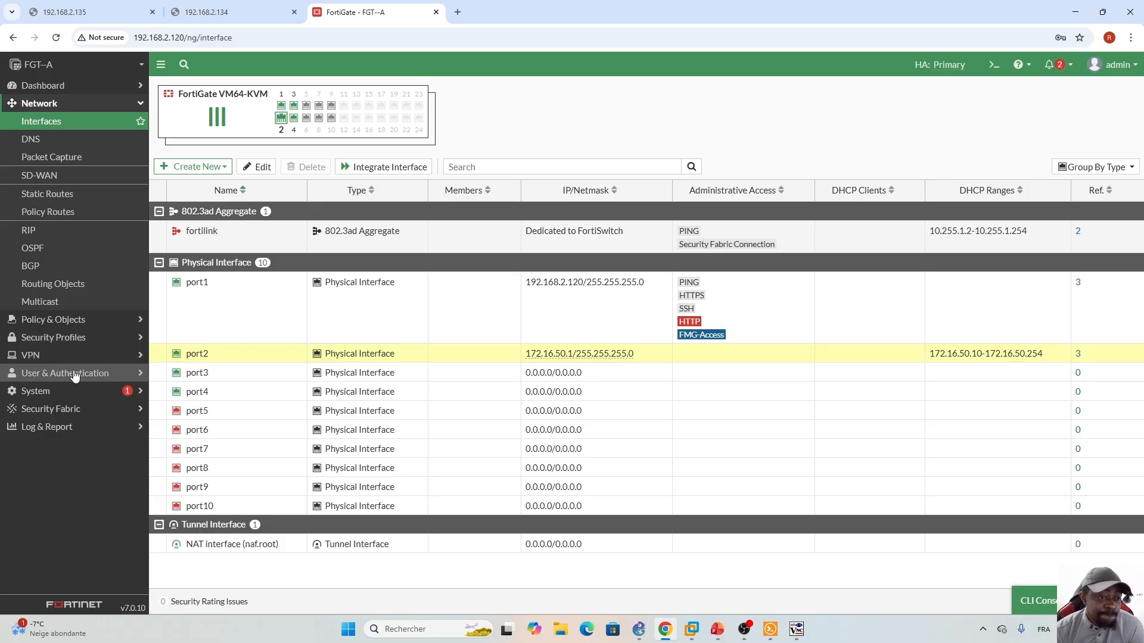
- Open System > HA, cancel the settings form, and glance at the activities slide before returning
{"action": "left_click", "coordinate": [36, 391]}
{"action": "left_click", "coordinate": [33, 300]}
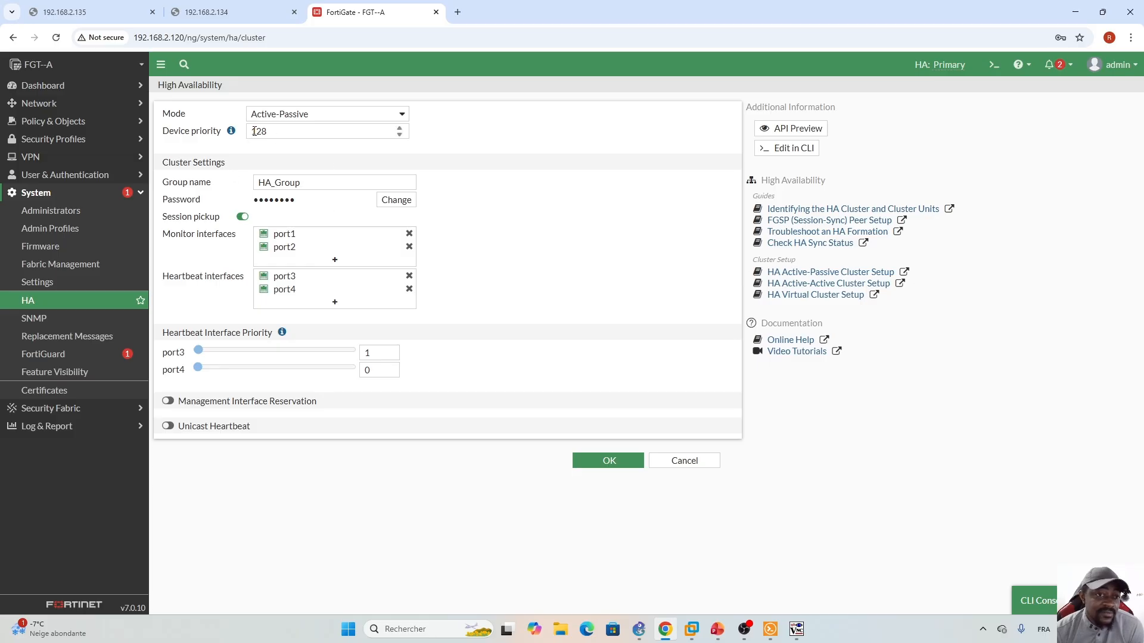
{"action": "left_click", "coordinate": [705, 461]}
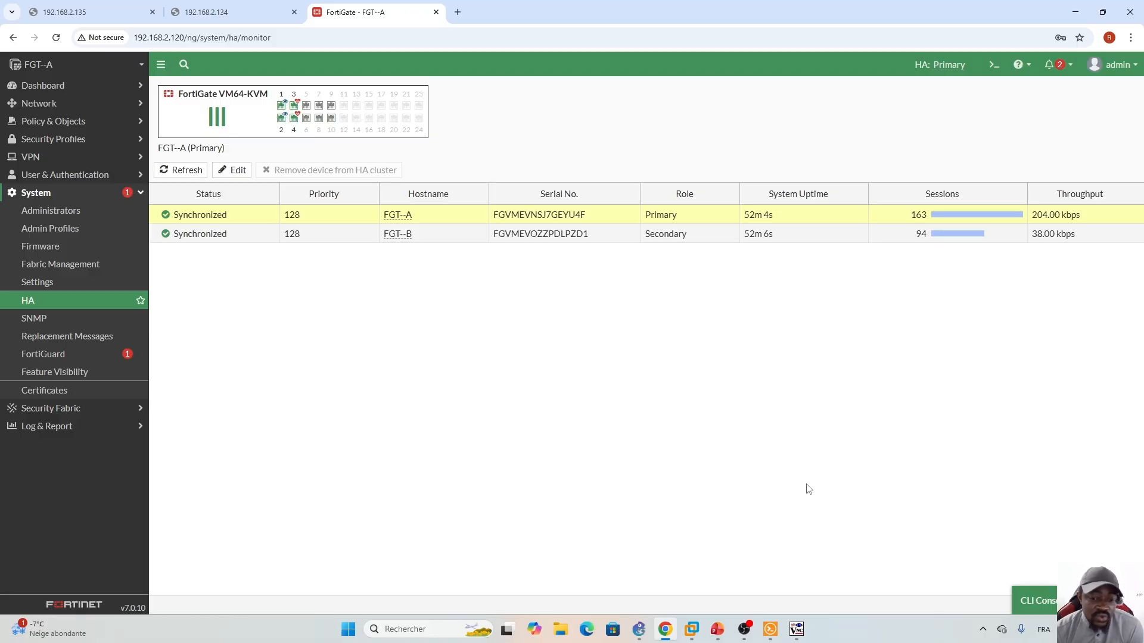
{"action": "left_click", "coordinate": [718, 629]}
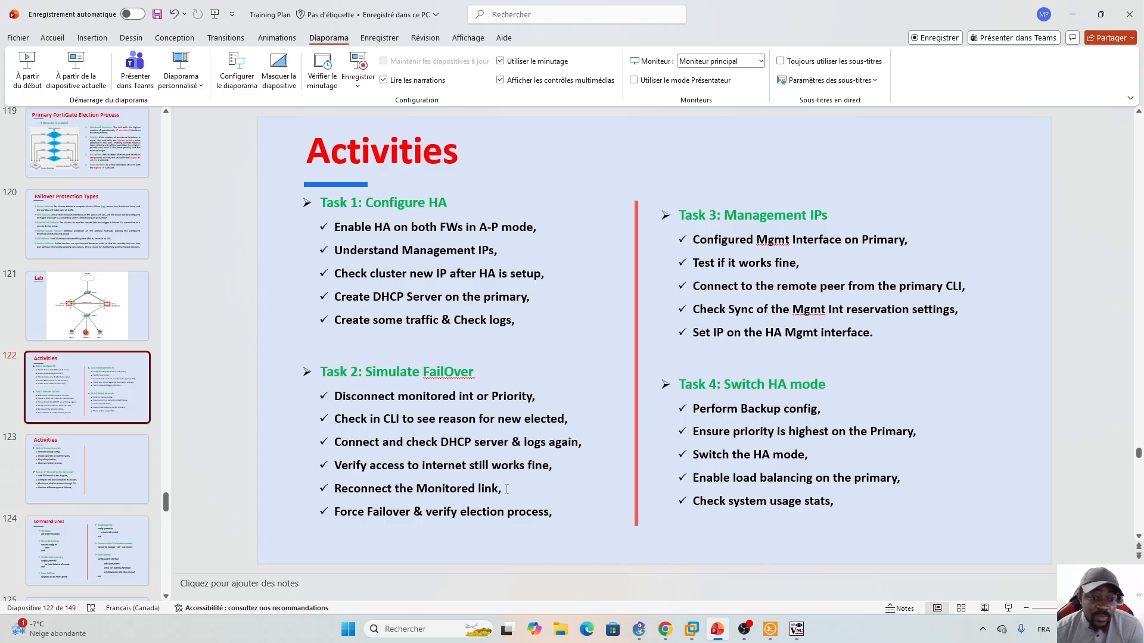
{"action": "left_click", "coordinate": [666, 629]}
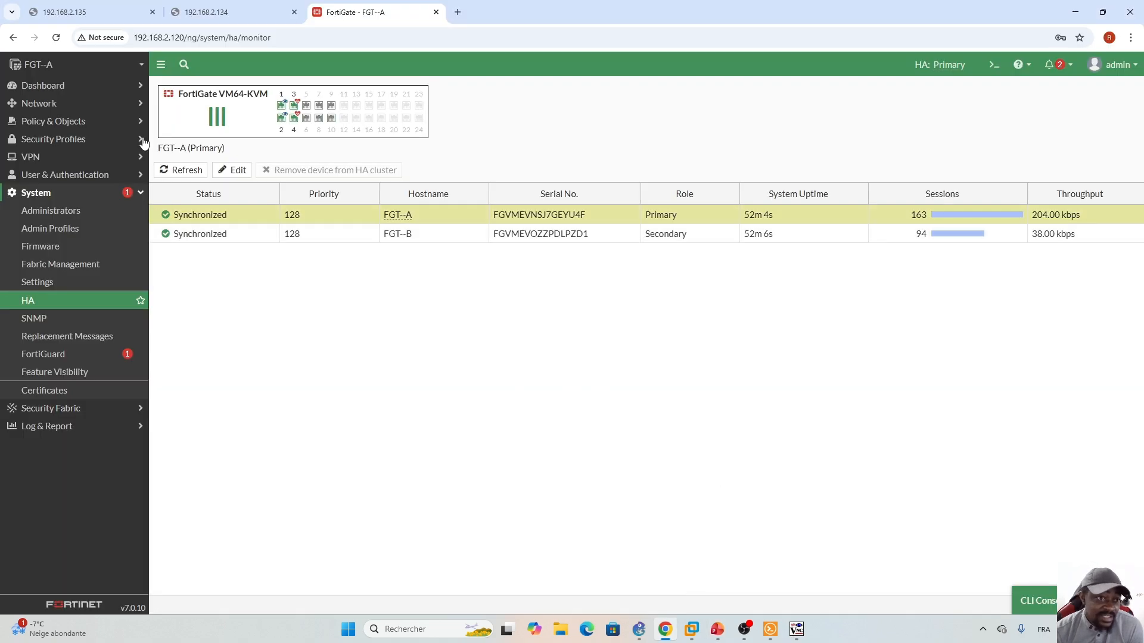
- Refresh the HA monitor after a quick look at the GNS3 topology
{"action": "left_click", "coordinate": [56, 38]}
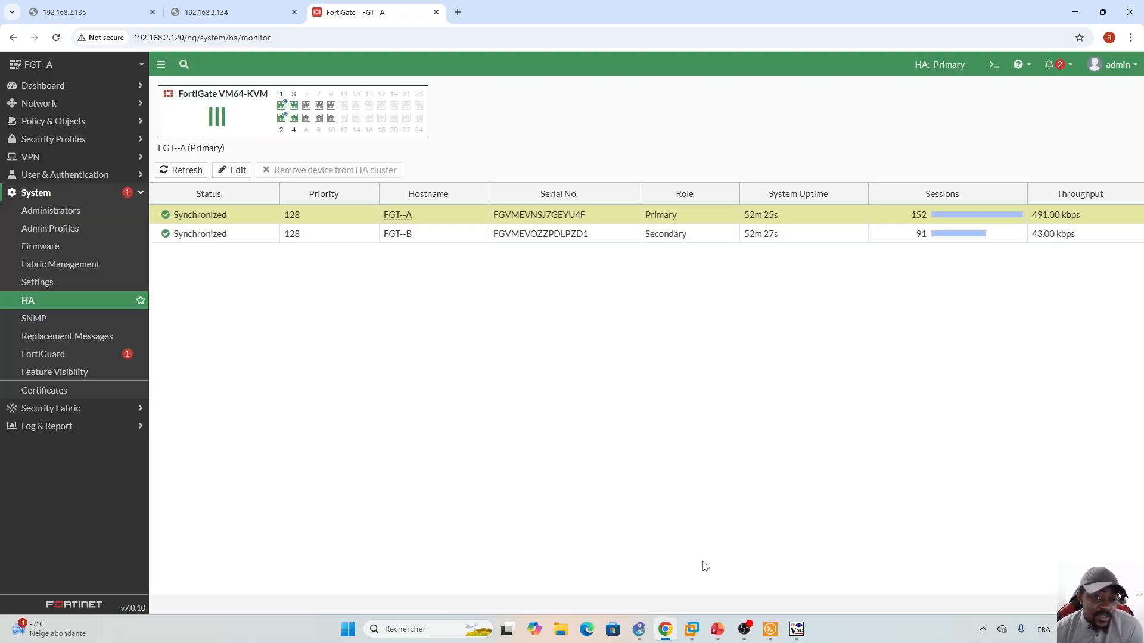
{"action": "left_click", "coordinate": [639, 629]}
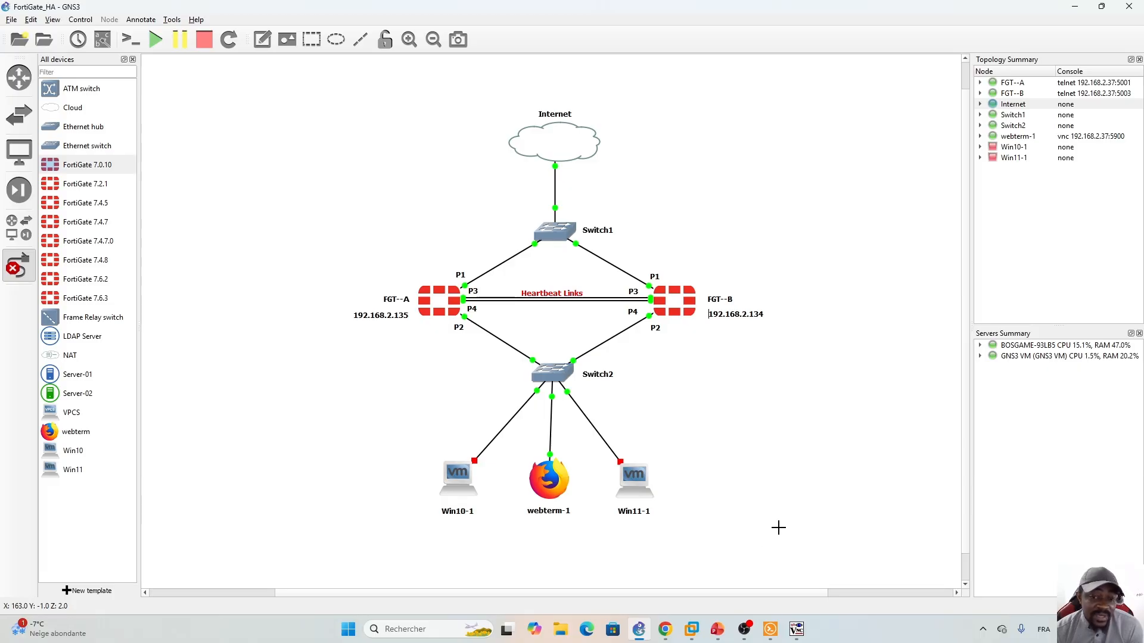
{"action": "left_click", "coordinate": [665, 629]}
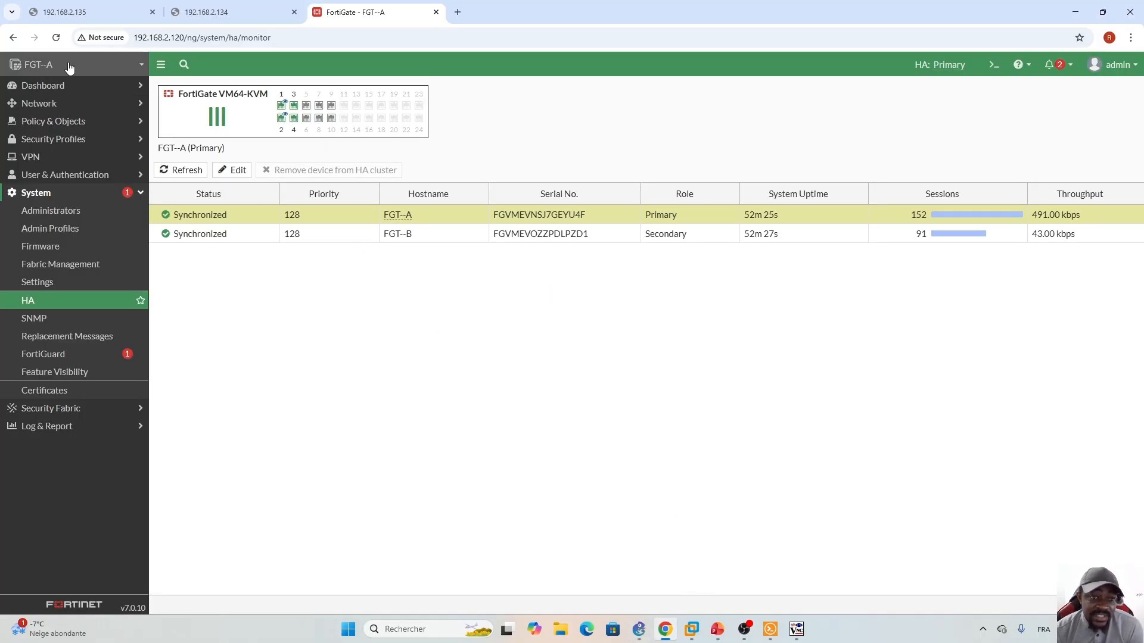
{"action": "key", "text": "F5"}
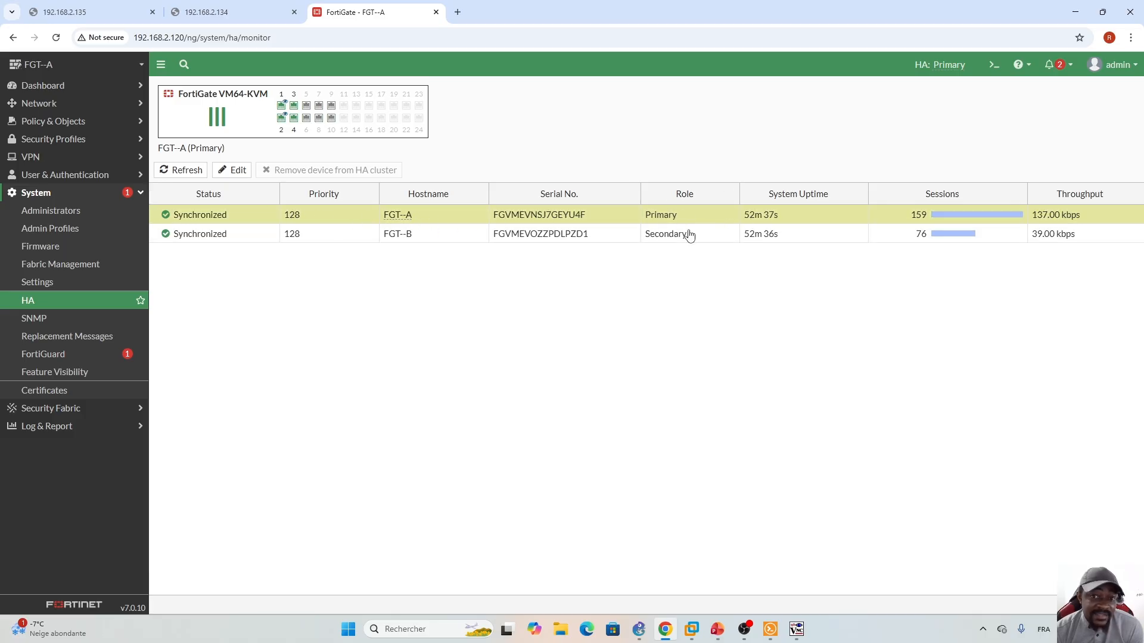
- Run 'get system ha status' to confirm both members are in-sync, then refresh the monitor
{"action": "left_click", "coordinate": [994, 64]}
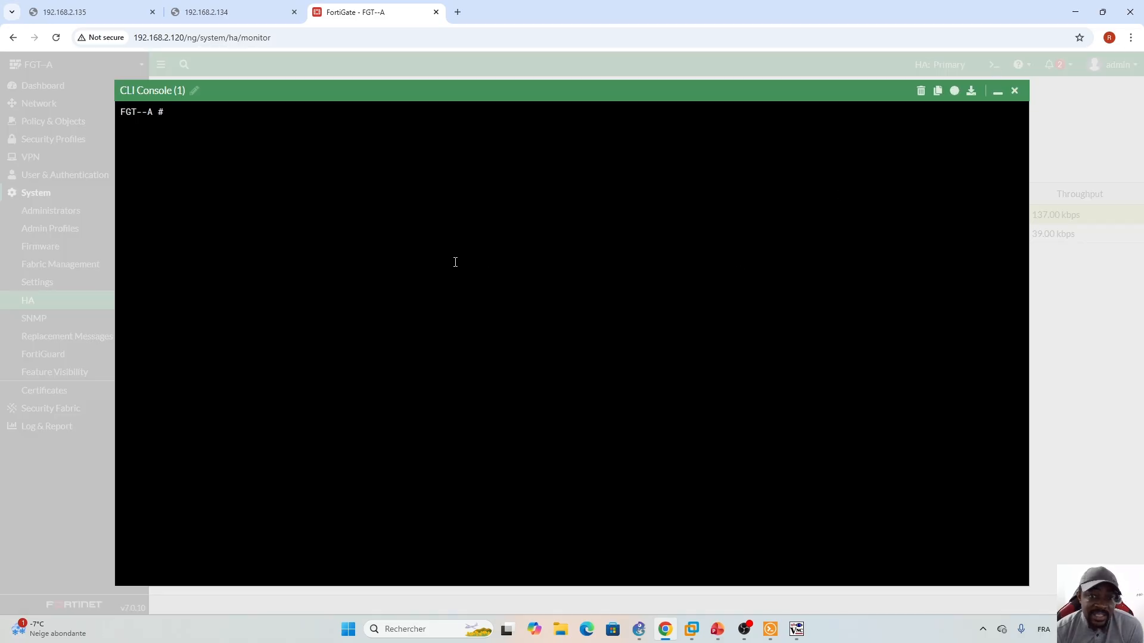
{"action": "type", "text": "get system "}
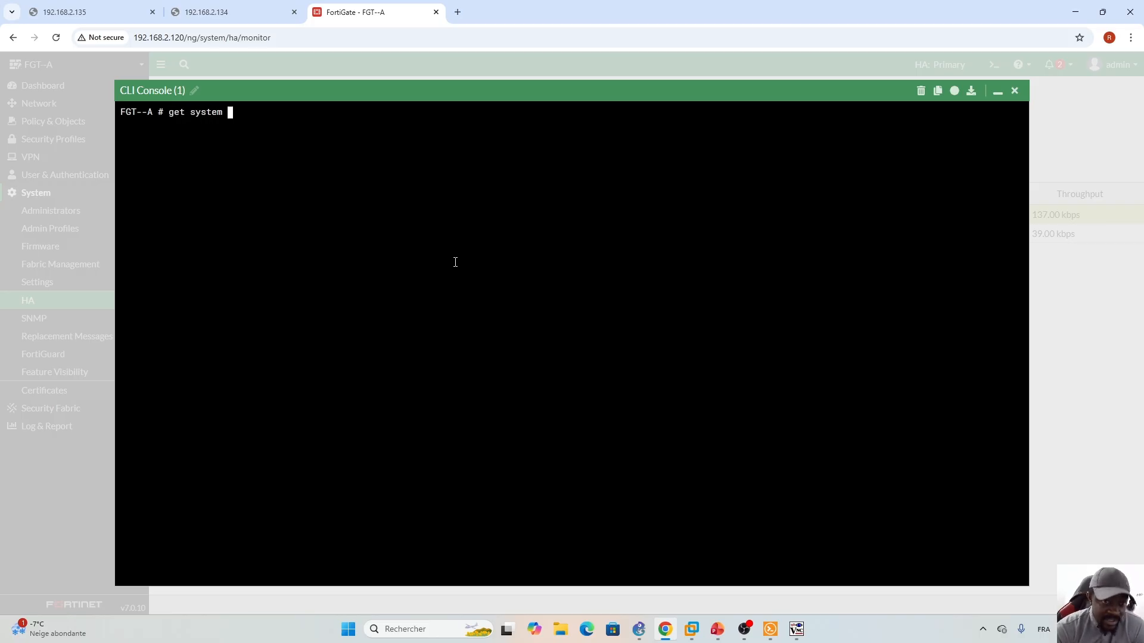
{"action": "type", "text": "ha status"}
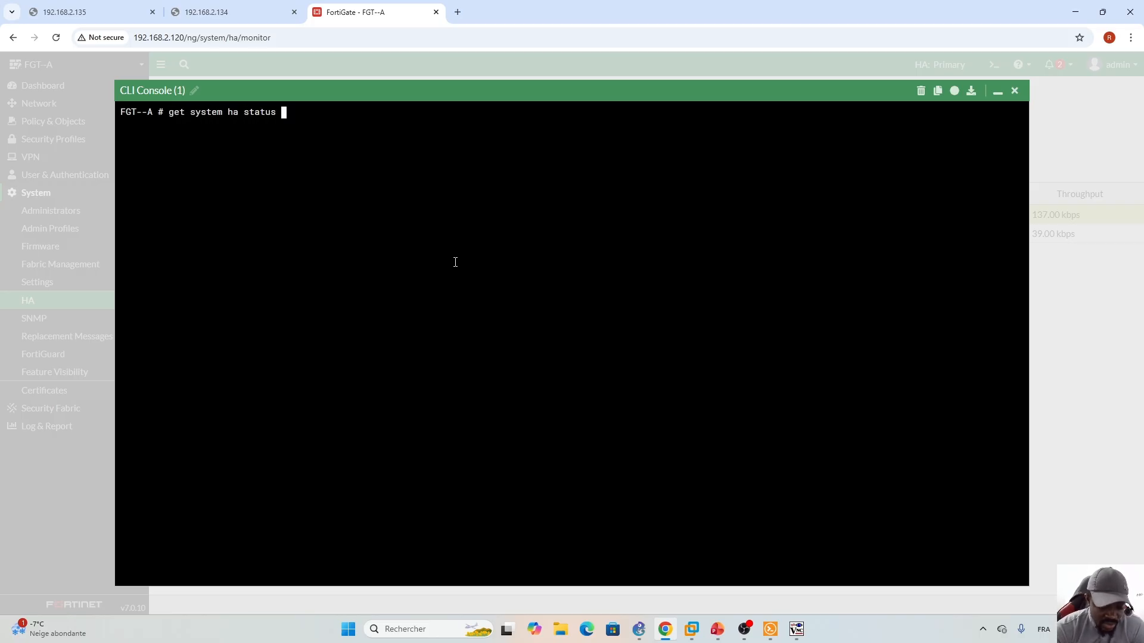
{"action": "key", "text": "Return"}
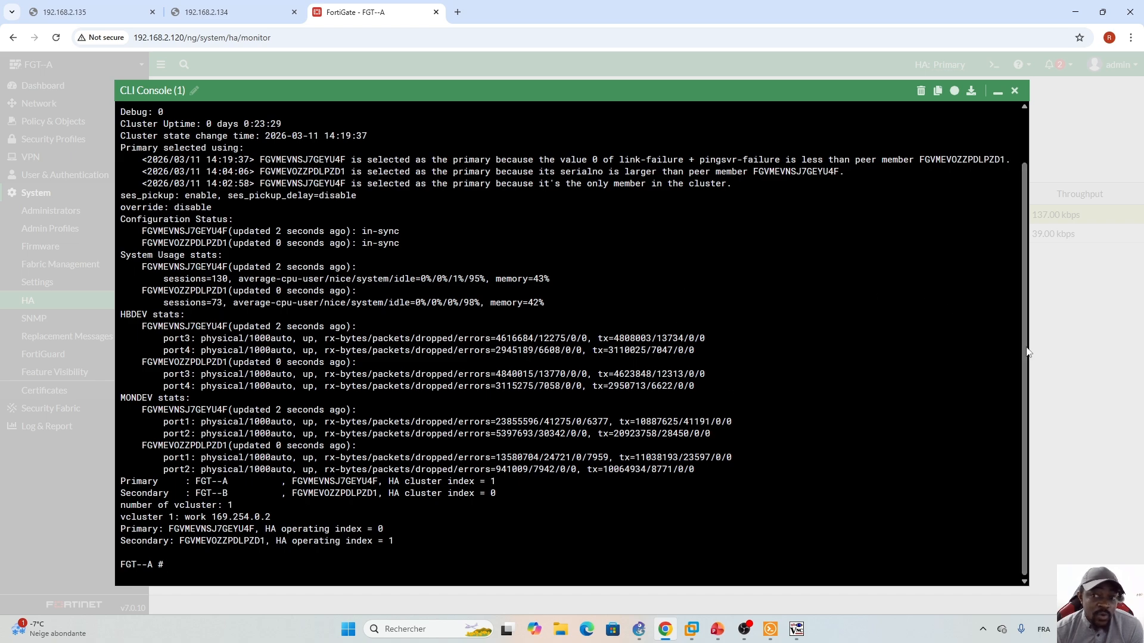
{"action": "scroll", "coordinate": [1028, 355], "scroll_direction": "up", "scroll_amount": 2}
{"action": "scroll", "coordinate": [1024, 338], "scroll_direction": "down", "scroll_amount": 2}
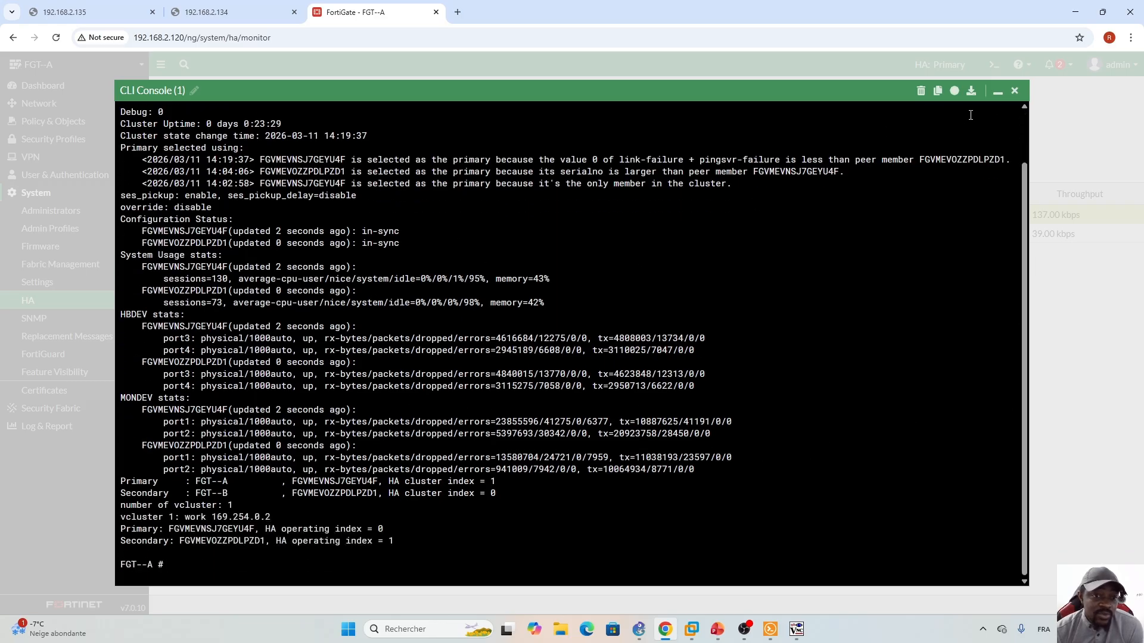
{"action": "left_click", "coordinate": [998, 93]}
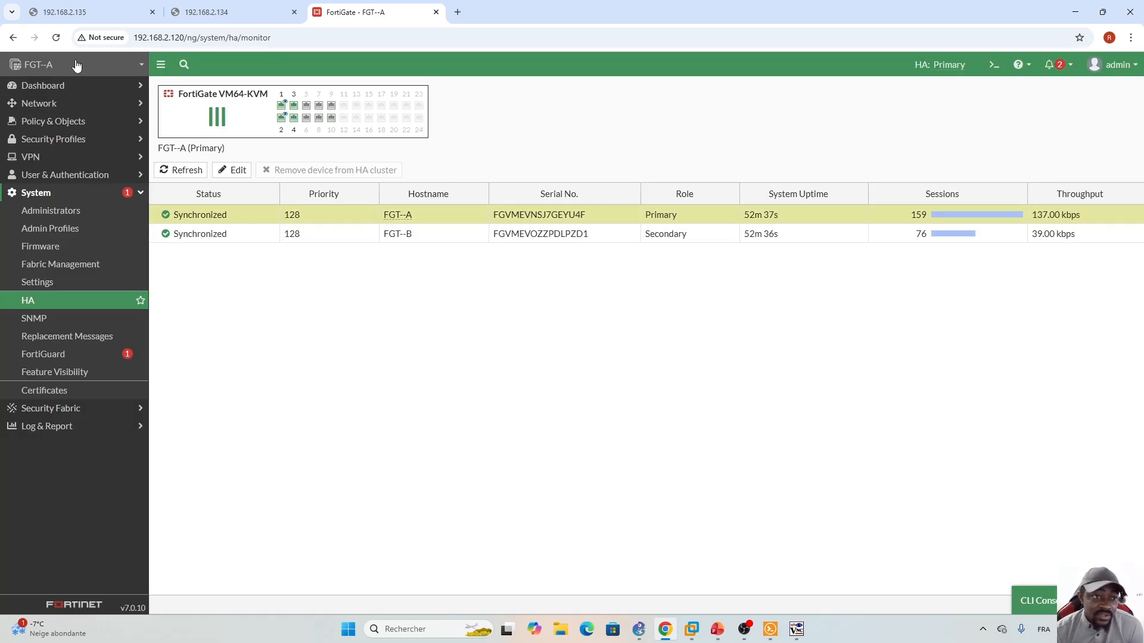
{"action": "left_click", "coordinate": [56, 38]}
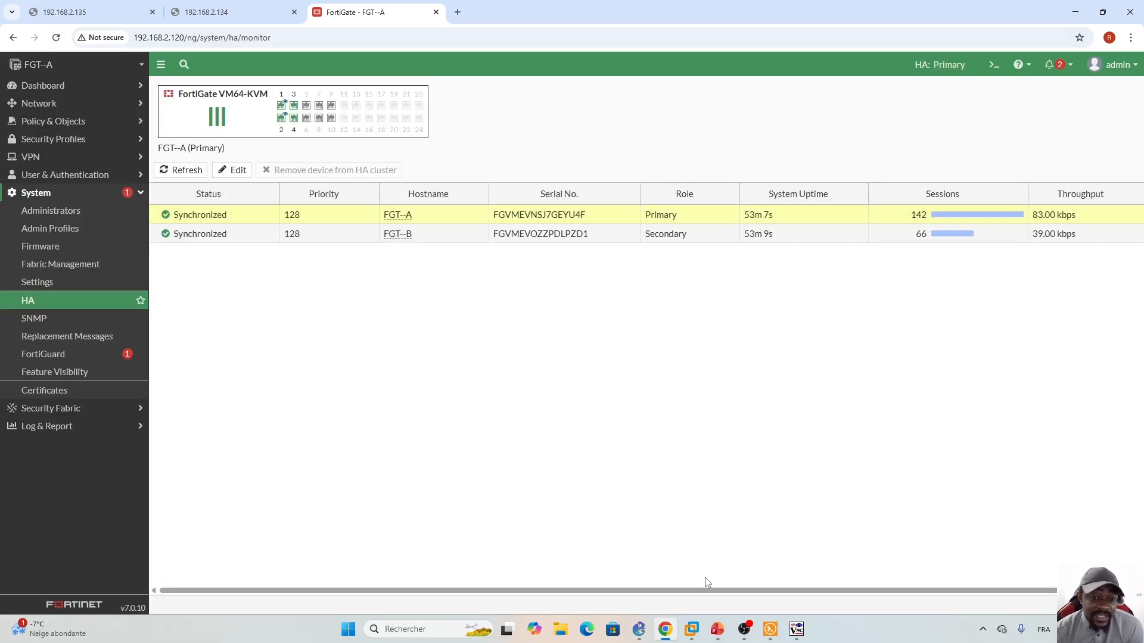
{"action": "left_click", "coordinate": [719, 630]}
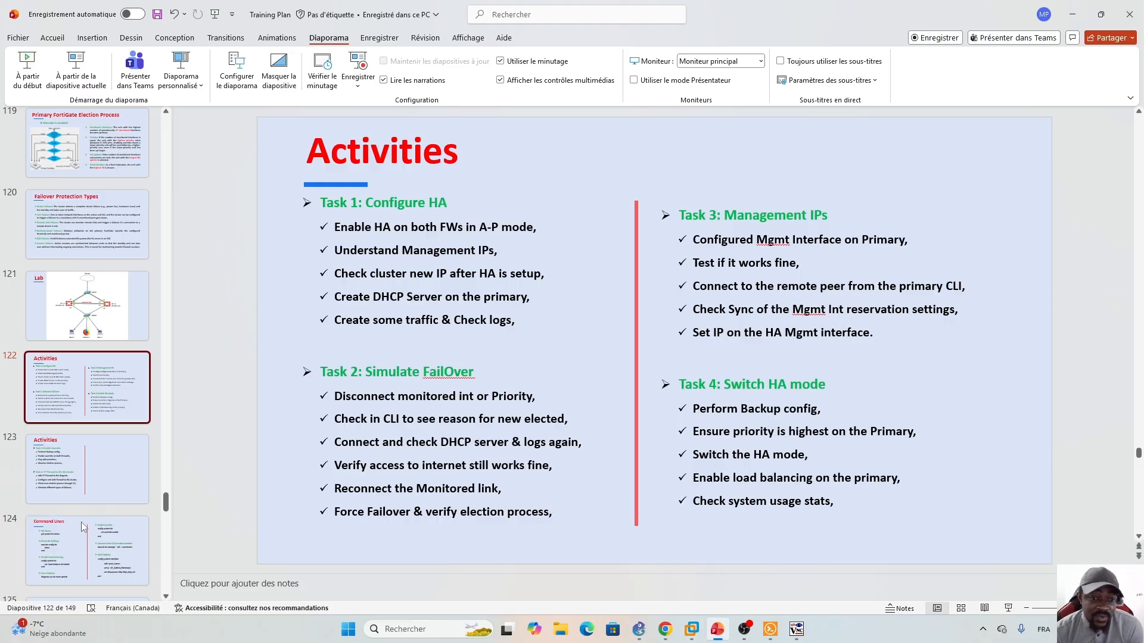
{"action": "left_click", "coordinate": [87, 558]}
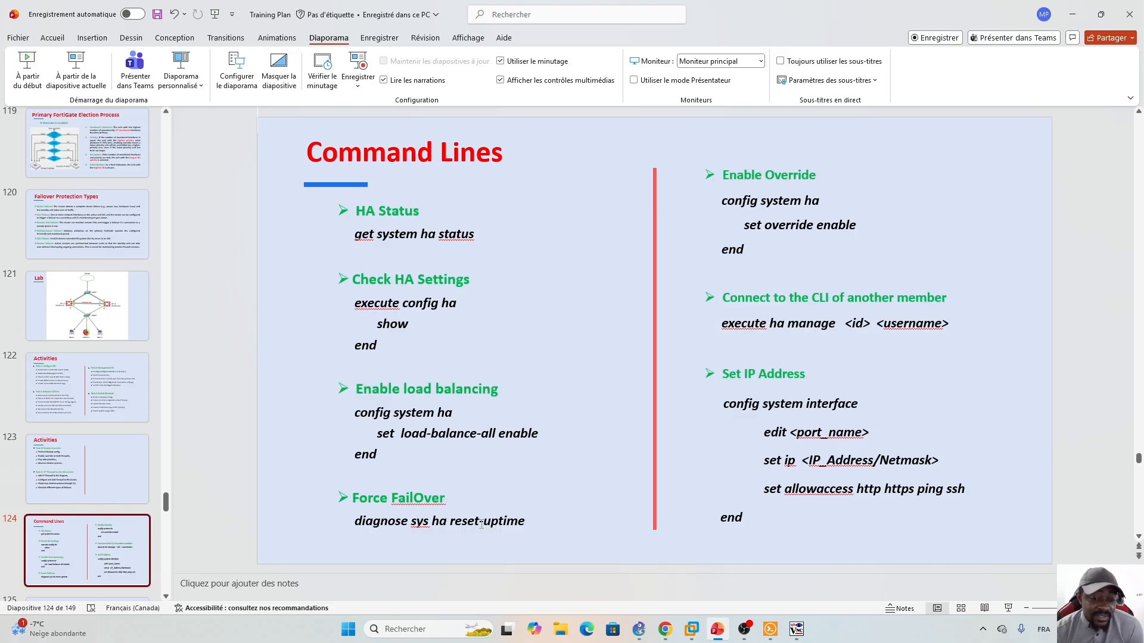
{"action": "left_click", "coordinate": [667, 566]}
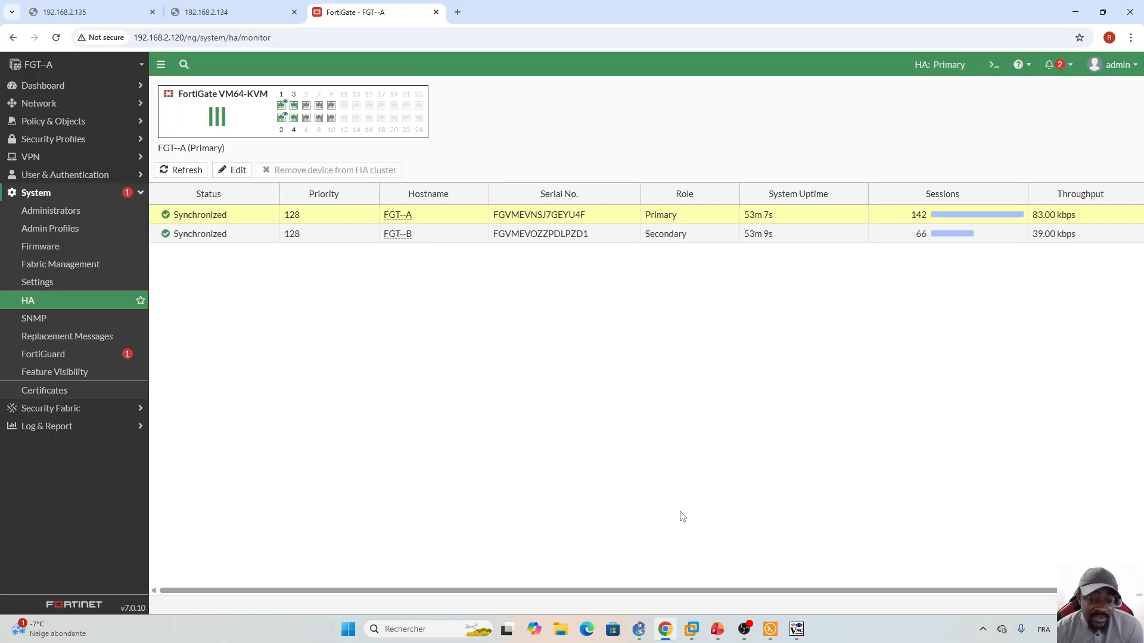
- Run 'diagnose sys ha reset-uptime' in the CLI console, then refresh the HA monitor
{"action": "left_click", "coordinate": [398, 216]}
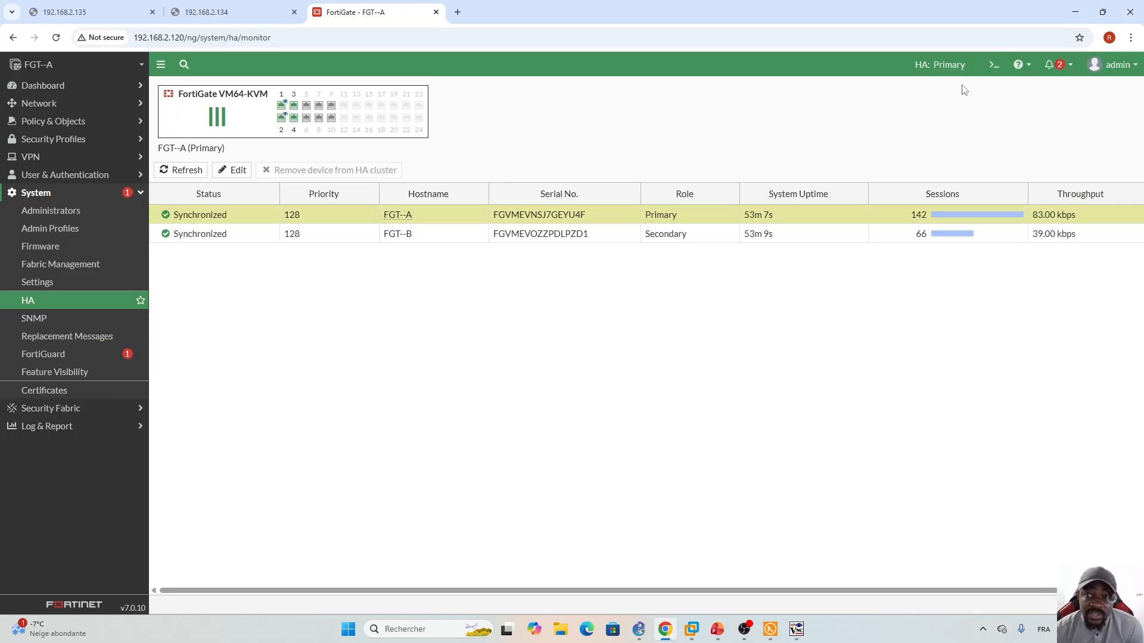
{"action": "left_click", "coordinate": [994, 64]}
{"action": "type", "text": "d"}
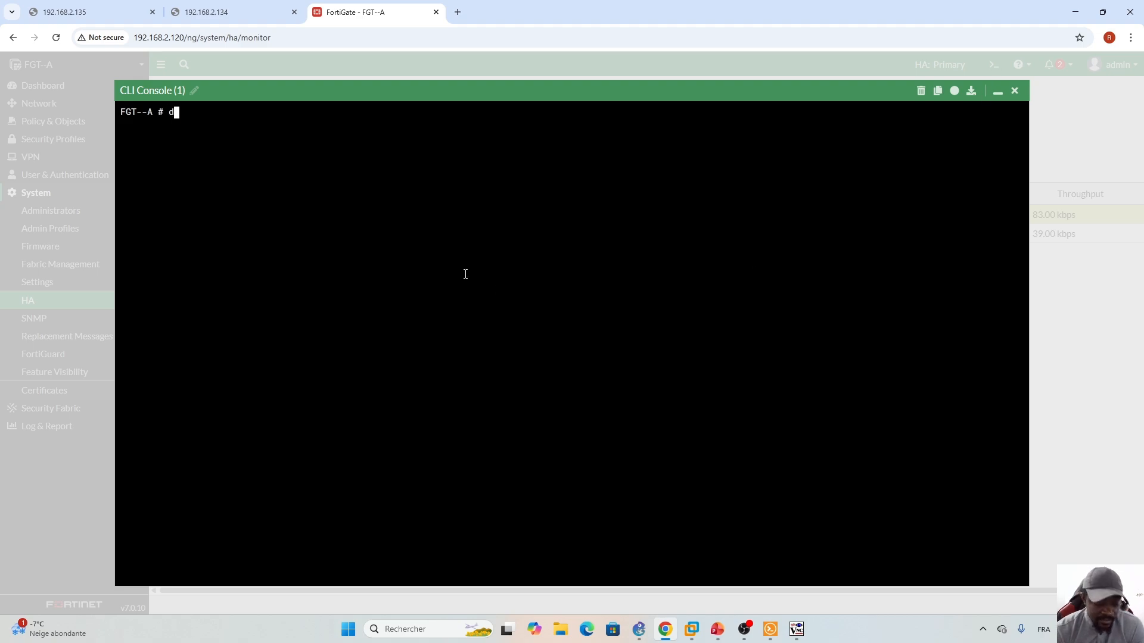
{"action": "type", "text": "iagnose sys "}
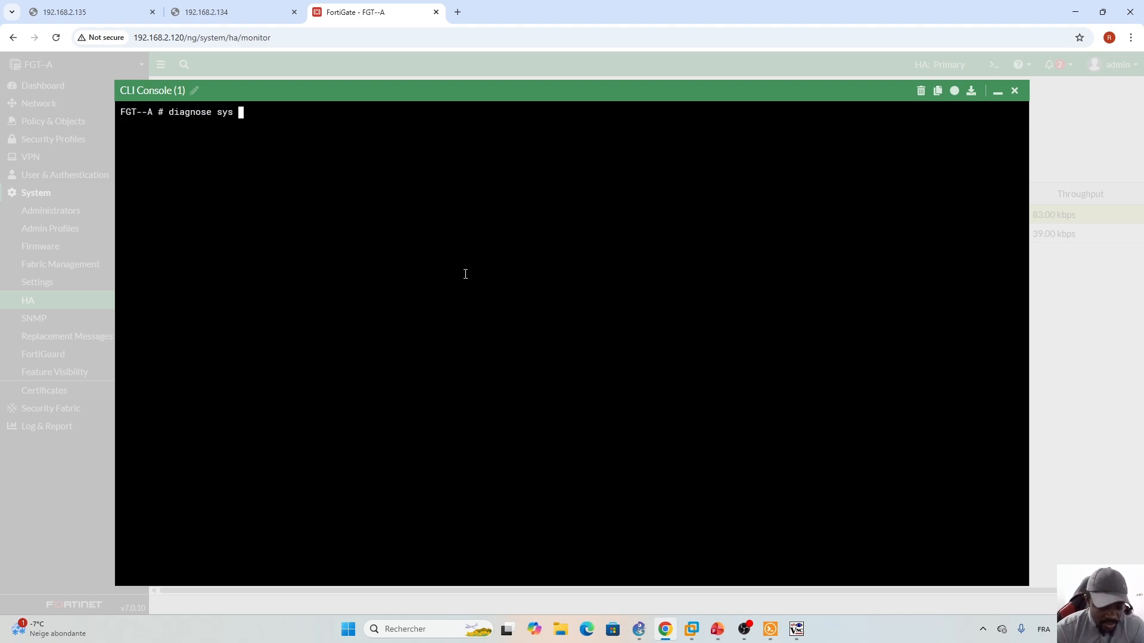
{"action": "type", "text": "ha res"}
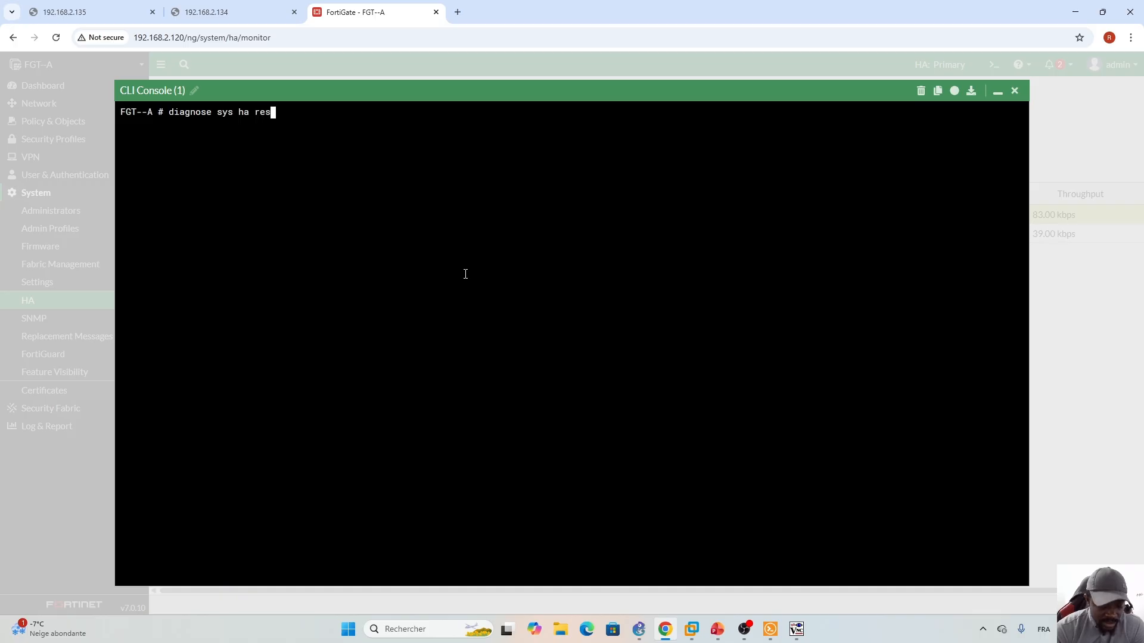
{"action": "key", "text": "Tab"}
{"action": "key", "text": "Return"}
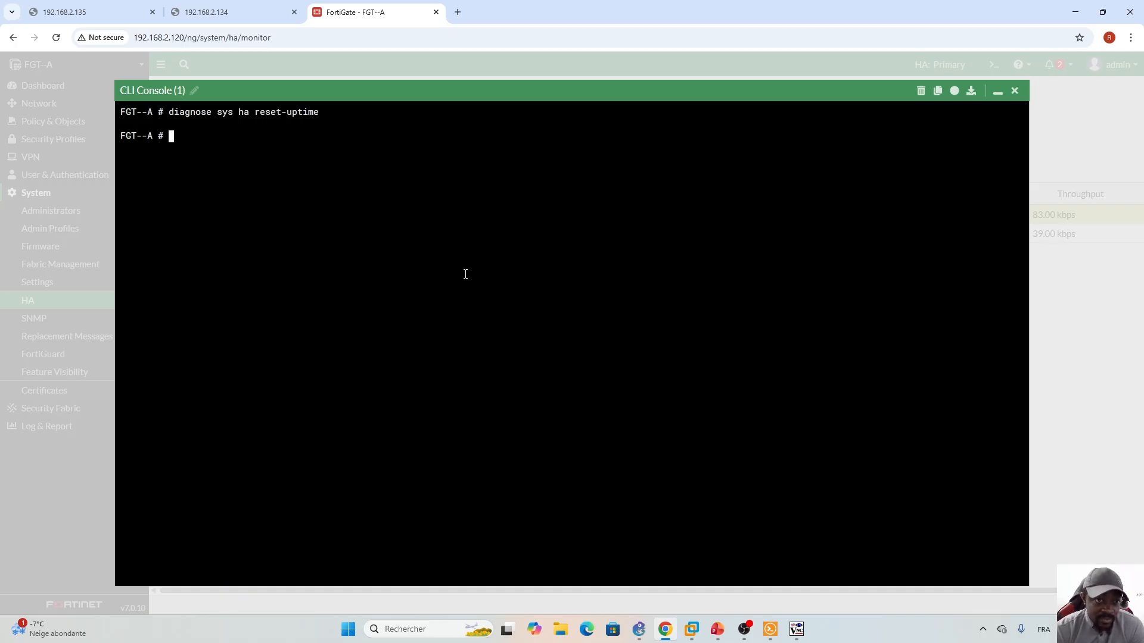
{"action": "left_click", "coordinate": [998, 91]}
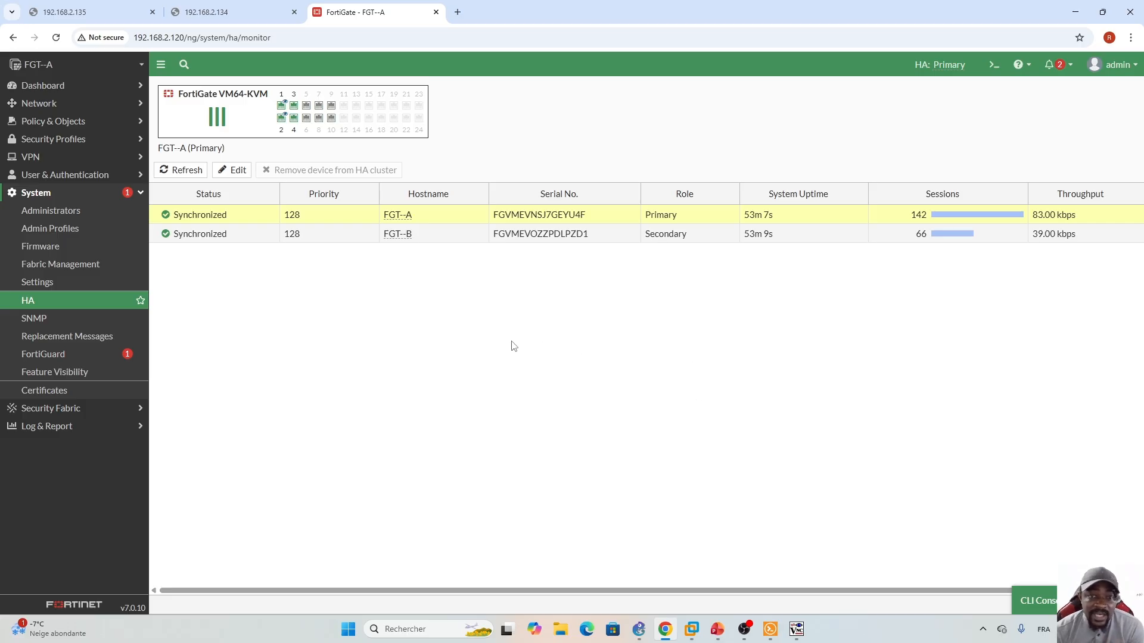
{"action": "left_click", "coordinate": [182, 170]}
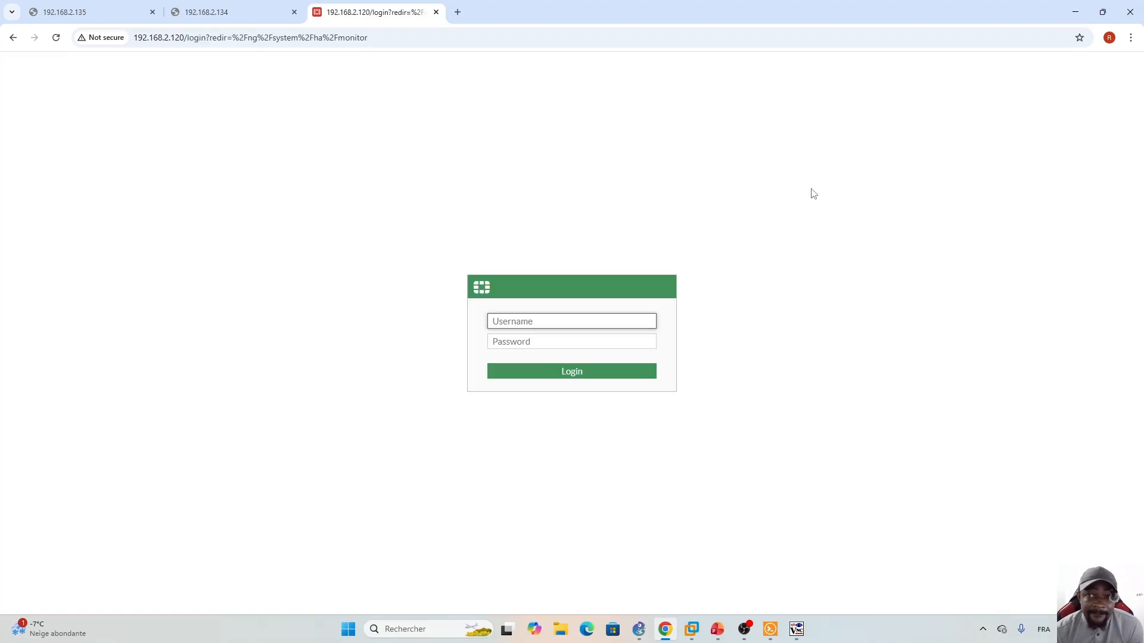
- Log back in as admin with the account password
{"action": "type", "text": "admin"}
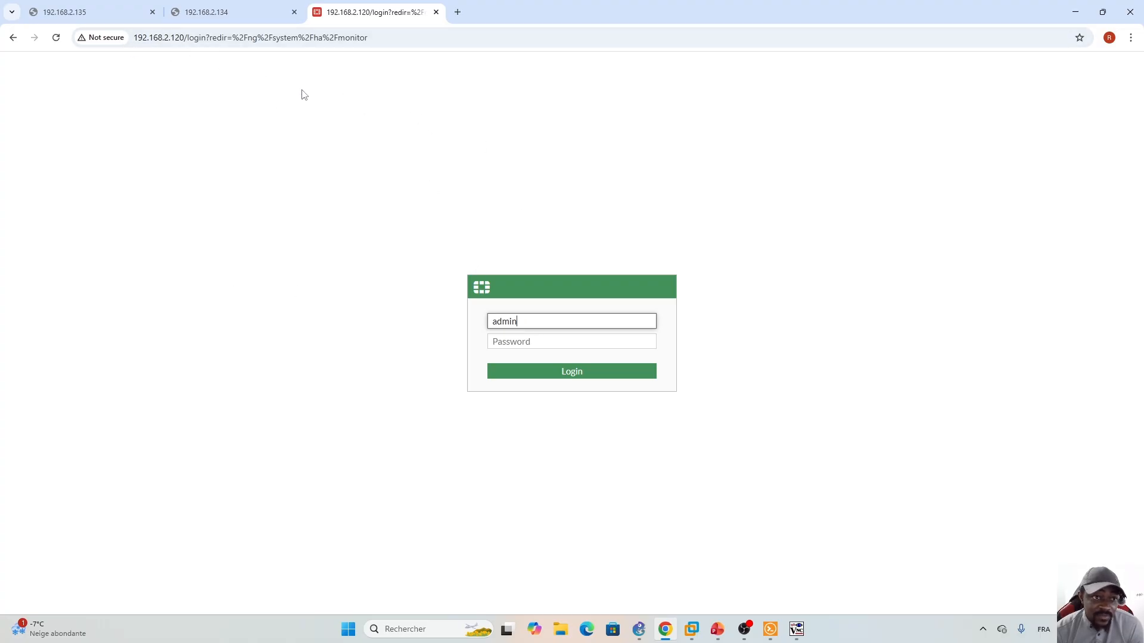
{"action": "left_click", "coordinate": [537, 344]}
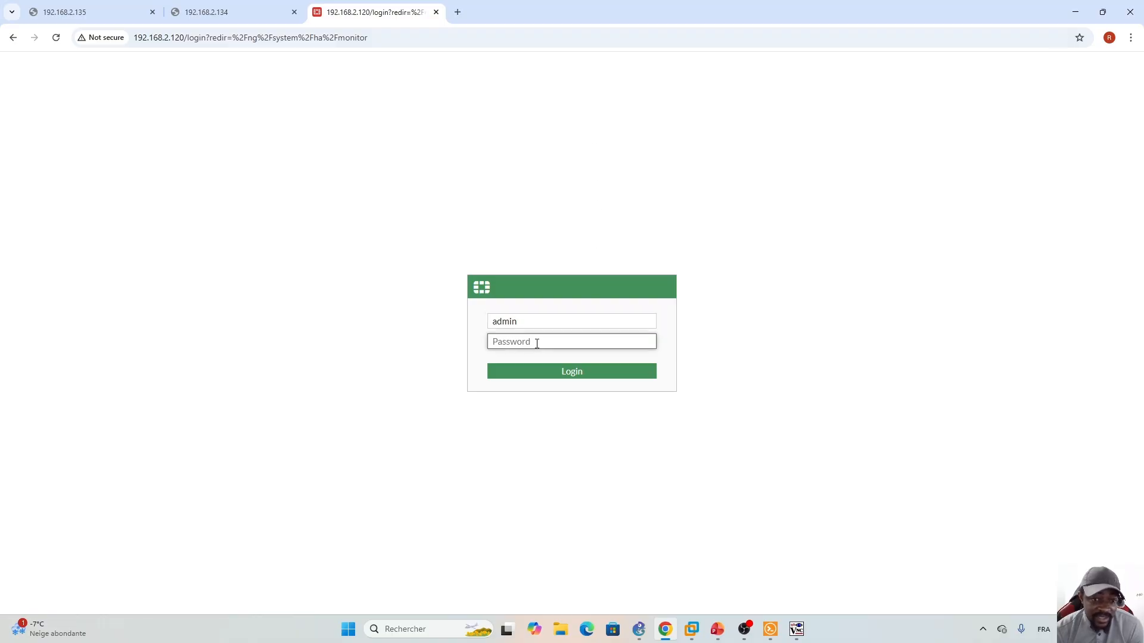
{"action": "type", "text": "•••••••••"}
{"action": "key", "text": "Return"}
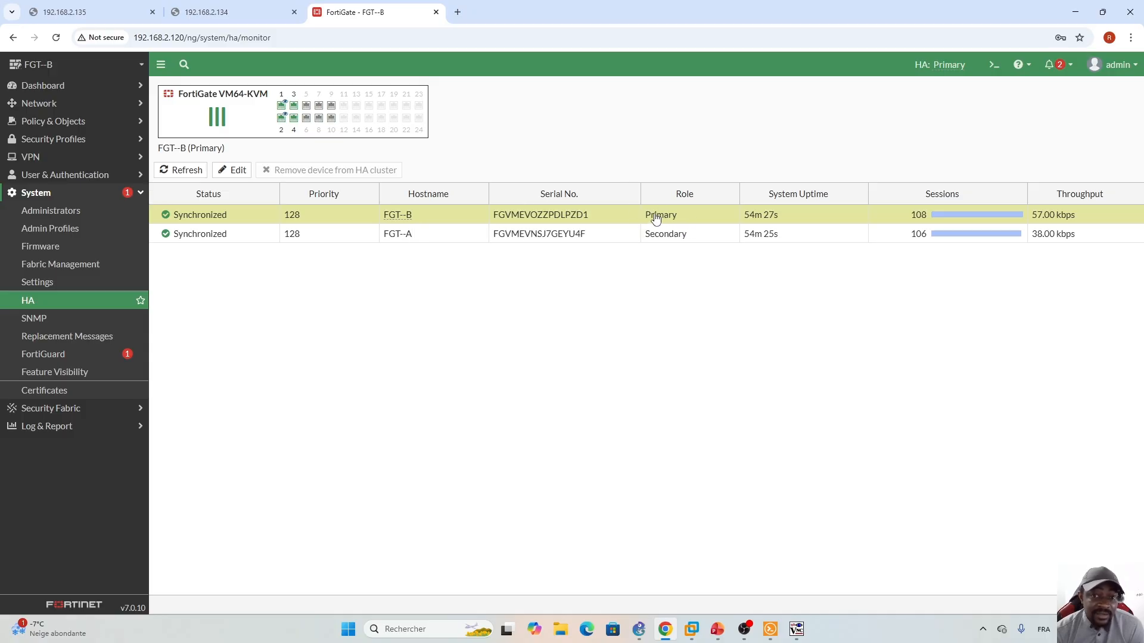
- Run 'get system ha status' to confirm FGT--B is now primary and FGT--A secondary
{"action": "left_click", "coordinate": [994, 66]}
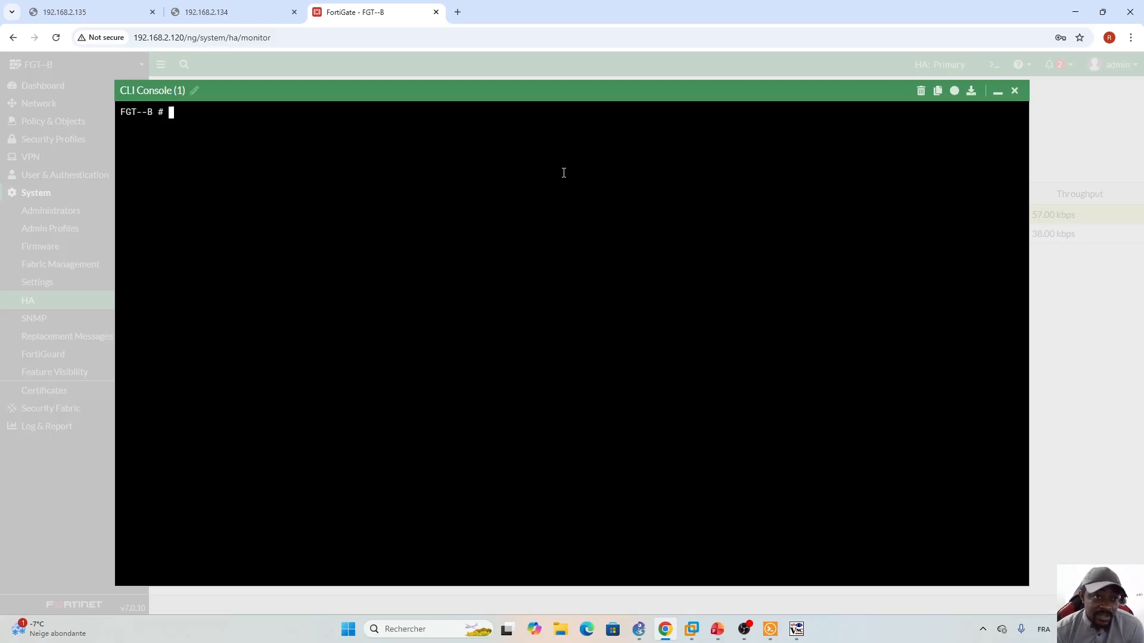
{"action": "type", "text": "get "}
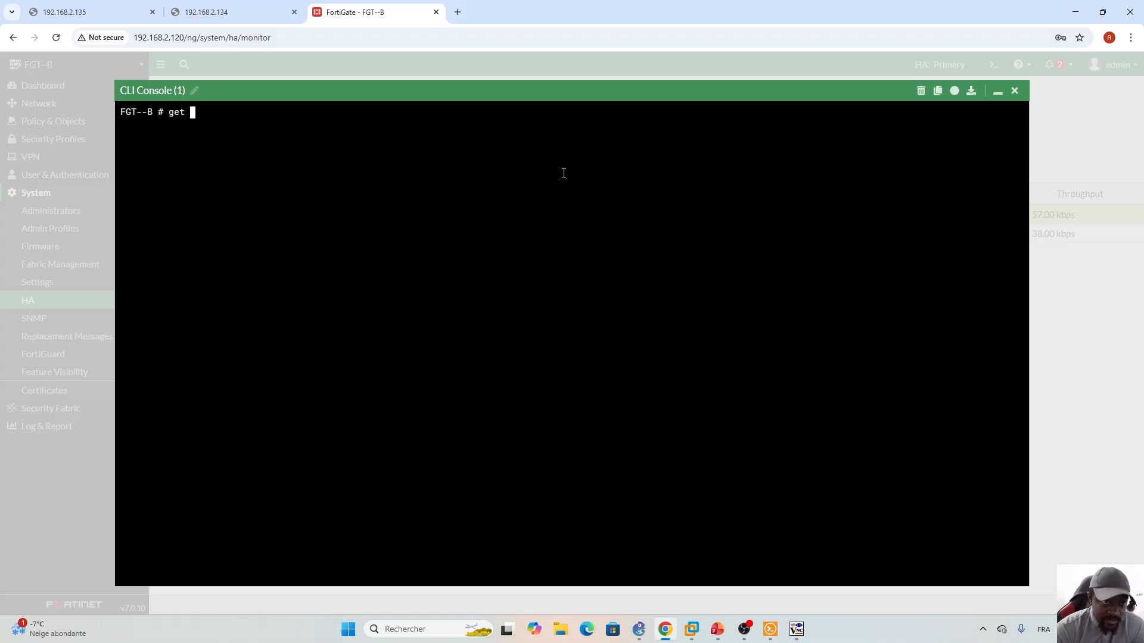
{"action": "type", "text": "system "}
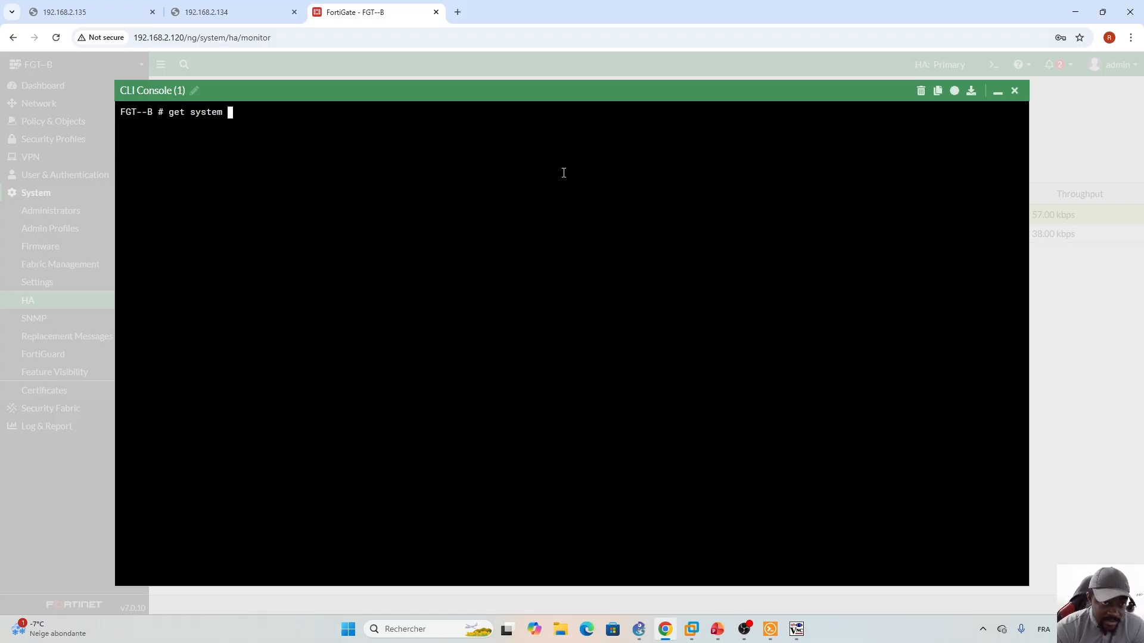
{"action": "type", "text": "ha status"}
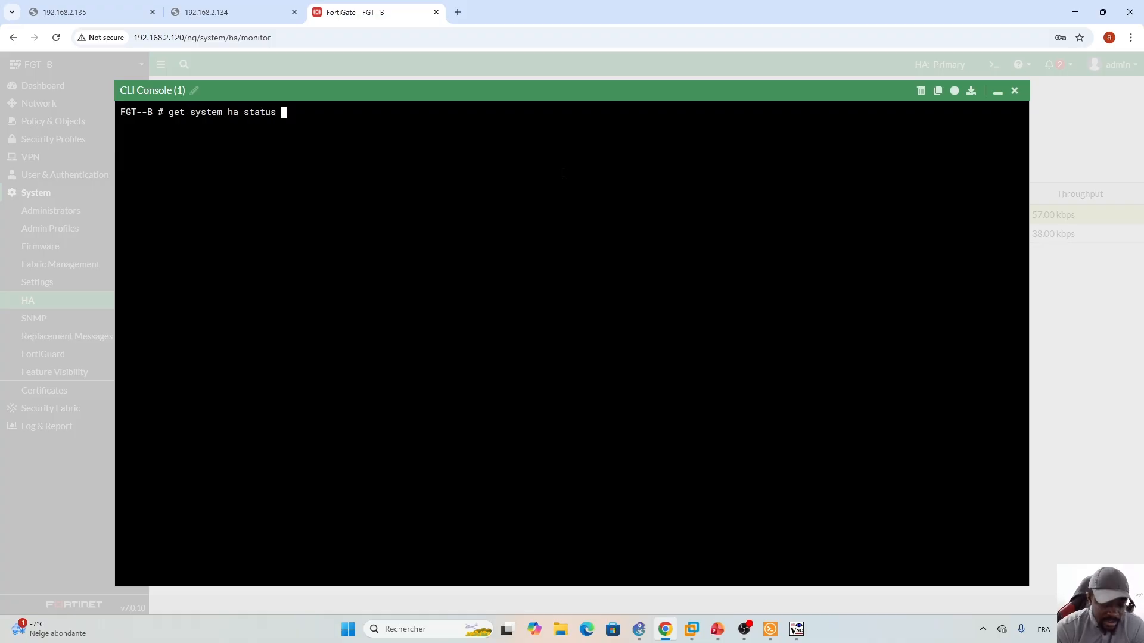
{"action": "key", "text": "Return"}
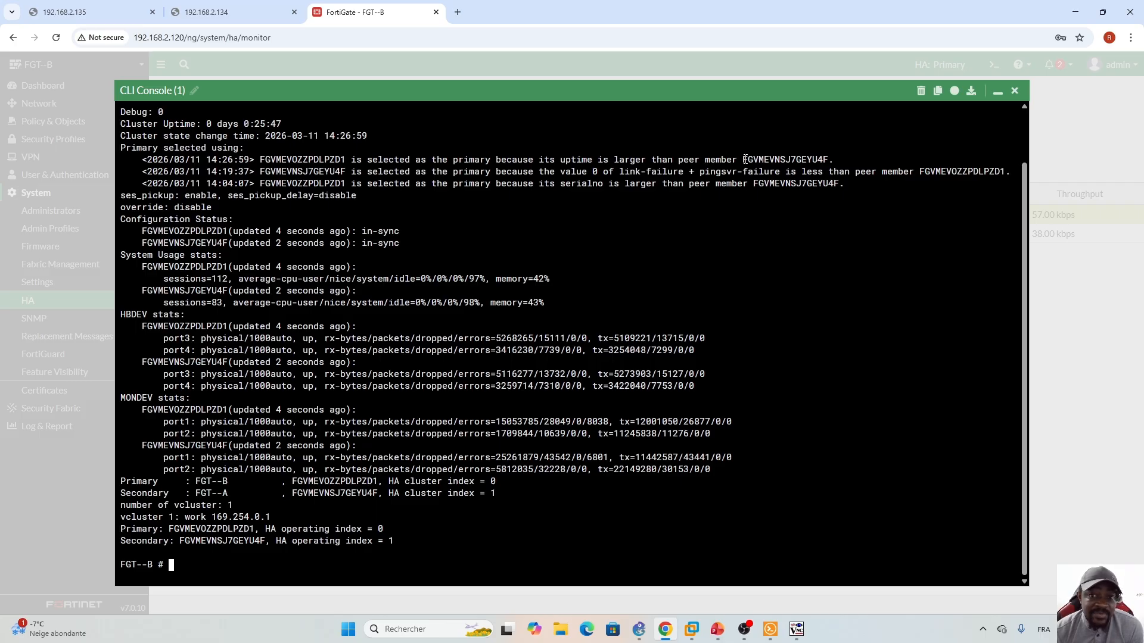
{"action": "left_click", "coordinate": [717, 629]}
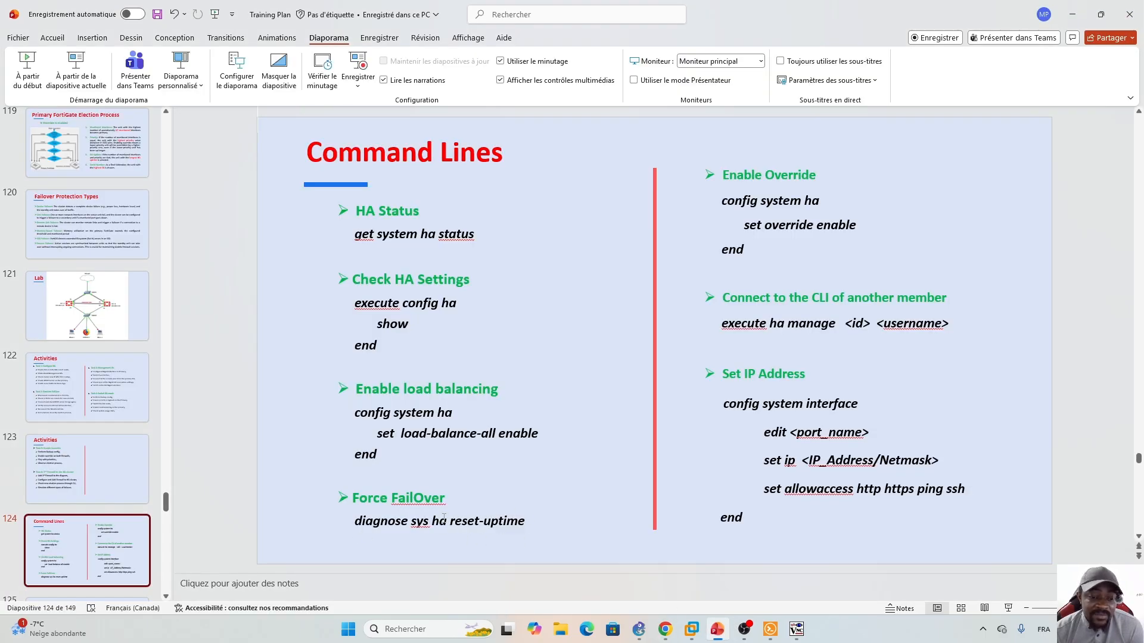
- Minimise the CLI console, view Command Lines slide 124, and return to the HA monitor
{"action": "left_click", "coordinate": [666, 627]}
{"action": "left_click", "coordinate": [998, 94]}
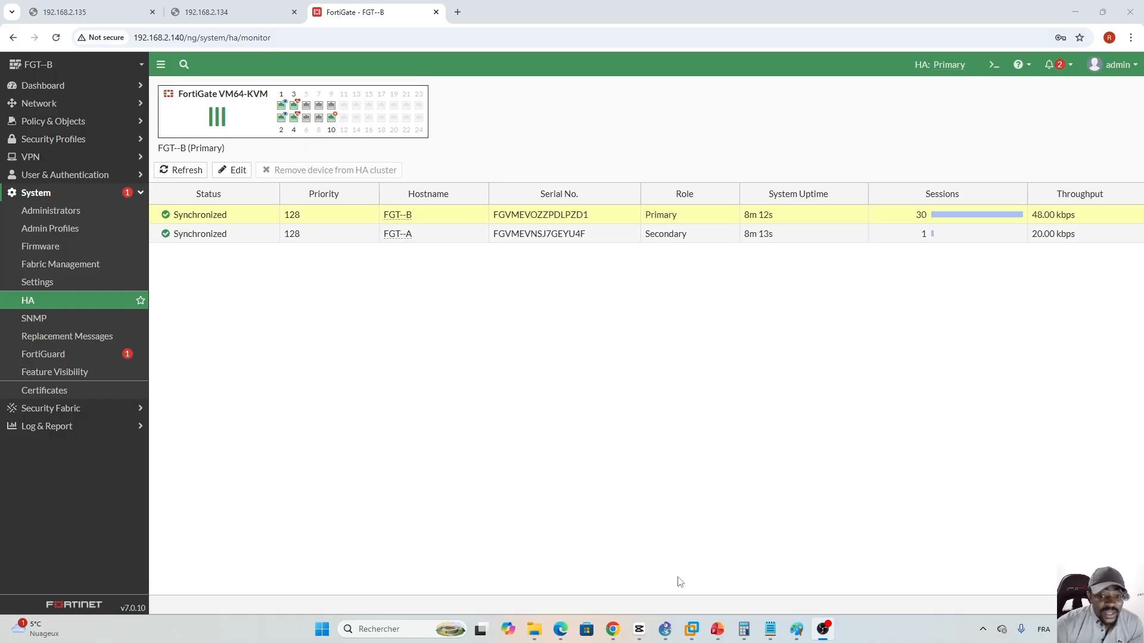
{"action": "left_click", "coordinate": [717, 629]}
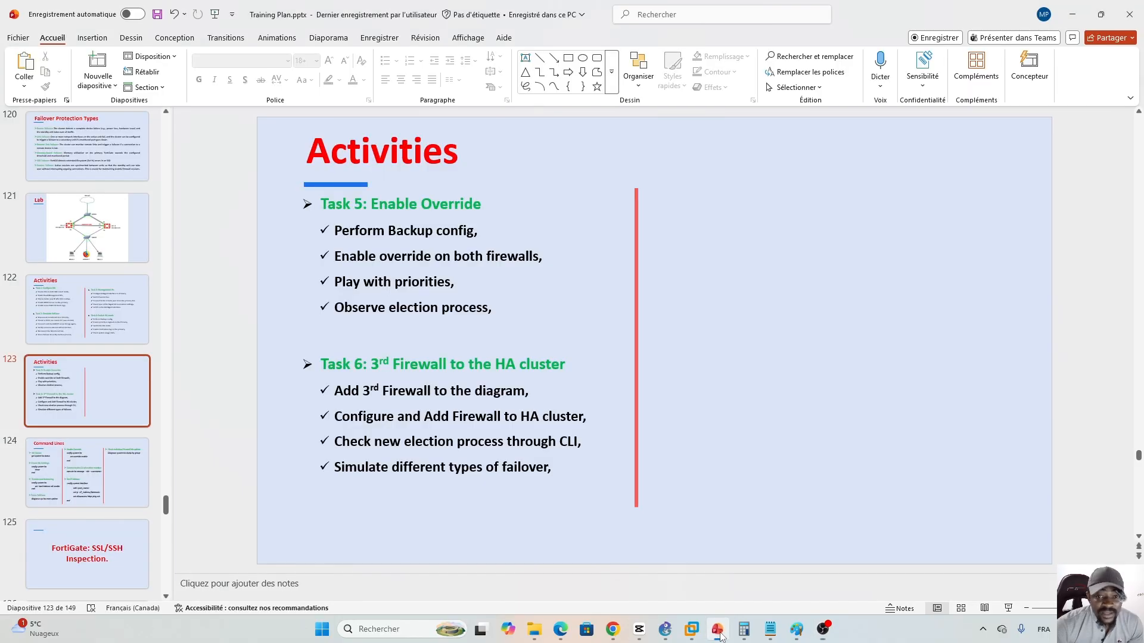
{"action": "left_click", "coordinate": [72, 492]}
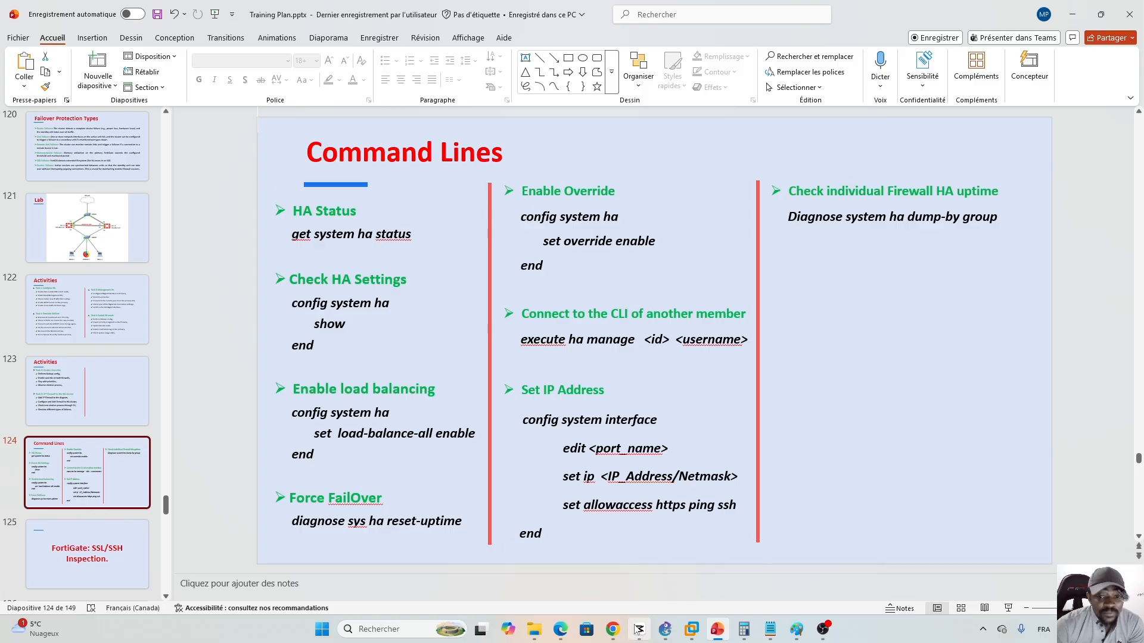
{"action": "left_click", "coordinate": [613, 629]}
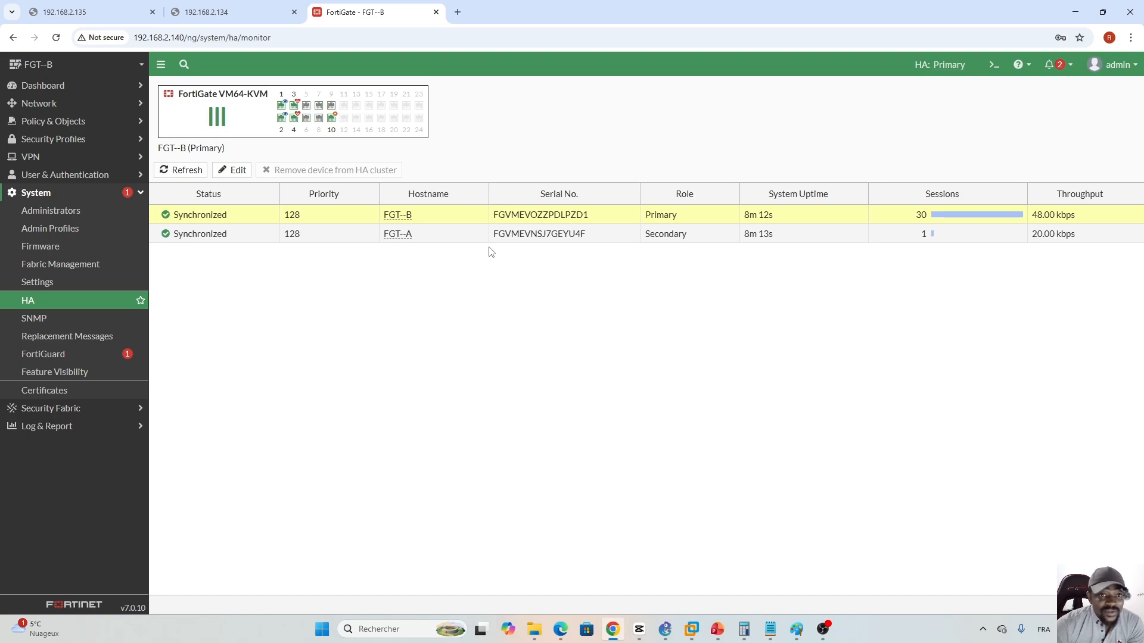
{"action": "mouse_move", "coordinate": [401, 235]}
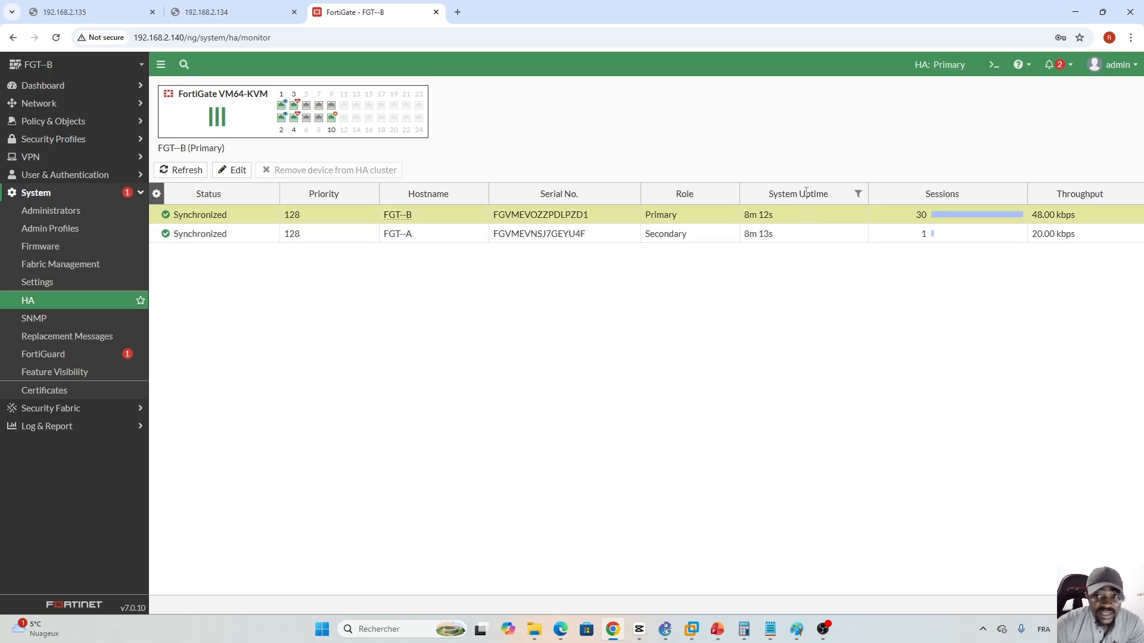
{"action": "left_click", "coordinate": [718, 630]}
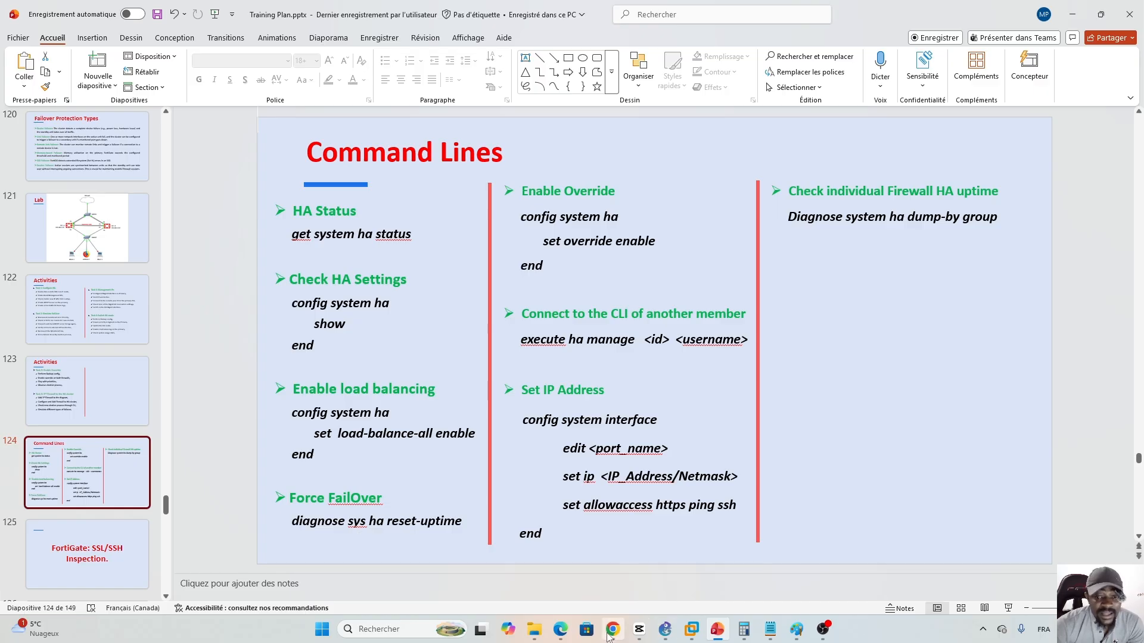
{"action": "key", "text": "alt+Tab"}
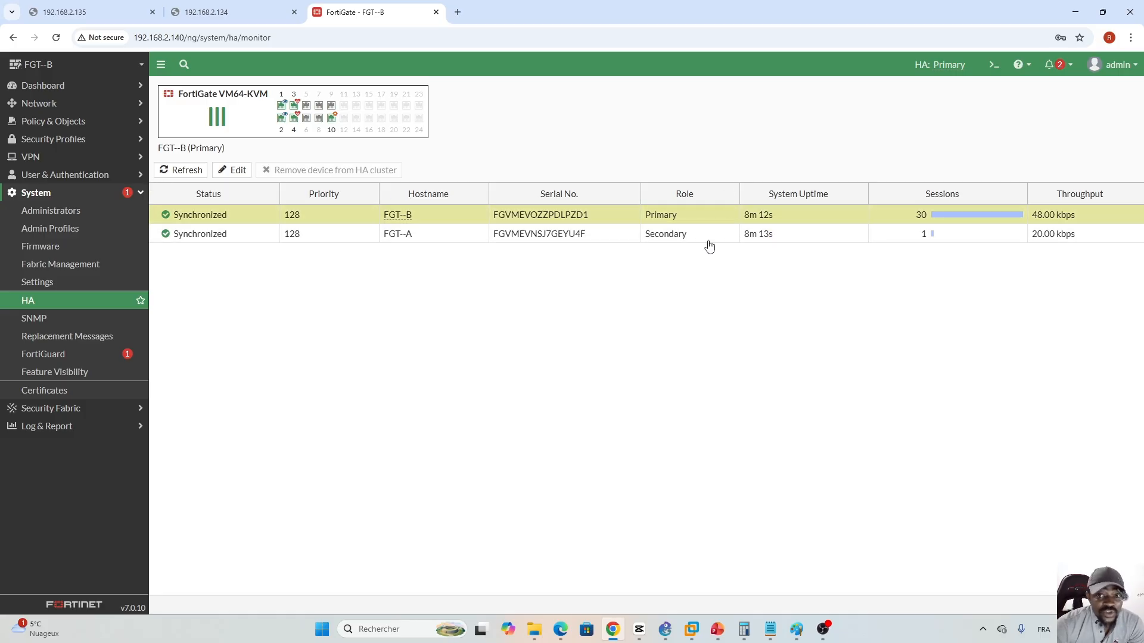
- Shorten 'system' to 'sys' in the HA command on the Command Lines slide
{"action": "left_click", "coordinate": [993, 64]}
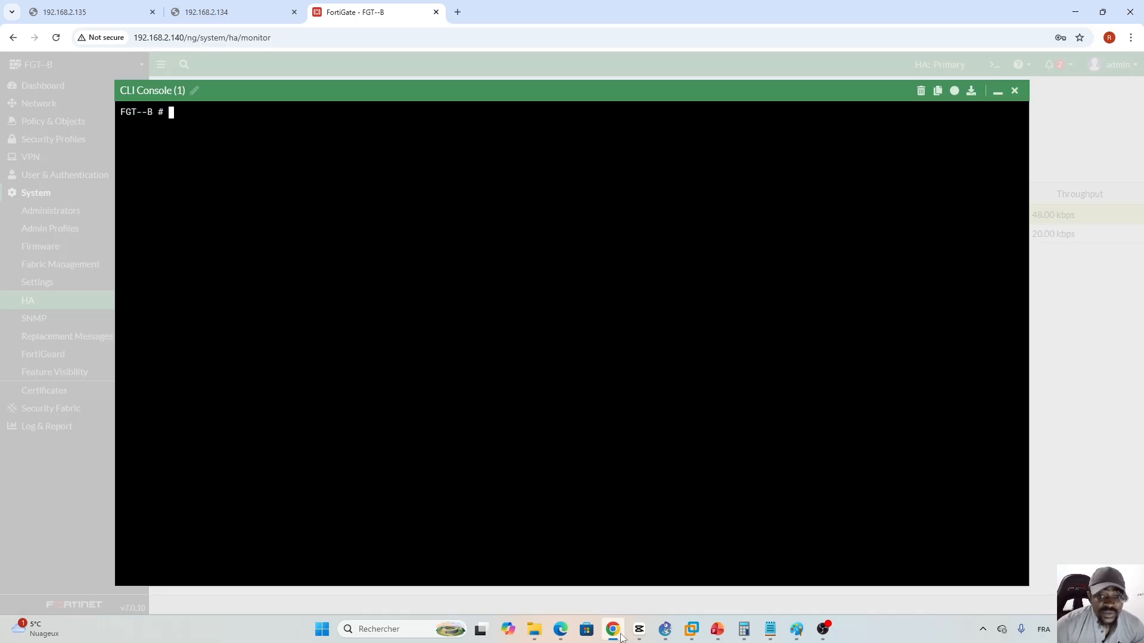
{"action": "left_click", "coordinate": [717, 630]}
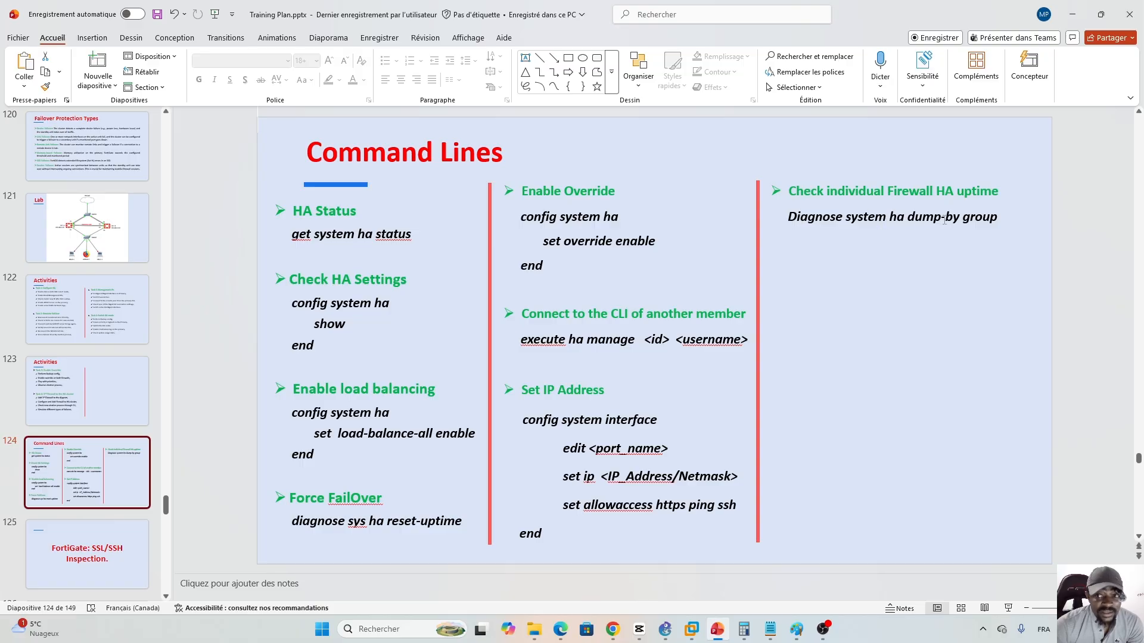
{"action": "left_click", "coordinate": [886, 217]}
{"action": "key", "text": "BackSpace"}
{"action": "key", "text": "BackSpace"}
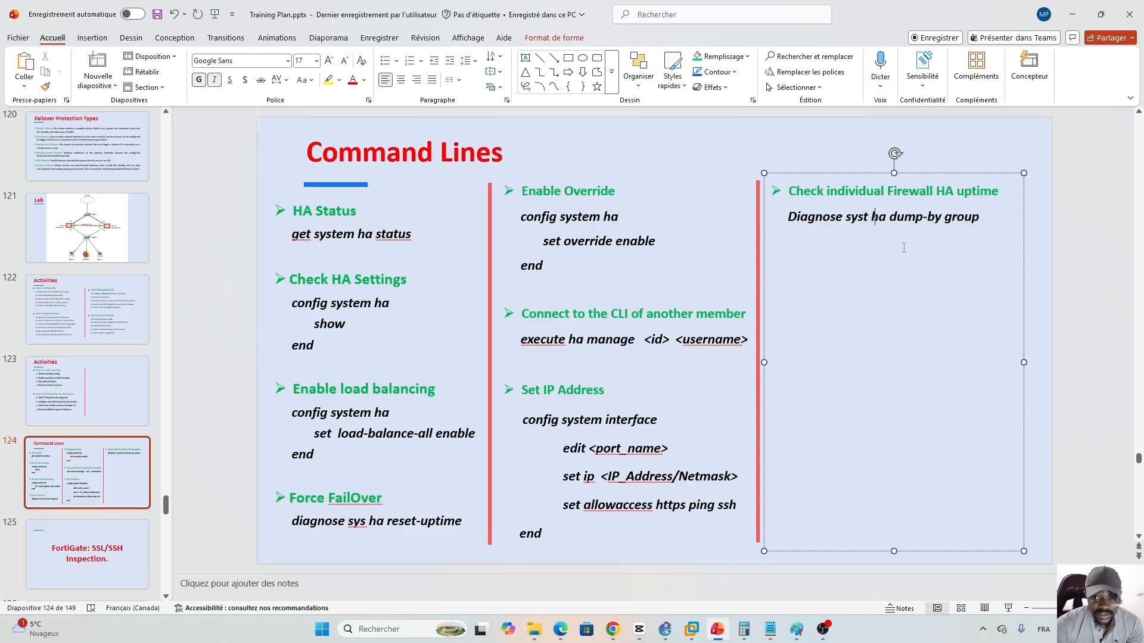
{"action": "key", "text": "BackSpace"}
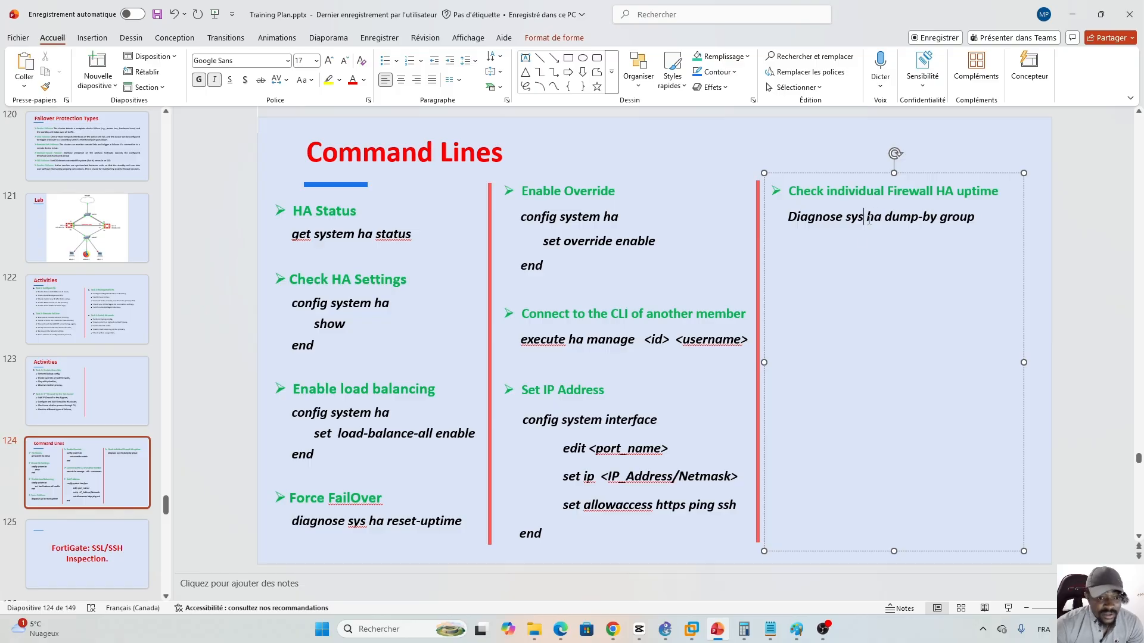
{"action": "left_click", "coordinate": [613, 629]}
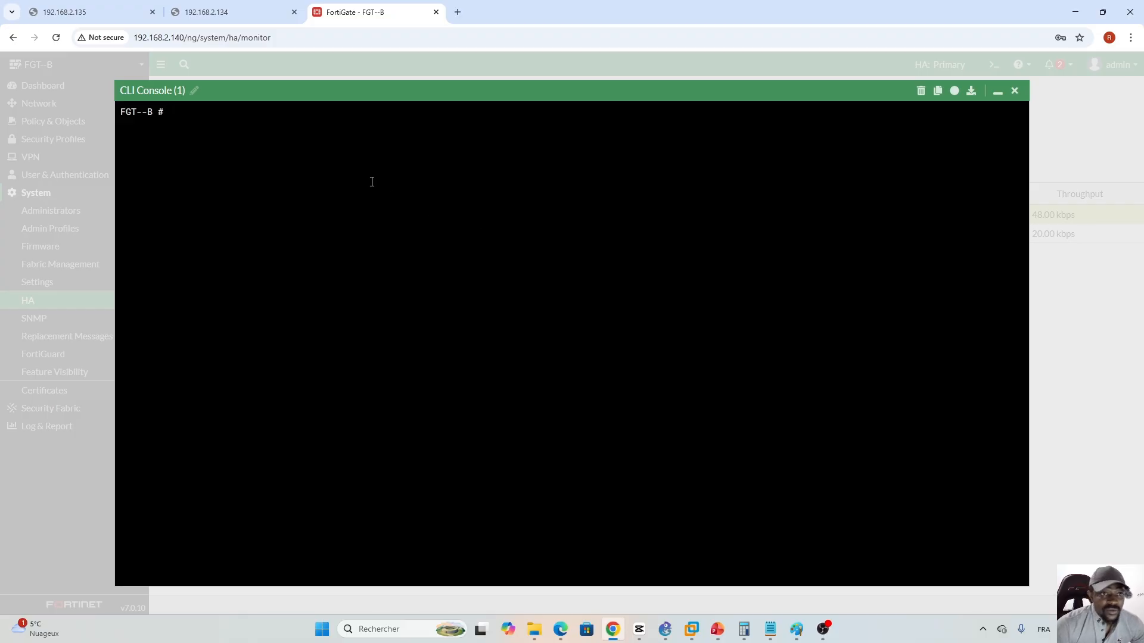
- Run 'diagnose sys ha dump-by group', highlighting the uptime and reset count fields, then minimise the console
{"action": "type", "text": "diagnose "}
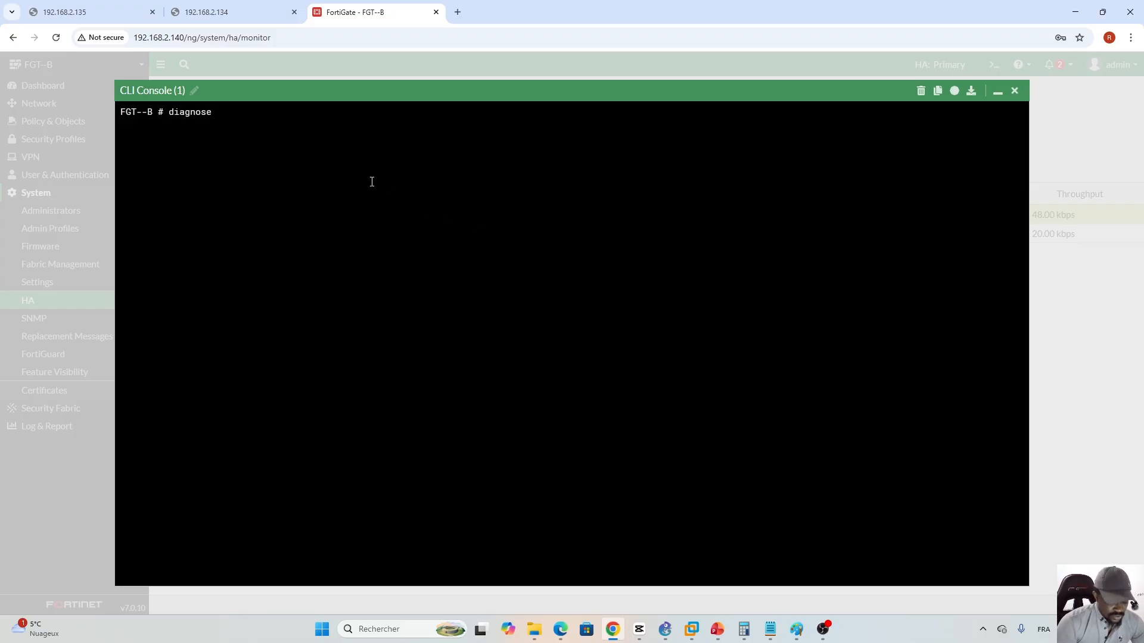
{"action": "type", "text": "sys ha "}
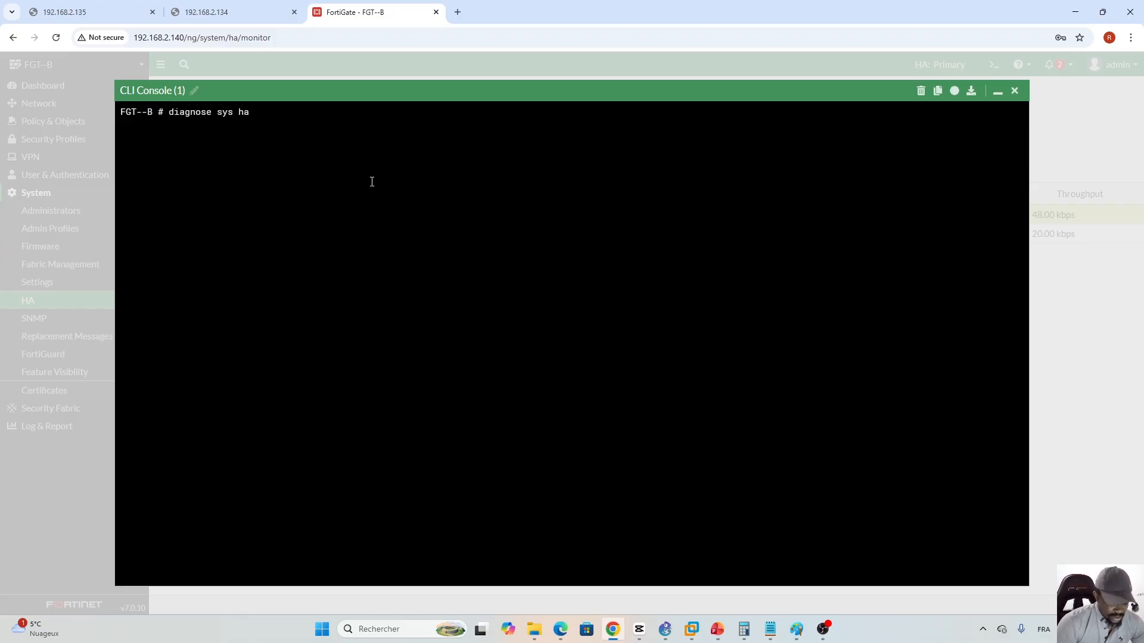
{"action": "type", "text": "dump-by group"}
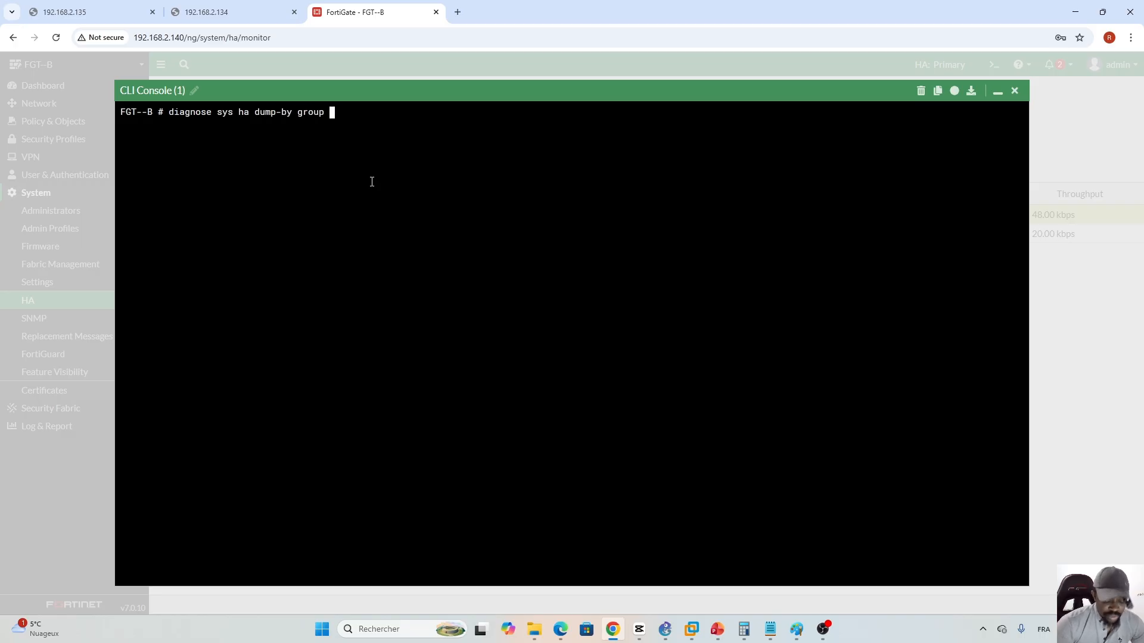
{"action": "key", "text": "Return"}
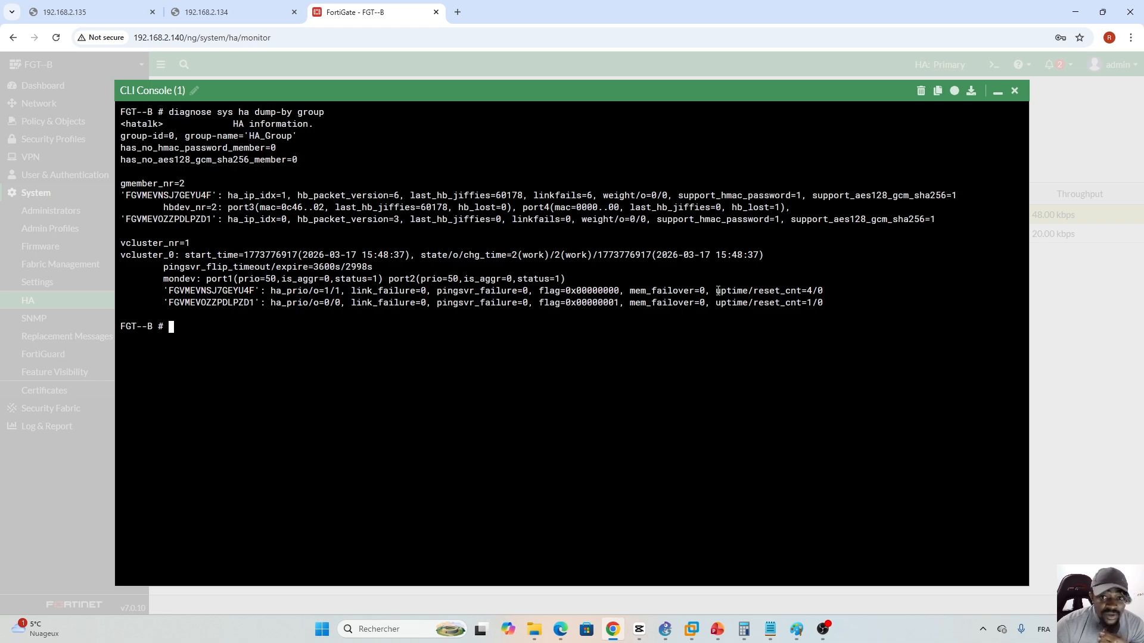
{"action": "left_click_drag", "start_coordinate": [716, 290], "coordinate": [745, 291]}
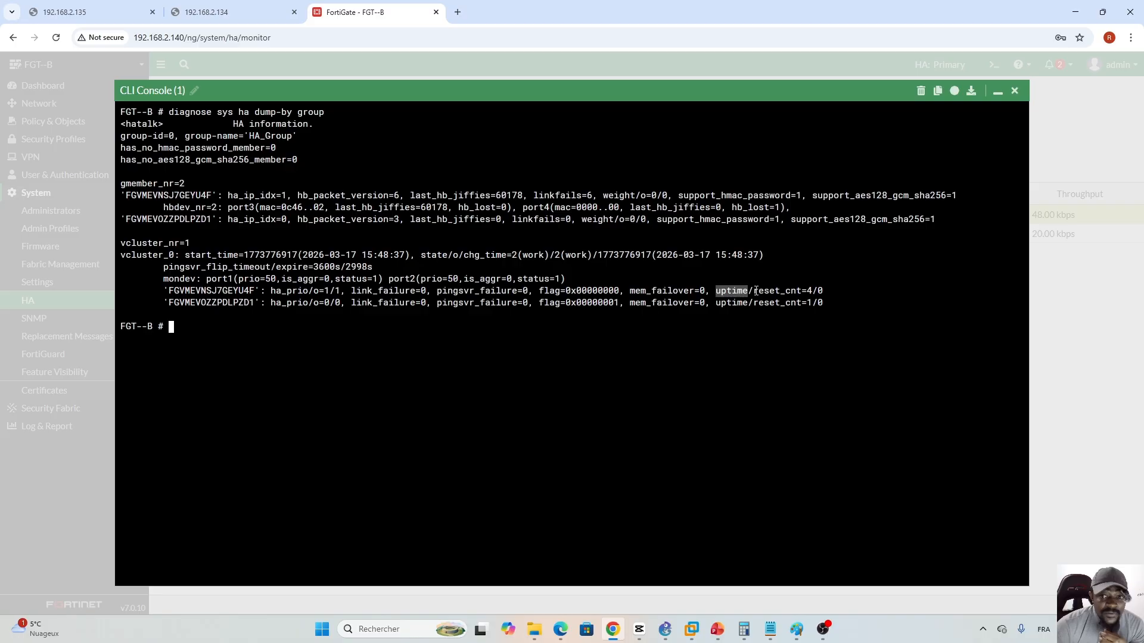
{"action": "left_click_drag", "start_coordinate": [753, 290], "coordinate": [778, 291]}
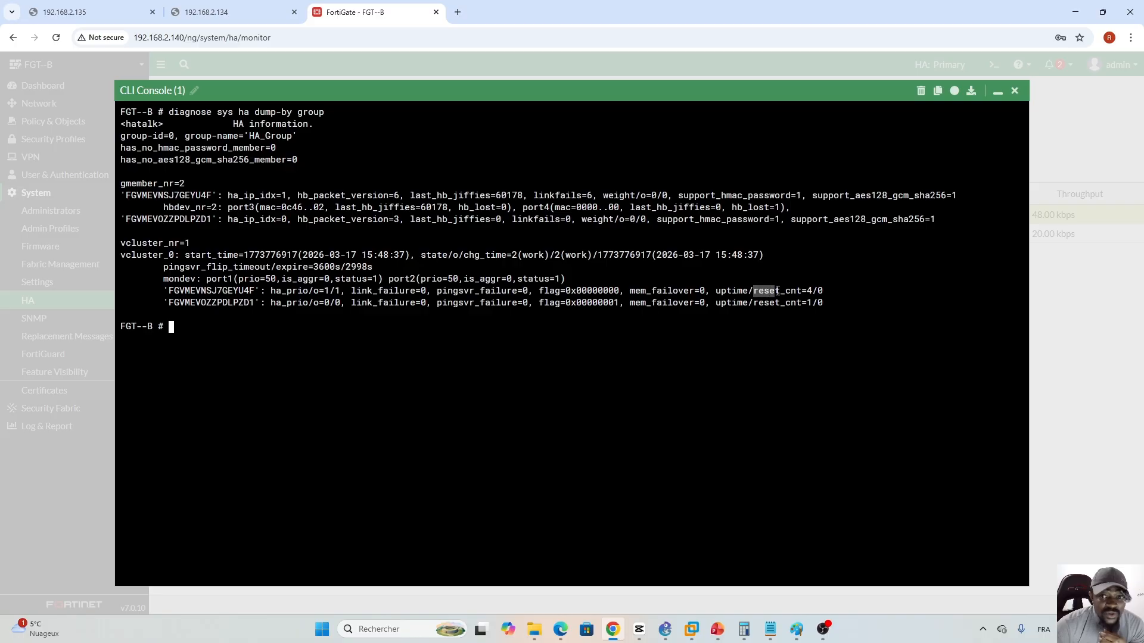
{"action": "left_click", "coordinate": [775, 324]}
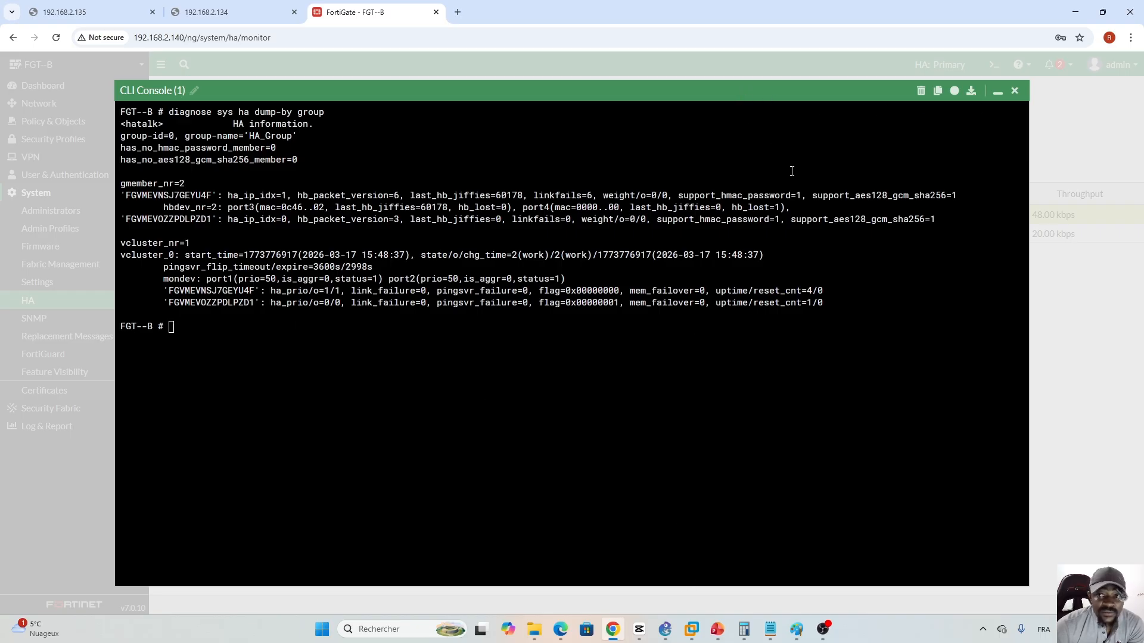
{"action": "left_click", "coordinate": [998, 91]}
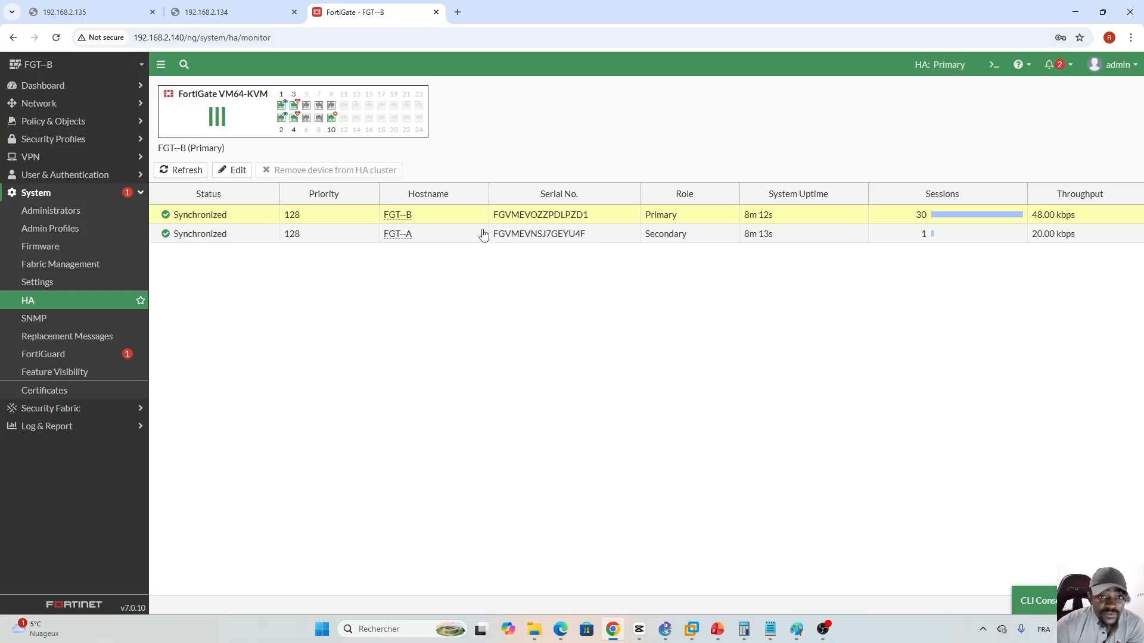
- Reopen the CLI console, highlight chg_time in the dump-by-group output, and minimise it again
{"action": "left_click", "coordinate": [717, 631]}
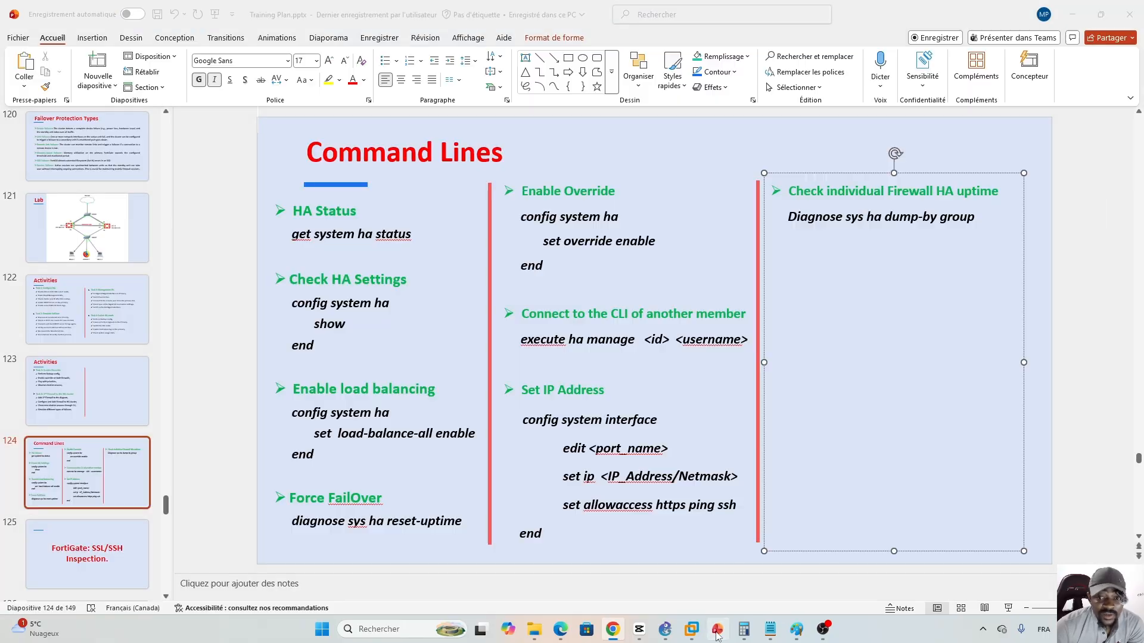
{"action": "left_click", "coordinate": [716, 632]}
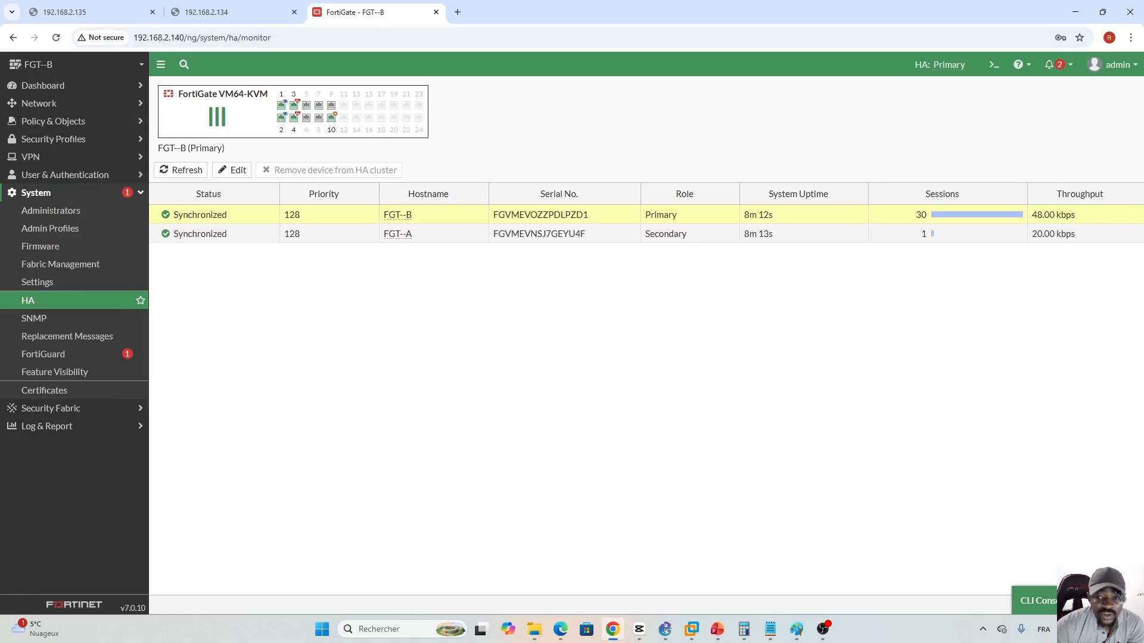
{"action": "left_click", "coordinate": [1065, 601]}
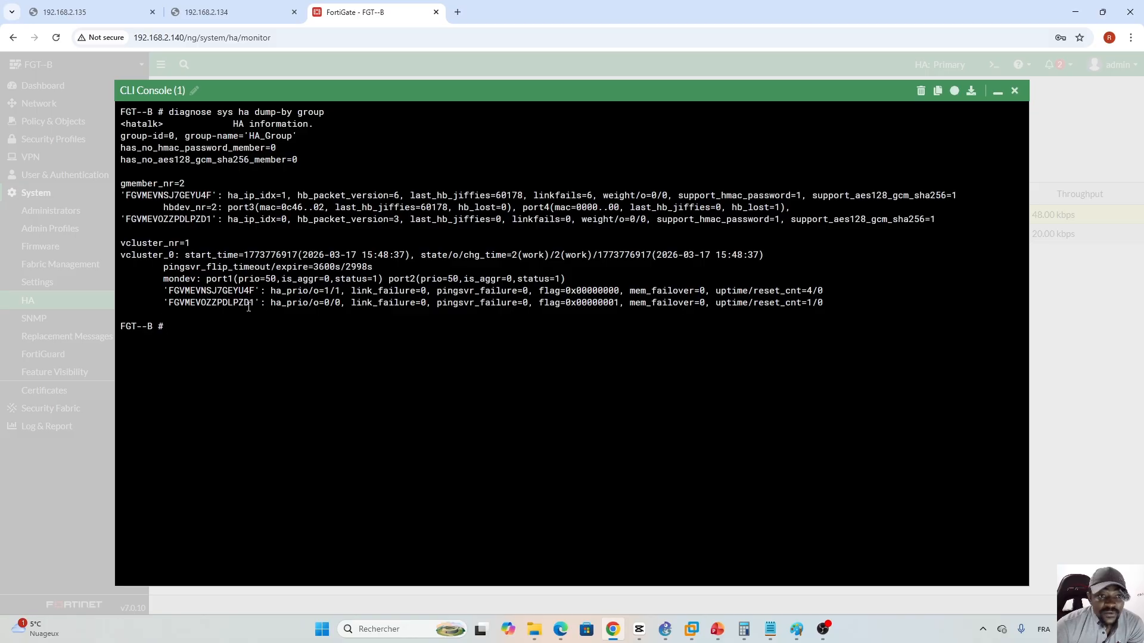
{"action": "left_click_drag", "start_coordinate": [463, 255], "coordinate": [502, 255]}
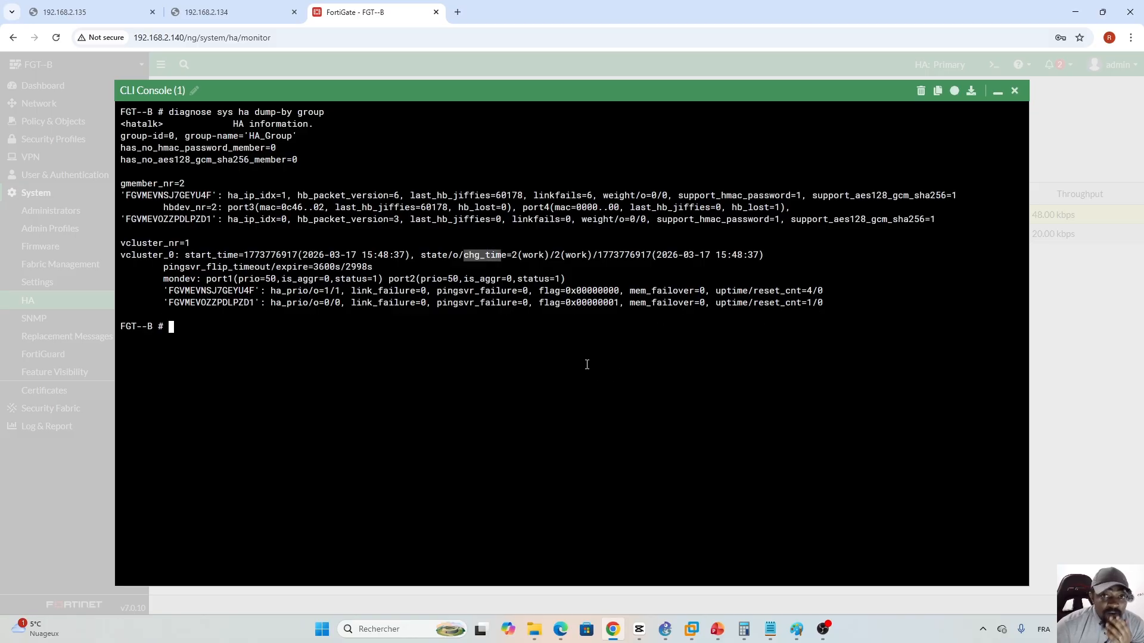
{"action": "left_click", "coordinate": [1013, 91]}
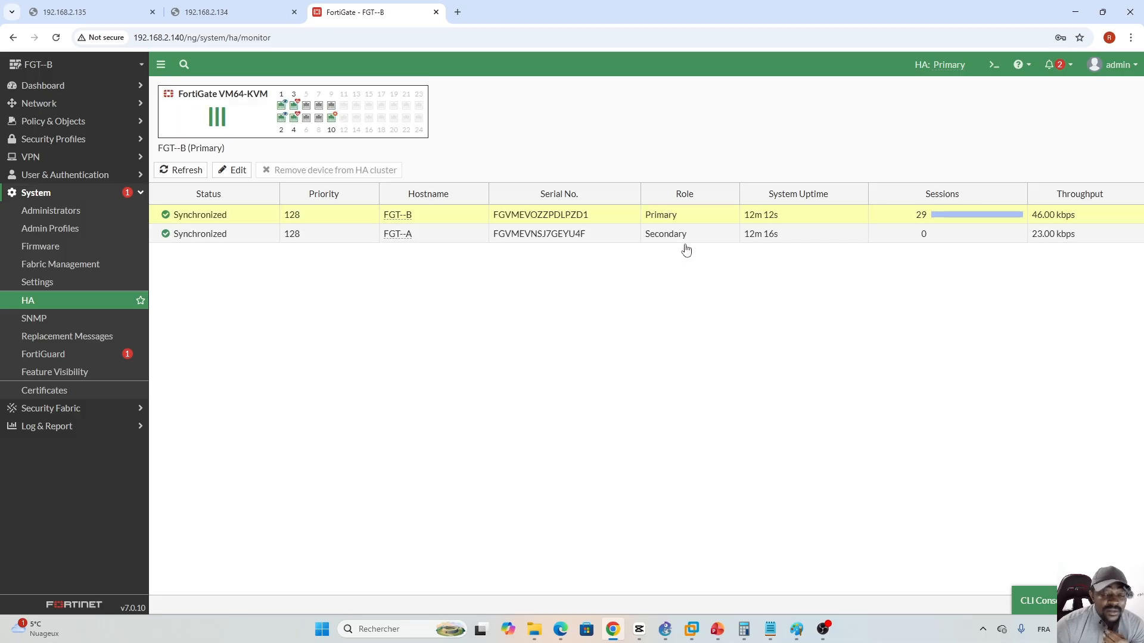
- Review Activities slide 122 and Command Lines slide 124, then return to the HA monitor
{"action": "left_click", "coordinate": [716, 636]}
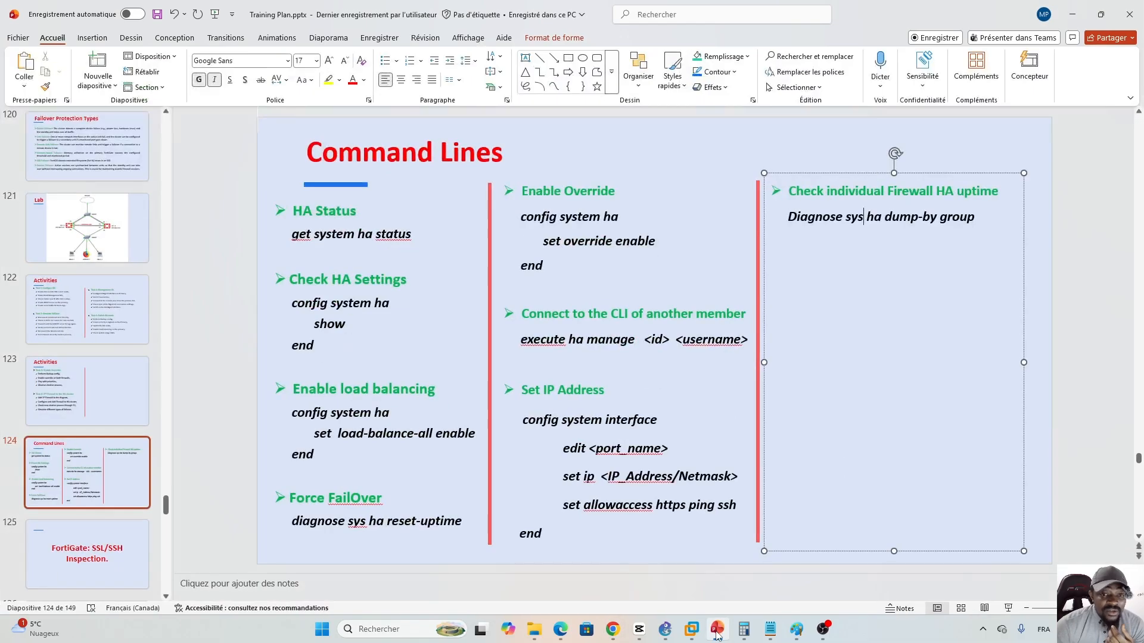
{"action": "left_click", "coordinate": [87, 310]}
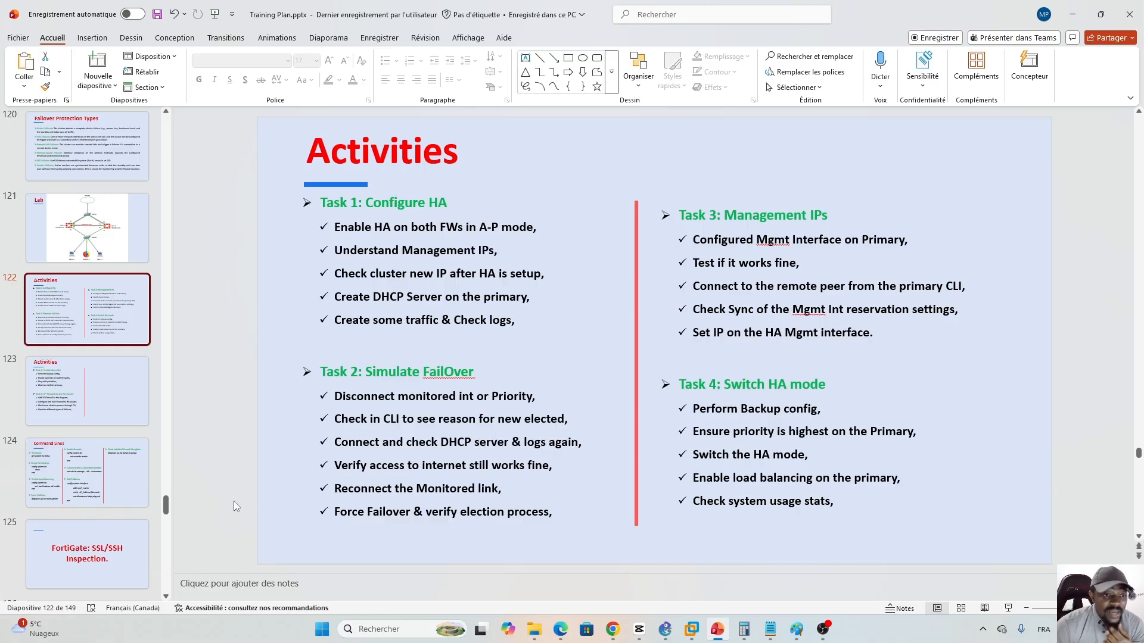
{"action": "left_click", "coordinate": [58, 443]}
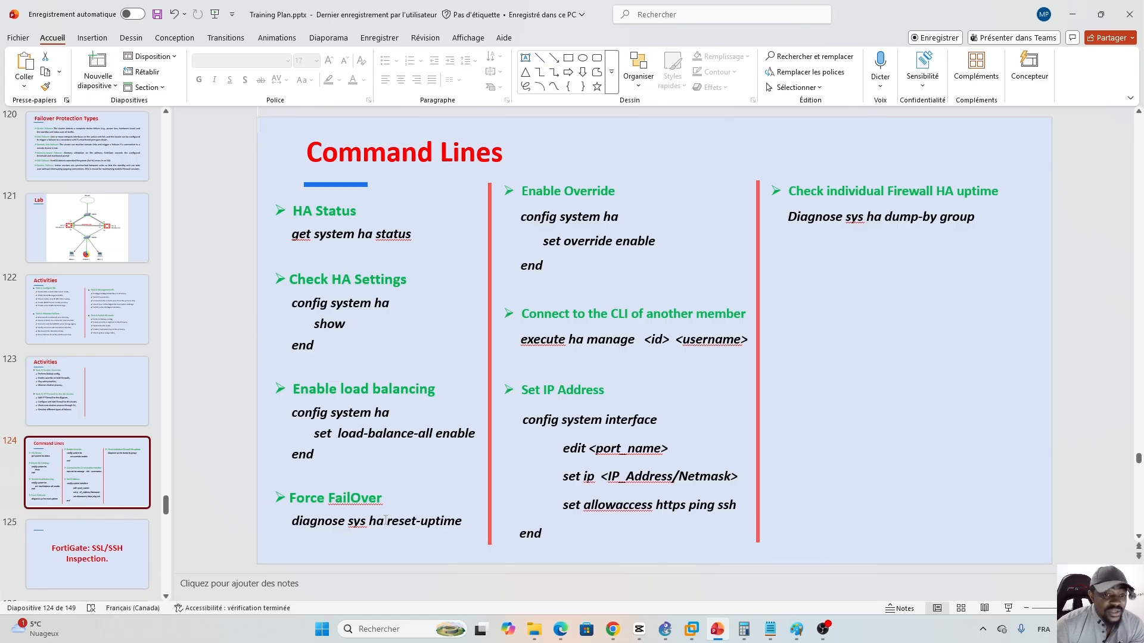
{"action": "left_click", "coordinate": [612, 629]}
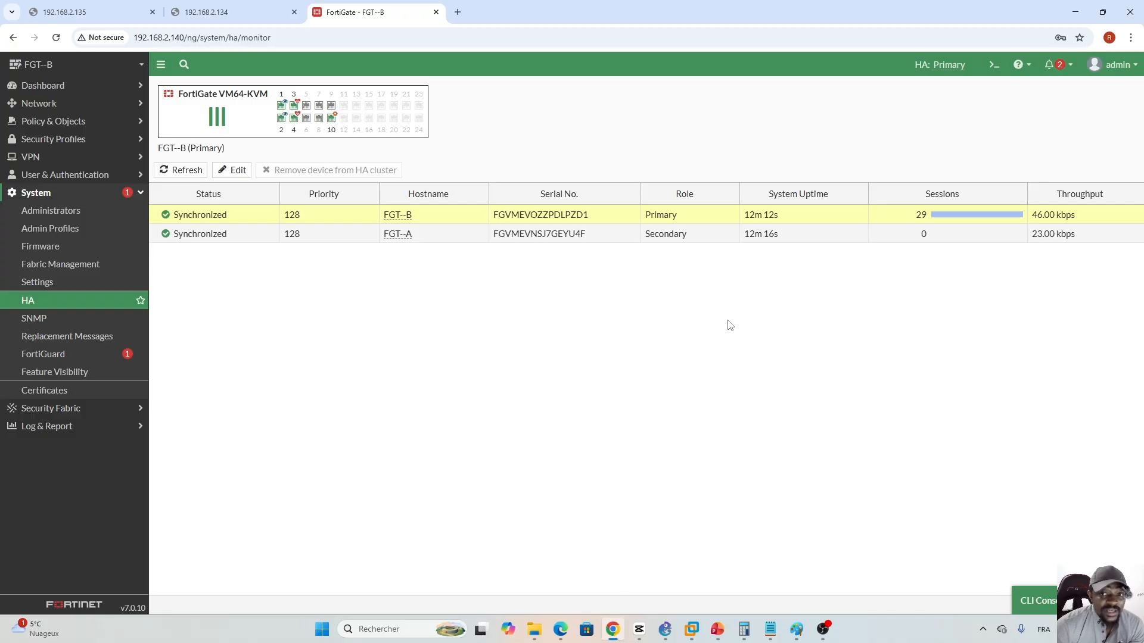
- Inspect the port panels of FGT--A (Secondary) and FGT--B (Primary) in the HA monitor
{"action": "left_click", "coordinate": [687, 239]}
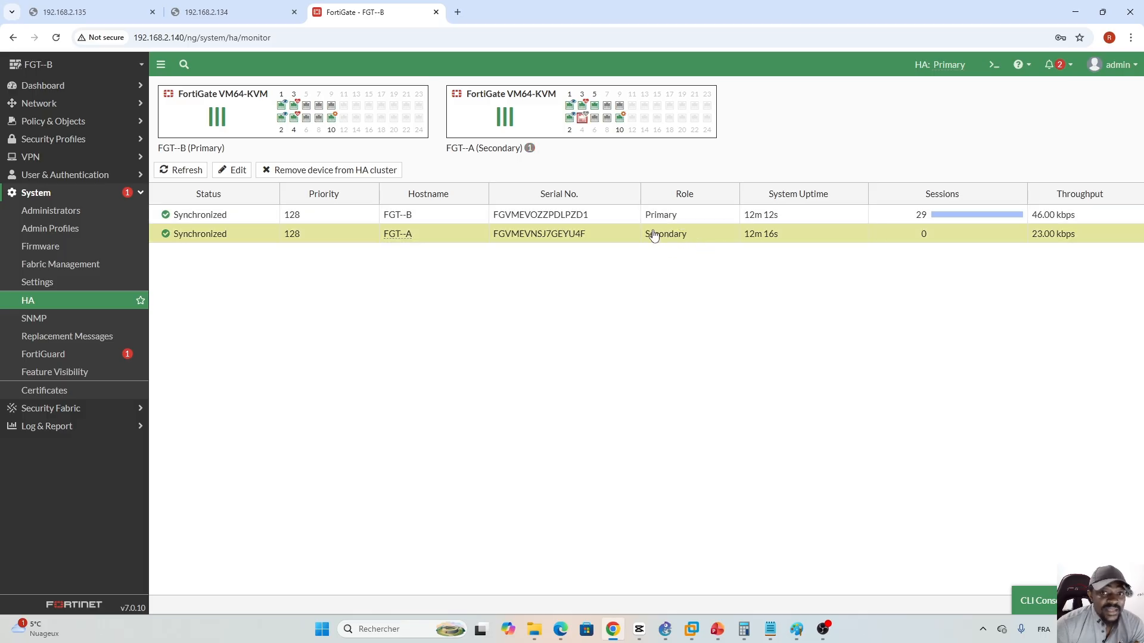
{"action": "left_click", "coordinate": [690, 220]}
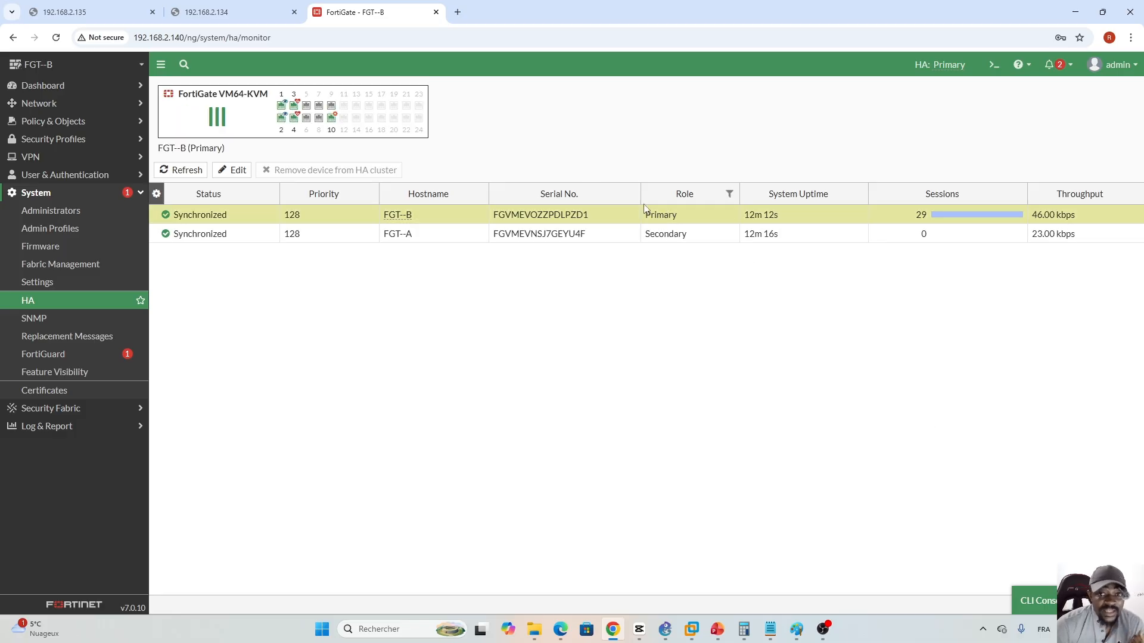
- Run 'diagnose sys ha reset-uptime' in FGT--B's CLI console to force an HA failover
{"action": "left_click", "coordinate": [1055, 600]}
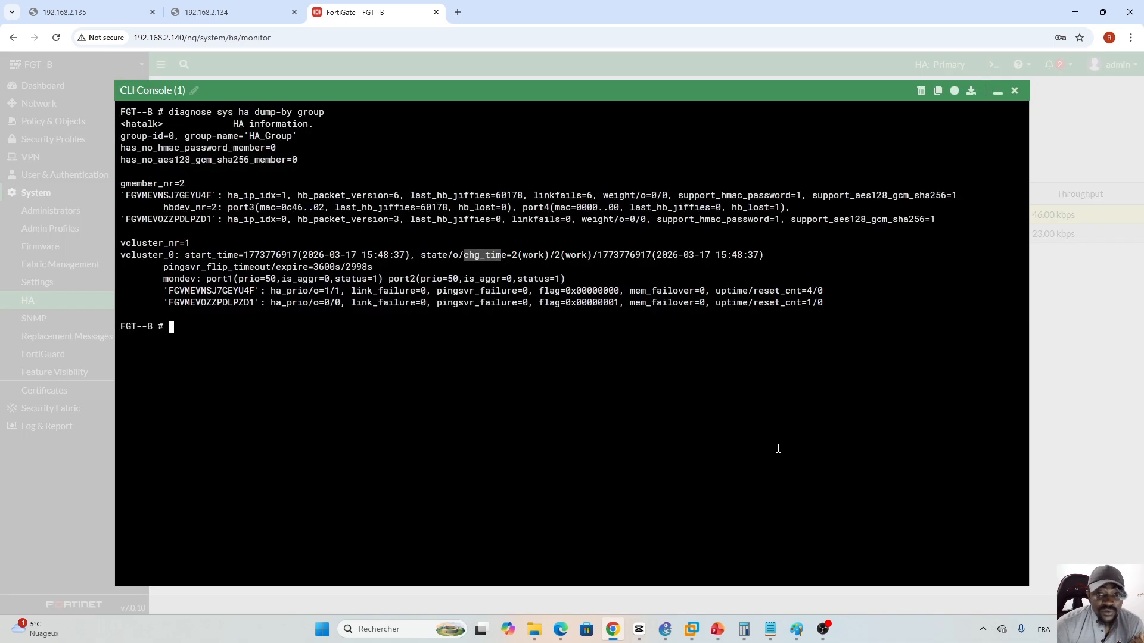
{"action": "left_click", "coordinate": [303, 334]}
{"action": "type", "text": "di"}
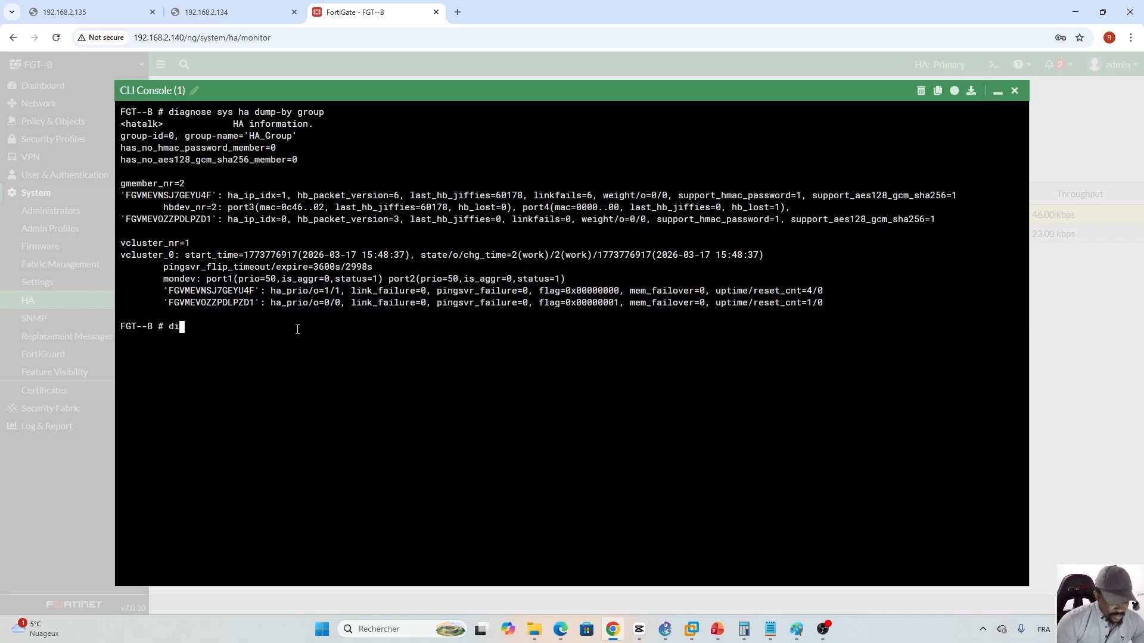
{"action": "type", "text": "agnose su"}
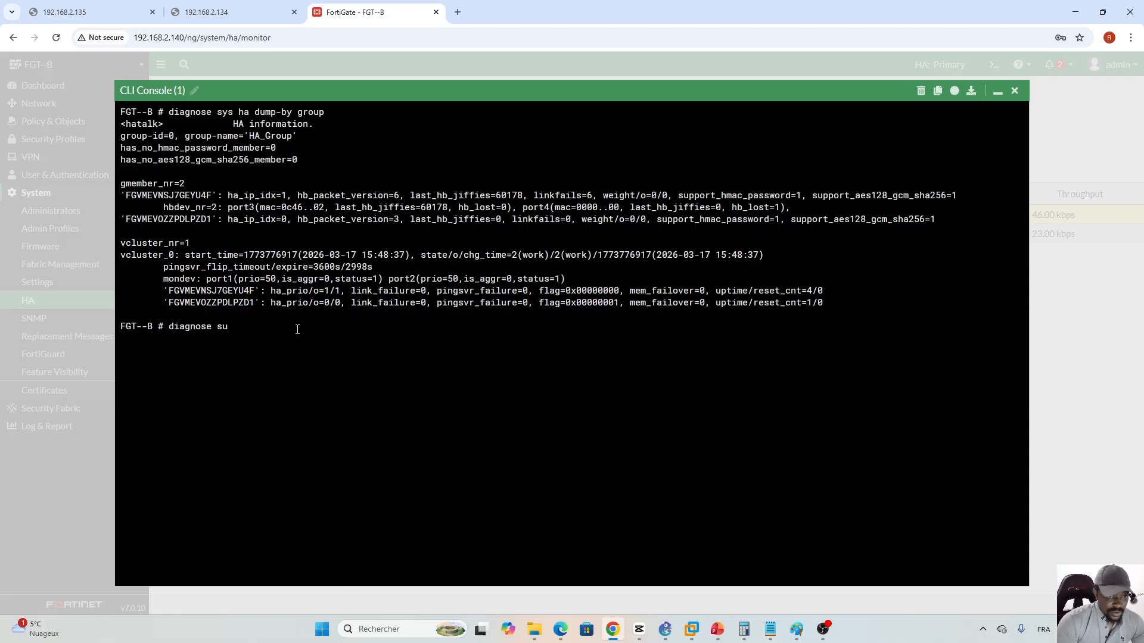
{"action": "type", "text": "y"}
{"action": "key", "text": "BackSpace"}
{"action": "key", "text": "BackSpace"}
{"action": "type", "text": "ys ha "}
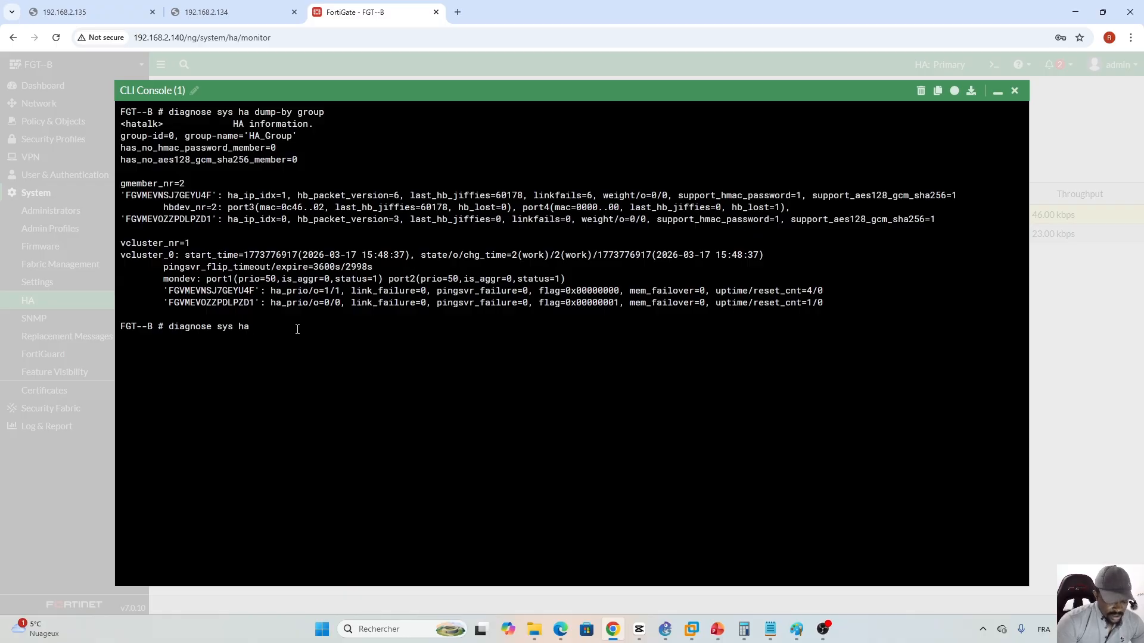
{"action": "type", "text": "res"}
{"action": "key", "text": "Tab"}
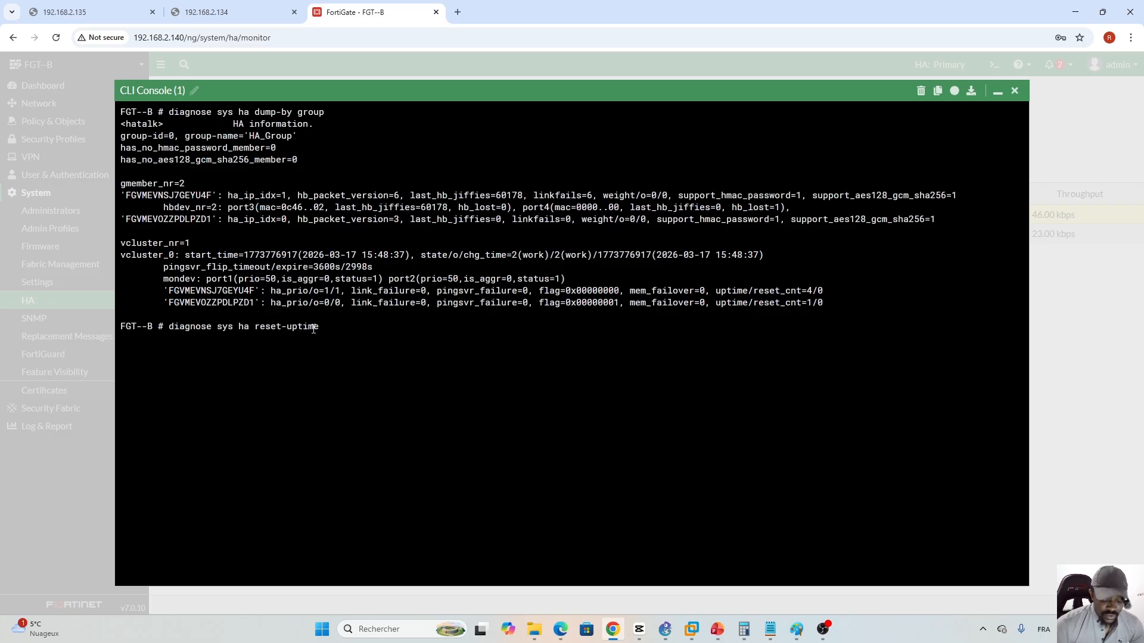
{"action": "key", "text": "Return"}
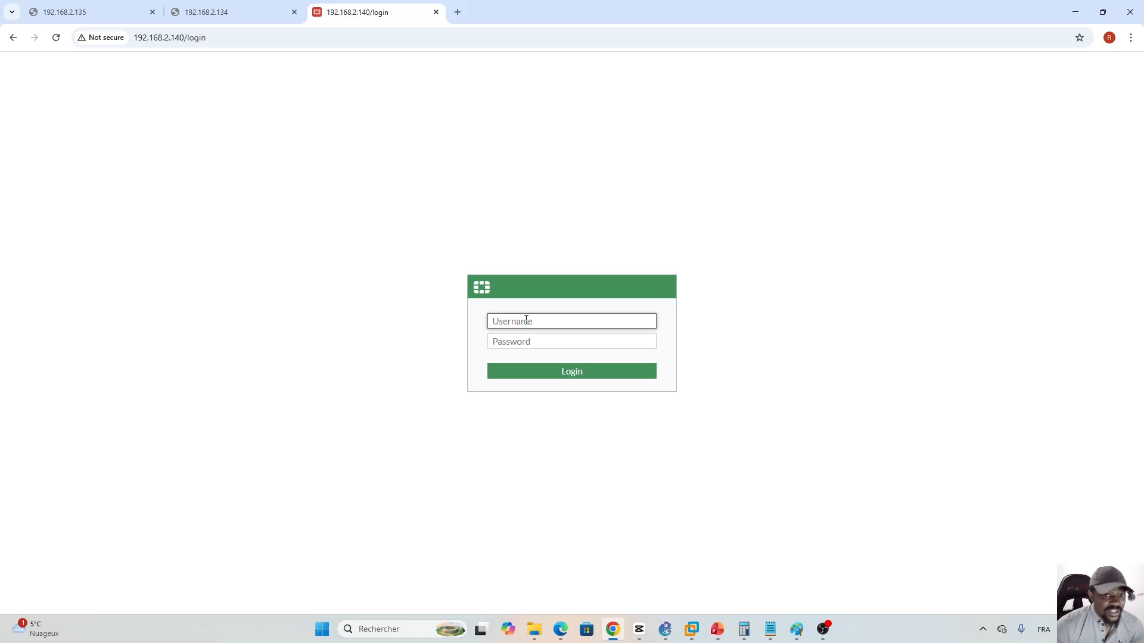
- Log back in as admin and open the System > HA monitor page
{"action": "type", "text": "admin"}
{"action": "key", "text": "Tab"}
{"action": "type", "text": "ad"}
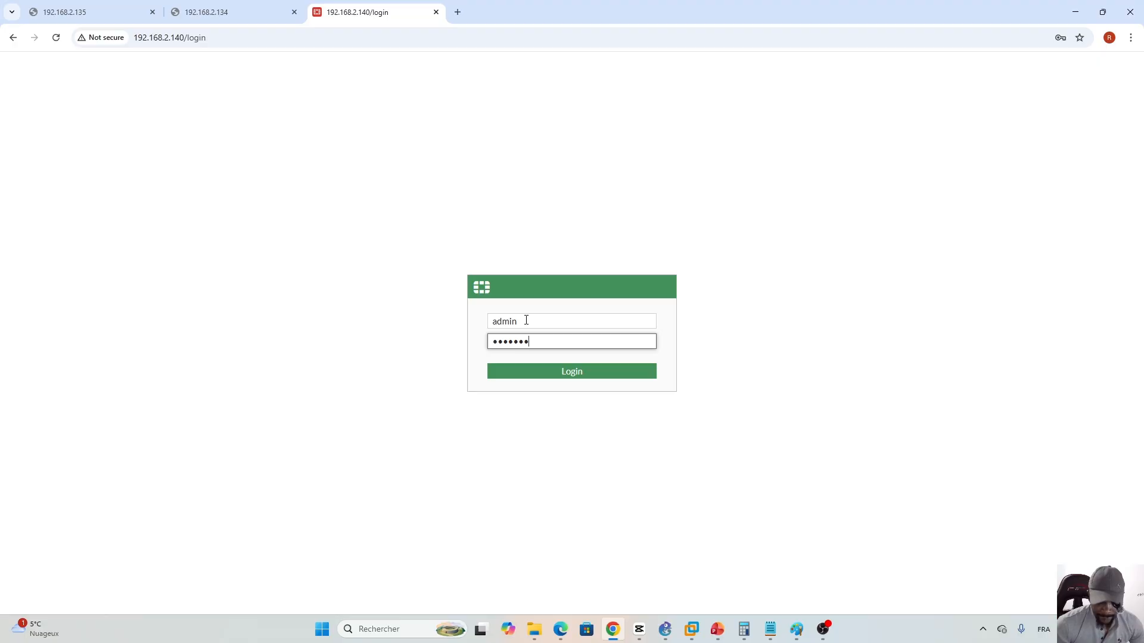
{"action": "key", "text": "Return"}
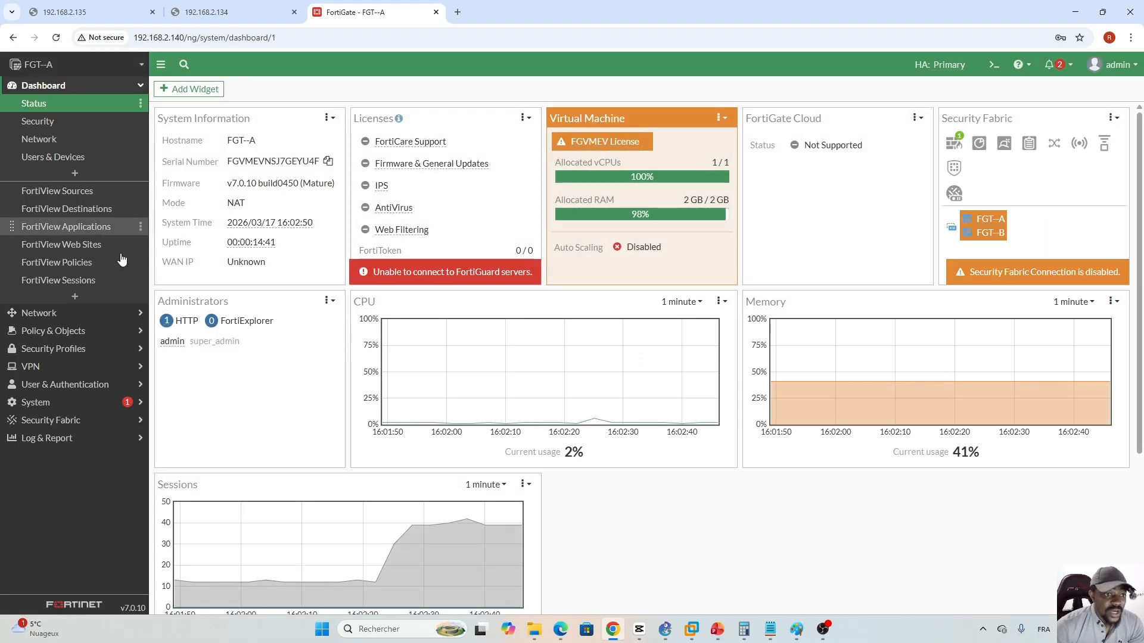
{"action": "left_click", "coordinate": [53, 402]}
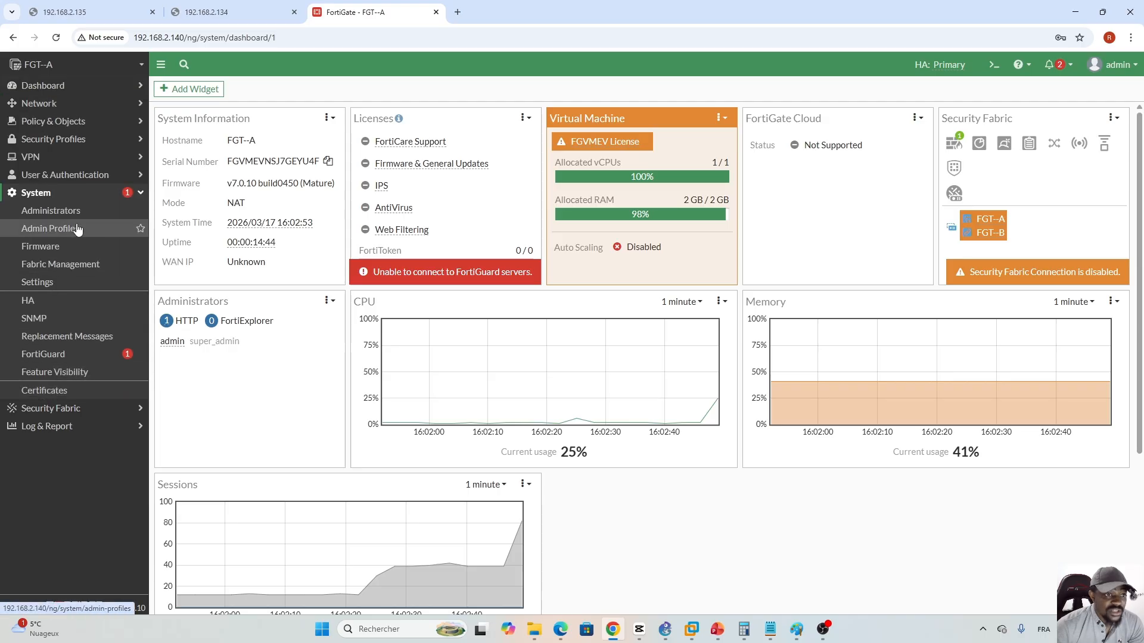
{"action": "left_click", "coordinate": [43, 302]}
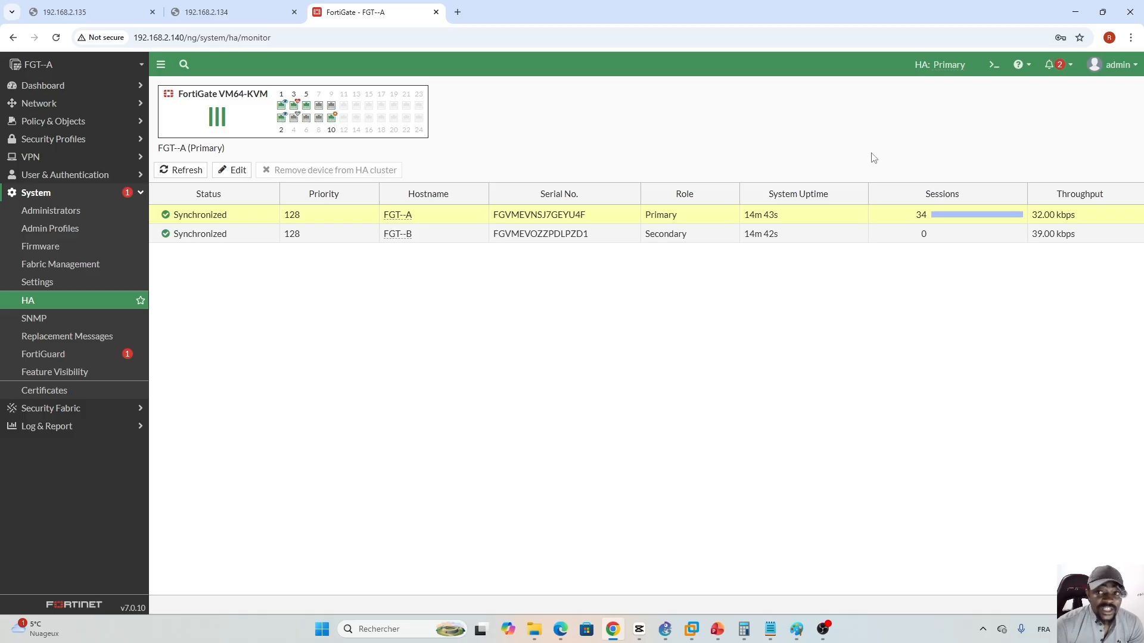
- Run 'diagnose sys ha dump-by group' in FGT--A's CLI console
{"action": "left_click", "coordinate": [994, 65]}
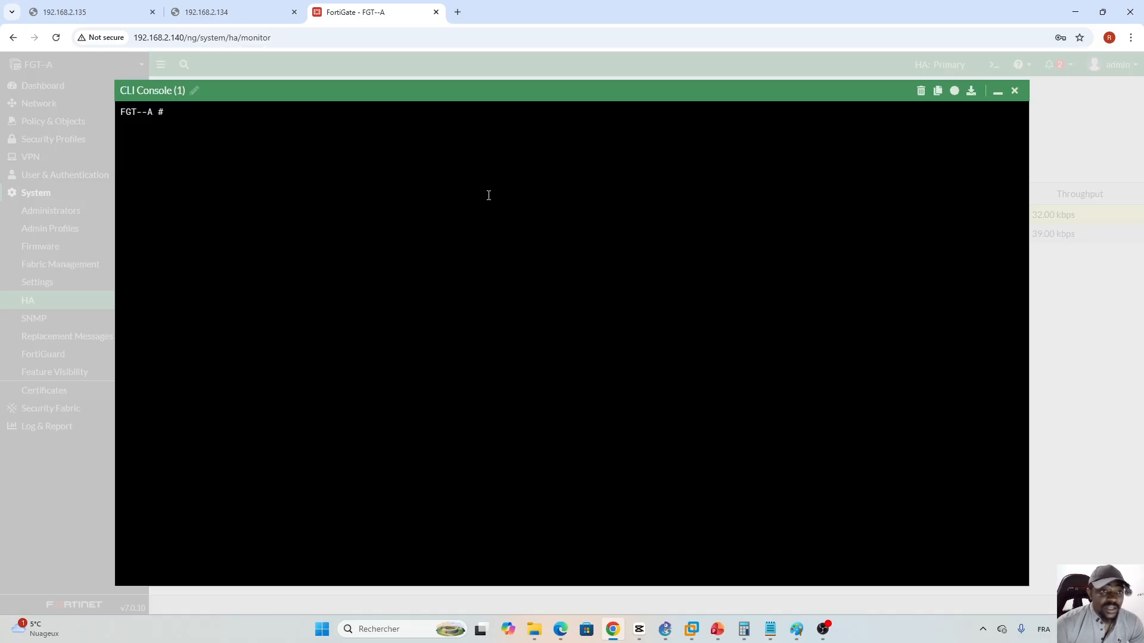
{"action": "type", "text": "diagnose "}
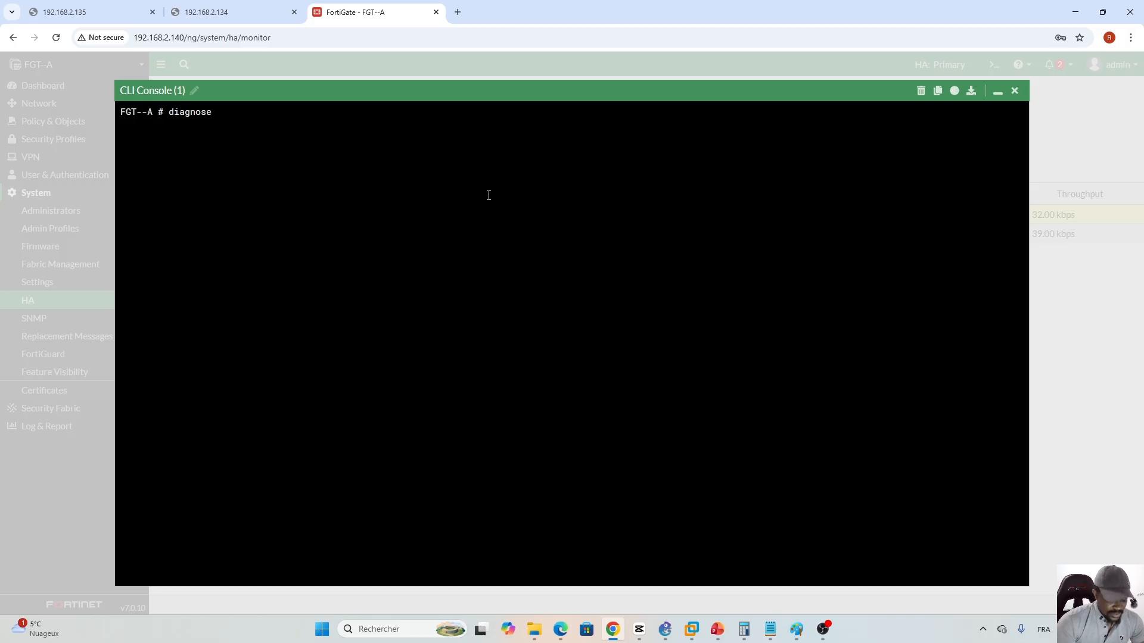
{"action": "type", "text": "sys ha dump-by group"}
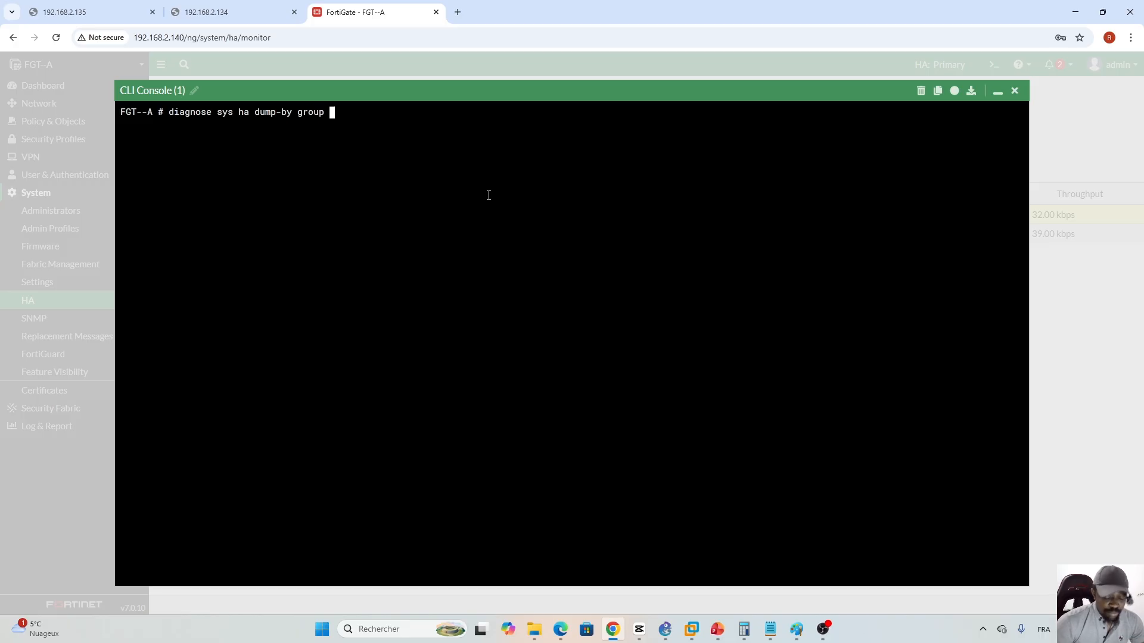
{"action": "key", "text": "Return"}
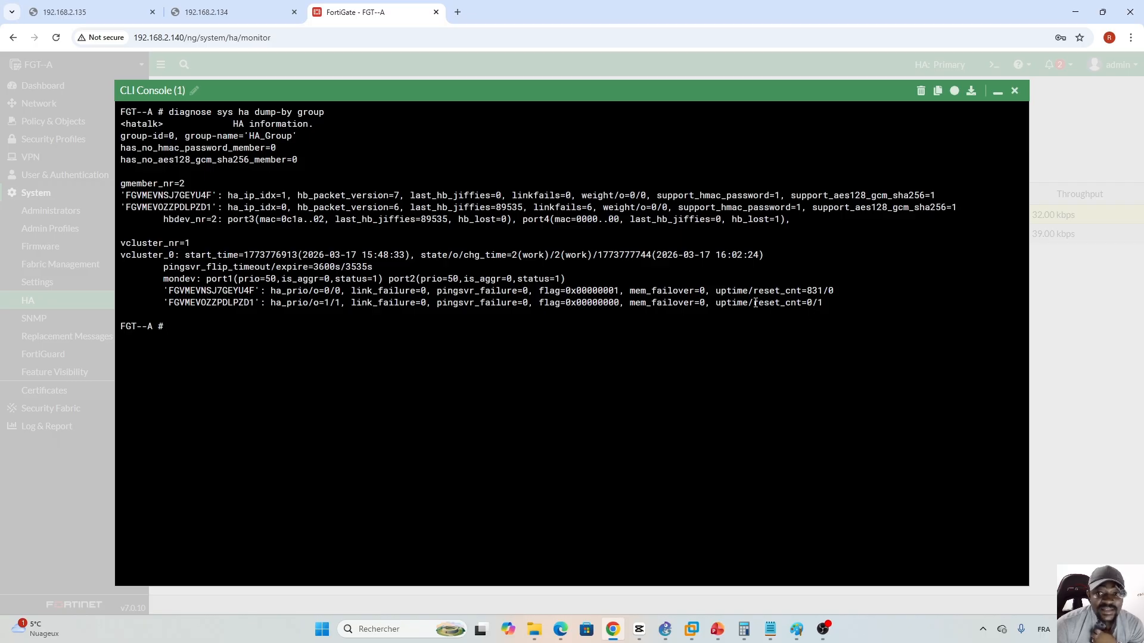
- Inspect the reset_cnt counters in the dump output, then close the console
{"action": "left_click_drag", "start_coordinate": [755, 303], "coordinate": [797, 303]}
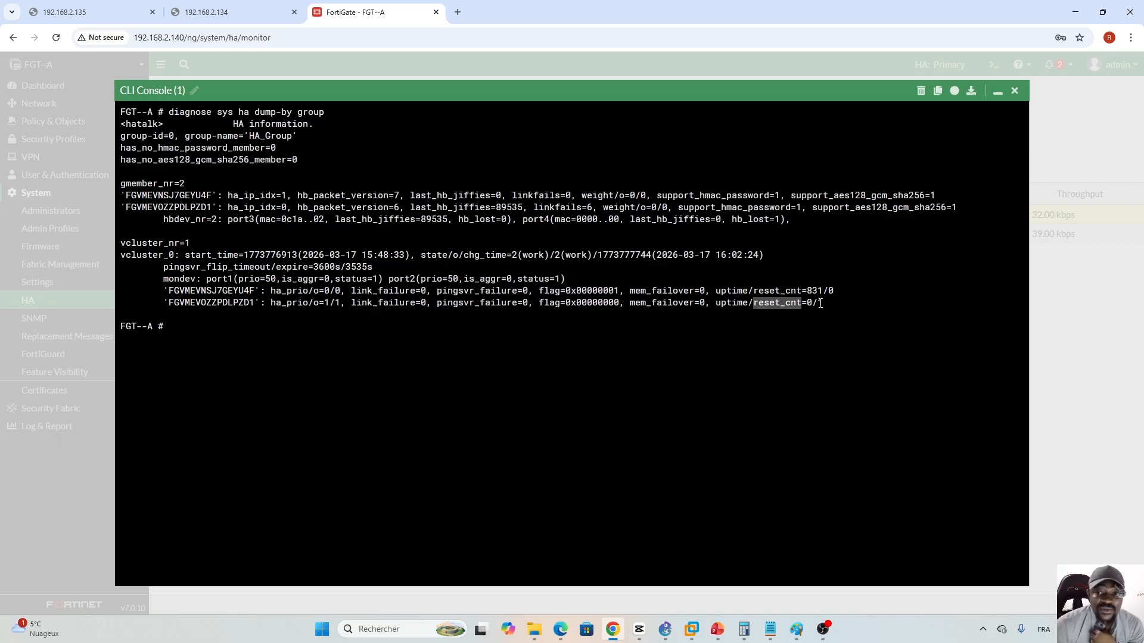
{"action": "left_click", "coordinate": [820, 304]}
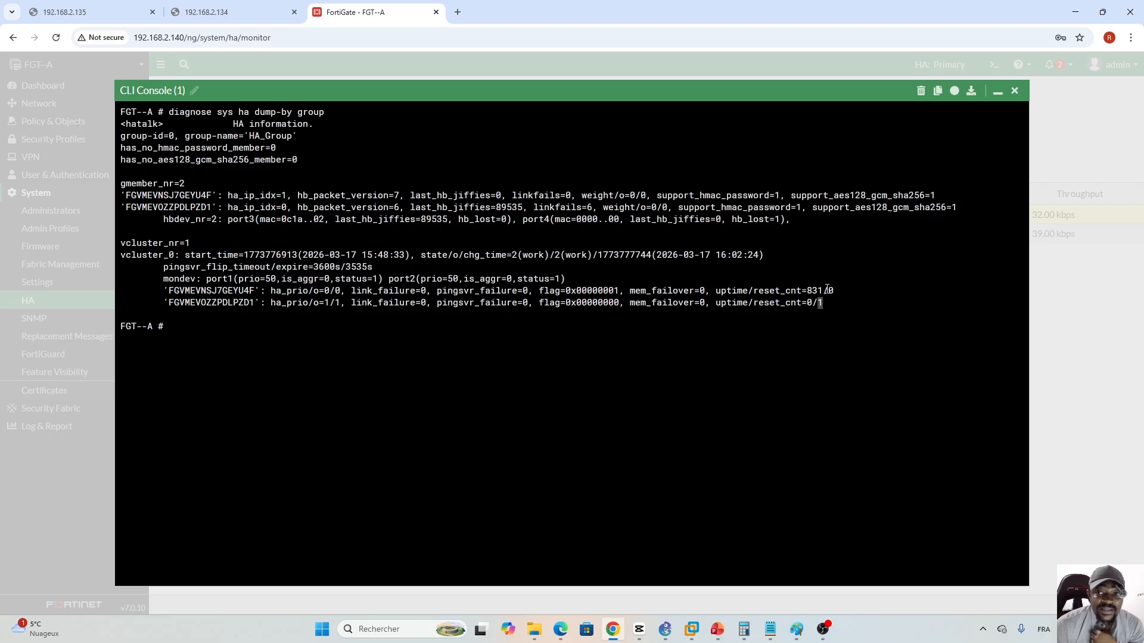
{"action": "left_click_drag", "start_coordinate": [833, 290], "coordinate": [839, 290]}
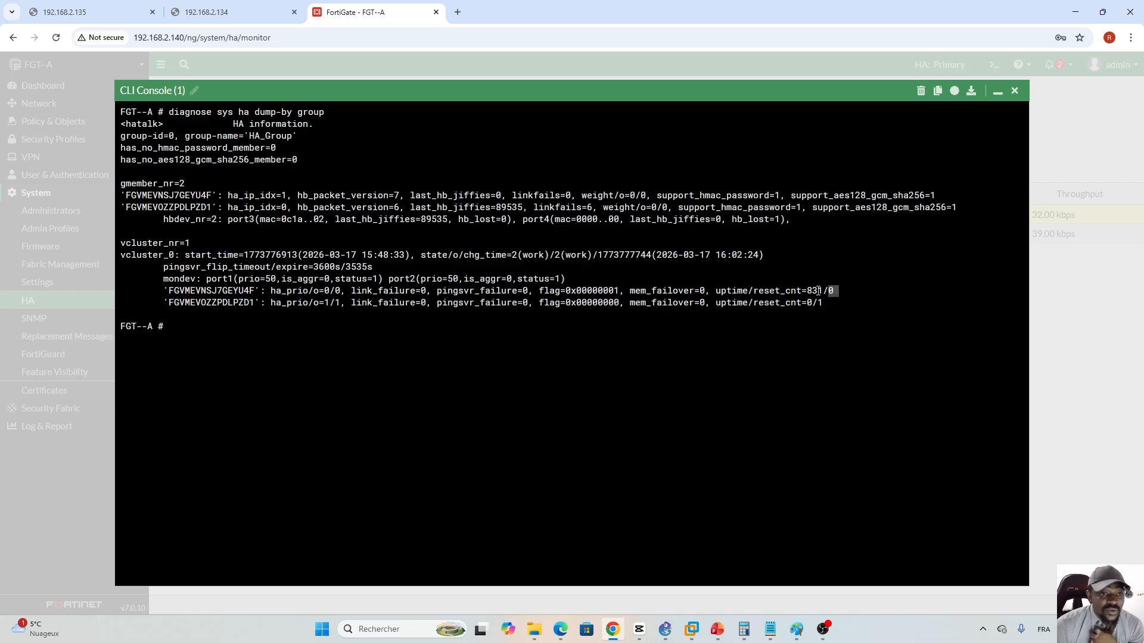
{"action": "left_click", "coordinate": [837, 325]}
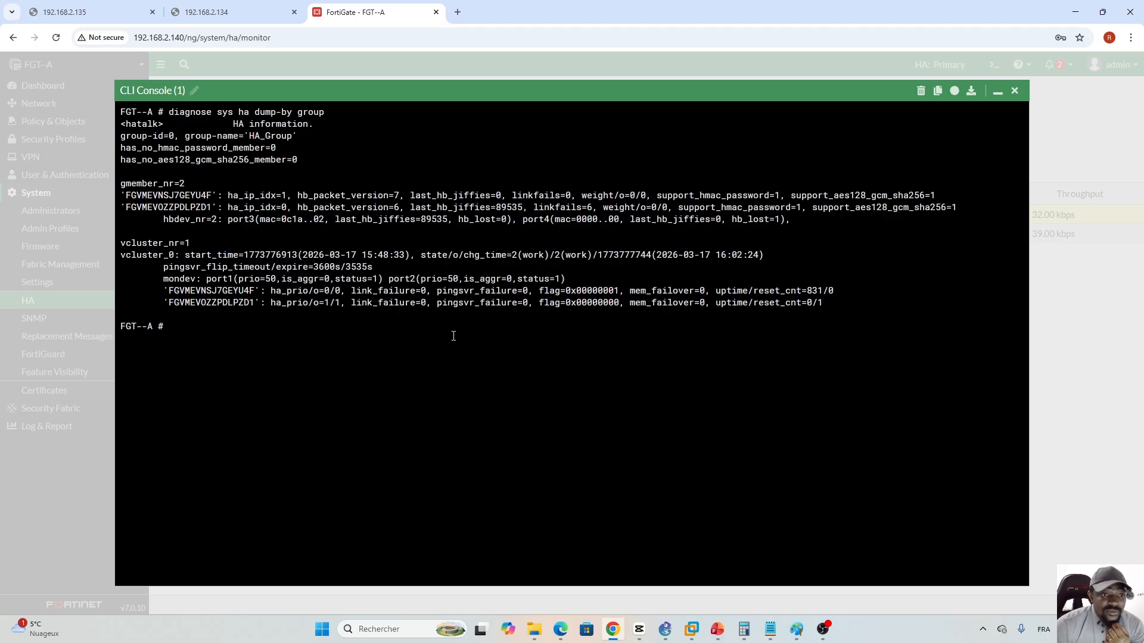
{"action": "left_click", "coordinate": [993, 91]}
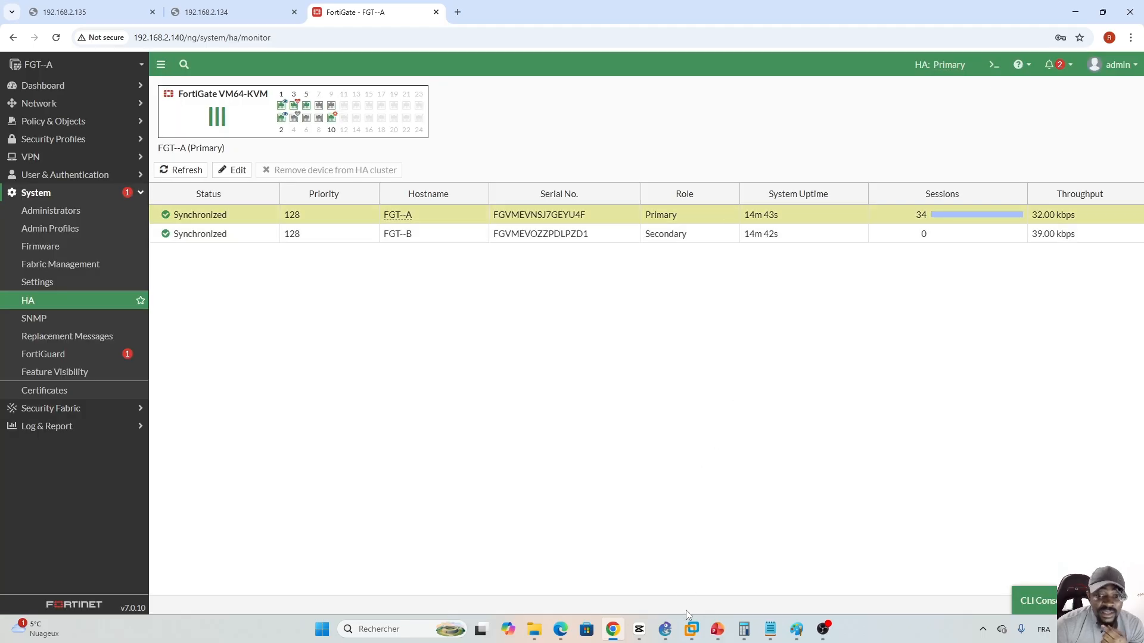
- Present the Activities slides 123 and 122 listing the Management IPs tasks, then return to the browser
{"action": "left_click", "coordinate": [716, 630]}
{"action": "left_click", "coordinate": [87, 391]}
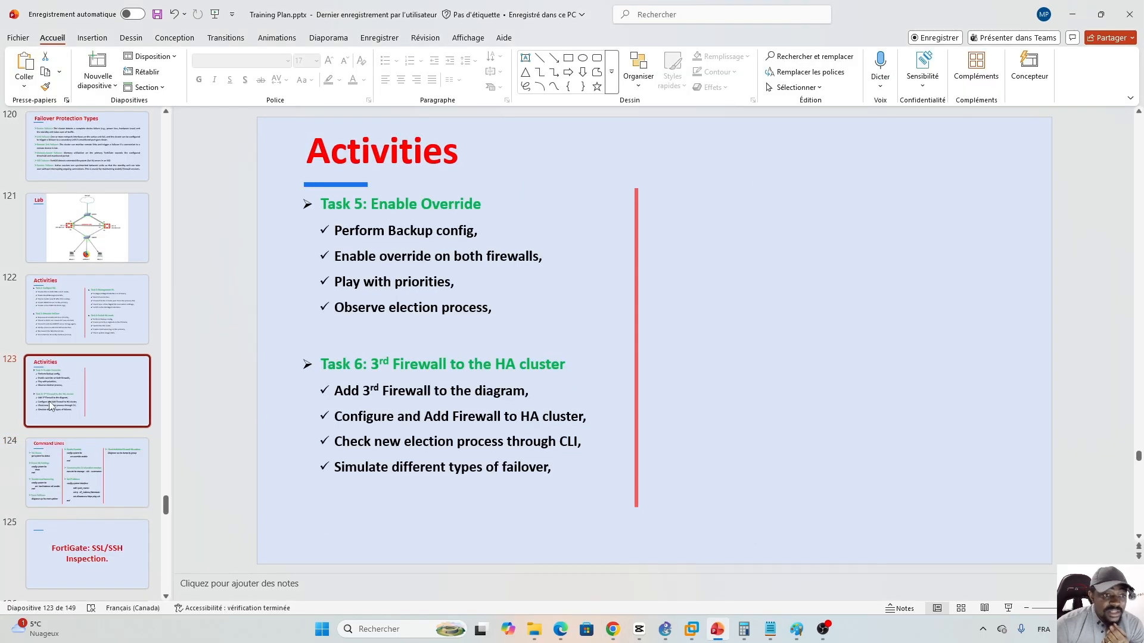
{"action": "left_click", "coordinate": [80, 313]}
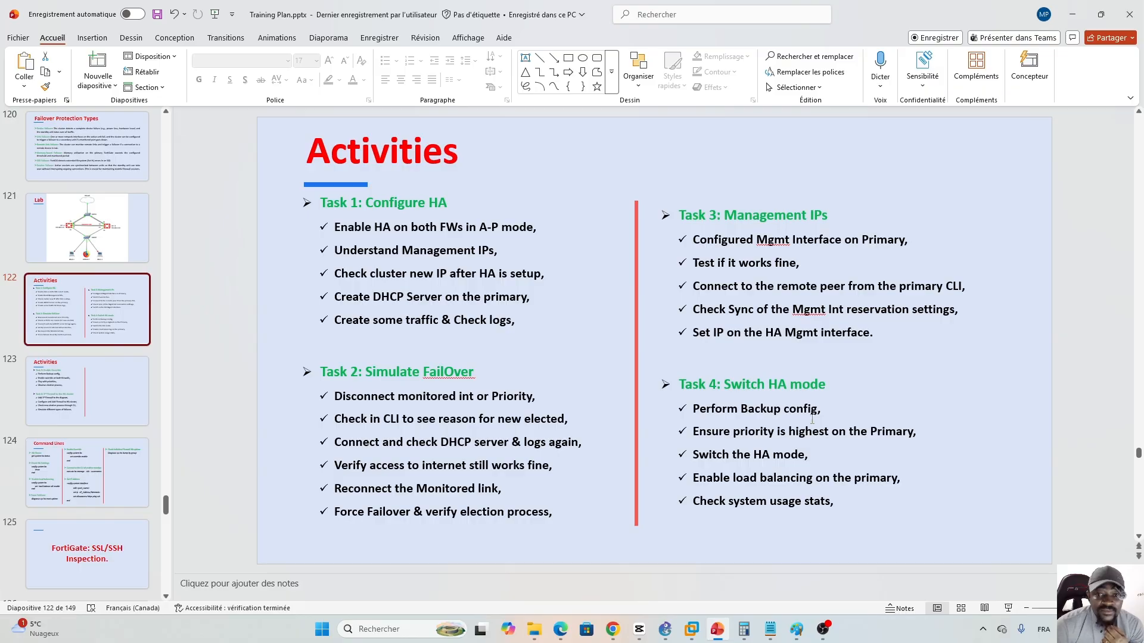
{"action": "key", "text": "shift+F5"}
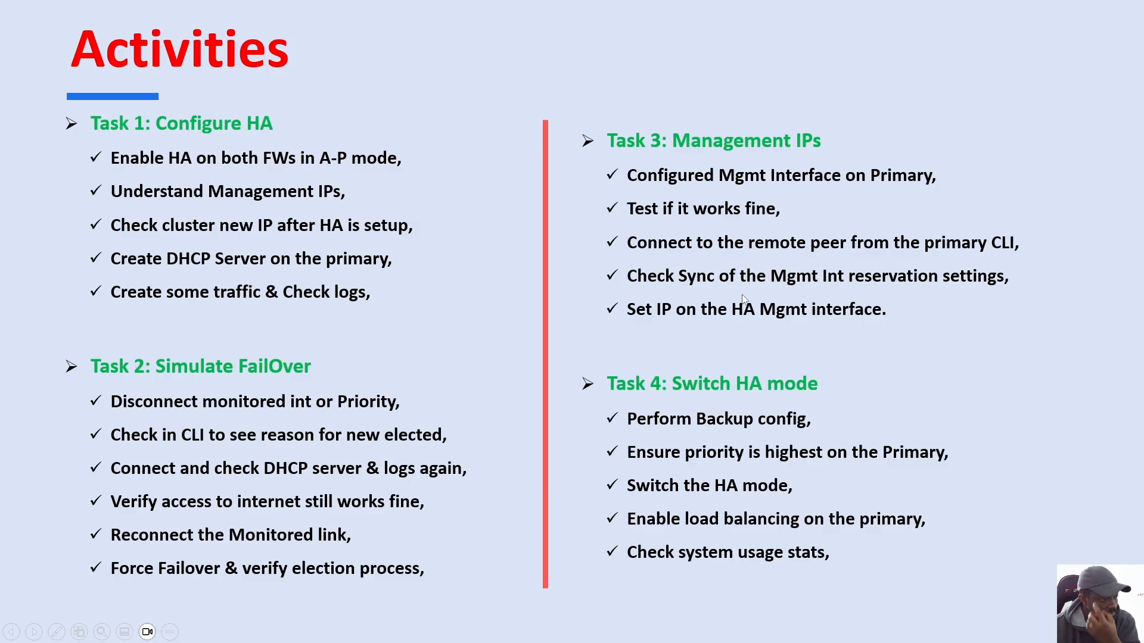
{"action": "key", "text": "Escape"}
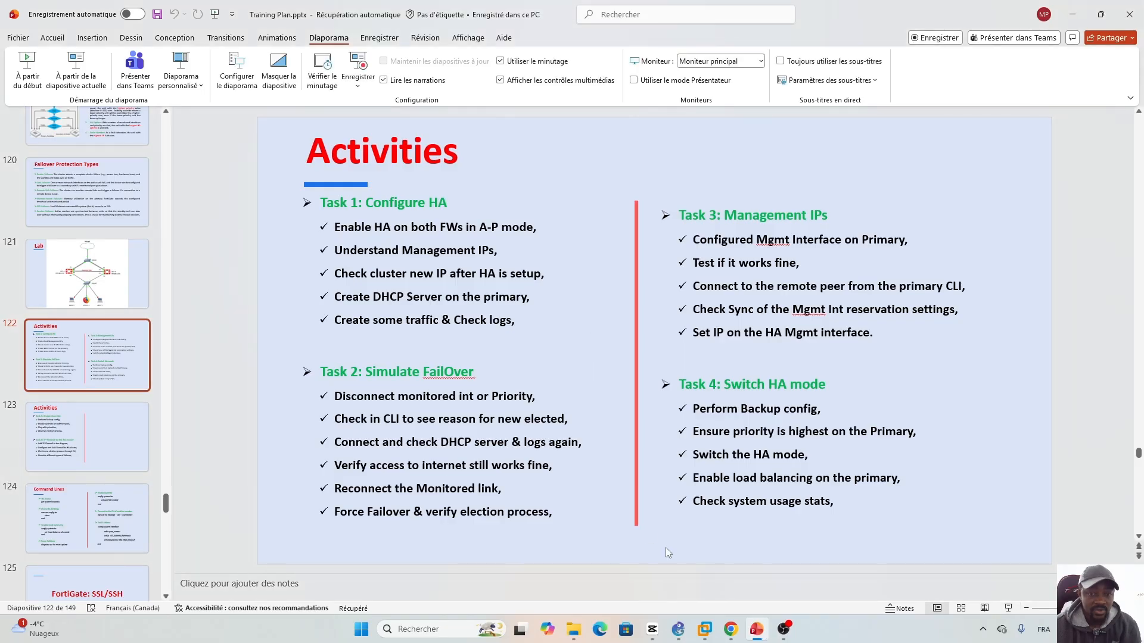
{"action": "left_click", "coordinate": [731, 629]}
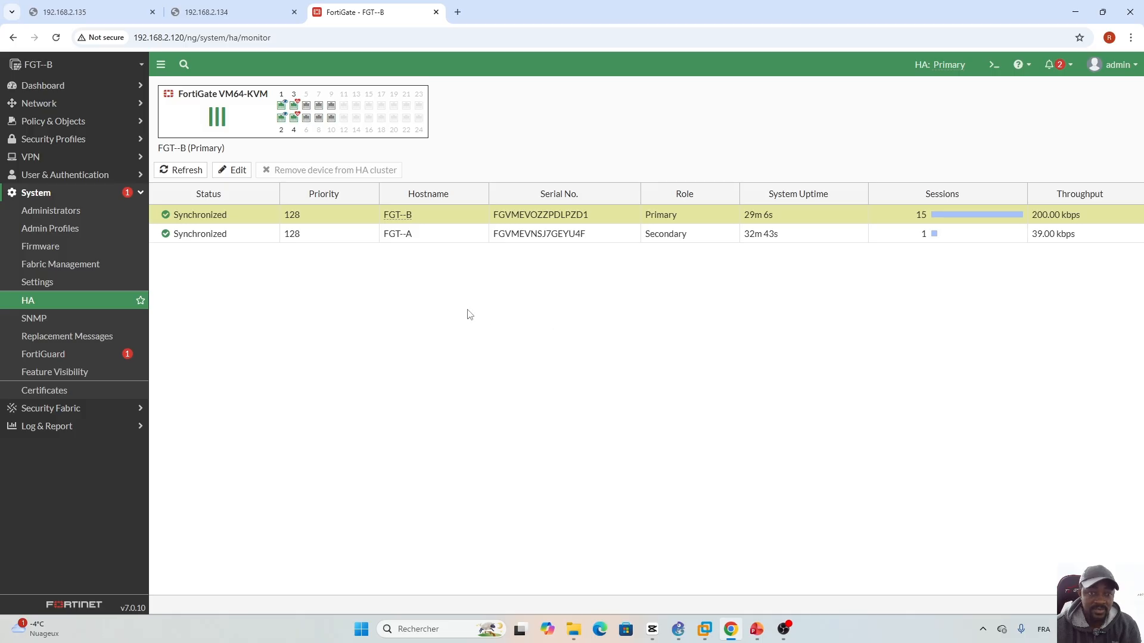
- Check the 192.168.2.135 and 192.168.2.134 tabs no longer respond, then refresh FGT--B's HA status
{"action": "left_click", "coordinate": [80, 11]}
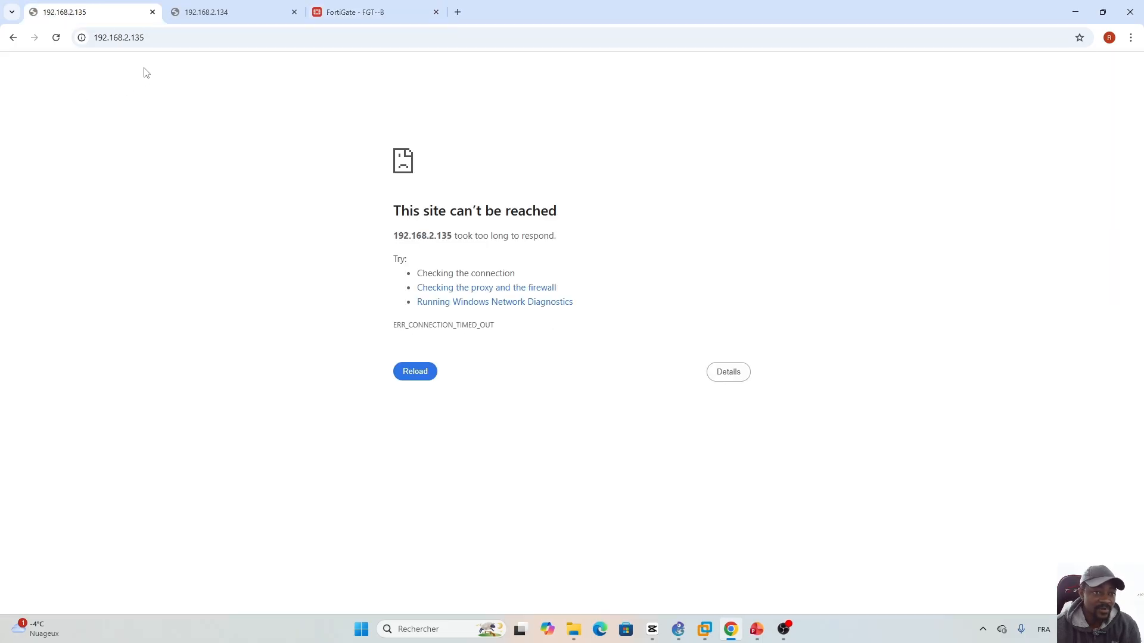
{"action": "left_click", "coordinate": [226, 10]}
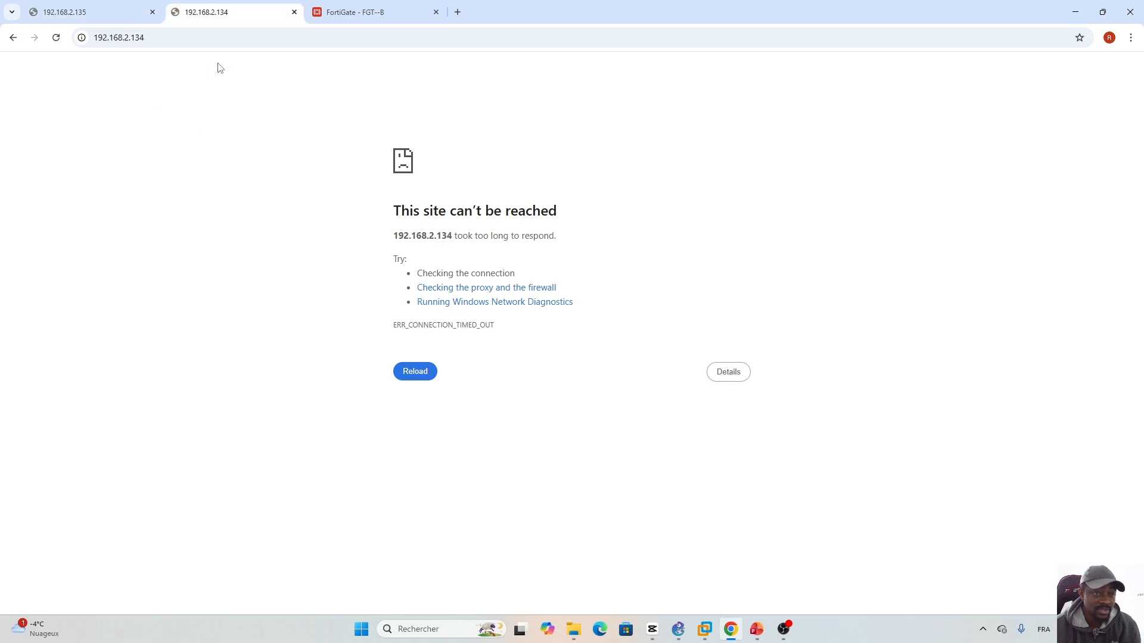
{"action": "left_click", "coordinate": [370, 12]}
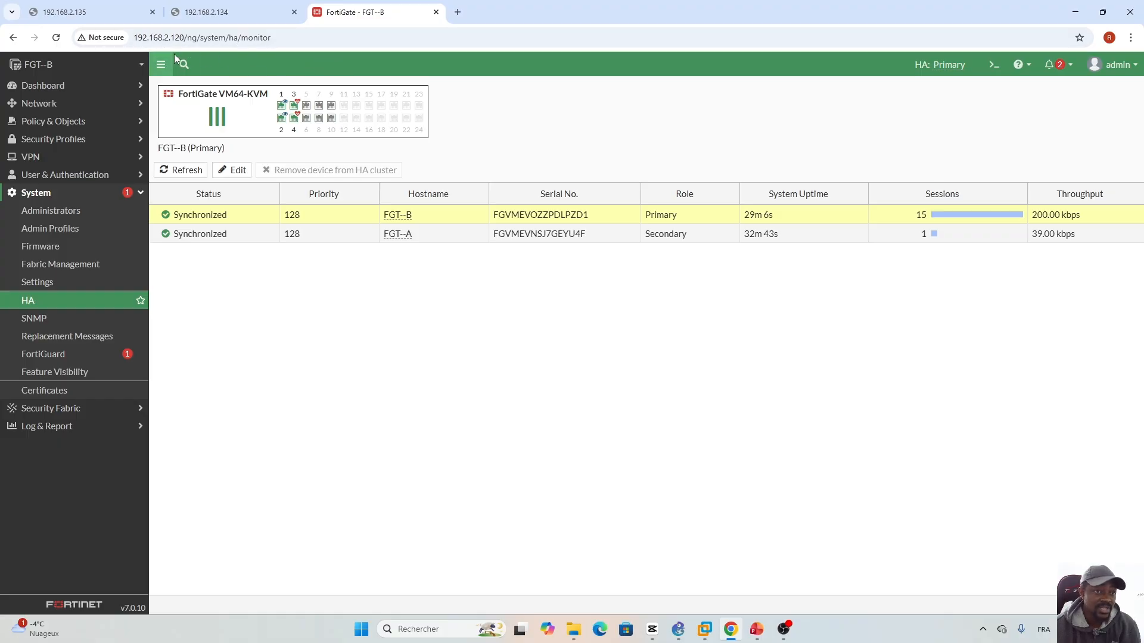
{"action": "left_click", "coordinate": [72, 306]}
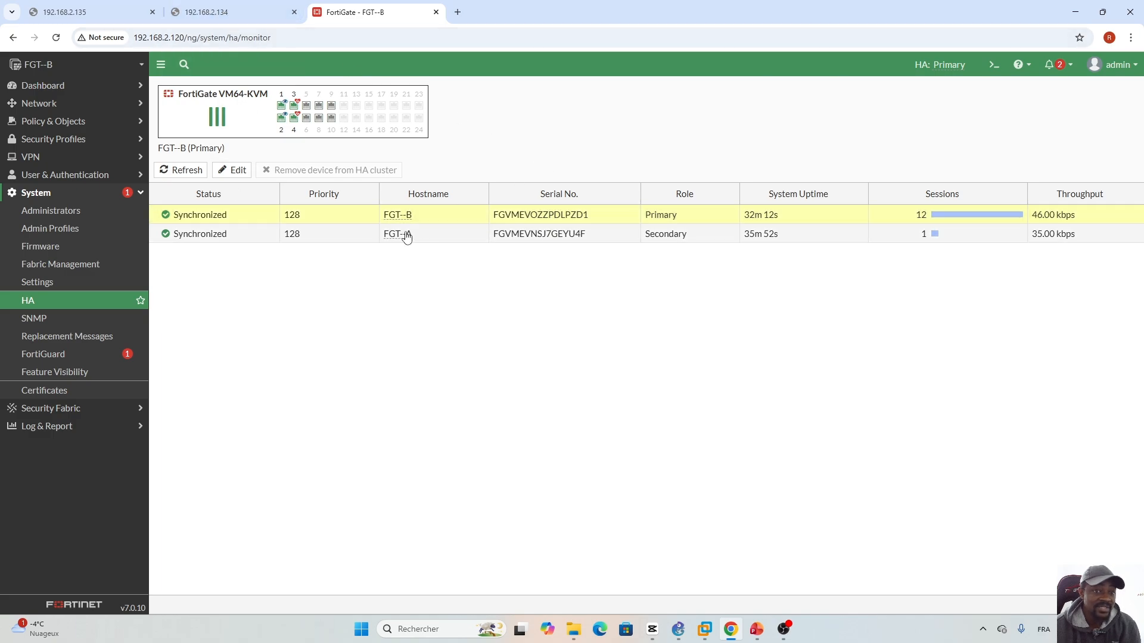
{"action": "mouse_move", "coordinate": [398, 235]}
{"action": "left_click", "coordinate": [433, 237]}
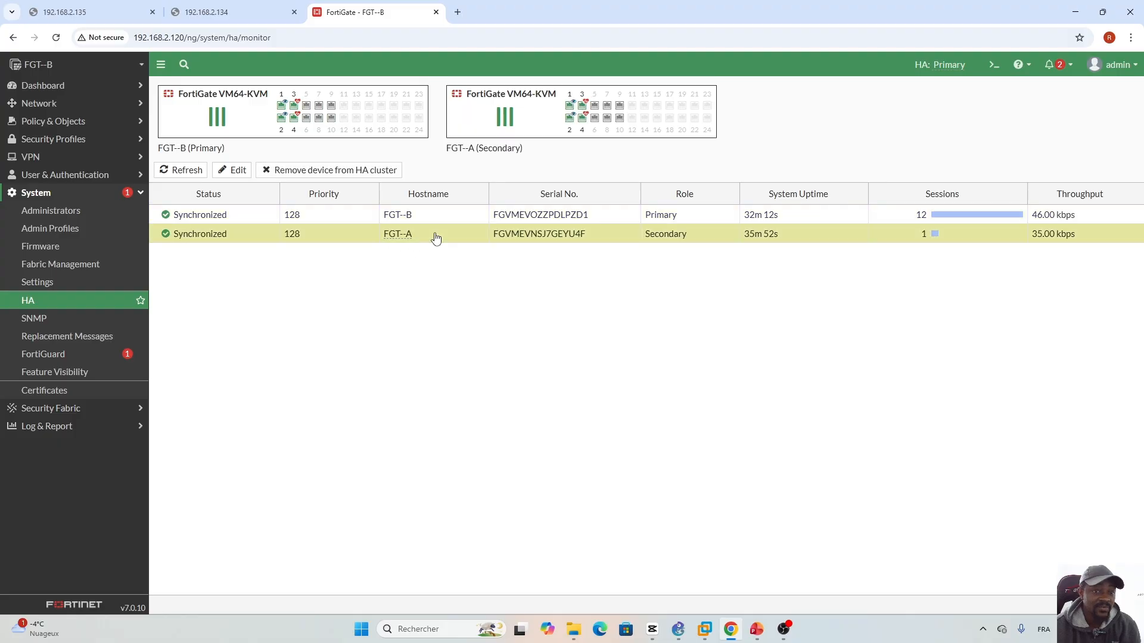
{"action": "left_click", "coordinate": [237, 171]}
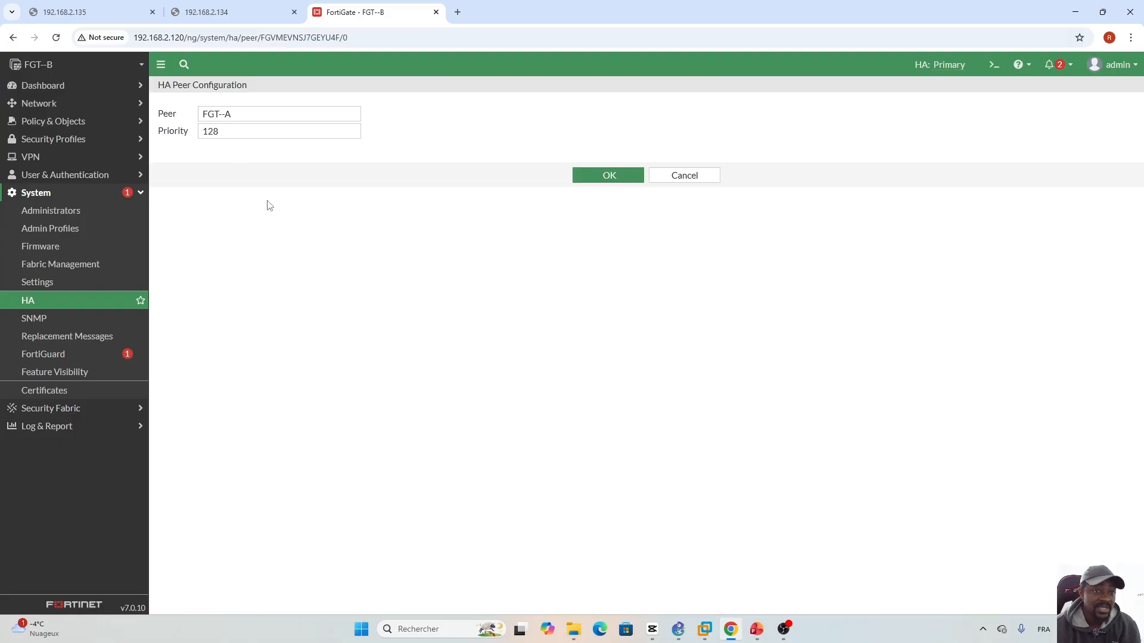
{"action": "left_click", "coordinate": [686, 175]}
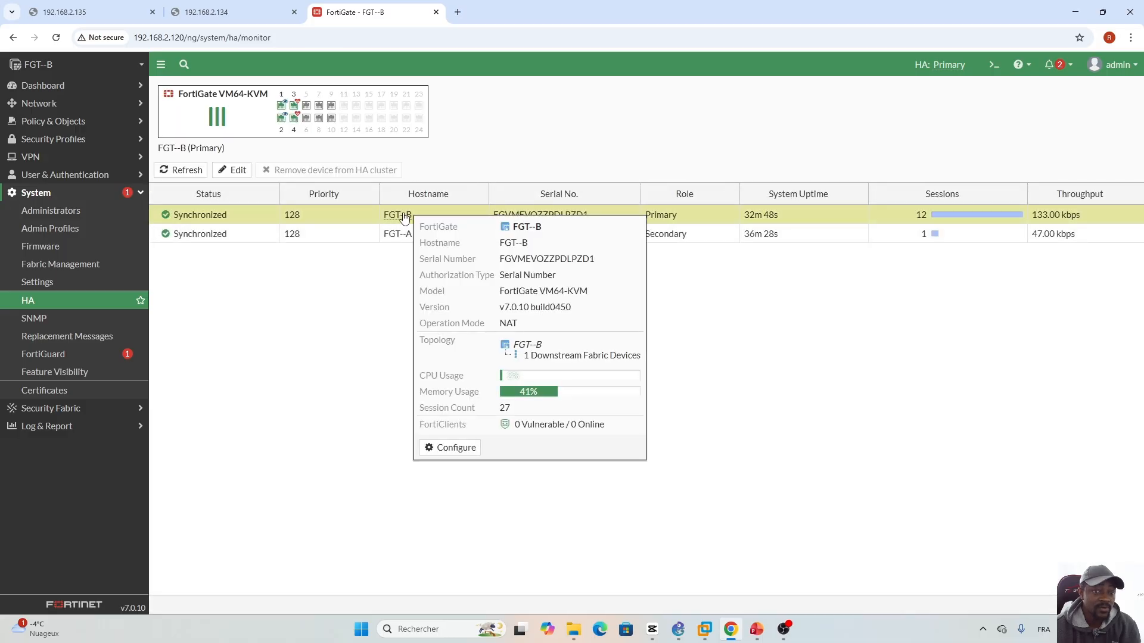
{"action": "left_click", "coordinate": [233, 171]}
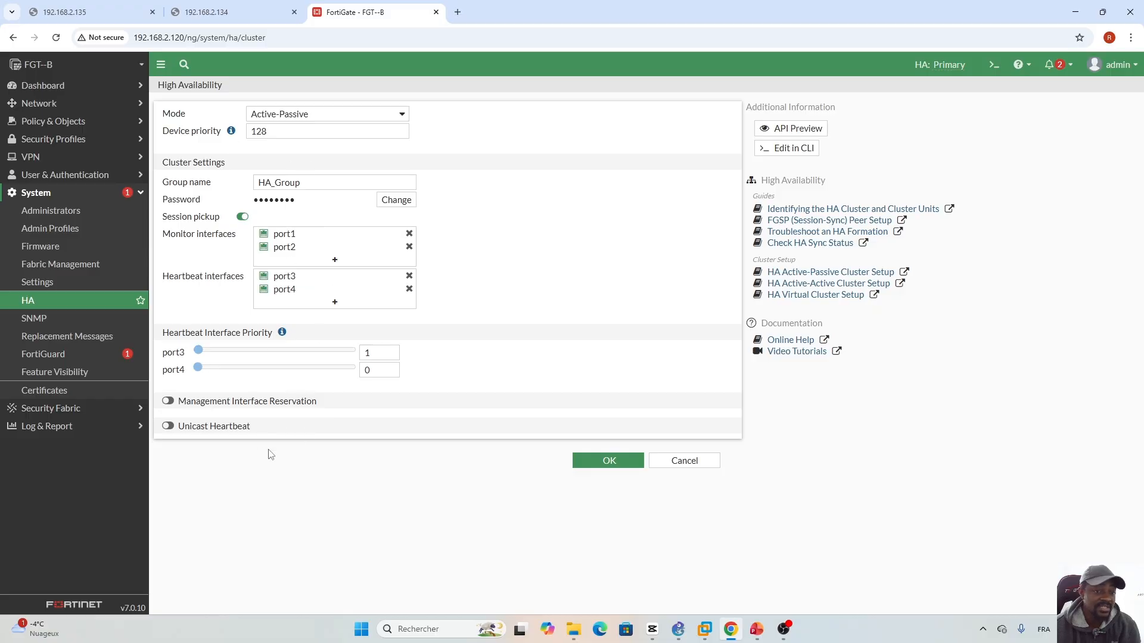
{"action": "left_click", "coordinate": [697, 466]}
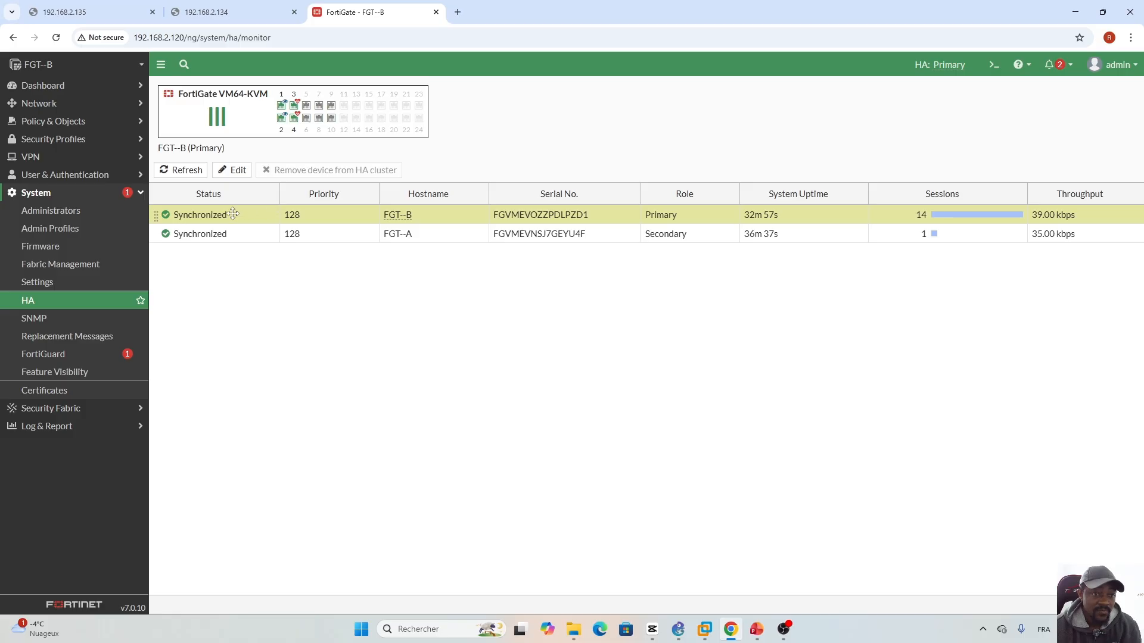
- Edit the HA settings and switch on Management Interface Reservation
{"action": "left_click", "coordinate": [237, 170]}
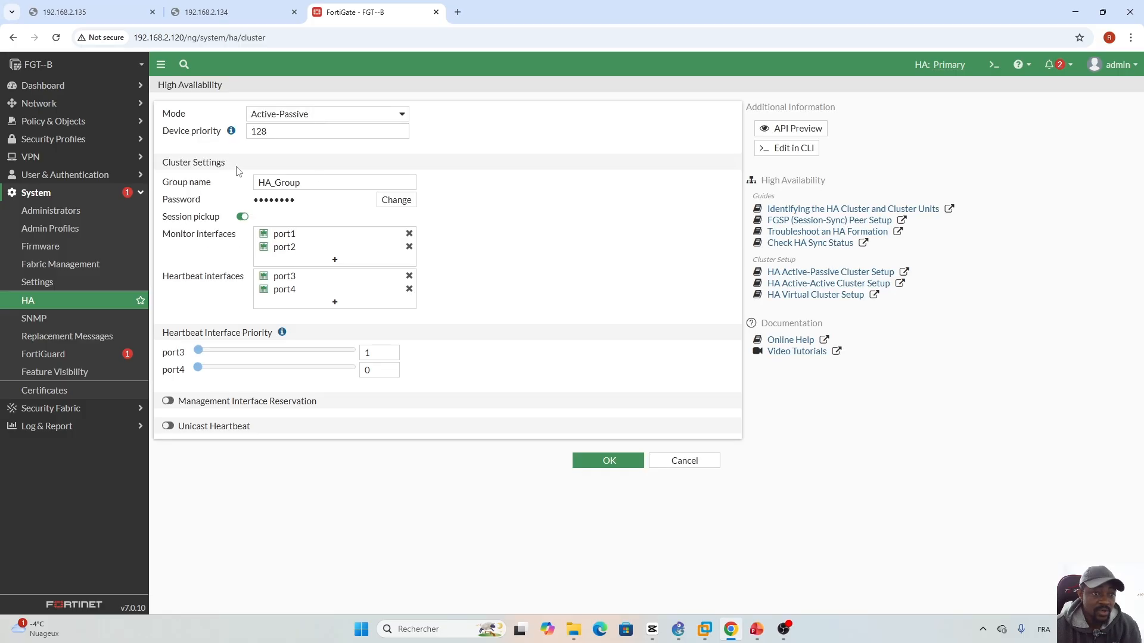
{"action": "left_click", "coordinate": [168, 401]}
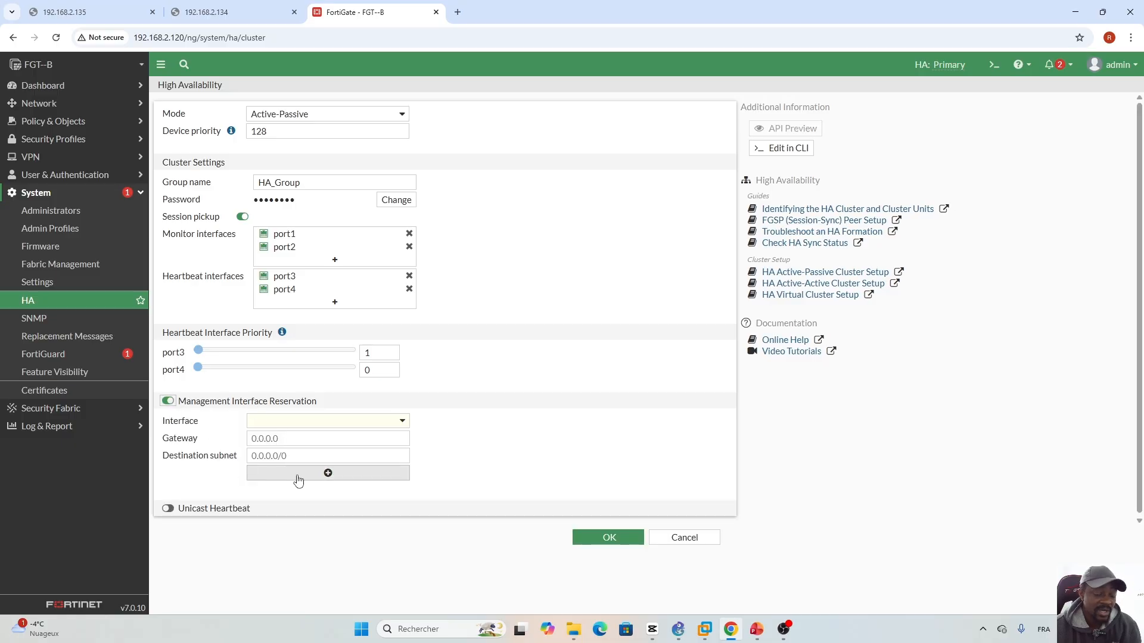
{"action": "left_click", "coordinate": [408, 422]}
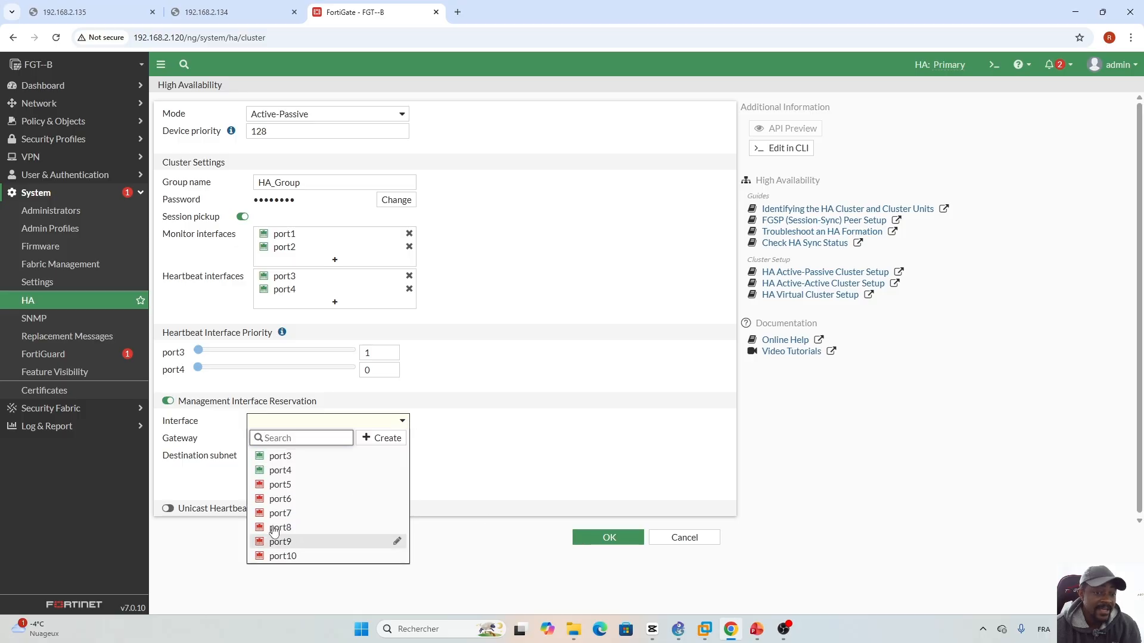
{"action": "left_click", "coordinate": [549, 453]}
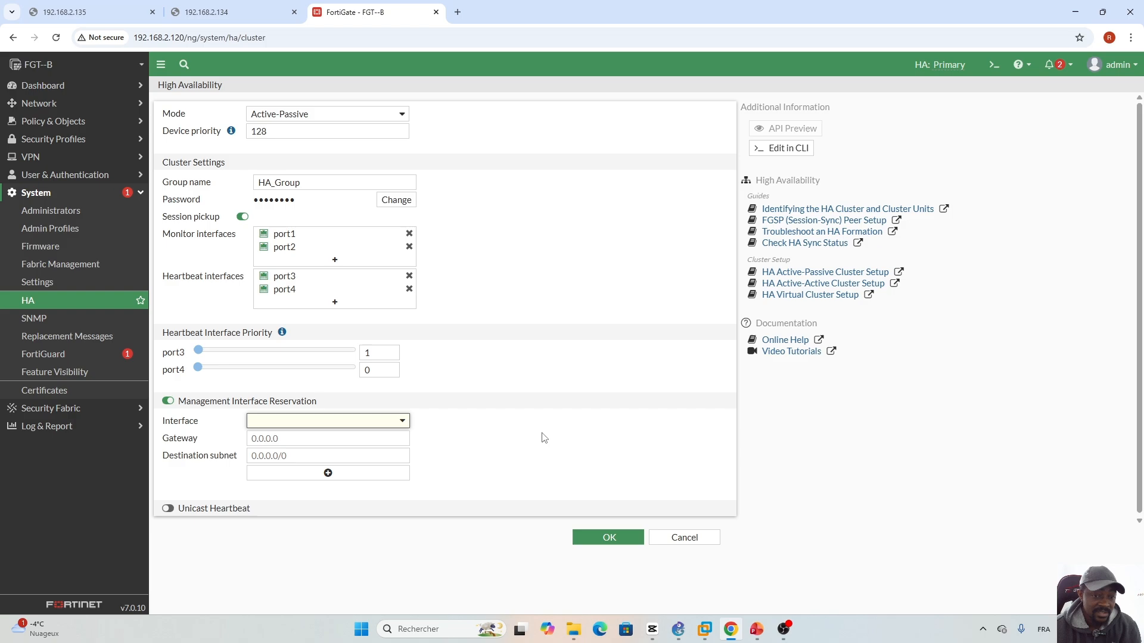
- Link FGT--A's Port10 to a Switch1 Ethernet port in the GNS3 topology
{"action": "left_click", "coordinate": [679, 629]}
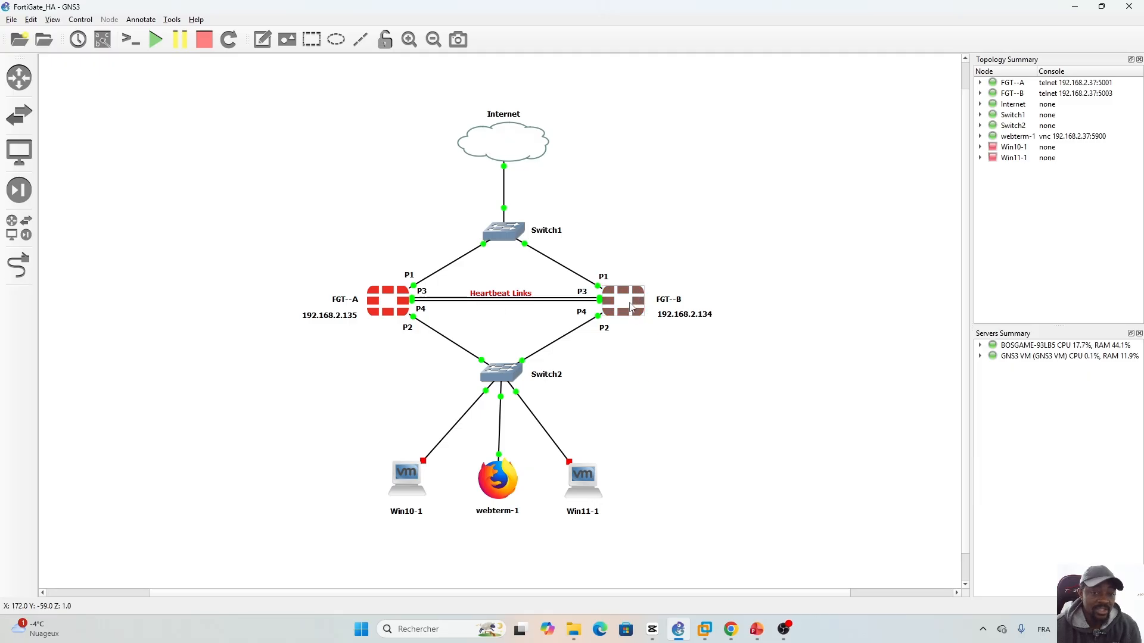
{"action": "left_click", "coordinate": [11, 268]}
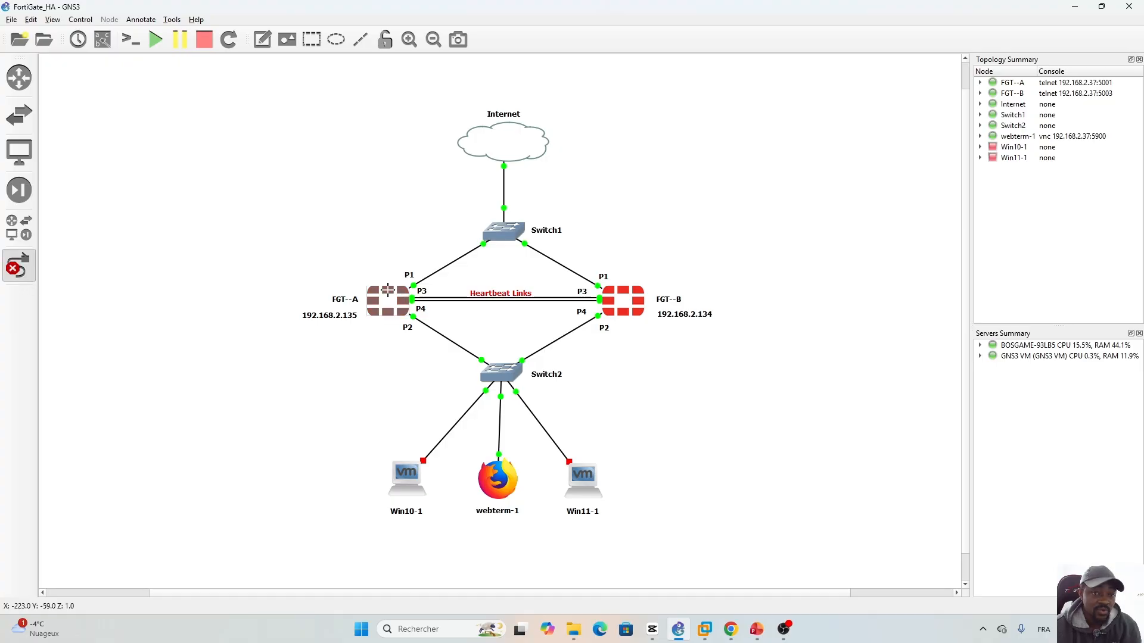
{"action": "left_click", "coordinate": [390, 295]}
{"action": "left_click", "coordinate": [412, 420]}
{"action": "left_click", "coordinate": [494, 234]}
{"action": "left_click", "coordinate": [524, 284]}
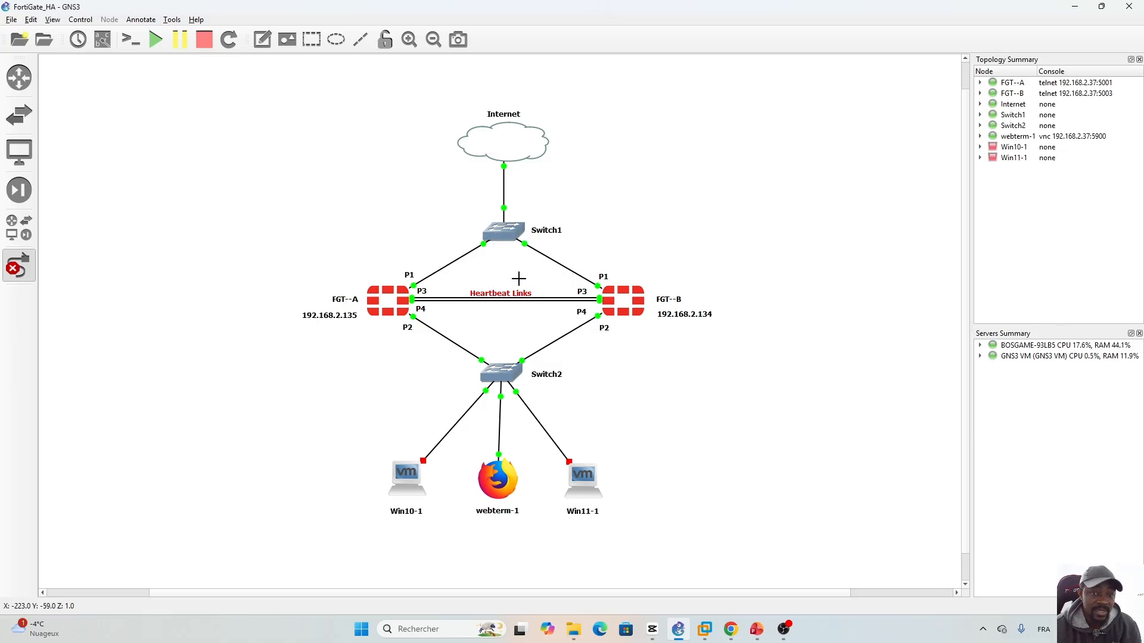
- Link FGT--B's Port10 to Switch1's Ethernet4 and stop adding links
{"action": "left_click", "coordinate": [625, 295]}
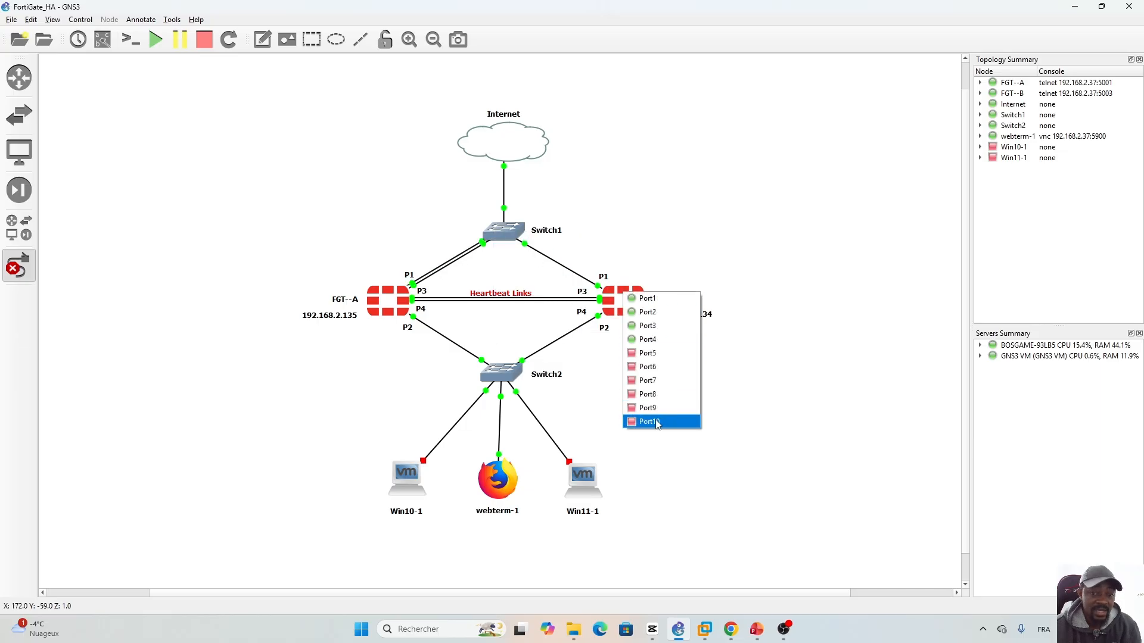
{"action": "left_click", "coordinate": [656, 422]}
{"action": "left_click", "coordinate": [510, 230]}
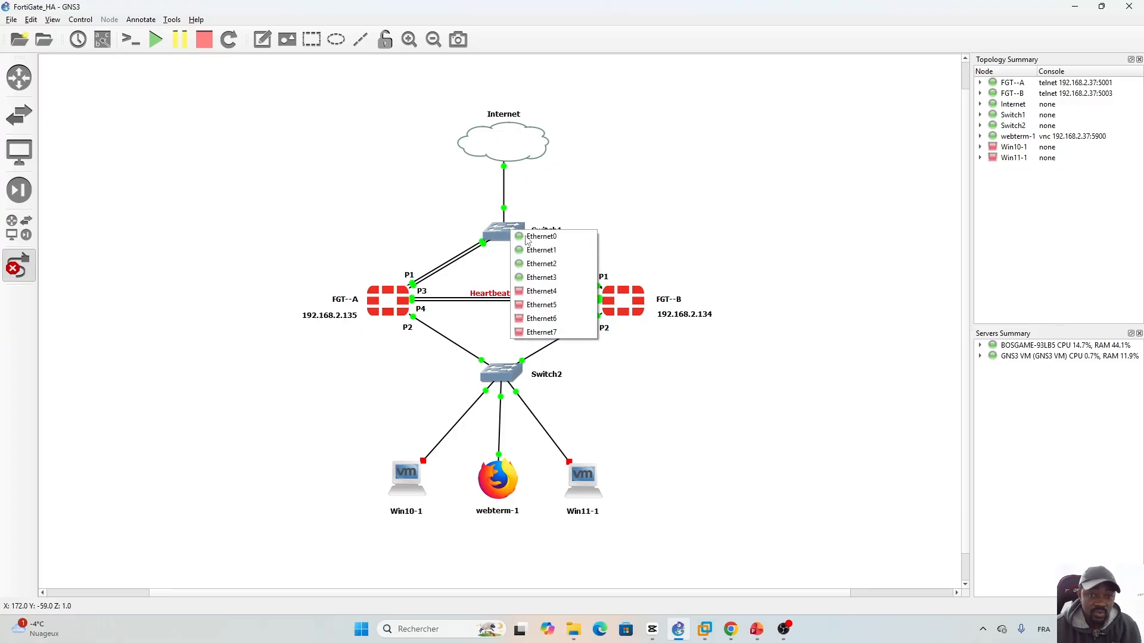
{"action": "left_click", "coordinate": [539, 291]}
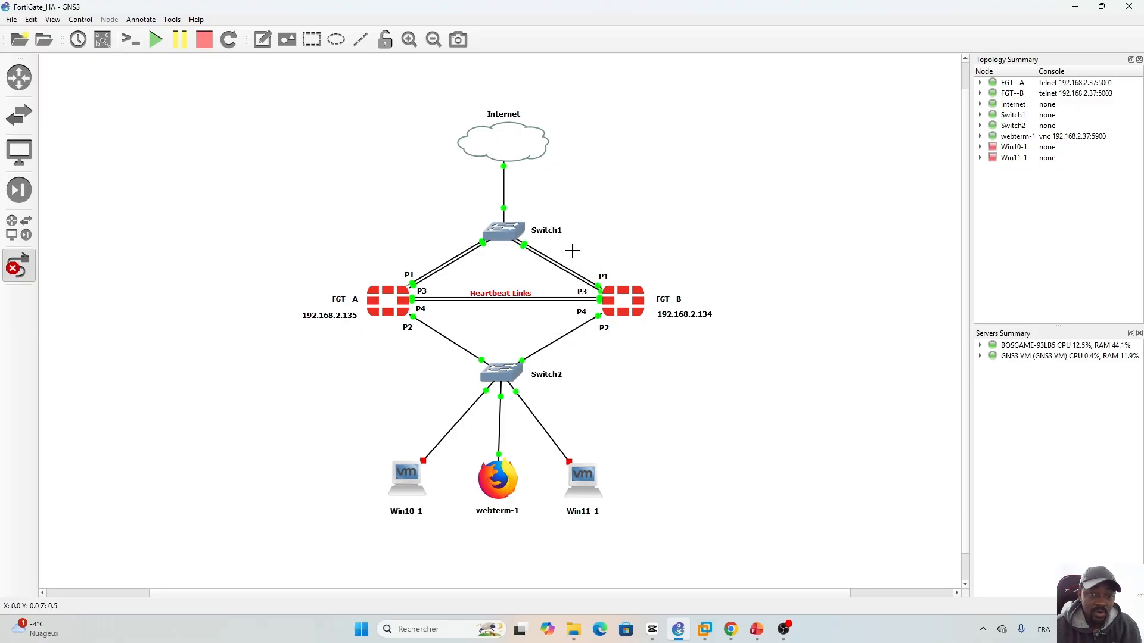
{"action": "left_click", "coordinate": [29, 271]}
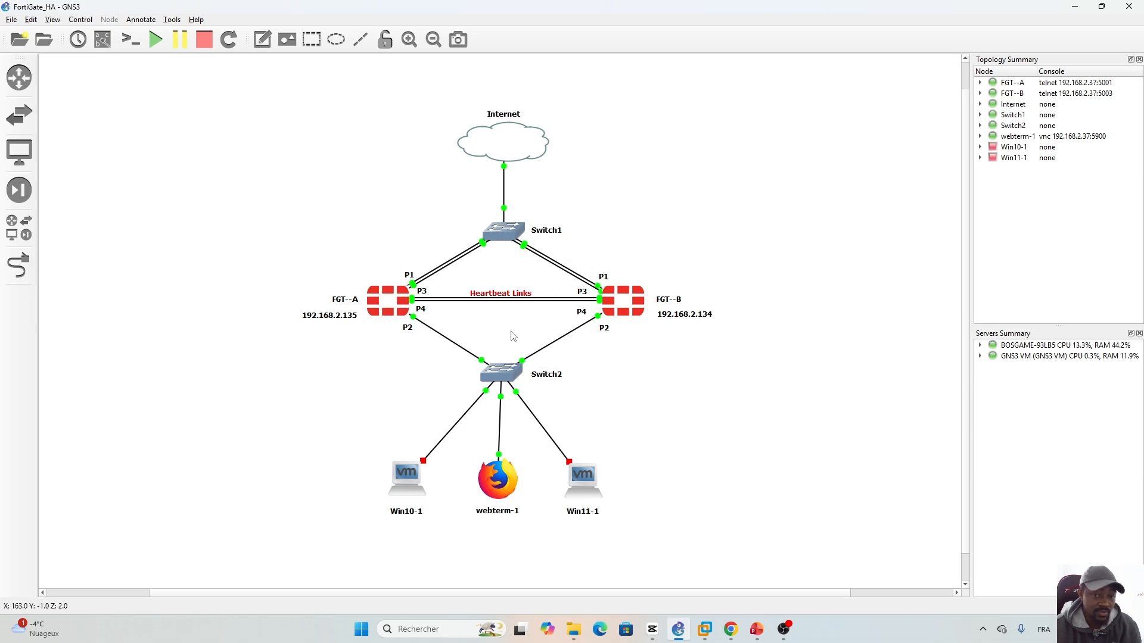
- Reserve port10 as the HA management interface and apply the settings
{"action": "left_click", "coordinate": [731, 629]}
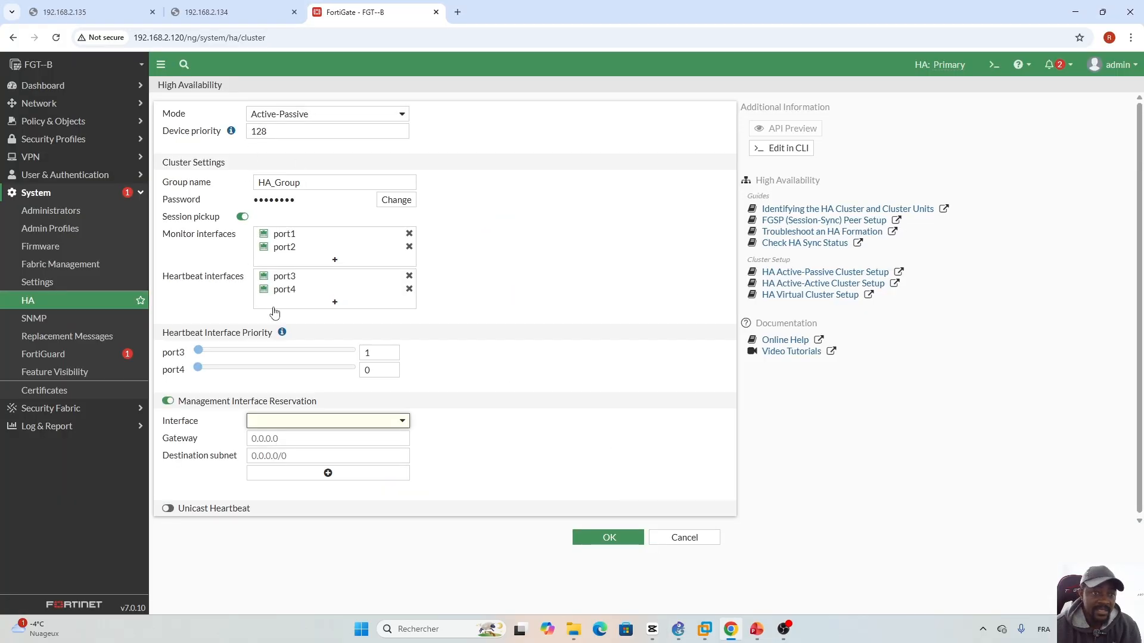
{"action": "left_click", "coordinate": [402, 421]}
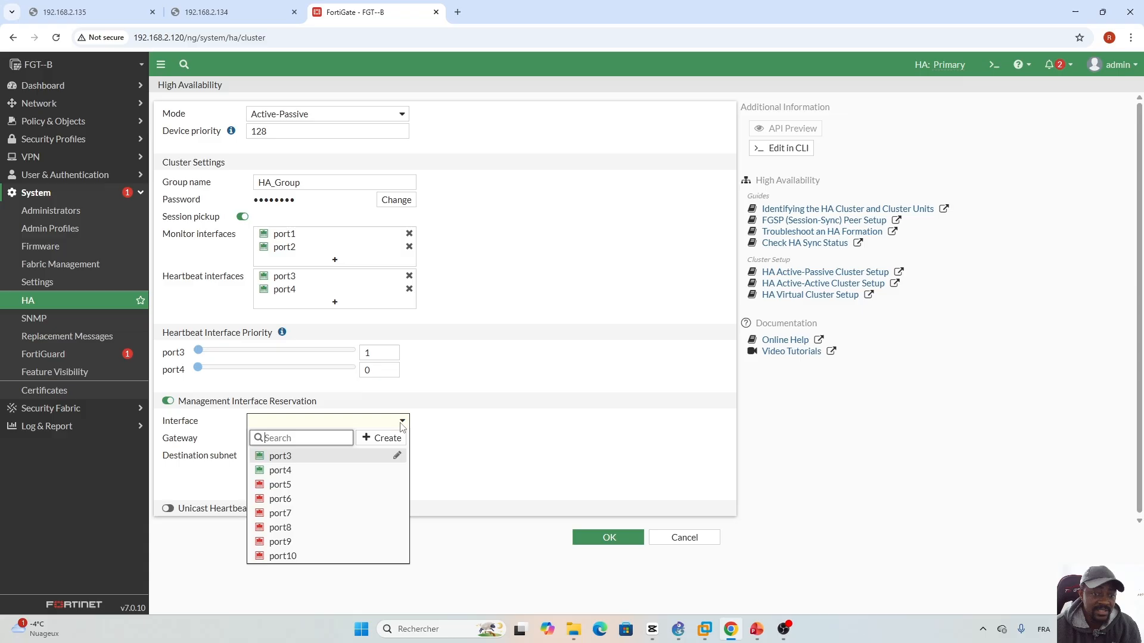
{"action": "left_click", "coordinate": [283, 556]}
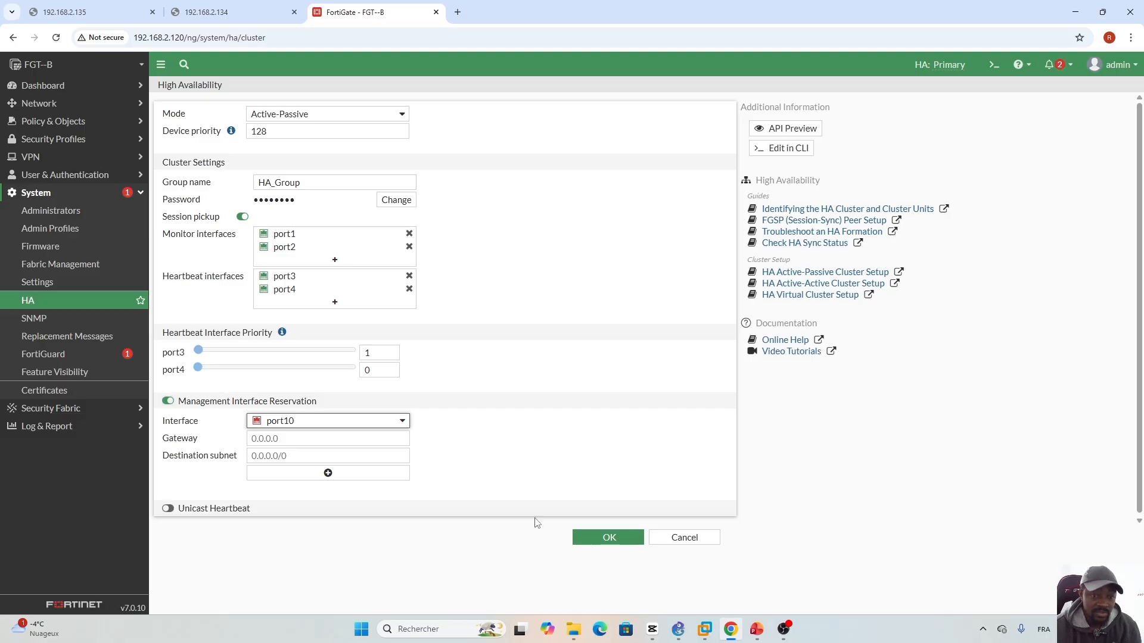
{"action": "left_click", "coordinate": [609, 544]}
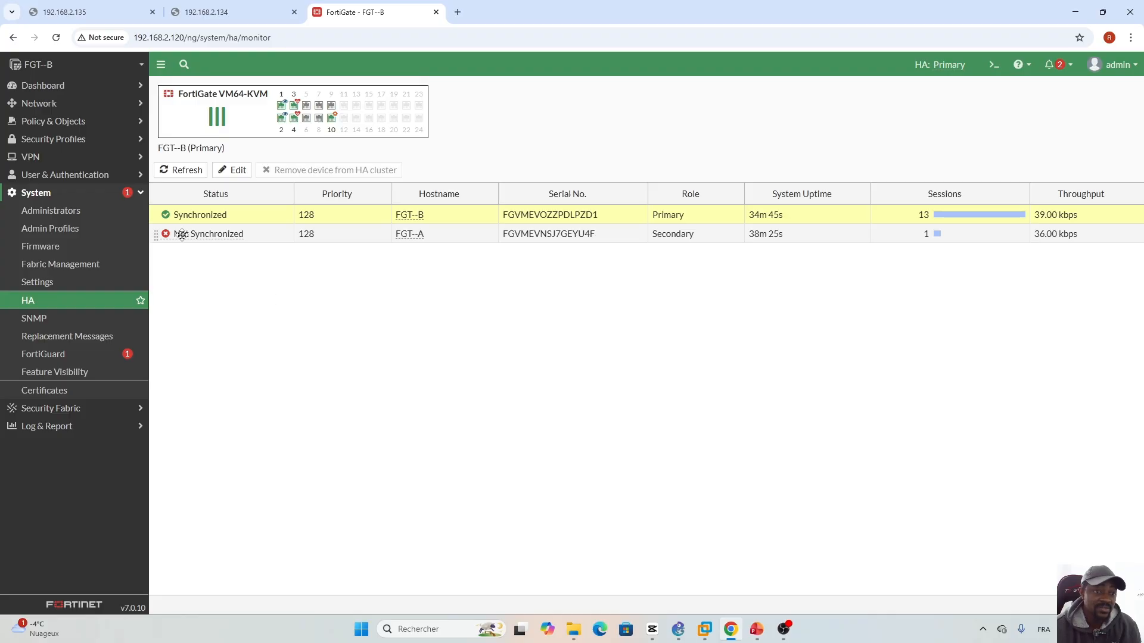
- Refresh the HA monitor to confirm FGT--B Primary and FGT--A Secondary are synchronized
{"action": "left_click", "coordinate": [181, 170]}
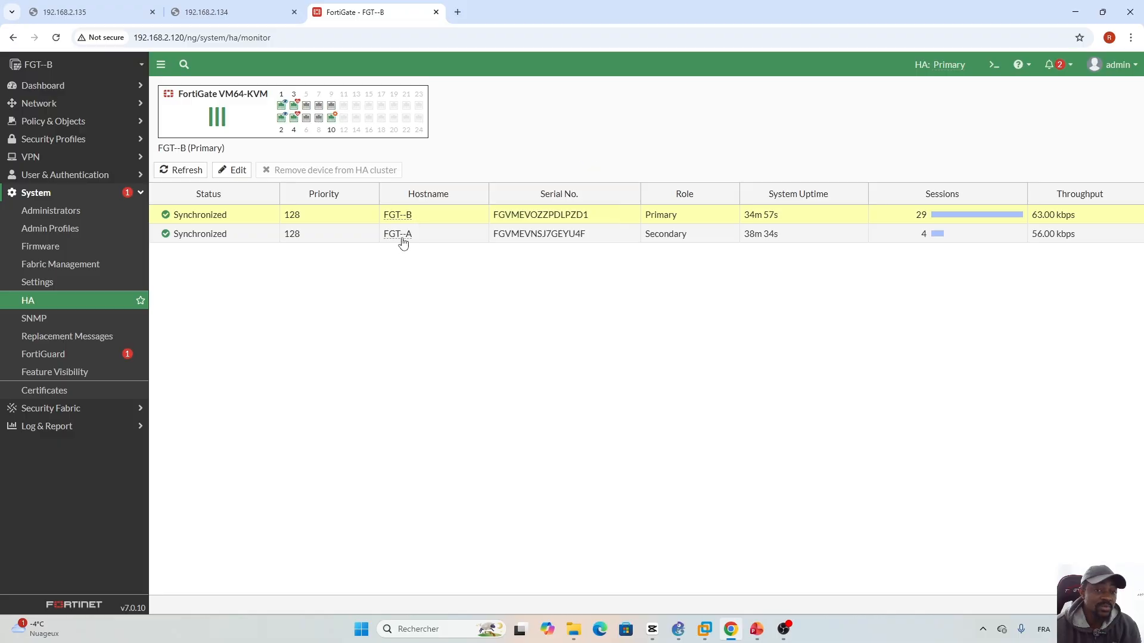
{"action": "mouse_move", "coordinate": [413, 244]}
{"action": "left_click", "coordinate": [40, 103]}
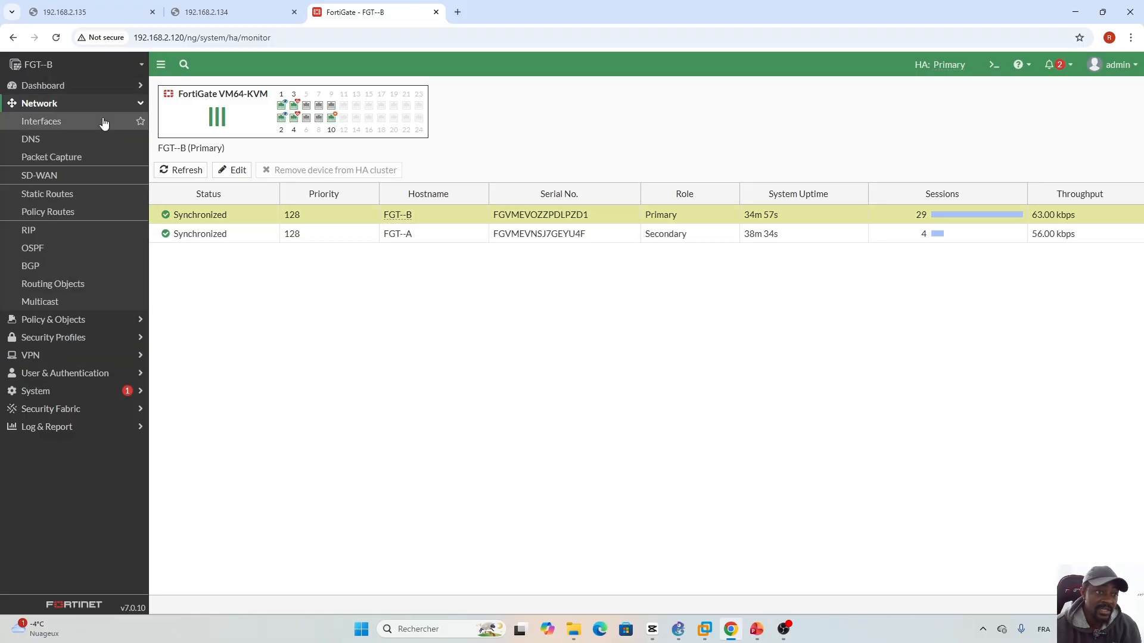
- Set port10's address to 192.168.2.144/24, allow SSH administrative access, and save the interface
{"action": "left_click", "coordinate": [103, 122]}
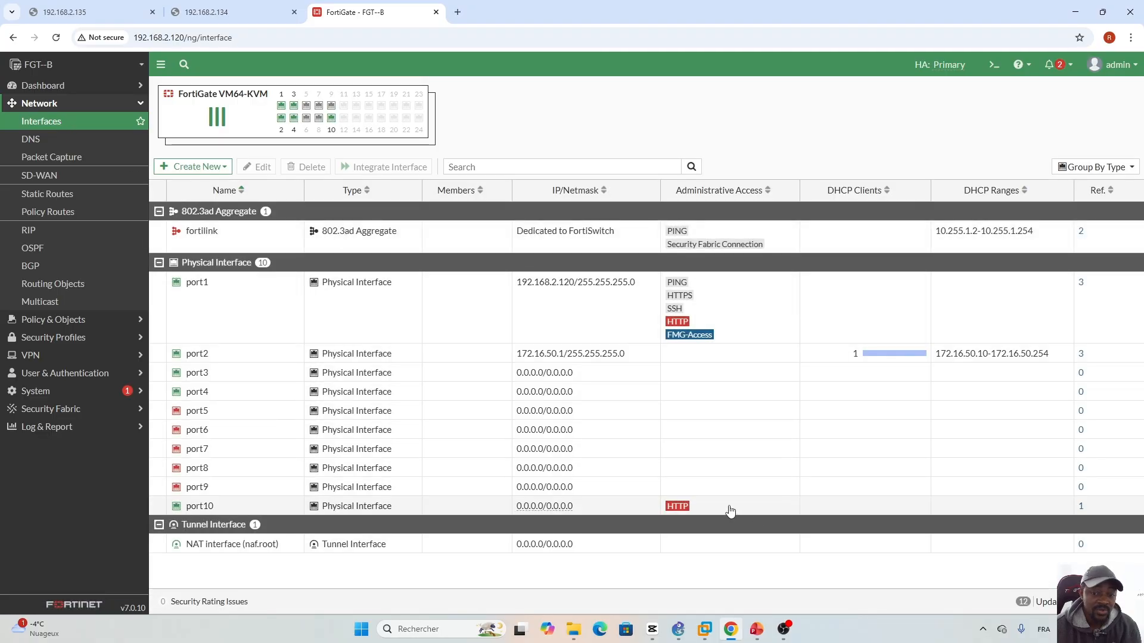
{"action": "double_click", "coordinate": [258, 508]}
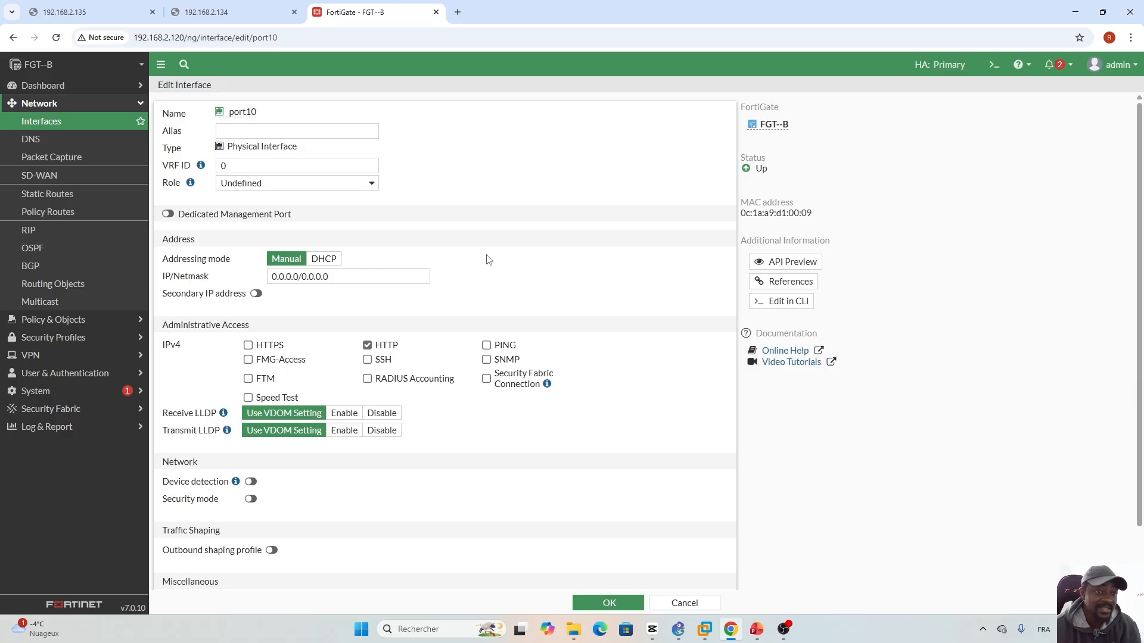
{"action": "left_click_drag", "start_coordinate": [332, 278], "coordinate": [255, 277]}
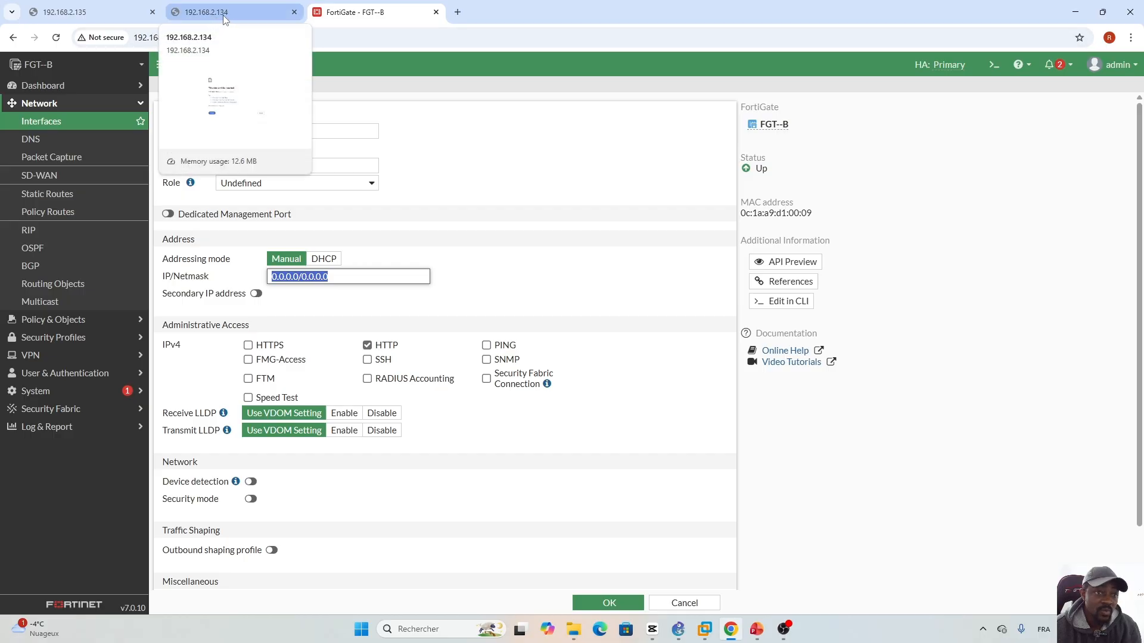
{"action": "type", "text": "192.168.2.144"}
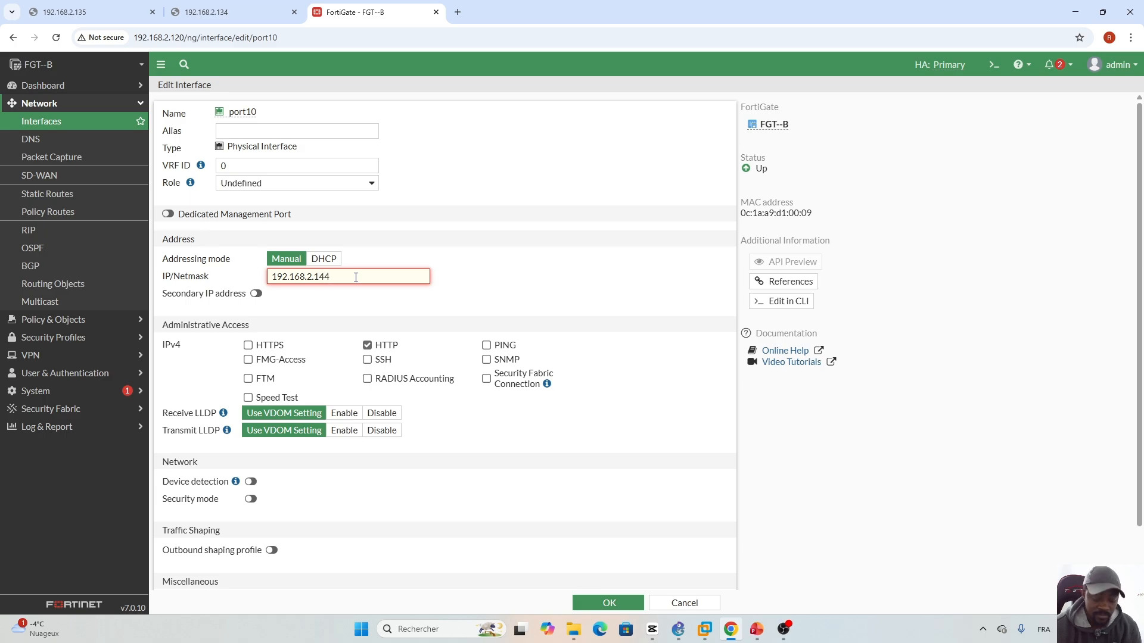
{"action": "type", "text": "/24"}
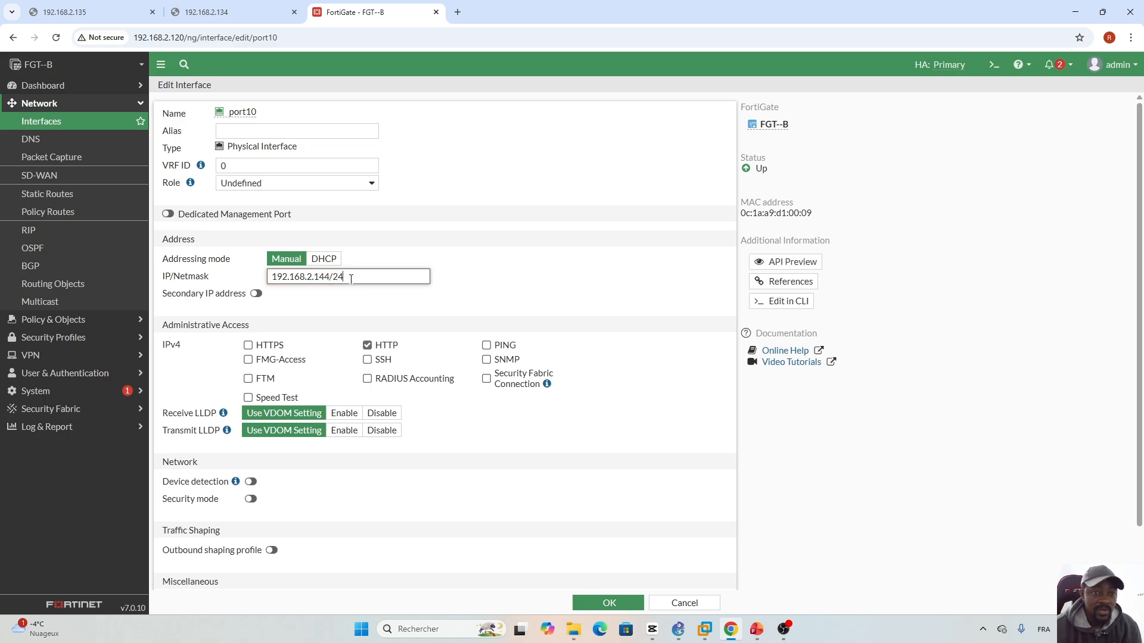
{"action": "left_click", "coordinate": [476, 286]}
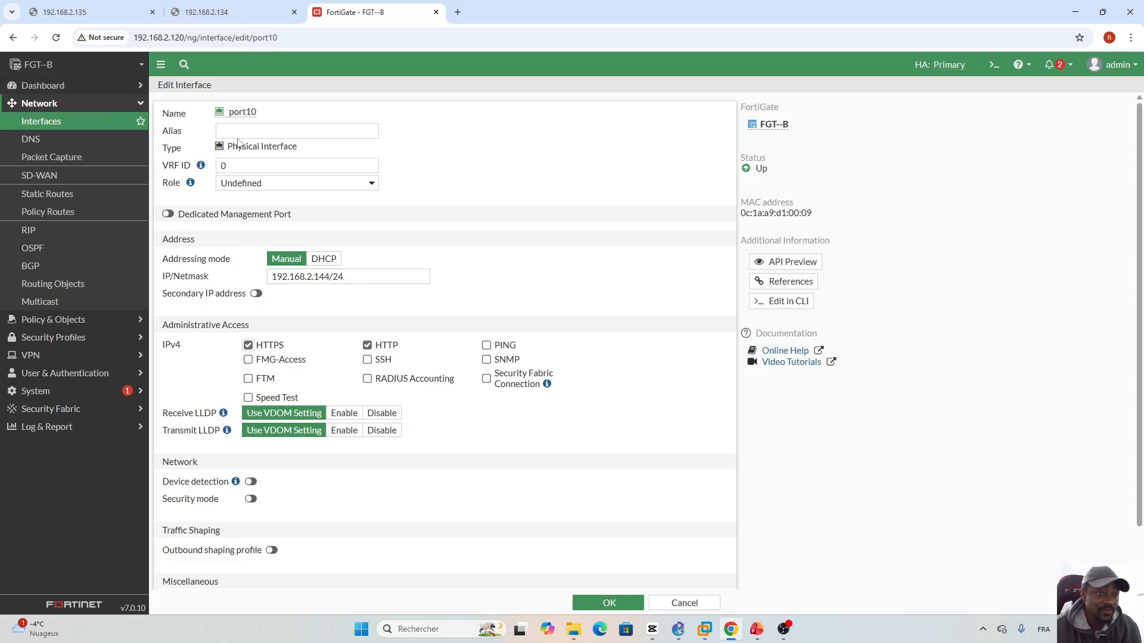
{"action": "left_click", "coordinate": [372, 362]}
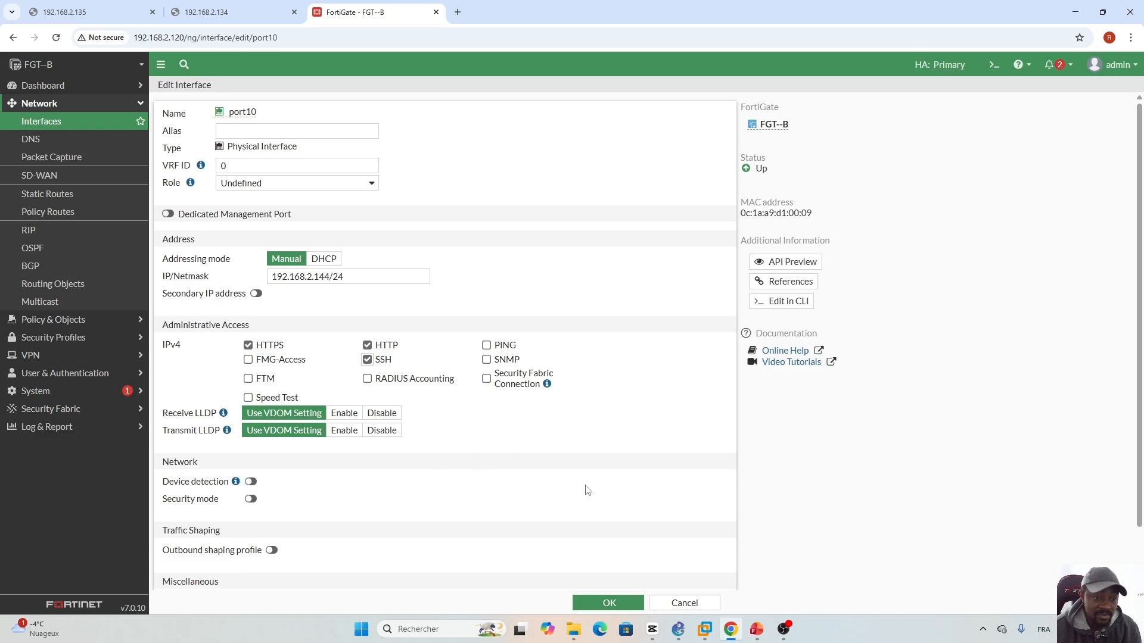
{"action": "scroll", "coordinate": [588, 490], "scroll_direction": "down", "scroll_amount": 1}
{"action": "left_click", "coordinate": [606, 603]}
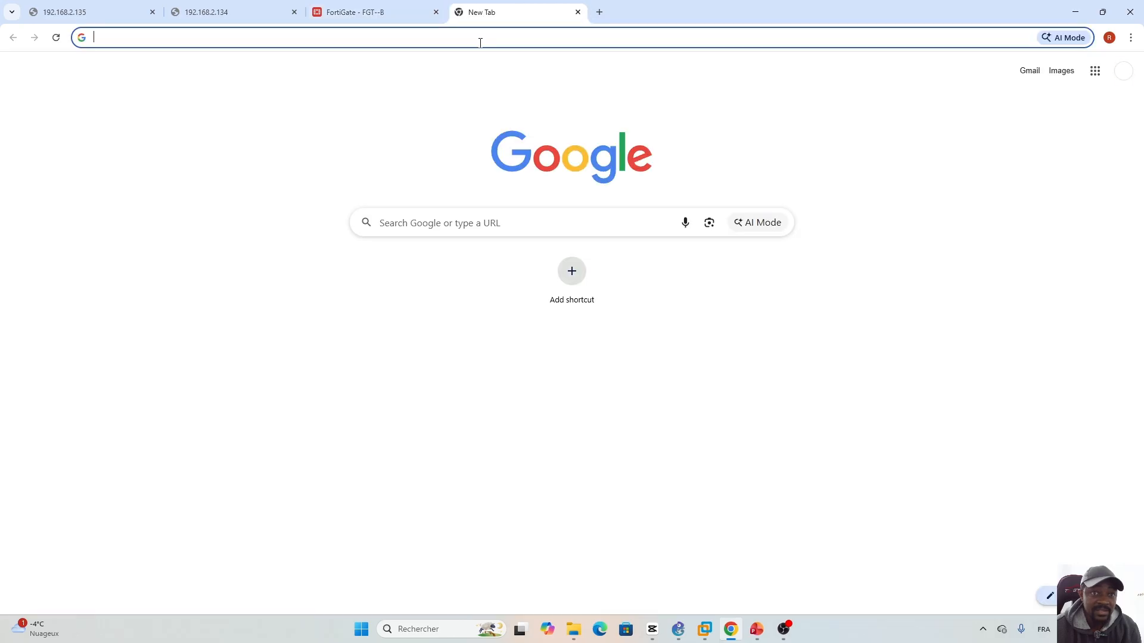
- Load the FortiGate login page at 192.168.2.144 in a new browser tab
{"action": "left_click", "coordinate": [458, 12]}
{"action": "left_click", "coordinate": [480, 37]}
{"action": "type", "text": "192.168.2"}
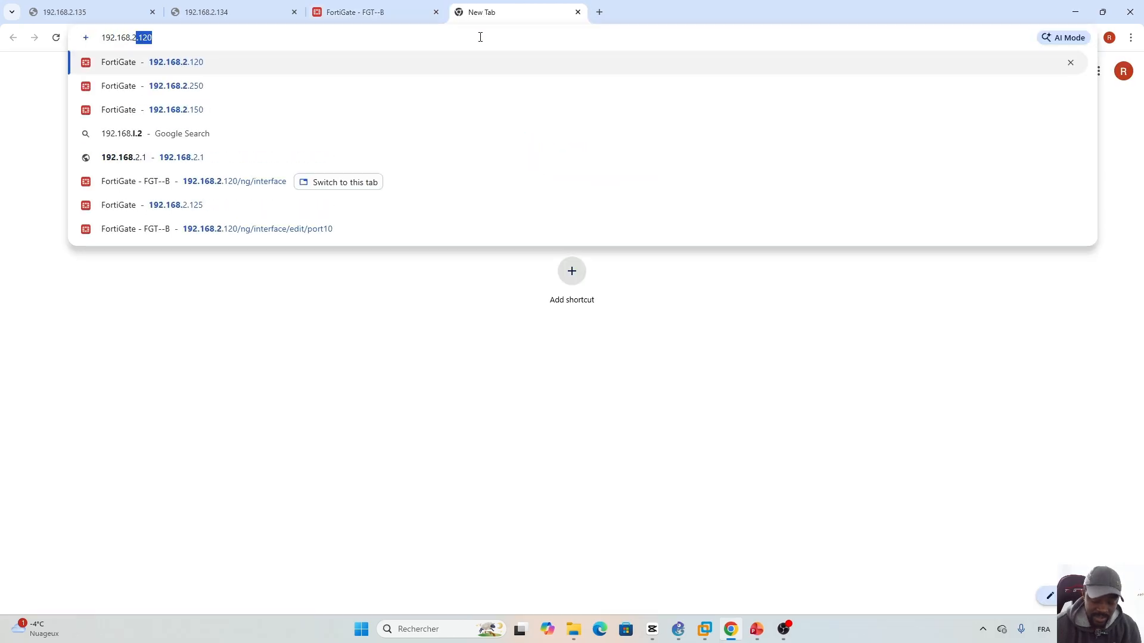
{"action": "type", "text": ".144"}
{"action": "key", "text": "Return"}
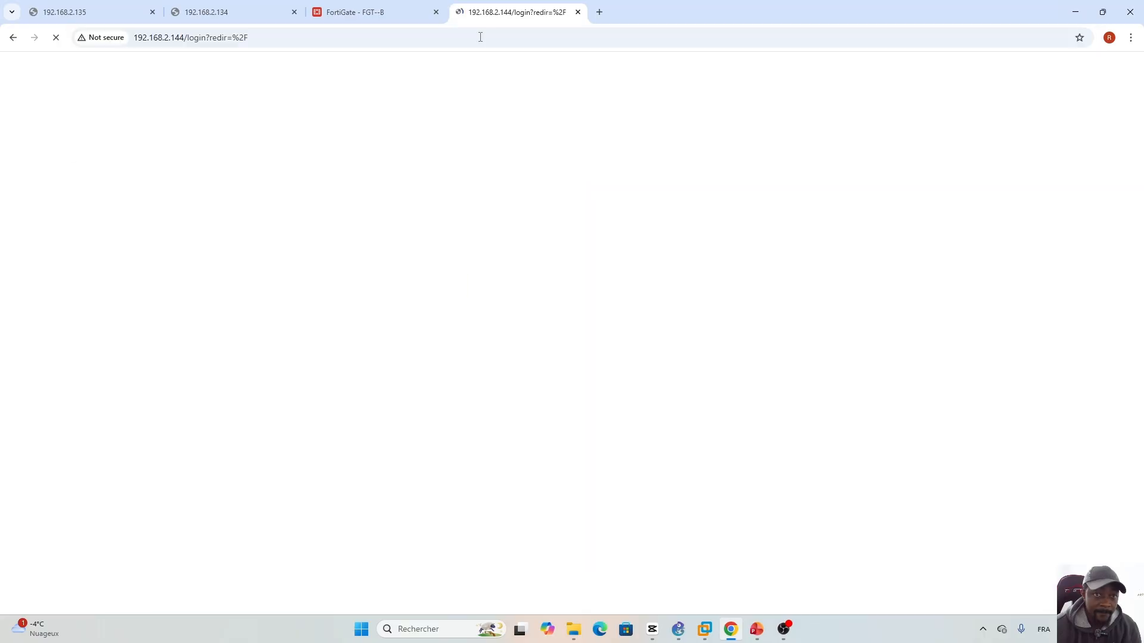
- Log in as admin, decline saving the password, and return to the interfaces tab
{"action": "type", "text": "admin"}
{"action": "key", "text": "Tab"}
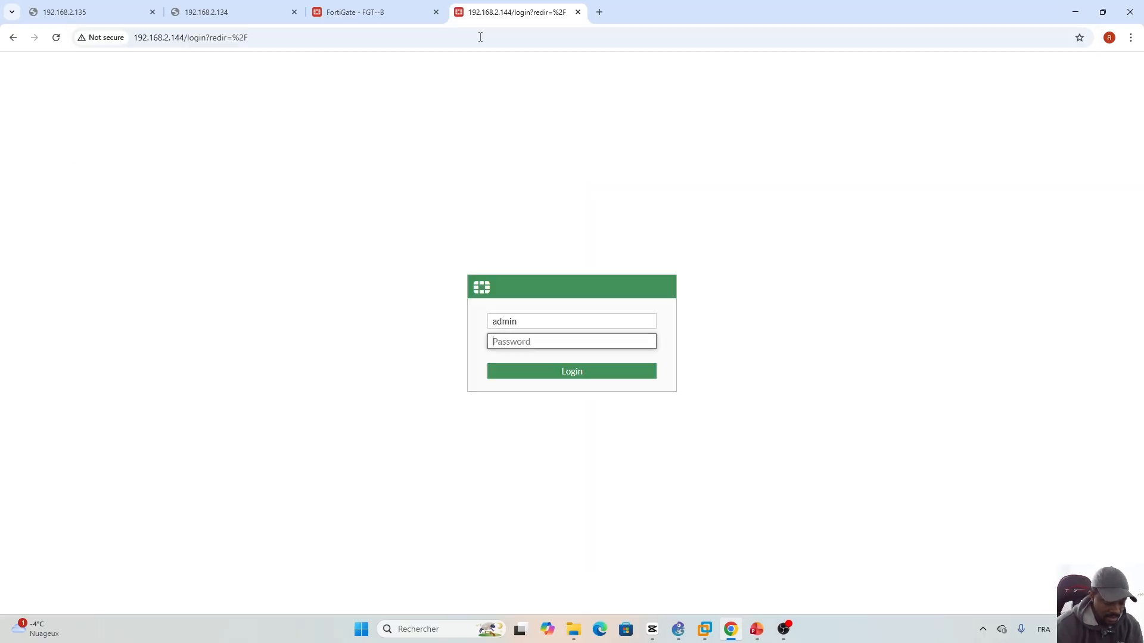
{"action": "type", "text": "*********"}
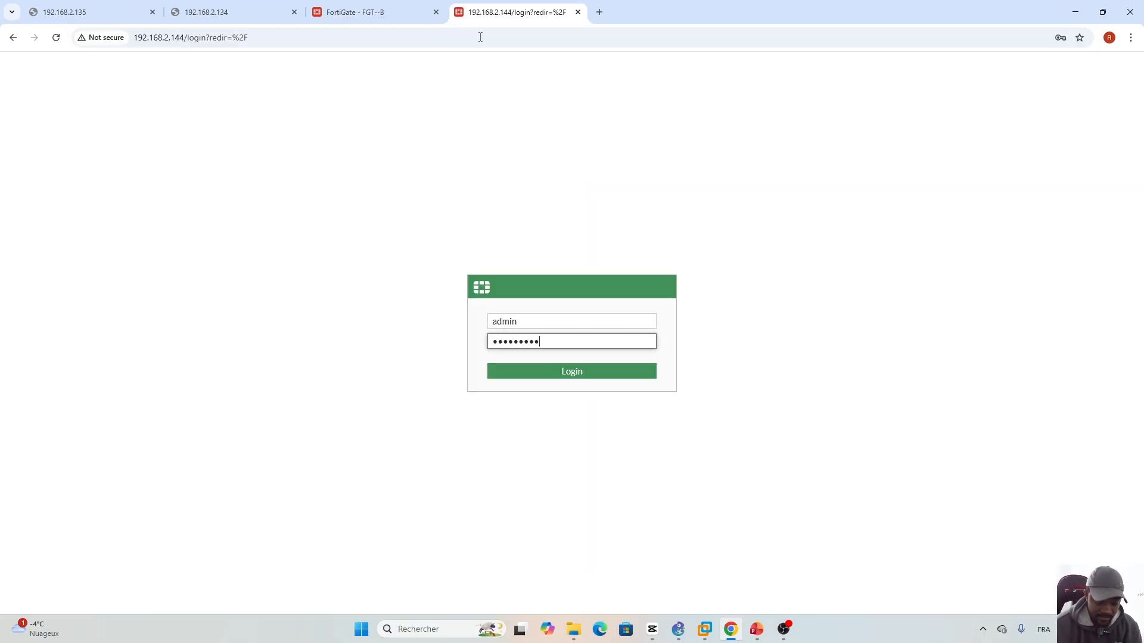
{"action": "key", "text": "Return"}
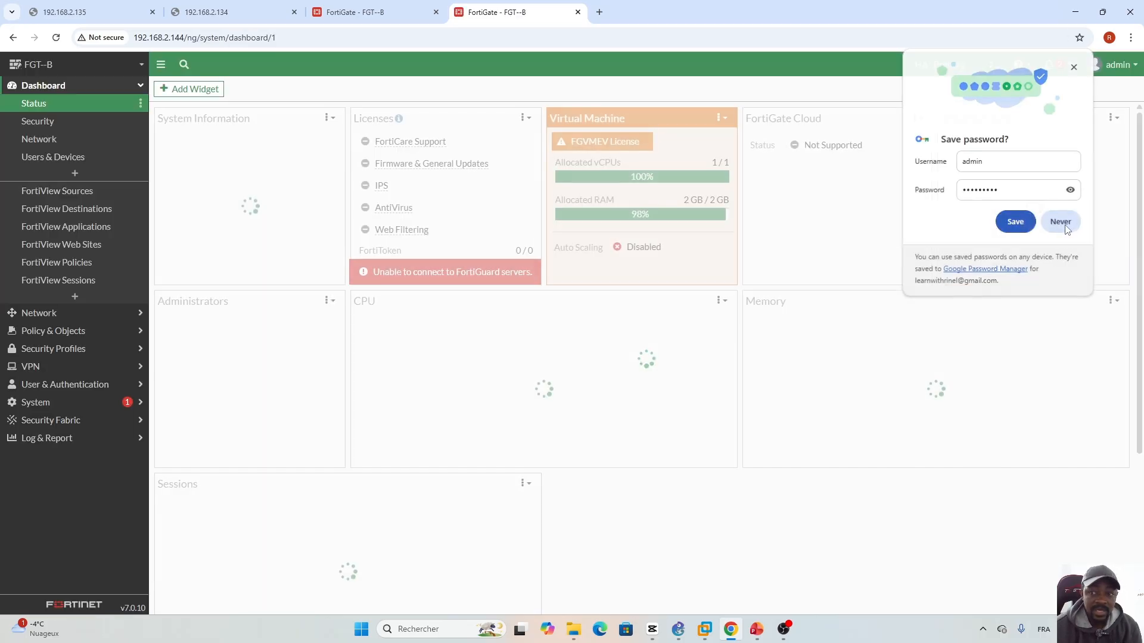
{"action": "left_click", "coordinate": [1060, 222]}
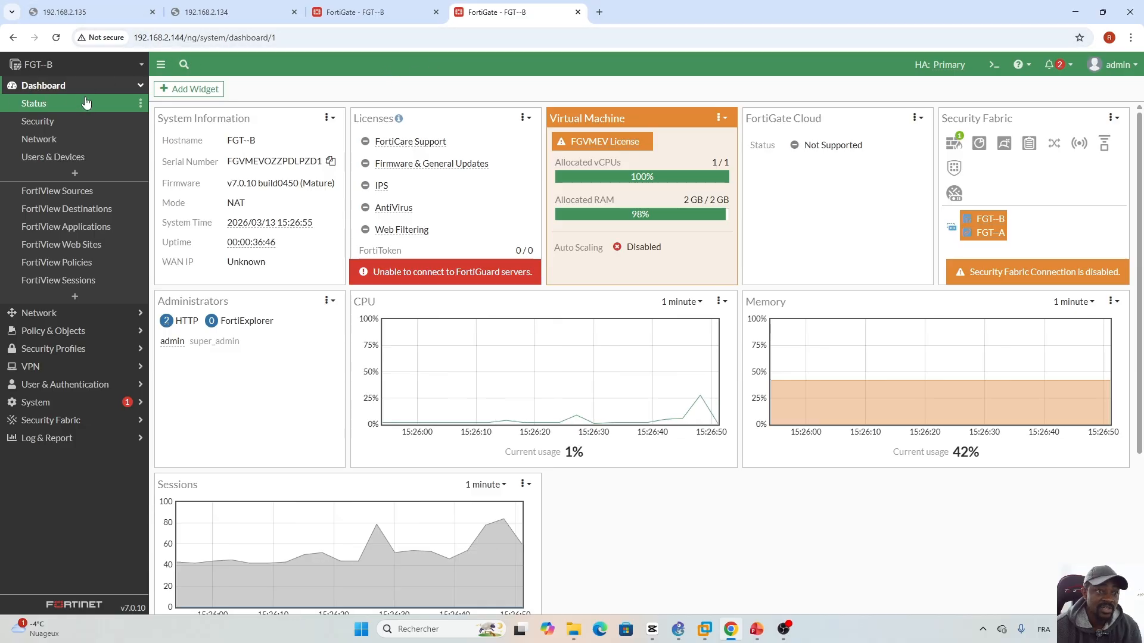
{"action": "left_click", "coordinate": [370, 20]}
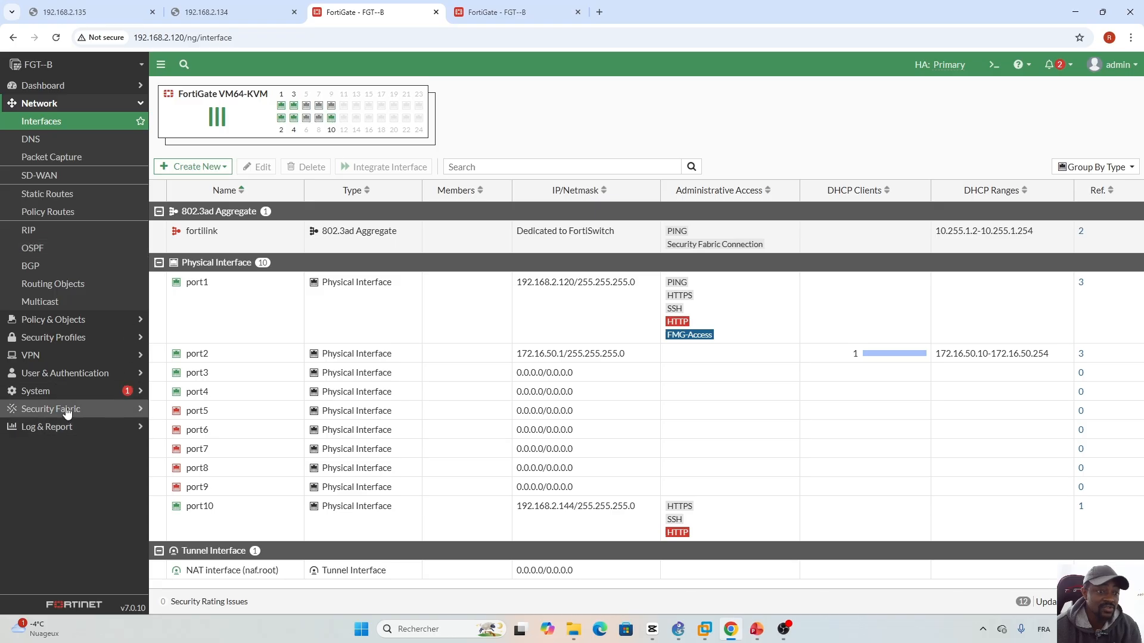
- On the HA page, confirm FGT--B is Primary and both members are Synchronized, then close FGT--A's peer settings unchanged
{"action": "left_click", "coordinate": [24, 391]}
{"action": "left_click", "coordinate": [48, 302]}
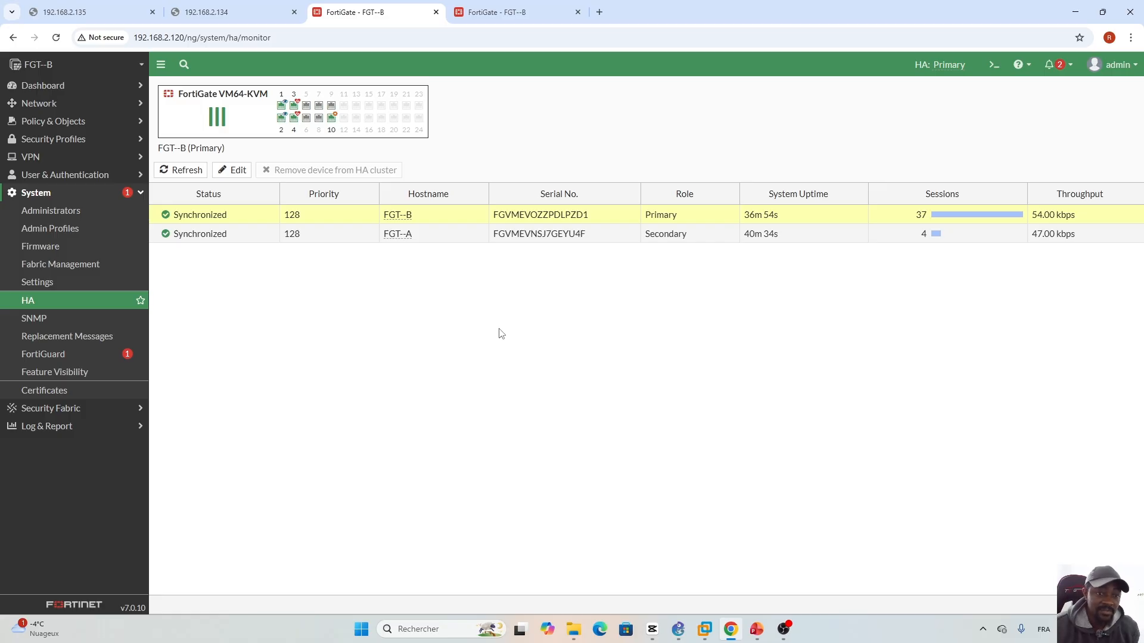
{"action": "left_click", "coordinate": [491, 13]}
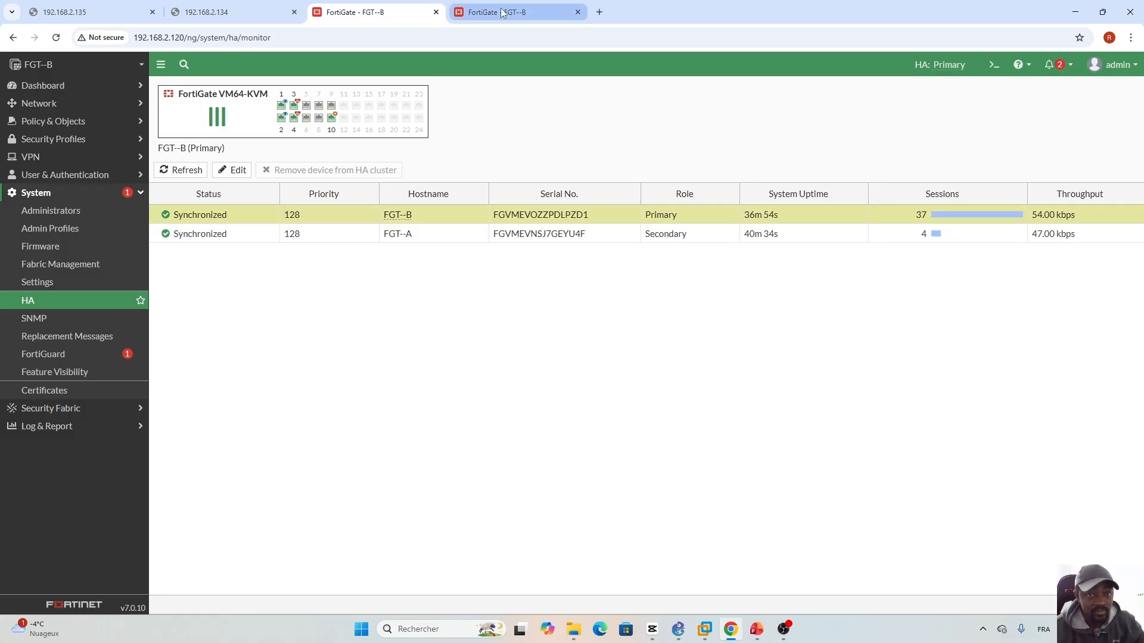
{"action": "left_click", "coordinate": [366, 13]}
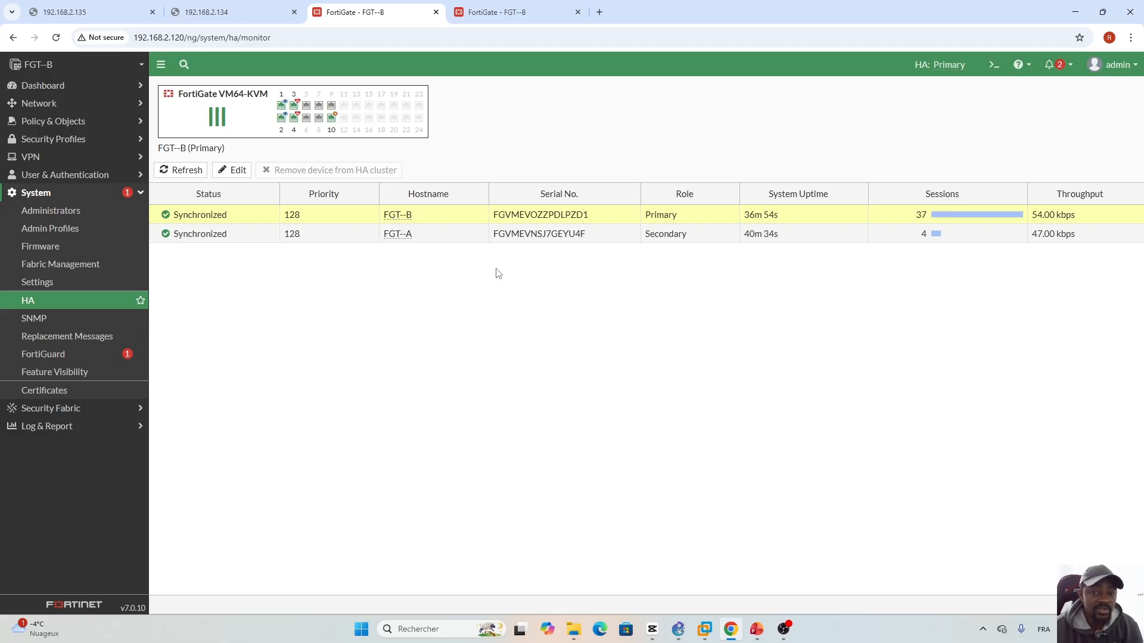
{"action": "left_click", "coordinate": [334, 237]}
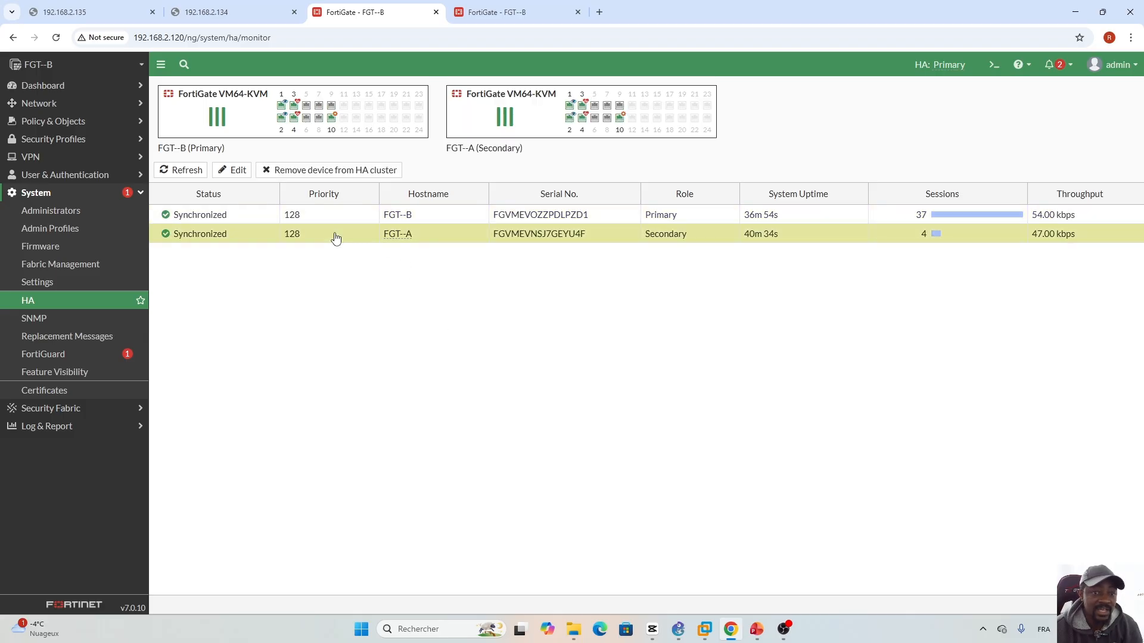
{"action": "left_click", "coordinate": [231, 171]}
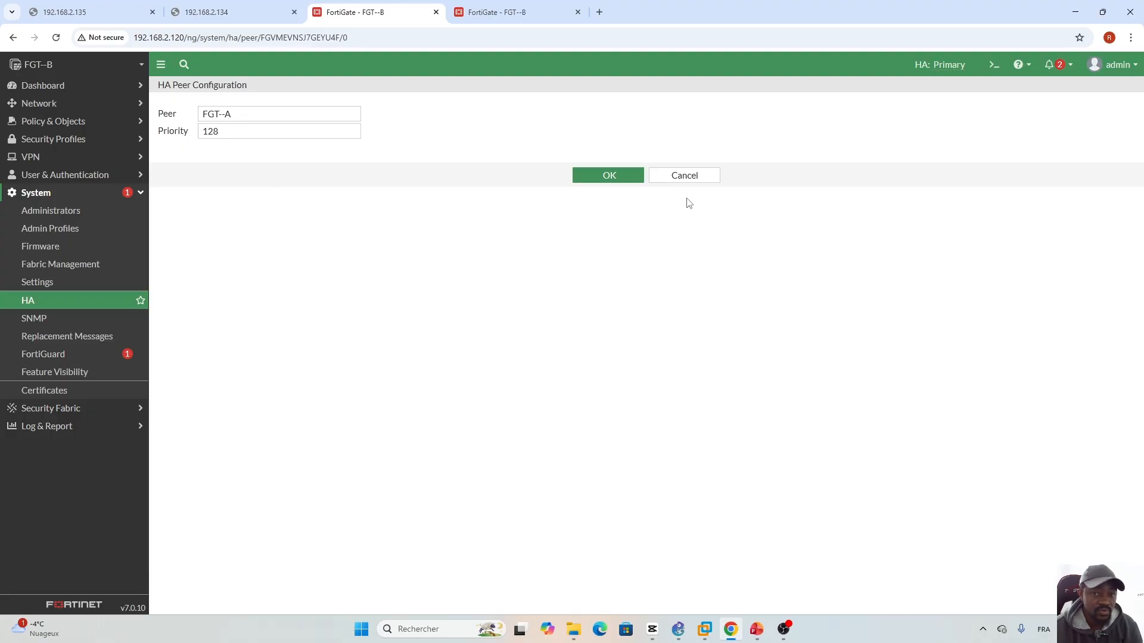
{"action": "left_click", "coordinate": [684, 177]}
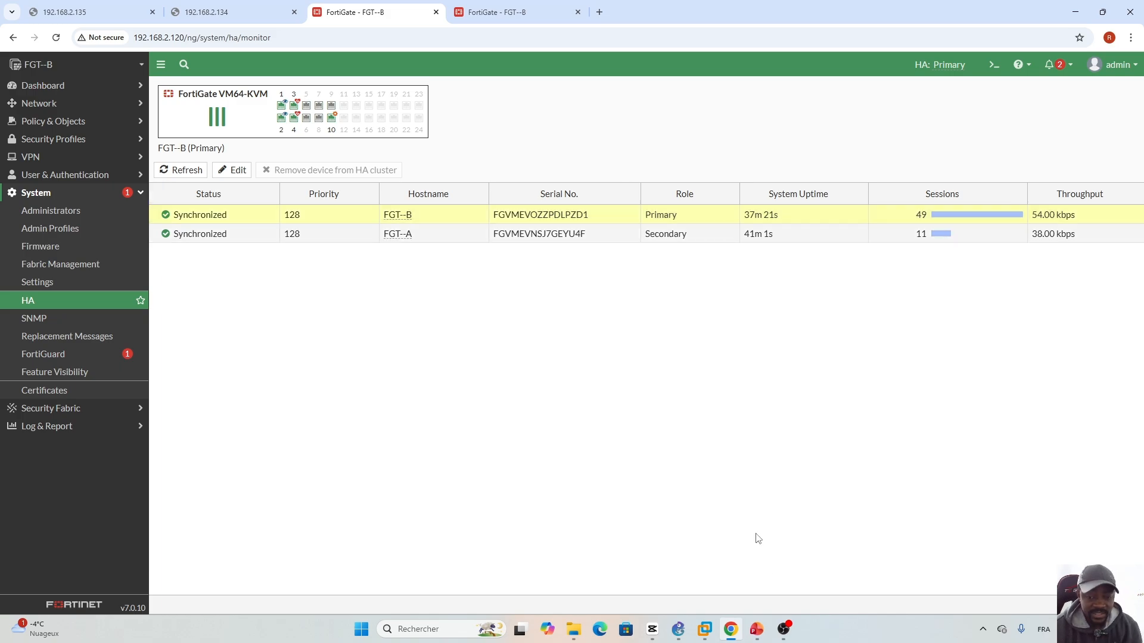
- In PowerPoint, view the Command Lines slide 124, then return to the Activities slide 122
{"action": "left_click", "coordinate": [758, 630]}
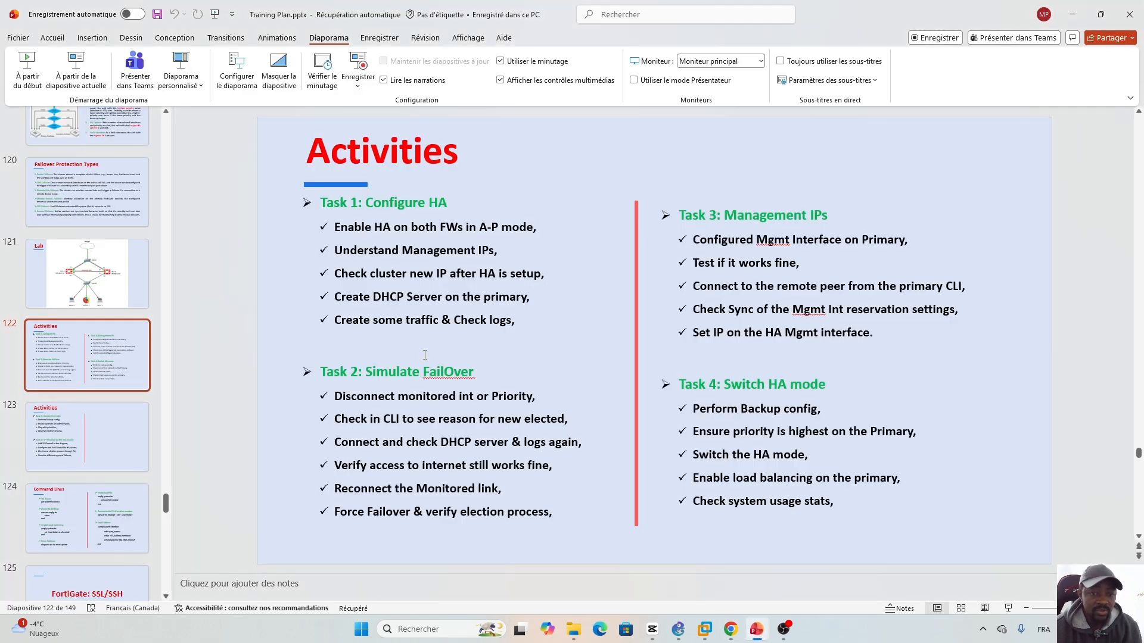
{"action": "left_click", "coordinate": [92, 524]}
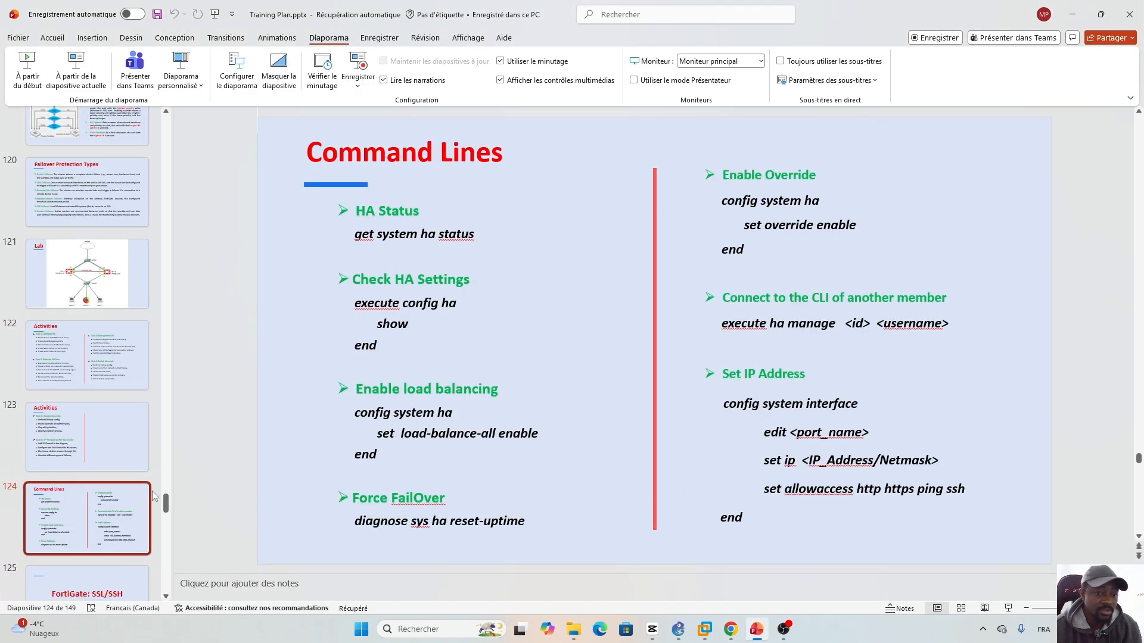
{"action": "left_click", "coordinate": [83, 364]}
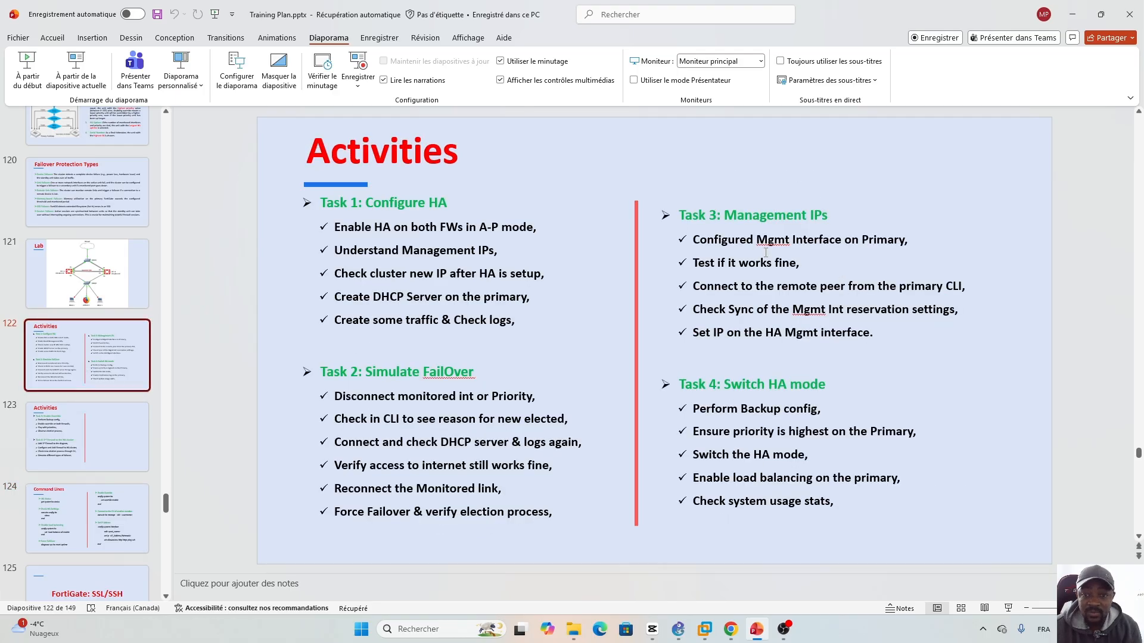
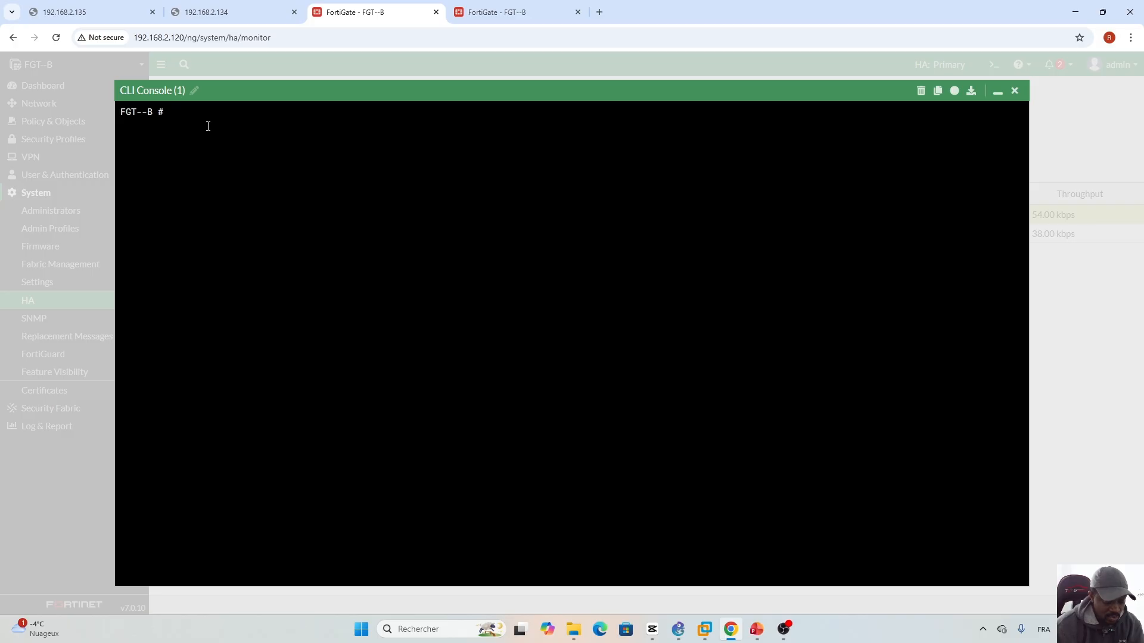
- List manageable HA peers with 'execute ha manage ?', showing the subsidiary unit at index 1
{"action": "type", "text": "execute ha manage"}
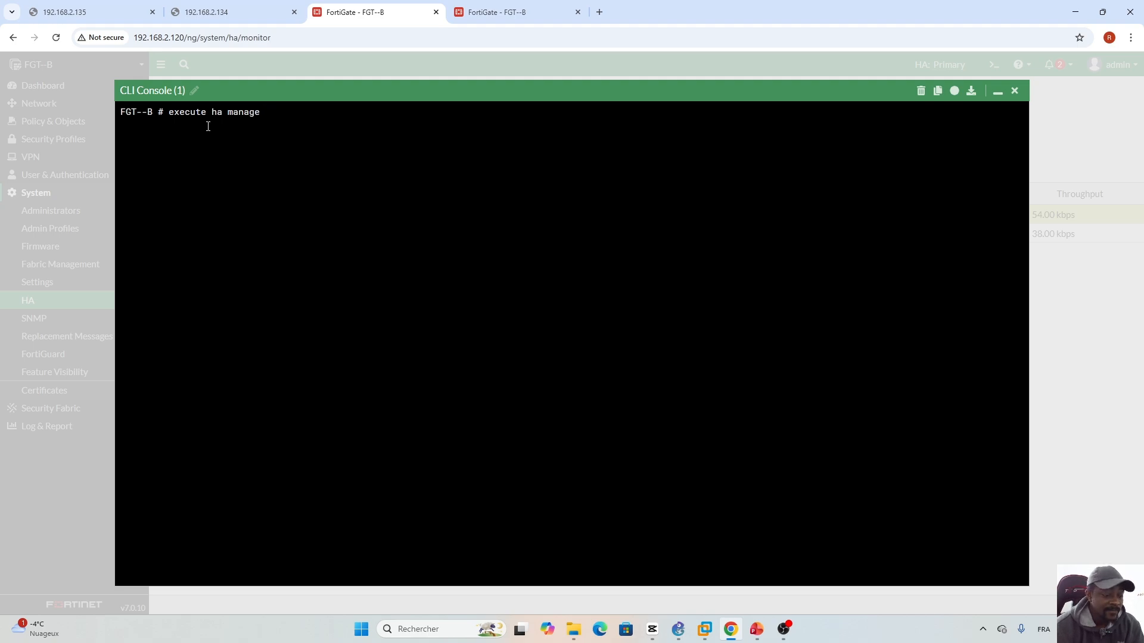
{"action": "key", "text": "question"}
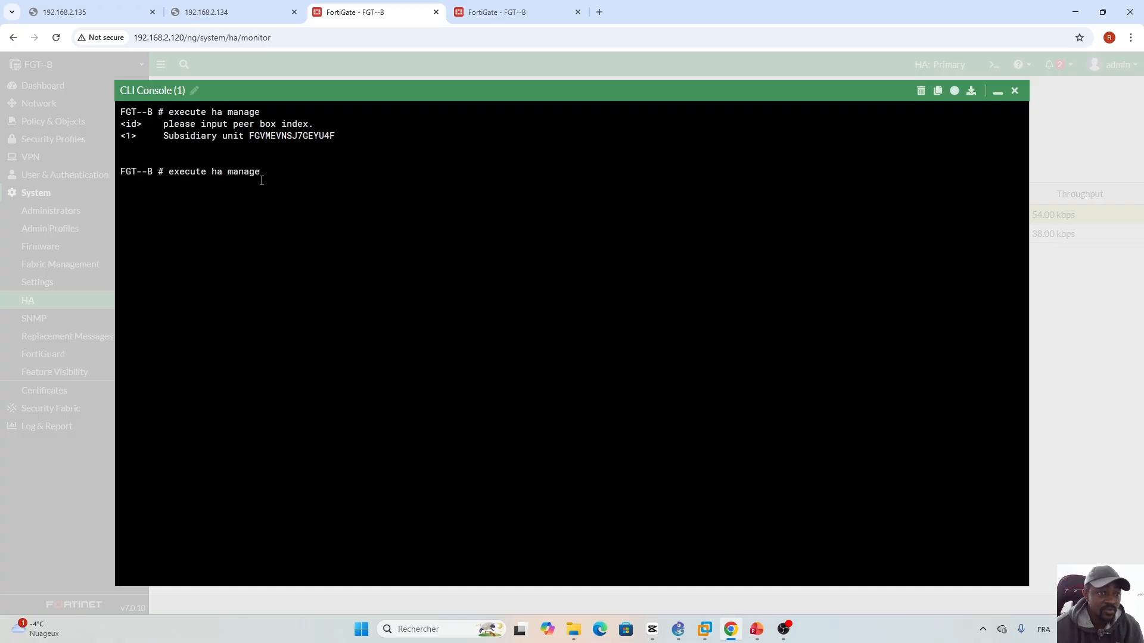
{"action": "left_click", "coordinate": [762, 632]}
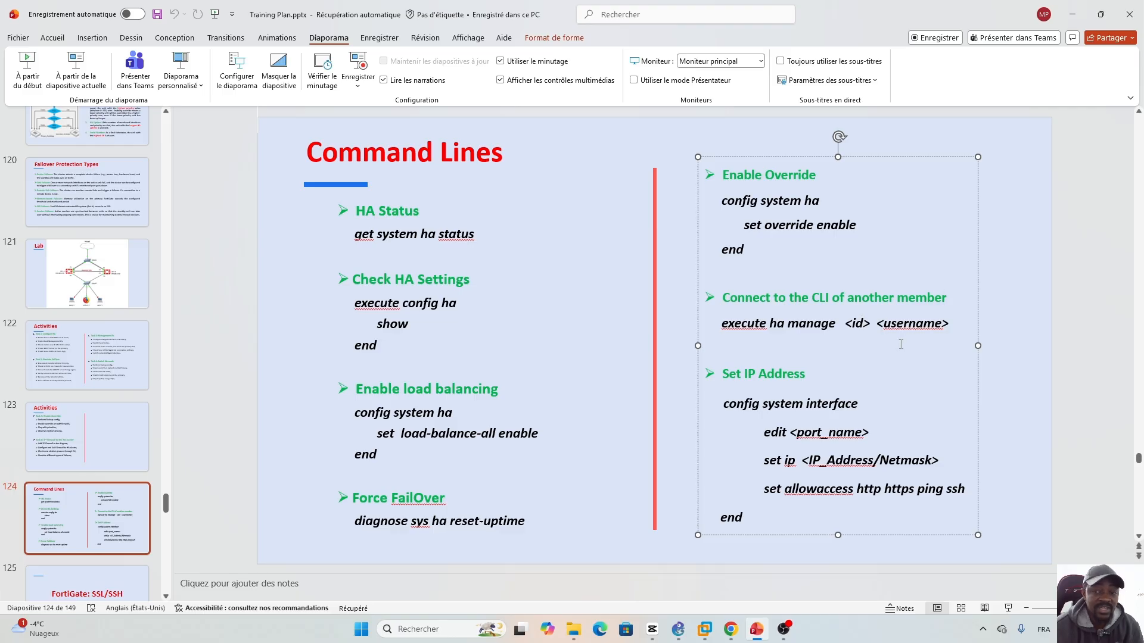
{"action": "left_click", "coordinate": [732, 631]}
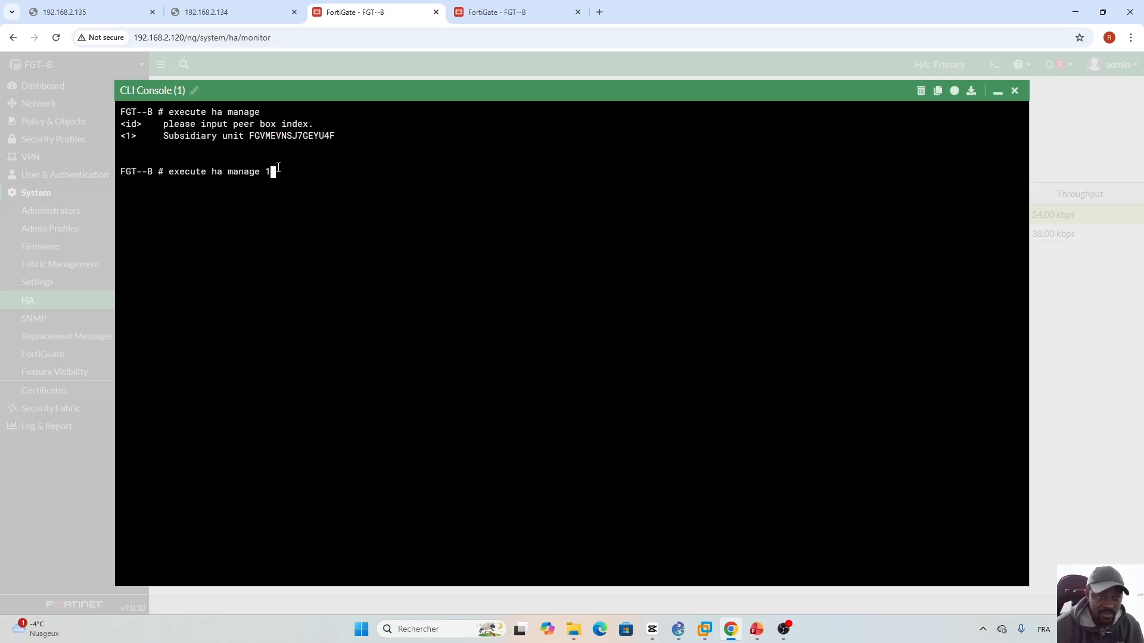
- Connect to peer unit 1 with 'execute ha manage 1 admin' and enter its admin password
{"action": "type", "text": "1 admin"}
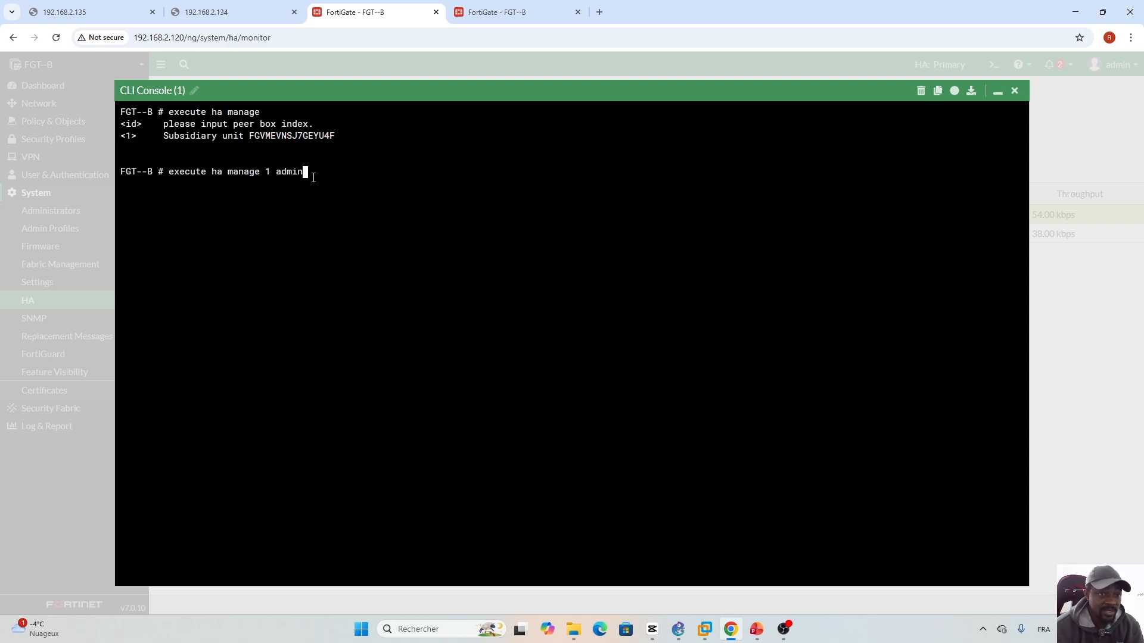
{"action": "key", "text": "Return"}
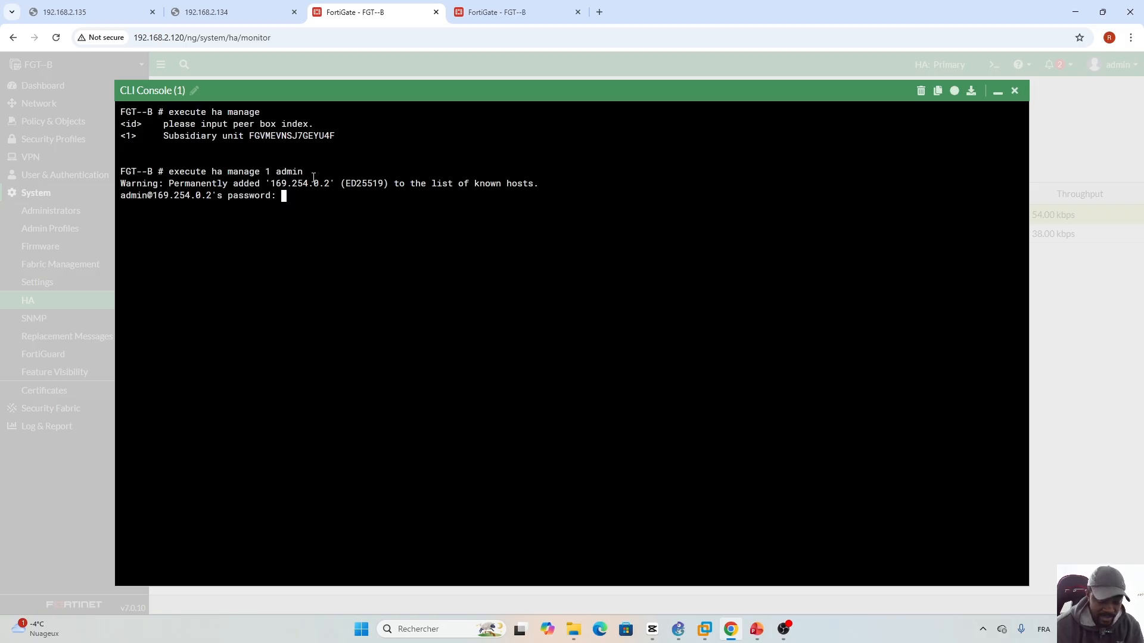
{"action": "key", "text": "Return"}
{"action": "key", "text": "Return"}
{"action": "key", "text": "Return"}
{"action": "key", "text": "Return"}
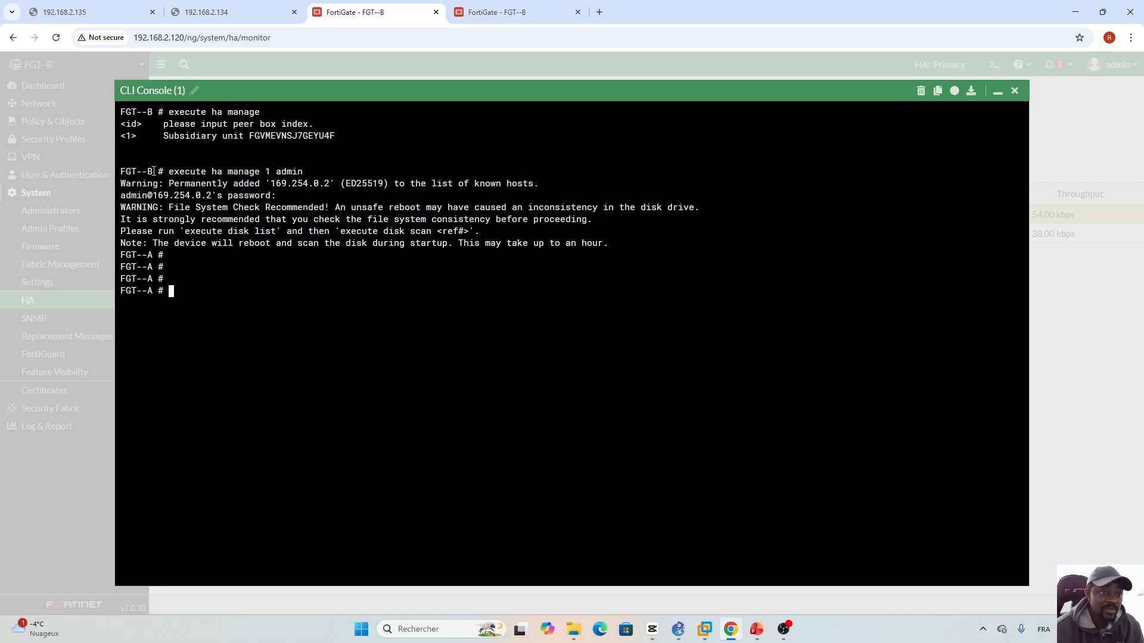
- Highlight the FGT--B and FGT--A prompt names, then bring up the Command Lines slide
{"action": "left_click_drag", "start_coordinate": [154, 171], "coordinate": [120, 172]}
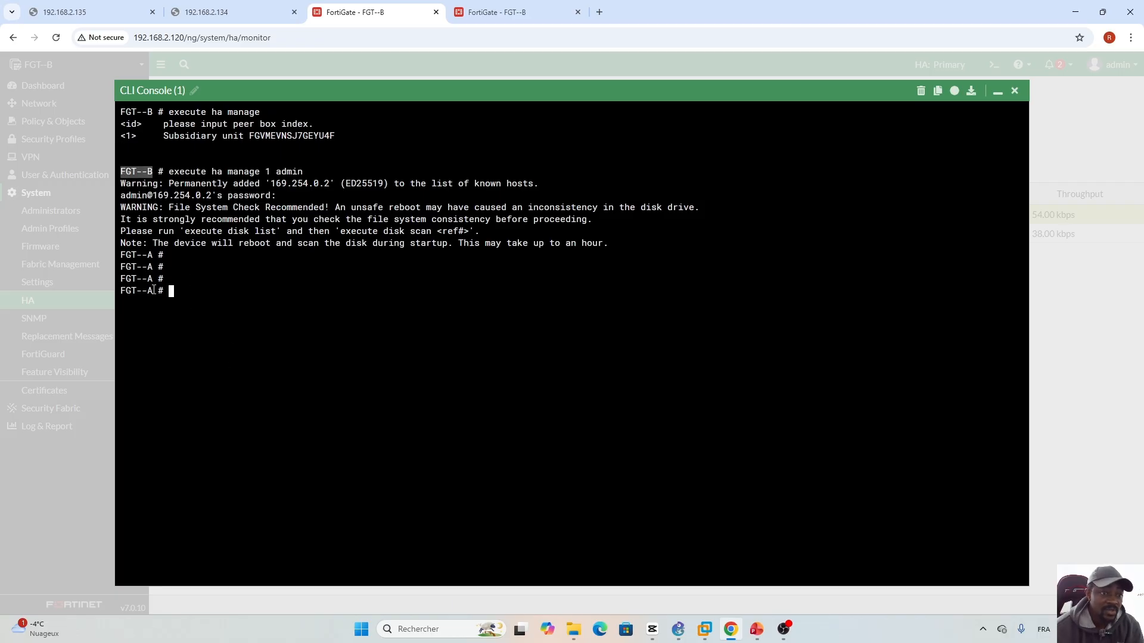
{"action": "left_click_drag", "start_coordinate": [153, 291], "coordinate": [119, 290]}
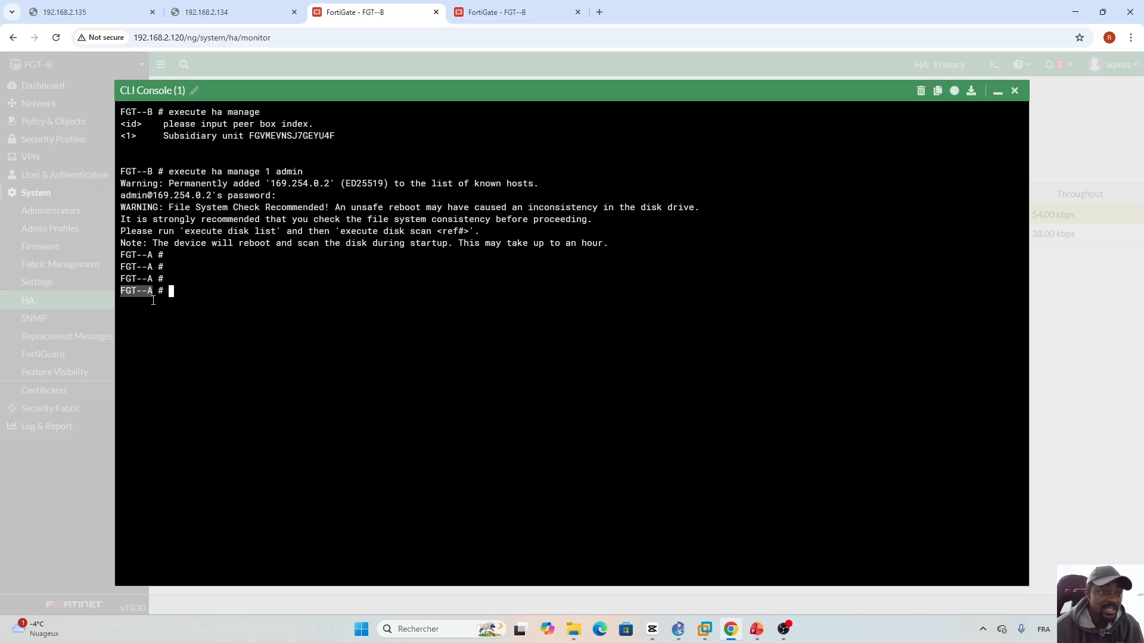
{"action": "left_click", "coordinate": [154, 296]}
{"action": "key", "text": "alt+Tab"}
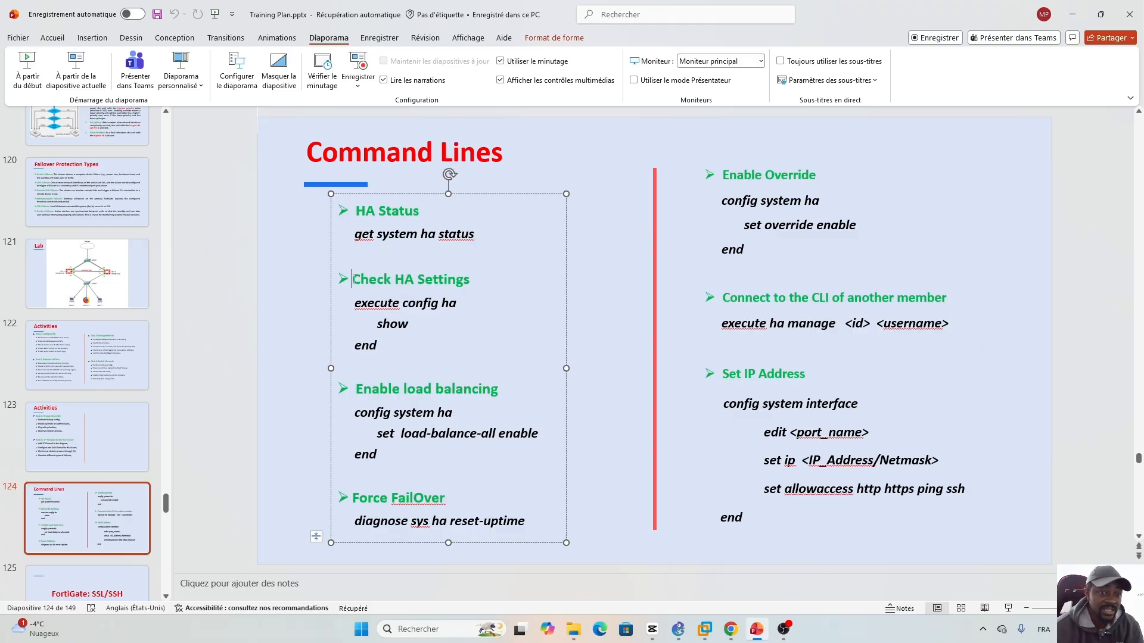
- Highlight the Check HA Settings heading on slide 124, then return to the FortiGate console
{"action": "left_click_drag", "start_coordinate": [352, 278], "coordinate": [473, 283]}
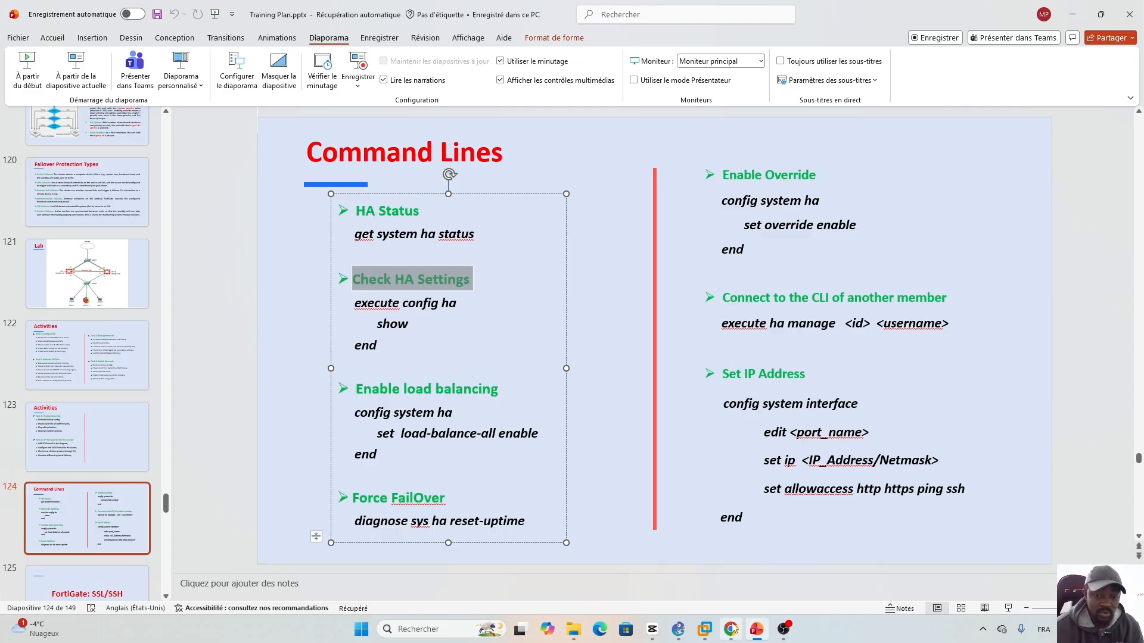
{"action": "mouse_move", "coordinate": [733, 633]}
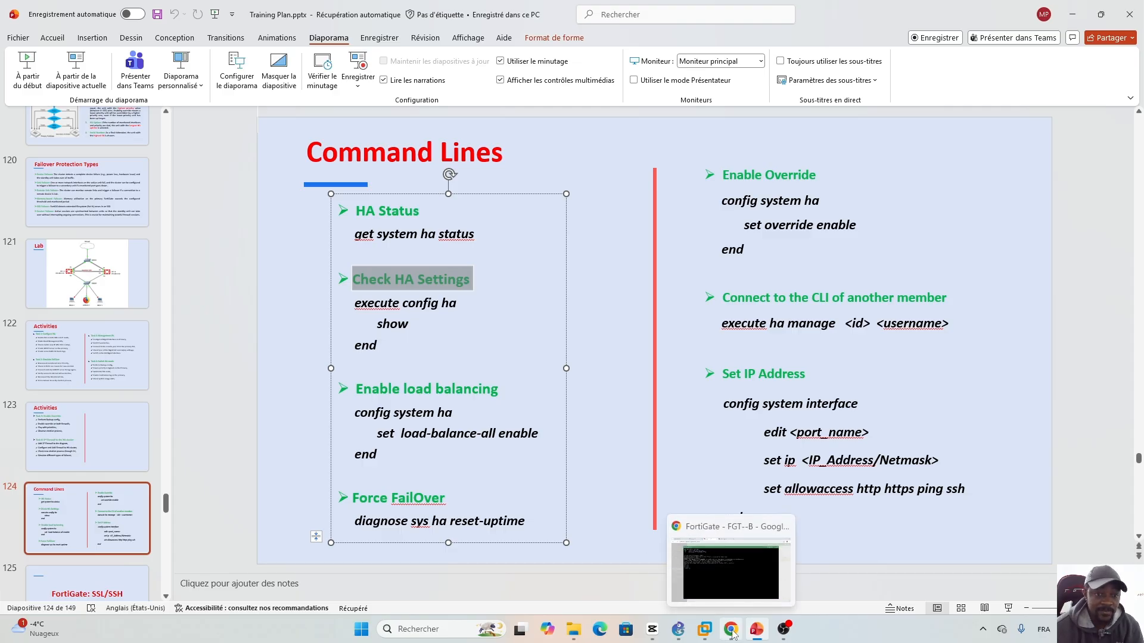
{"action": "left_click", "coordinate": [733, 633]}
- On FGT--A, run 'config system ha' and 'show' to print its HA settings, then return to the slide
{"action": "type", "text": "e"}
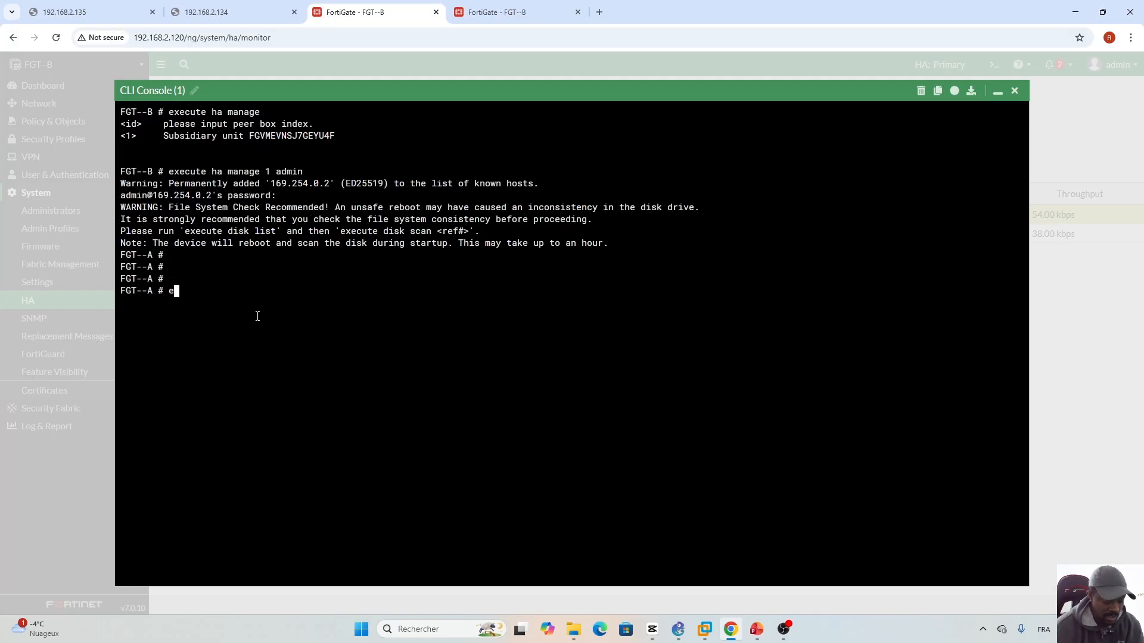
{"action": "type", "text": "xecute config-transaction"}
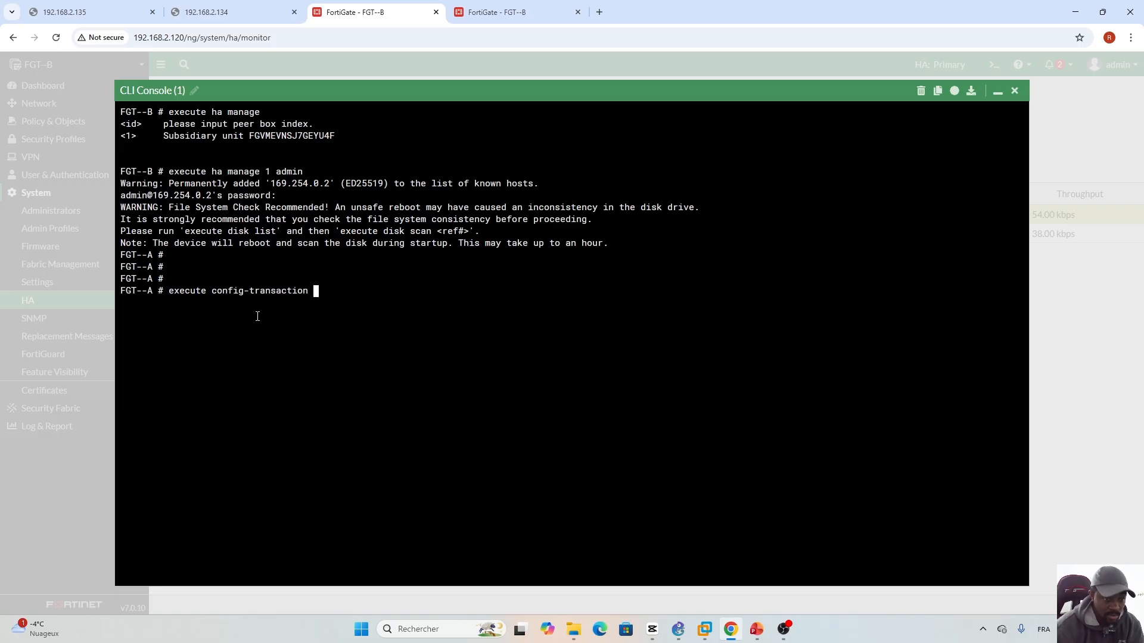
{"action": "key", "text": "BackSpace"}
{"action": "key", "text": "BackSpace"}
{"action": "key", "text": "BackSpace"}
{"action": "key", "text": "BackSpace"}
{"action": "key", "text": "BackSpace"}
{"action": "key", "text": "BackSpace"}
{"action": "key", "text": "BackSpace"}
{"action": "key", "text": "BackSpace"}
{"action": "key", "text": "BackSpace"}
{"action": "key", "text": "BackSpace"}
{"action": "key", "text": "BackSpace"}
{"action": "key", "text": "BackSpace"}
{"action": "key", "text": "BackSpace"}
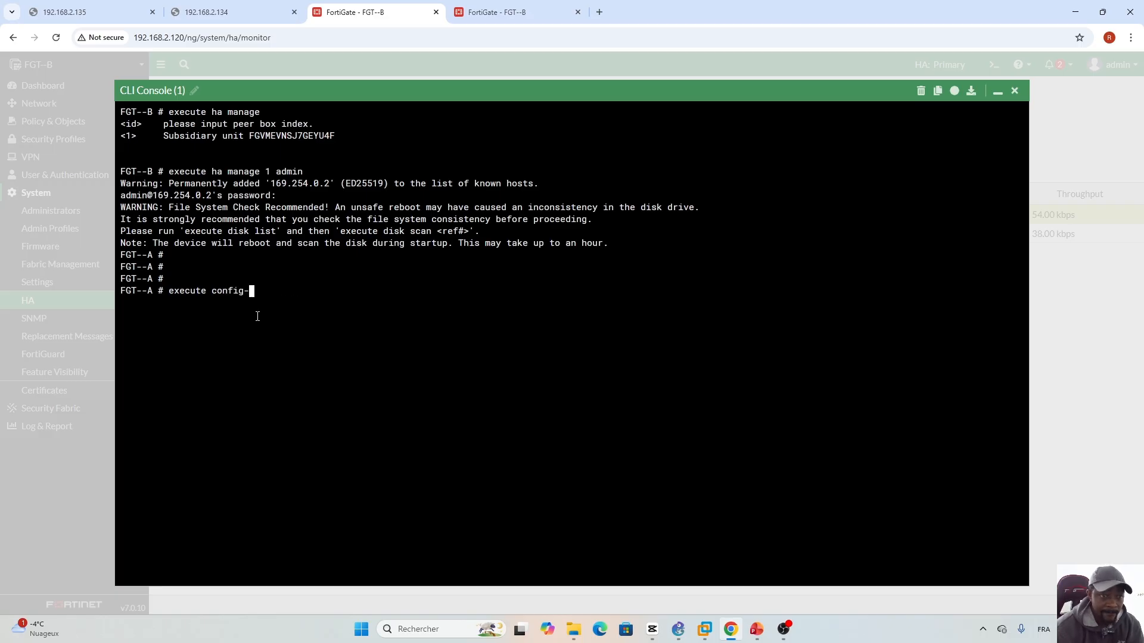
{"action": "key", "text": "BackSpace"}
{"action": "key", "text": "BackSpace"}
{"action": "key", "text": "BackSpace"}
{"action": "key", "text": "BackSpace"}
{"action": "key", "text": "BackSpace"}
{"action": "key", "text": "BackSpace"}
{"action": "key", "text": "BackSpace"}
{"action": "key", "text": "BackSpace"}
{"action": "key", "text": "BackSpace"}
{"action": "key", "text": "BackSpace"}
{"action": "key", "text": "BackSpace"}
{"action": "key", "text": "BackSpace"}
{"action": "key", "text": "BackSpace"}
{"action": "type", "text": "sy"}
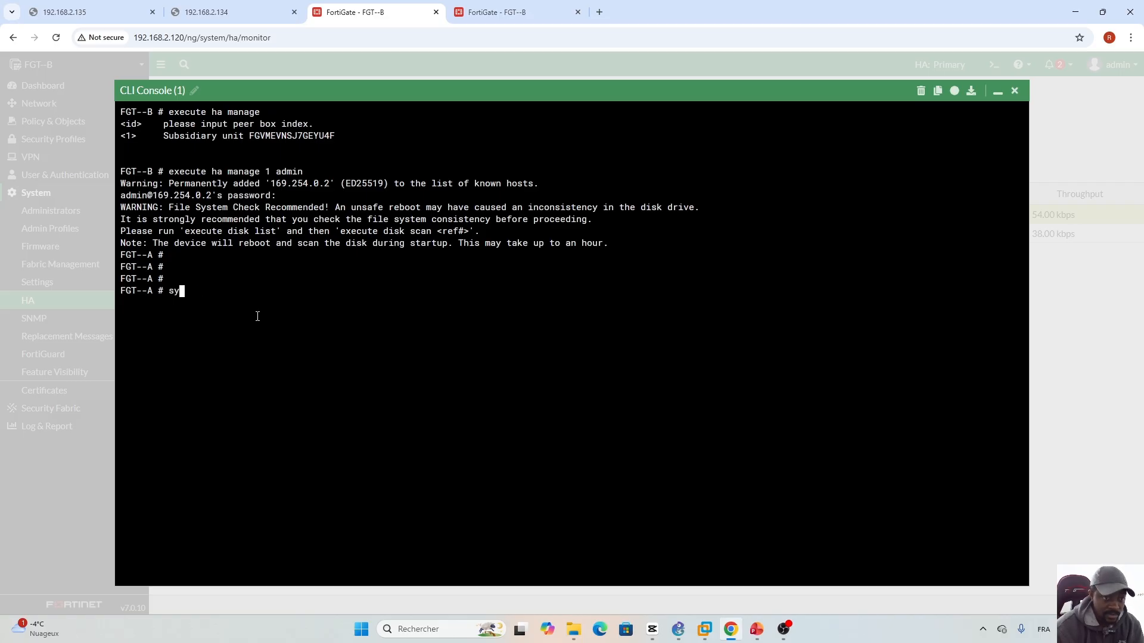
{"action": "key", "text": "BackSpace"}
{"action": "key", "text": "BackSpace"}
{"action": "type", "text": "con"}
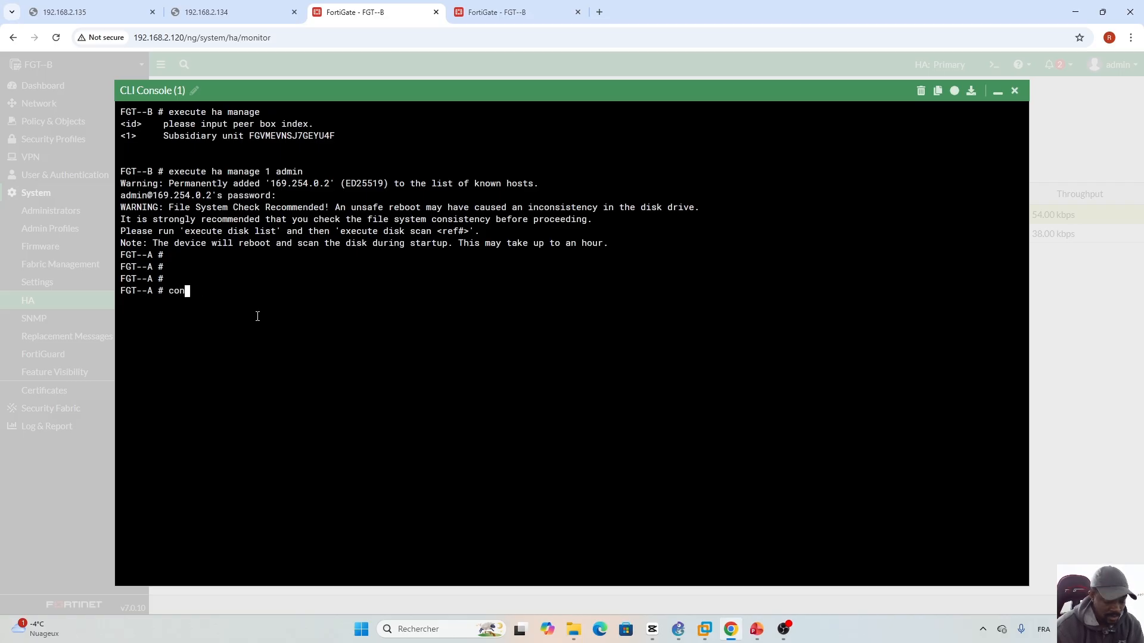
{"action": "type", "text": "fig system "}
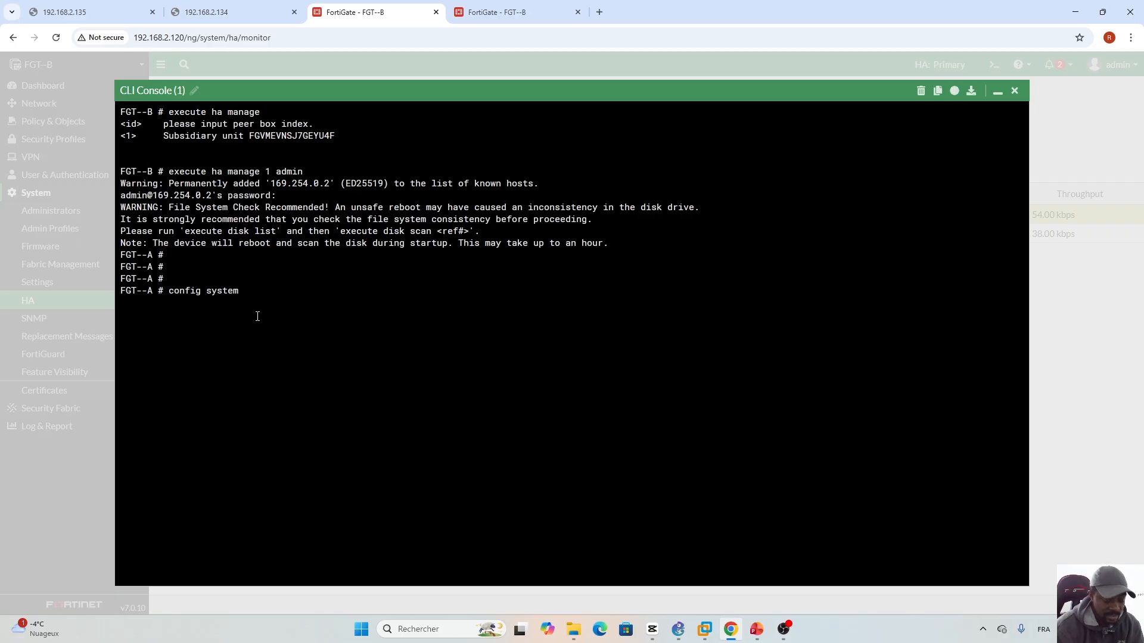
{"action": "type", "text": "ha"}
{"action": "key", "text": "Return"}
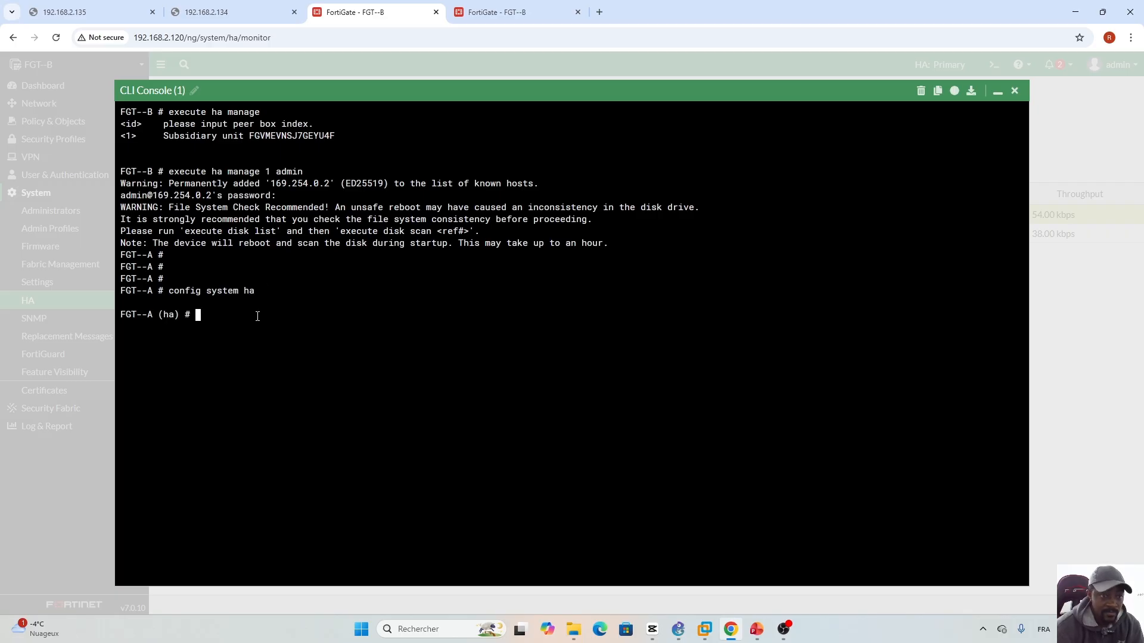
{"action": "type", "text": "show"}
{"action": "key", "text": "Return"}
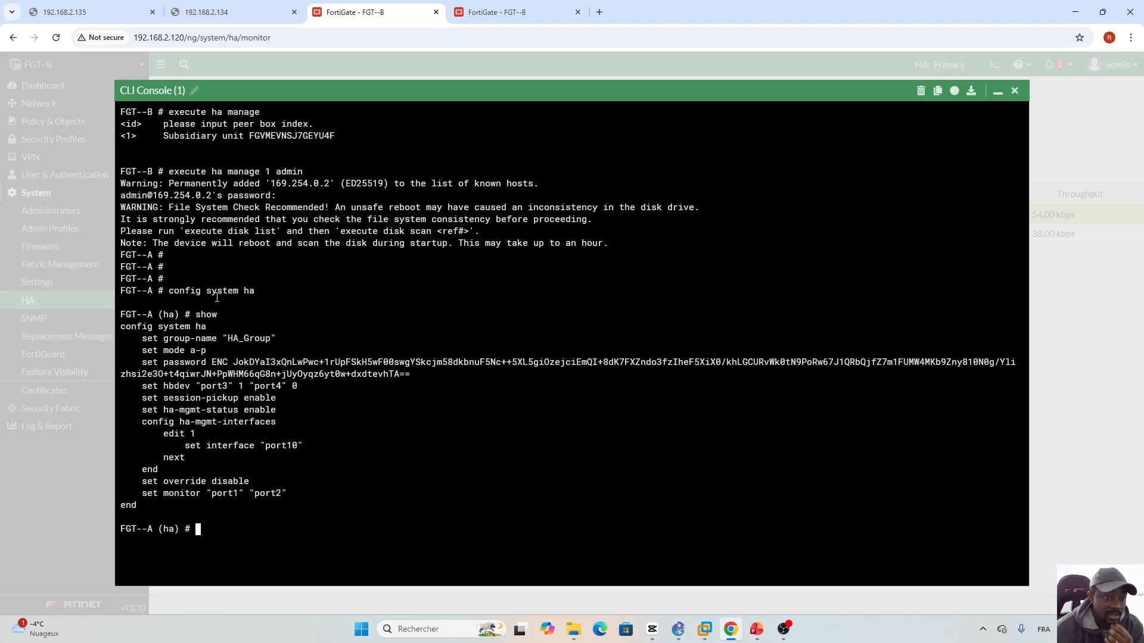
{"action": "left_click", "coordinate": [756, 630]}
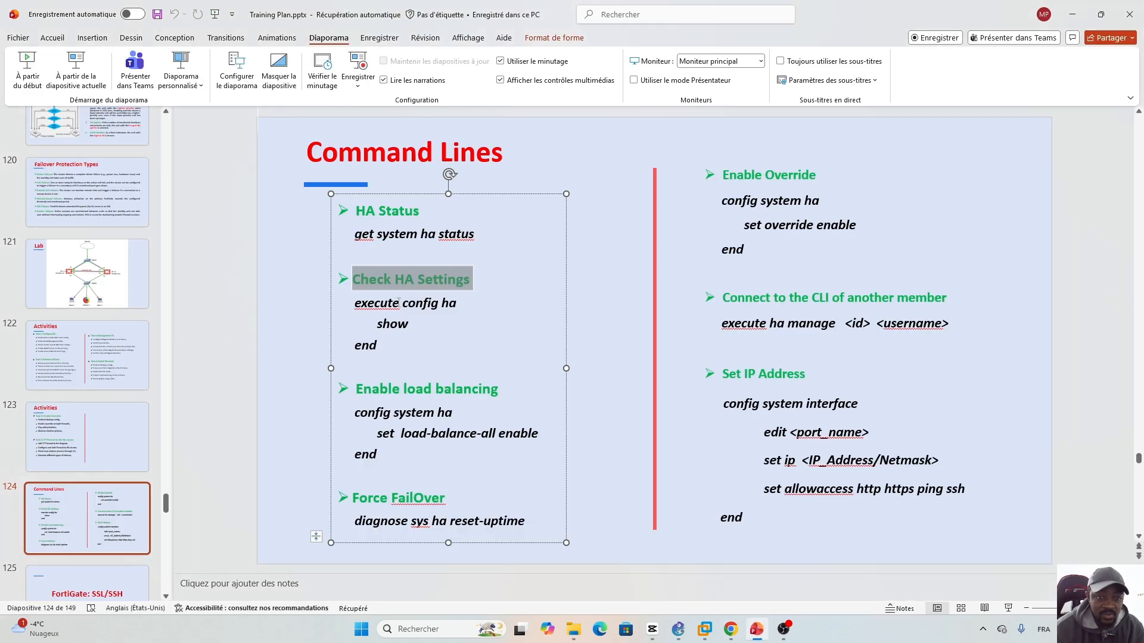
- Correct the slide's Check HA Settings command to read 'config system ha', then return to the console
{"action": "left_click_drag", "start_coordinate": [398, 303], "coordinate": [355, 303]}
{"action": "key", "text": "BackSpace"}
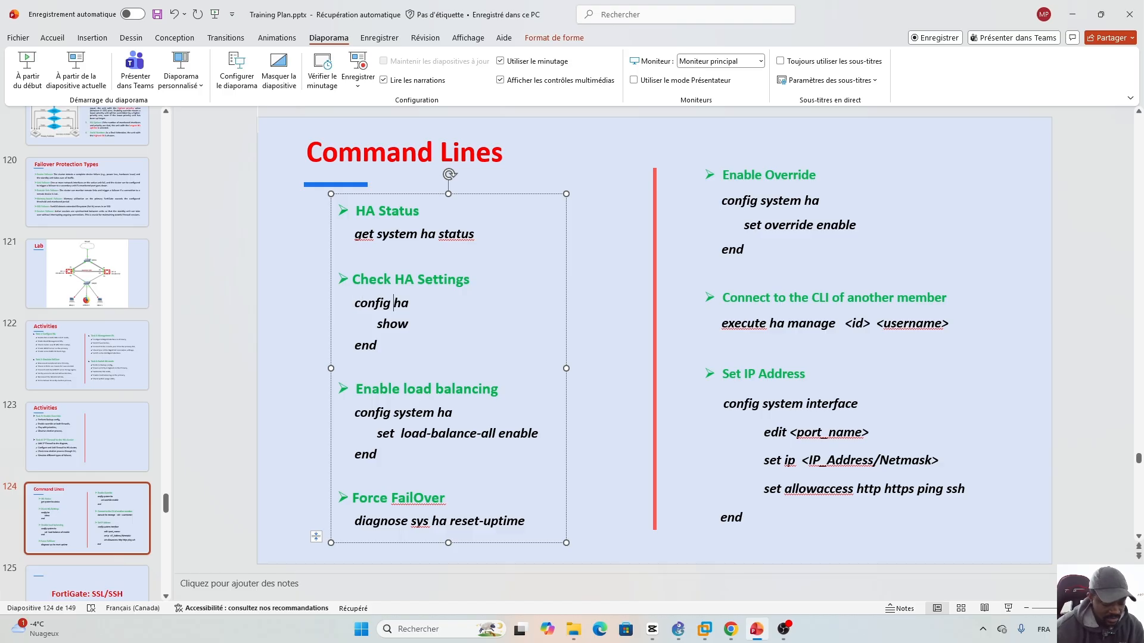
{"action": "type", "text": "system"}
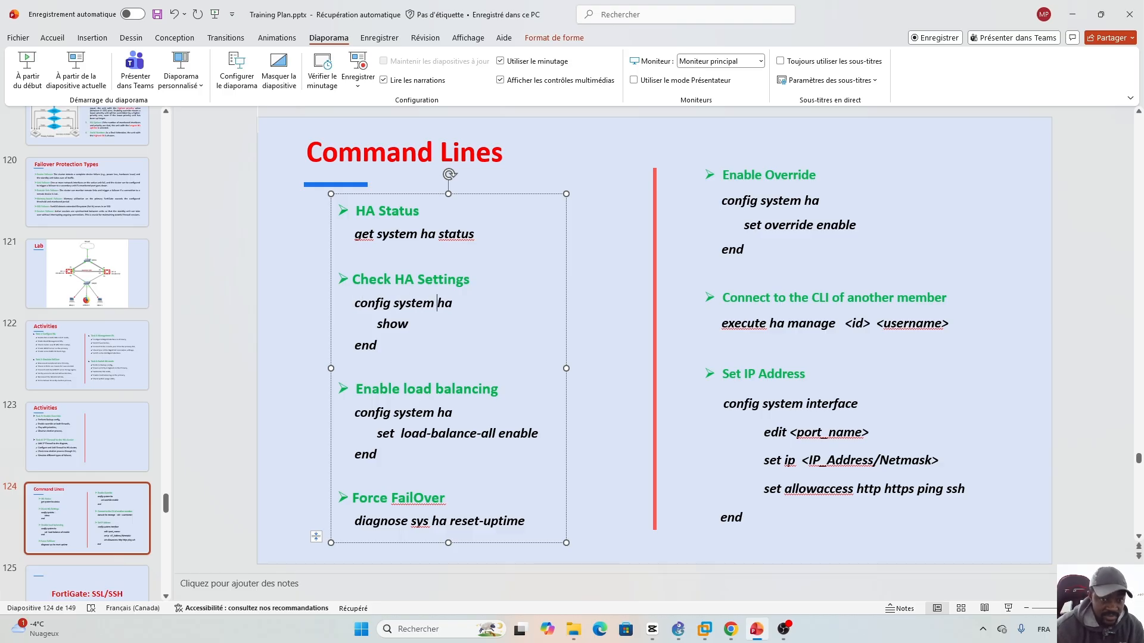
{"action": "left_click", "coordinate": [603, 424]}
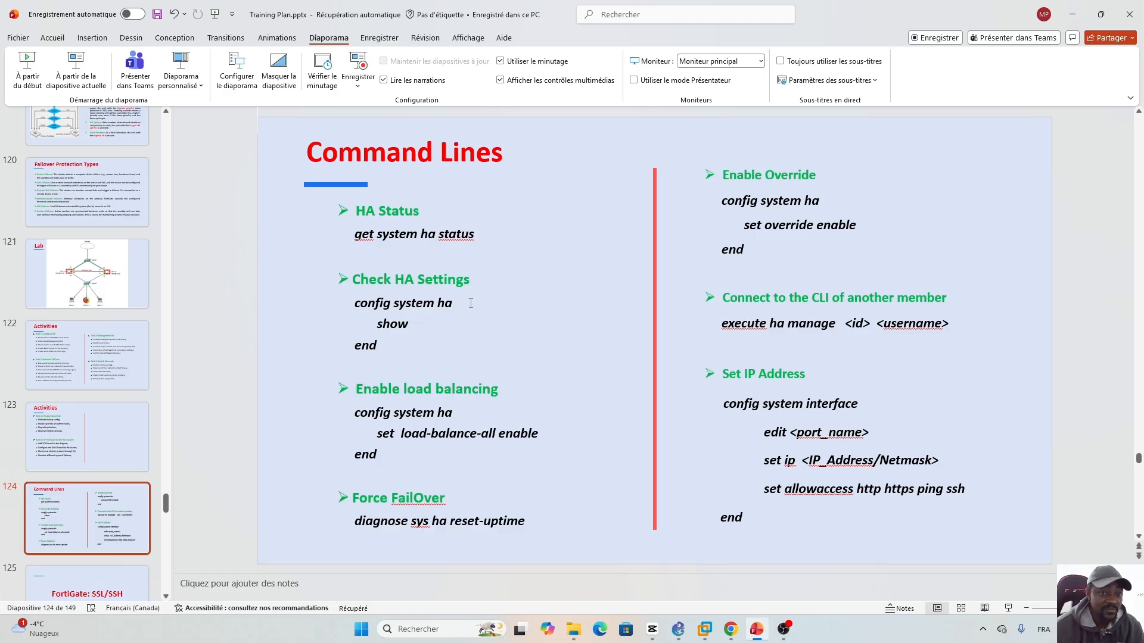
{"action": "left_click", "coordinate": [730, 630]}
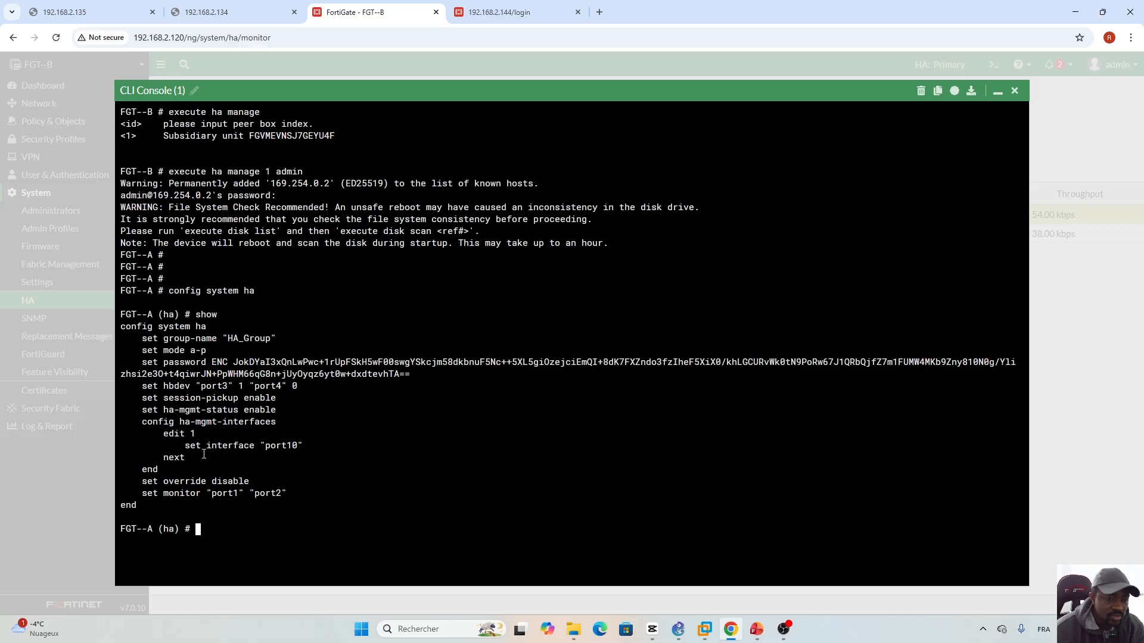
- Highlight the set interface "port10" line in FGT--A's HA output, then switch to the slide
{"action": "left_click_drag", "start_coordinate": [185, 447], "coordinate": [305, 447]}
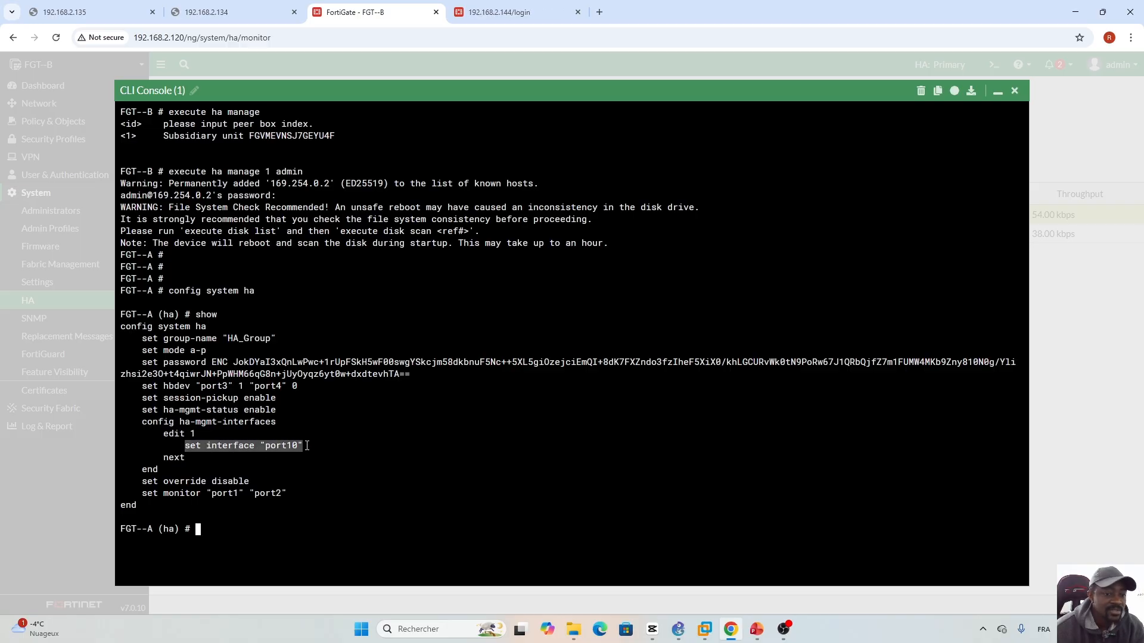
{"action": "left_click", "coordinate": [307, 447]}
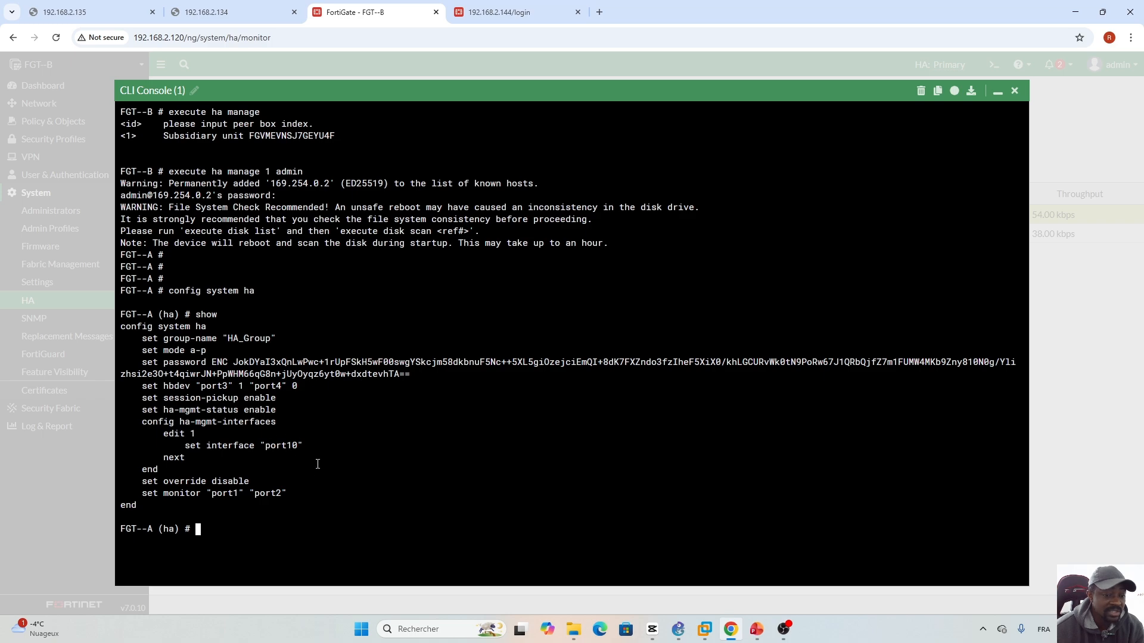
{"action": "left_click", "coordinate": [756, 629]}
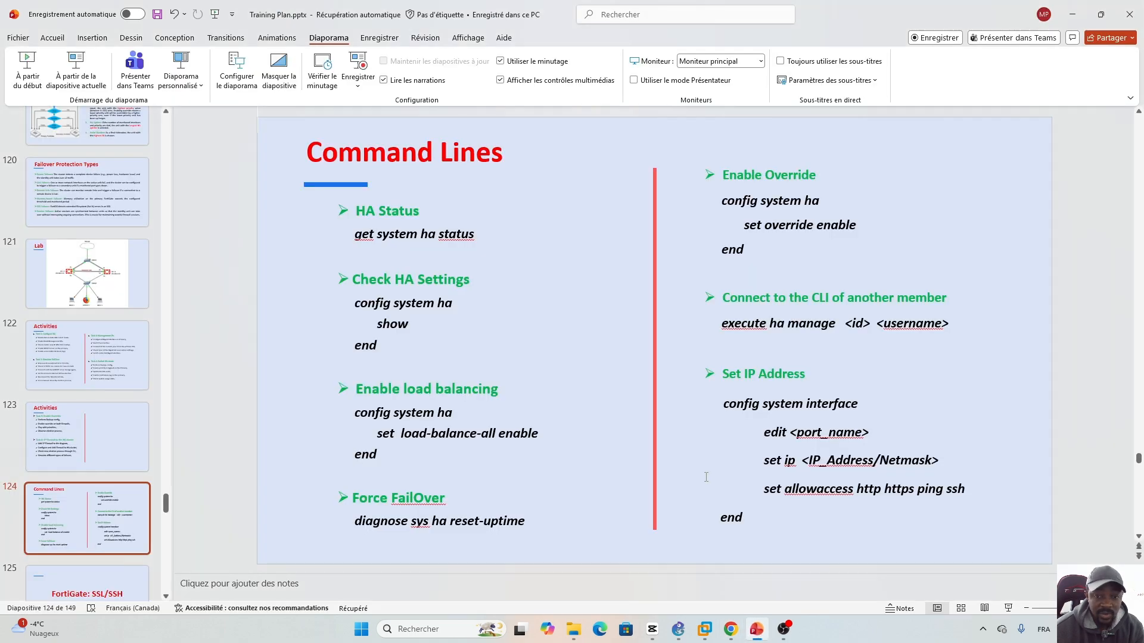
- Highlight the Set IP Address heading on the slide, then return to the FortiGate console
{"action": "left_click_drag", "start_coordinate": [722, 374], "coordinate": [805, 374]}
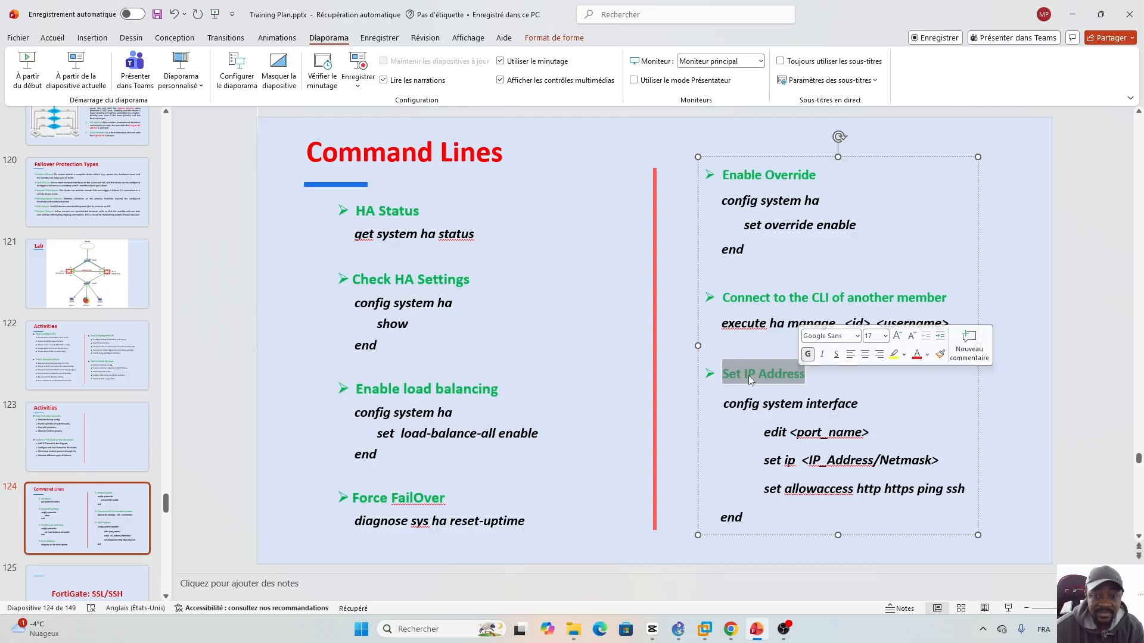
{"action": "left_click", "coordinate": [760, 405]}
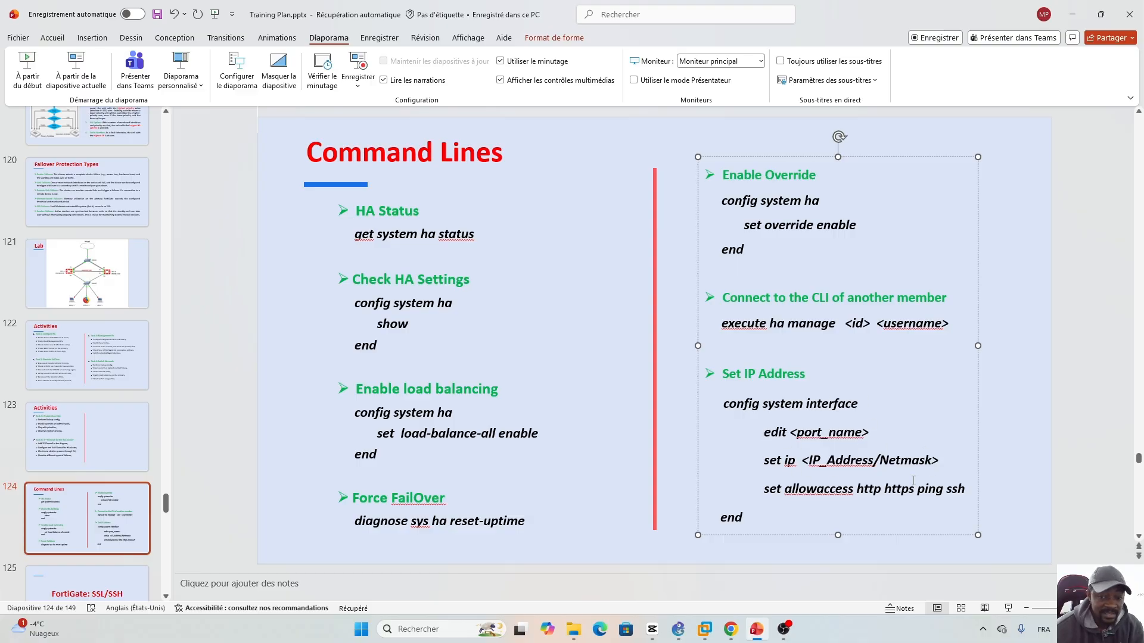
{"action": "left_click", "coordinate": [733, 634]}
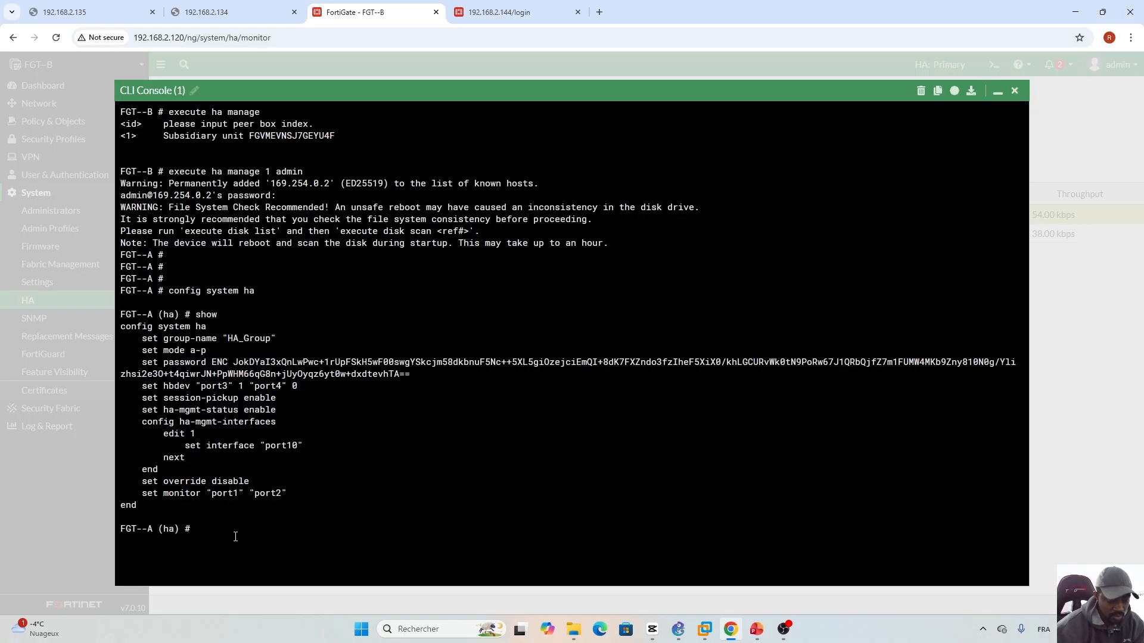
- Leave the HA config, edit interface port10, and set its IP to 192.168.2.145/24
{"action": "type", "text": "end"}
{"action": "key", "text": "Return"}
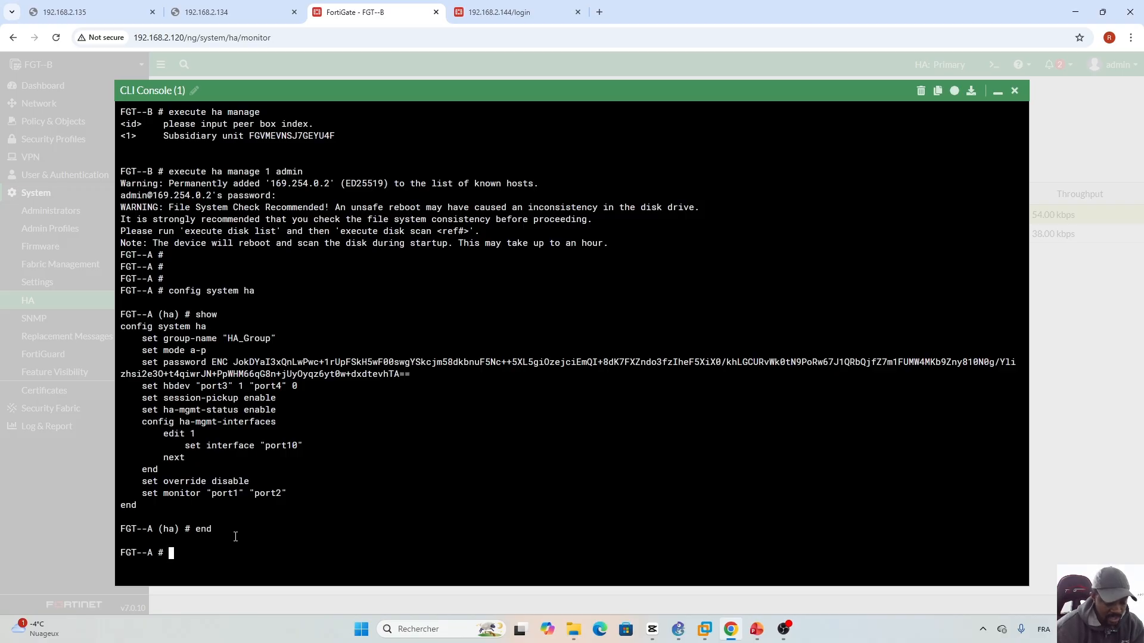
{"action": "type", "text": "config system interface"}
{"action": "key", "text": "Return"}
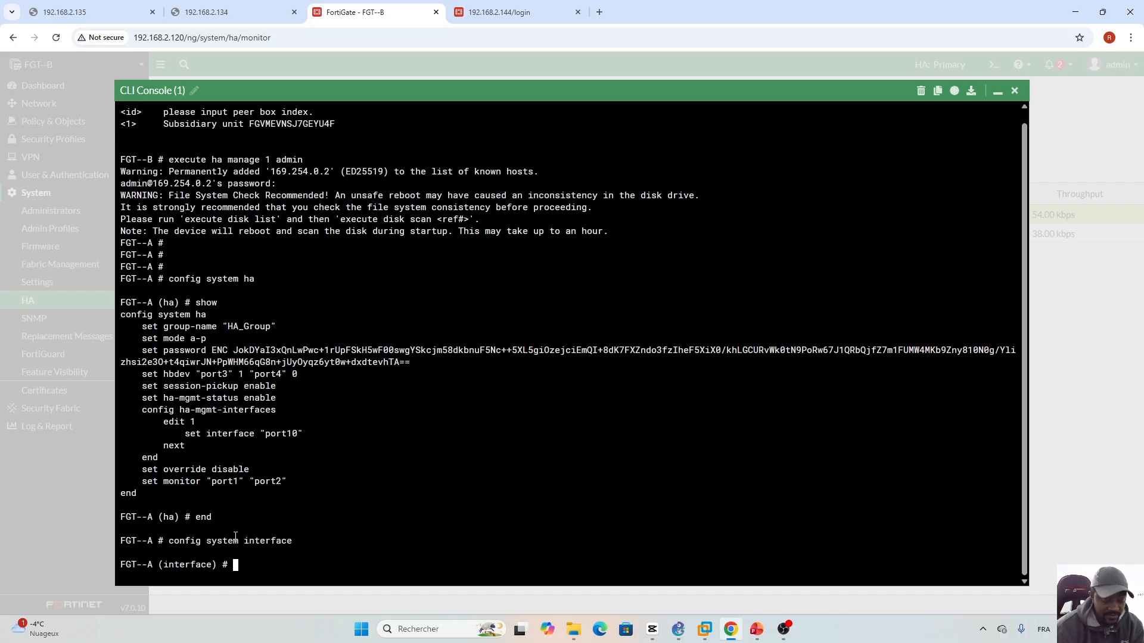
{"action": "type", "text": "ed"}
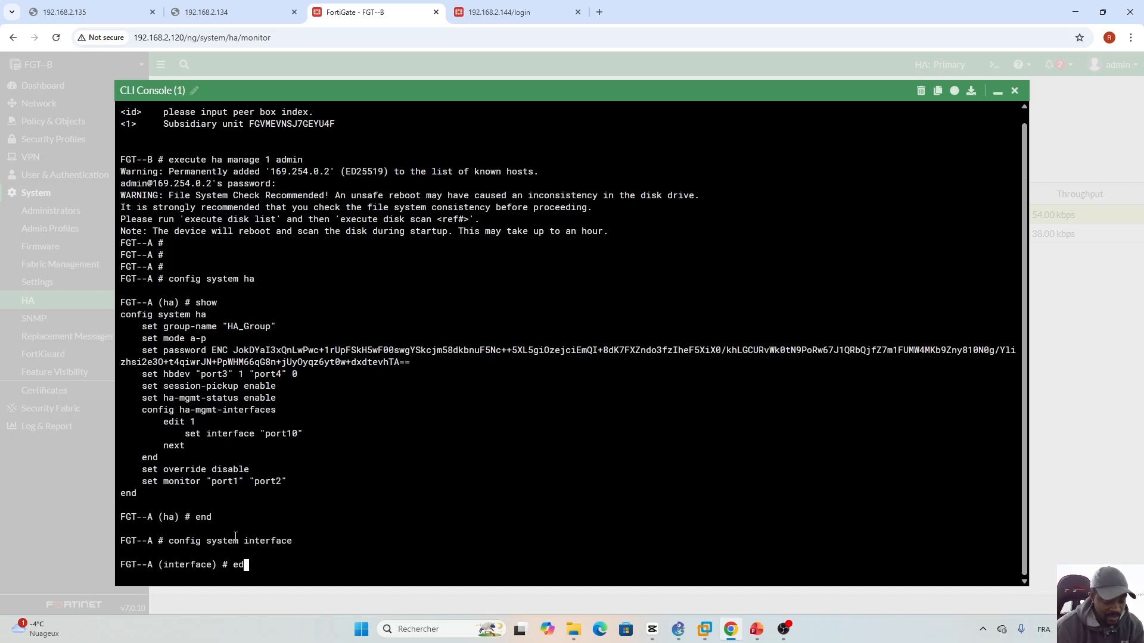
{"action": "type", "text": "it port10"}
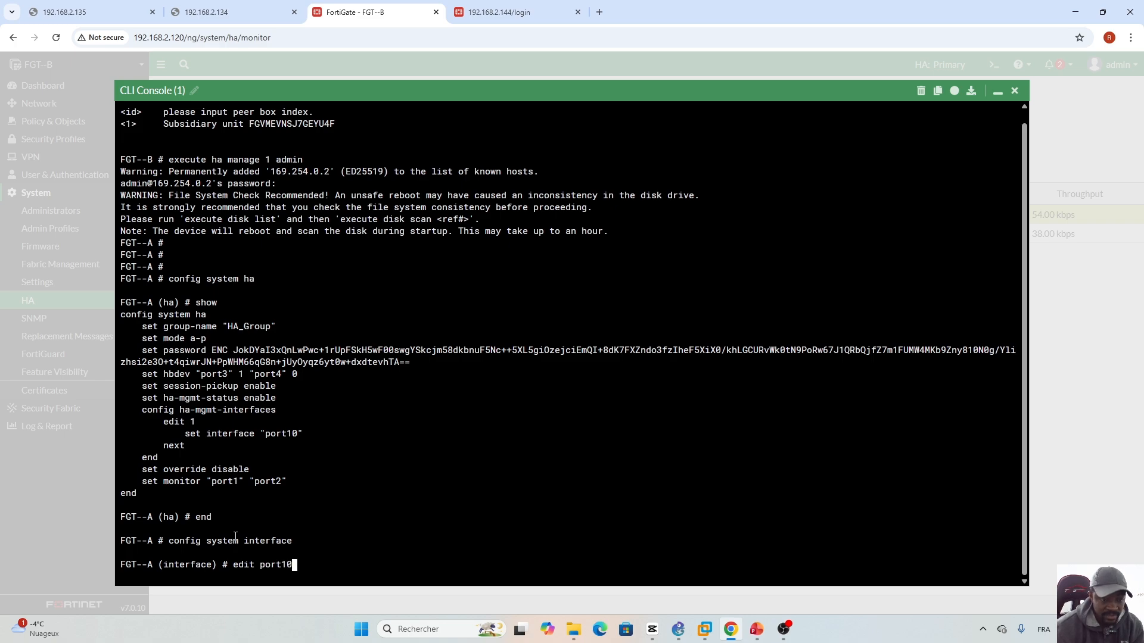
{"action": "key", "text": "Return"}
{"action": "type", "text": "set ip"}
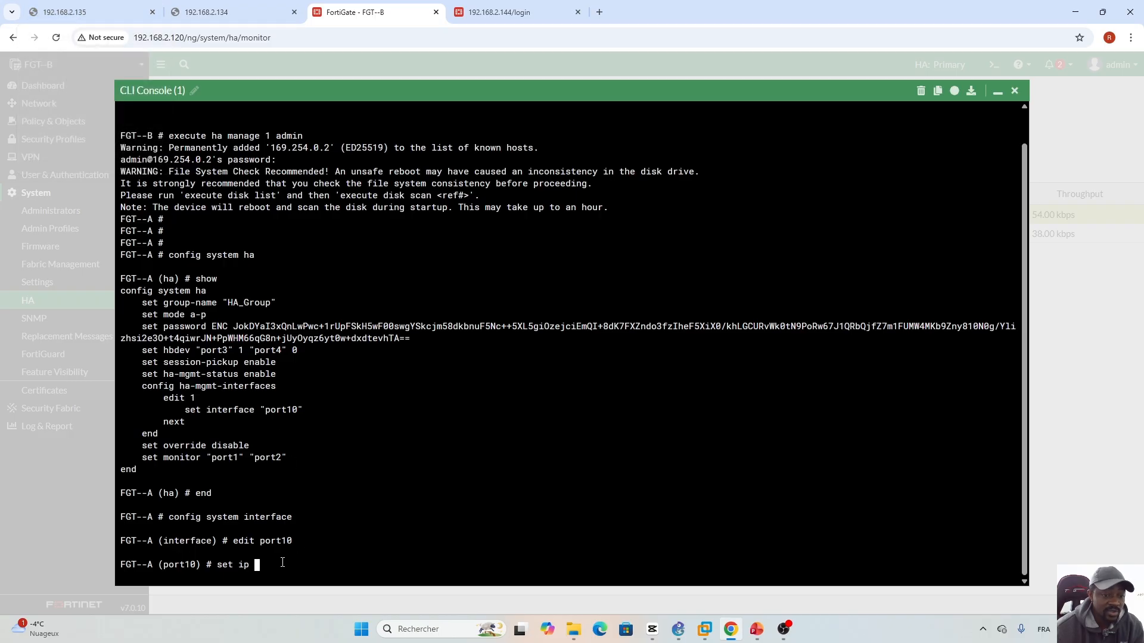
{"action": "type", "text": ".168.2.145/24"}
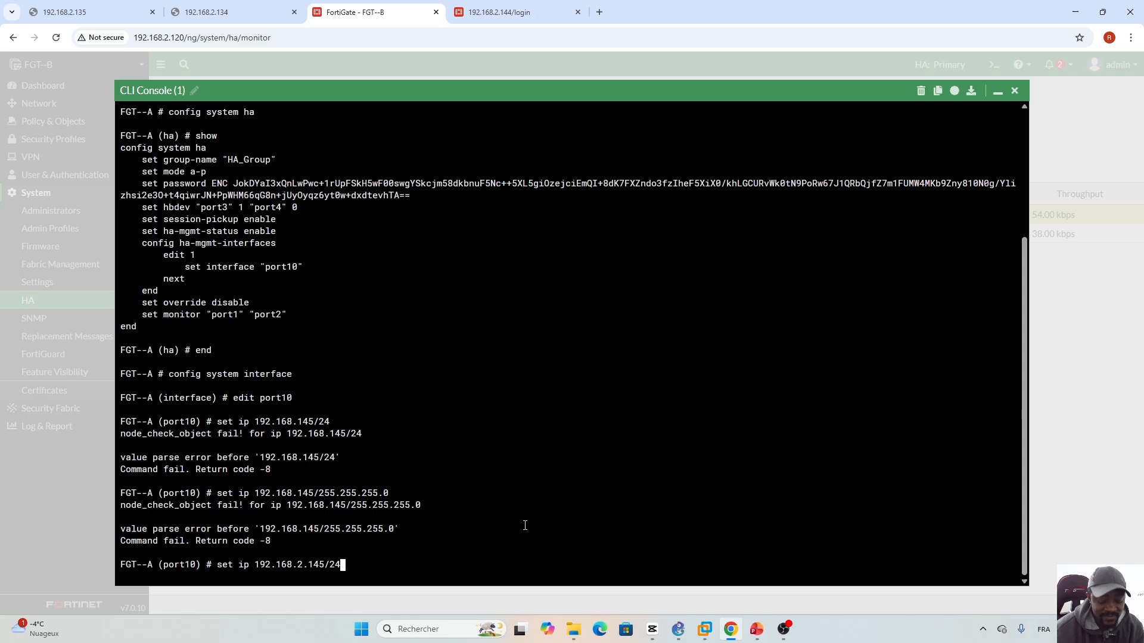
{"action": "key", "text": "Return"}
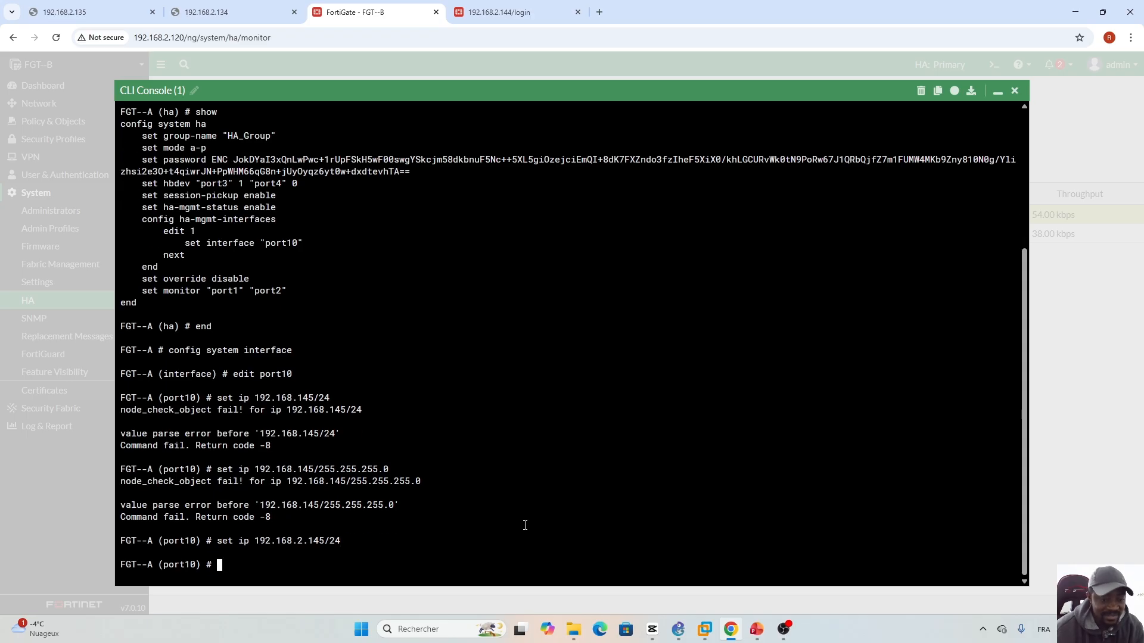
- Allow https, http, ping and ssh access on port10 and commit the interface configuration
{"action": "type", "text": "set "}
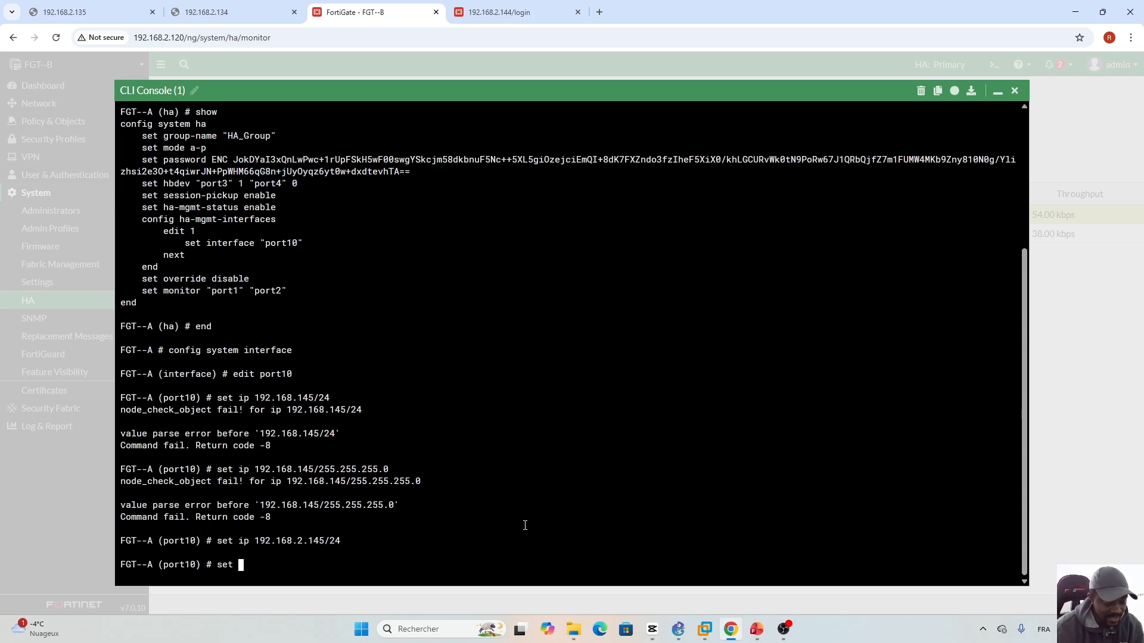
{"action": "type", "text": "allowaccess "}
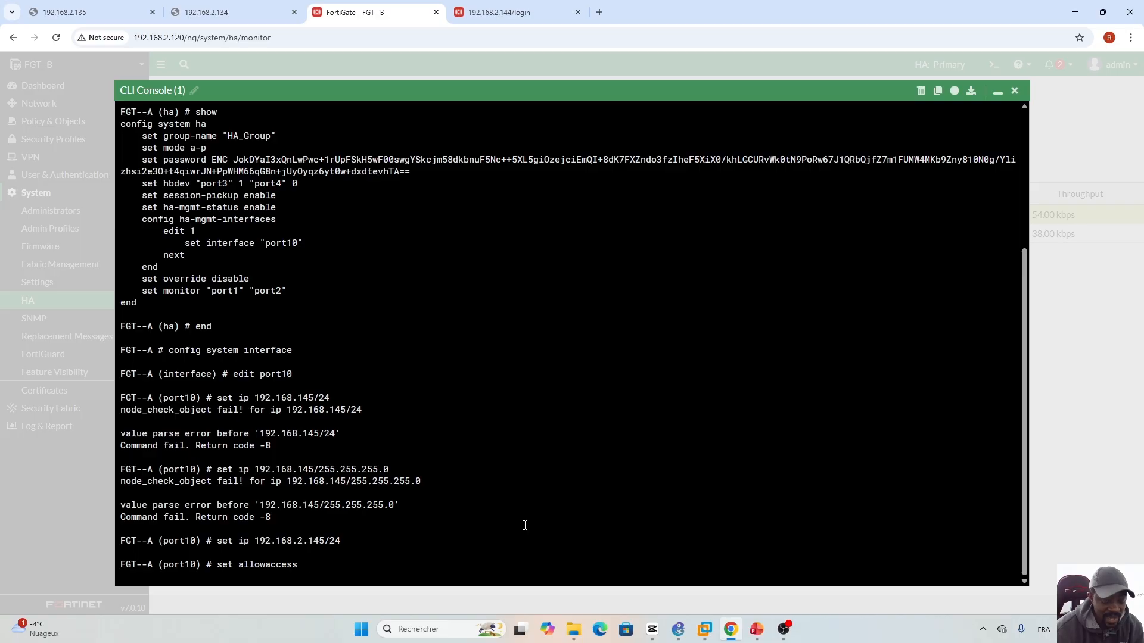
{"action": "type", "text": "https "}
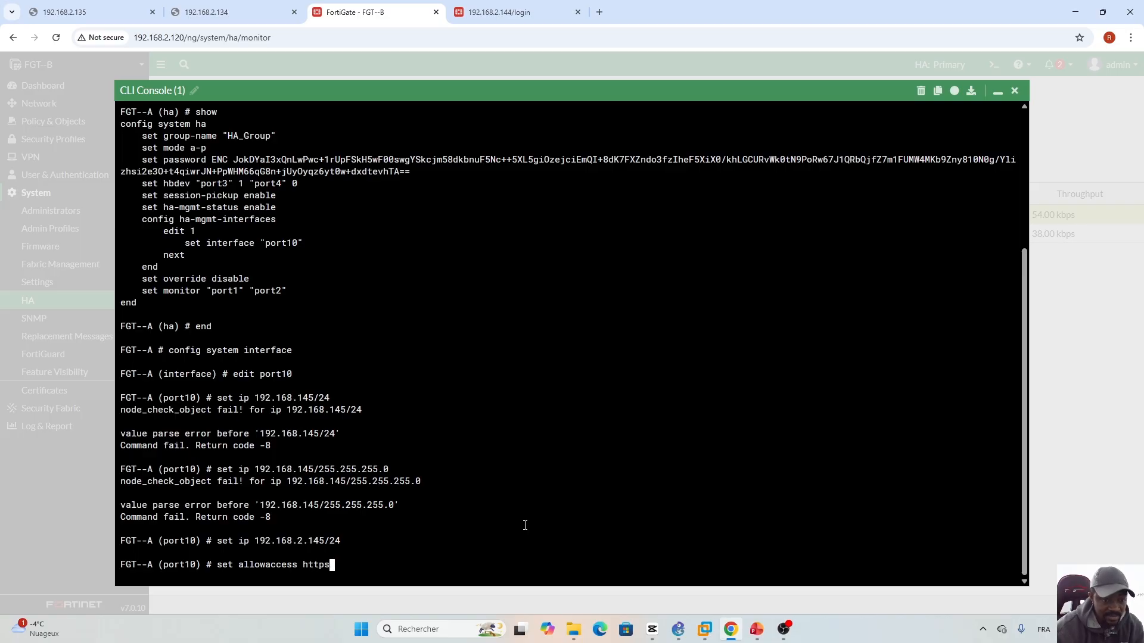
{"action": "type", "text": "http p"}
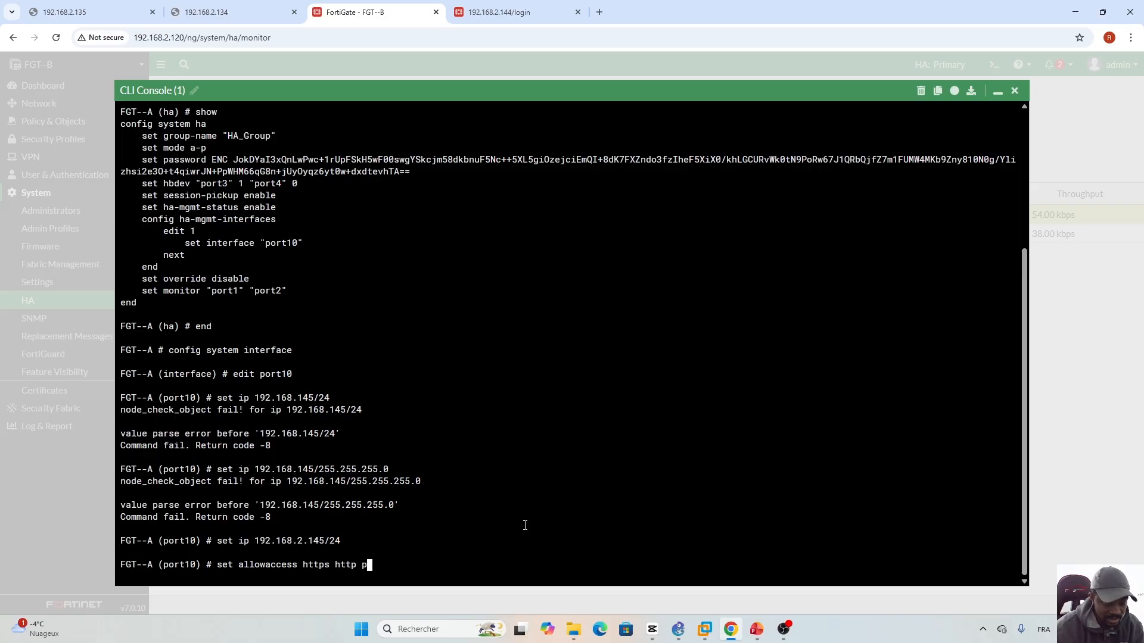
{"action": "type", "text": "ing ssh"}
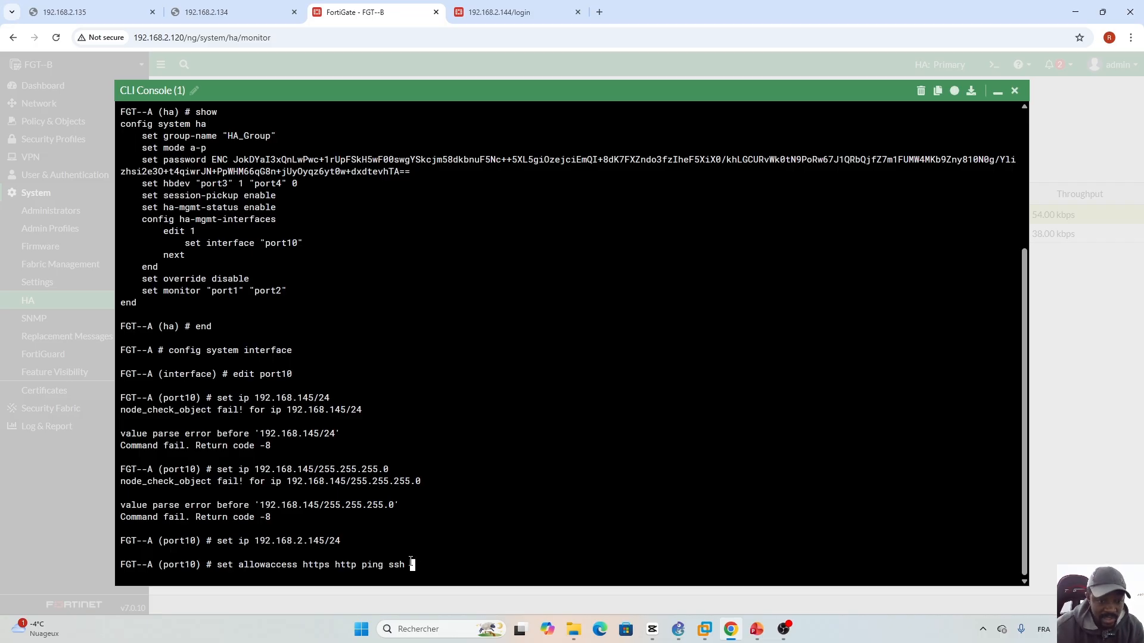
{"action": "key", "text": "Return"}
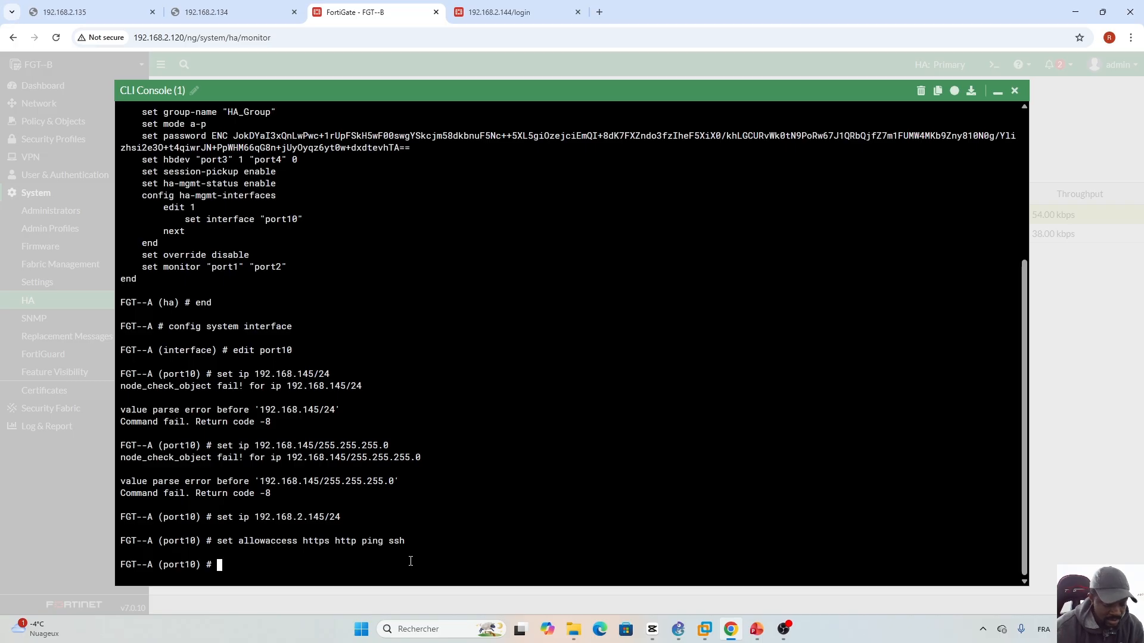
{"action": "type", "text": "next"}
{"action": "key", "text": "Return"}
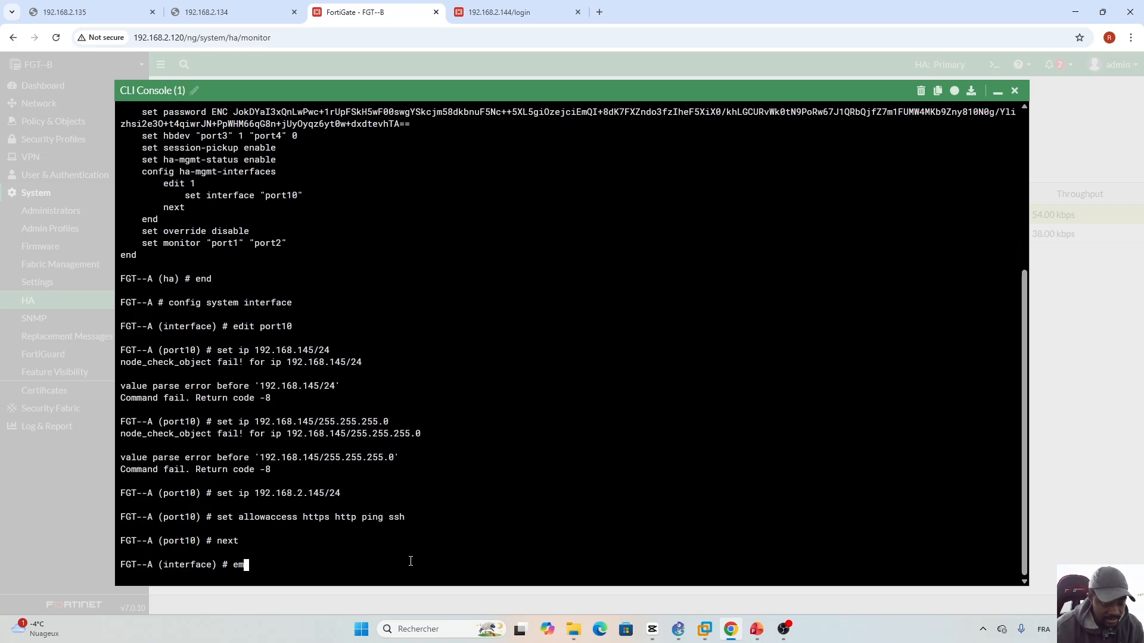
{"action": "type", "text": "end"}
{"action": "key", "text": "Return"}
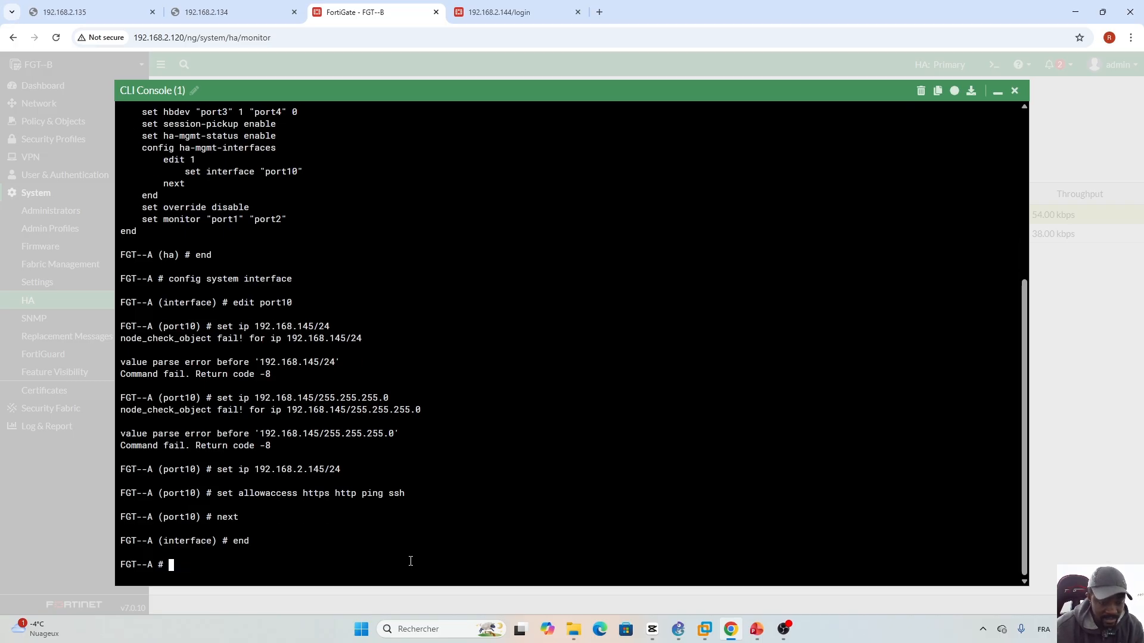
{"action": "left_click", "coordinate": [600, 12]}
{"action": "left_click", "coordinate": [575, 41]}
{"action": "type", "text": "1982."}
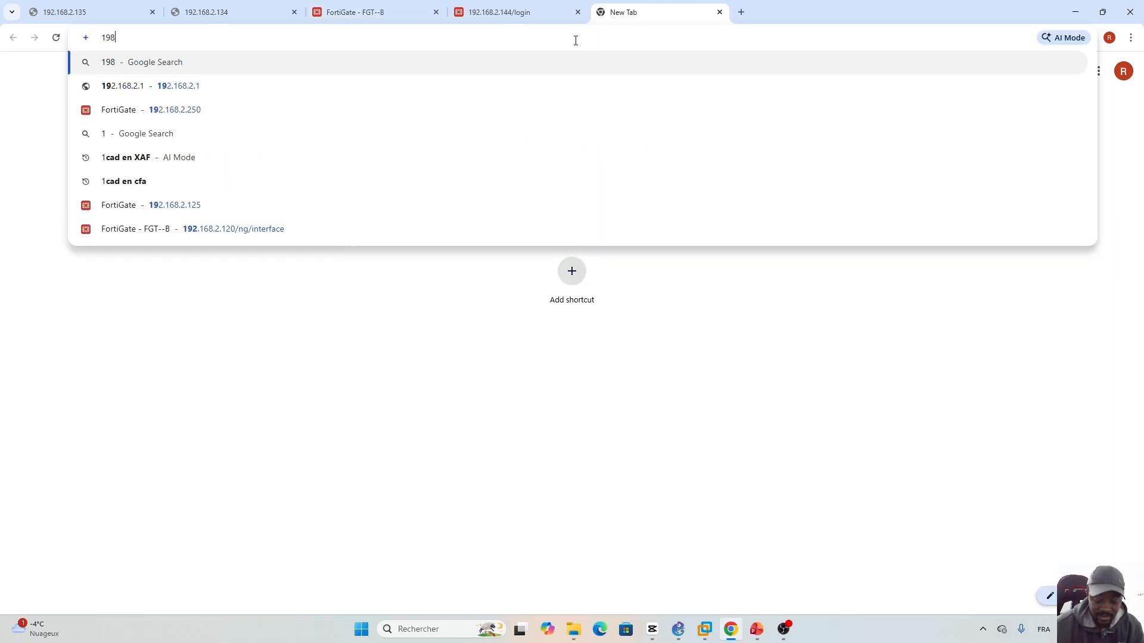
{"action": "key", "text": "BackSpace"}
{"action": "key", "text": "BackSpace"}
{"action": "key", "text": "BackSpace"}
{"action": "key", "text": "BackSpace"}
{"action": "key", "text": "BackSpace"}
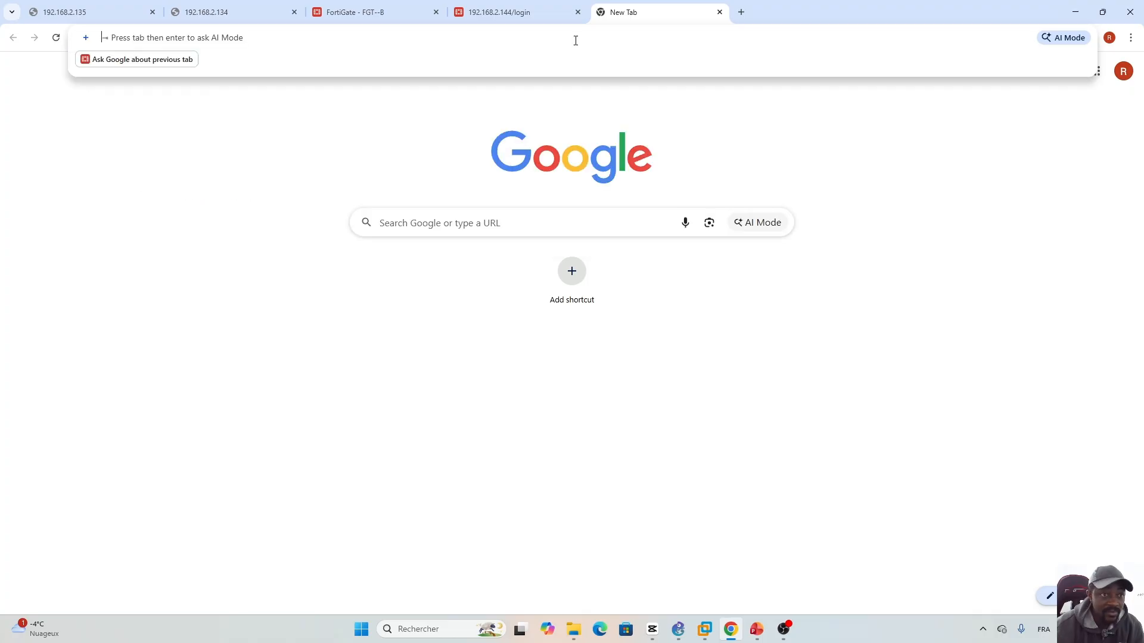
{"action": "type", "text": "192.168."}
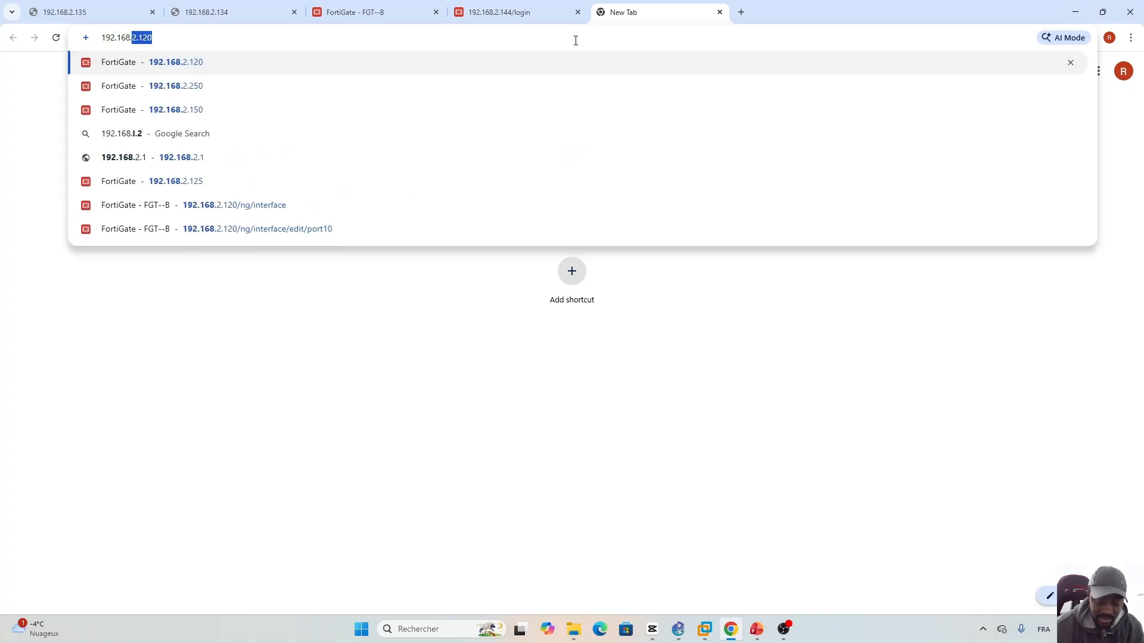
{"action": "type", "text": "2.145"}
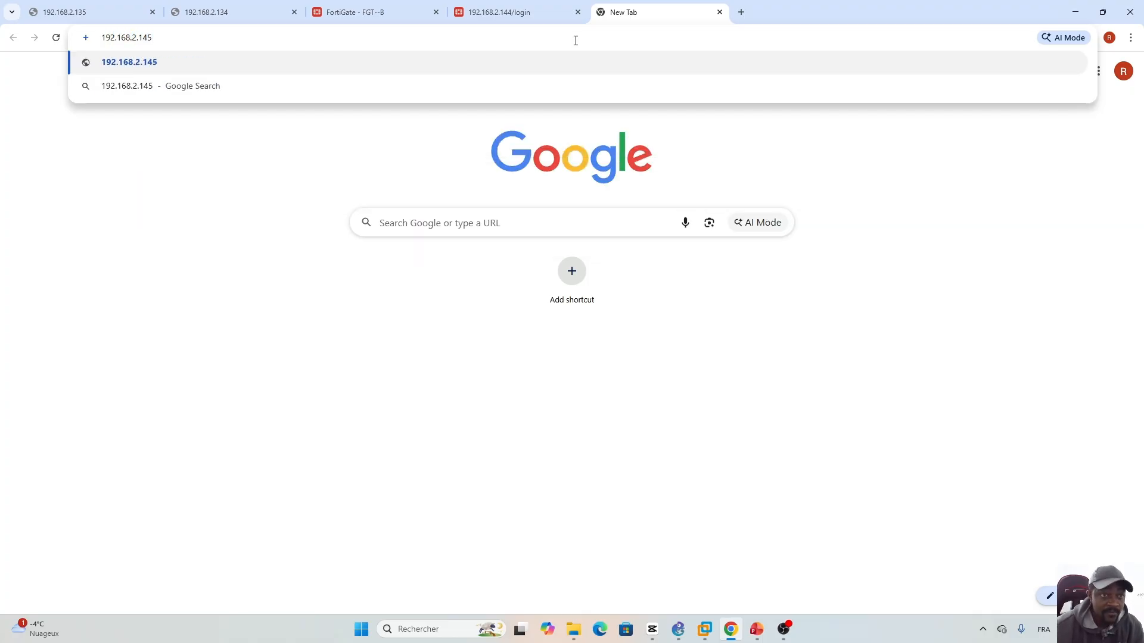
{"action": "key", "text": "Return"}
- Log in to FGT--A as admin, postpone the file system check, and decline saving the password
{"action": "type", "text": "admin"}
{"action": "key", "text": "Tab"}
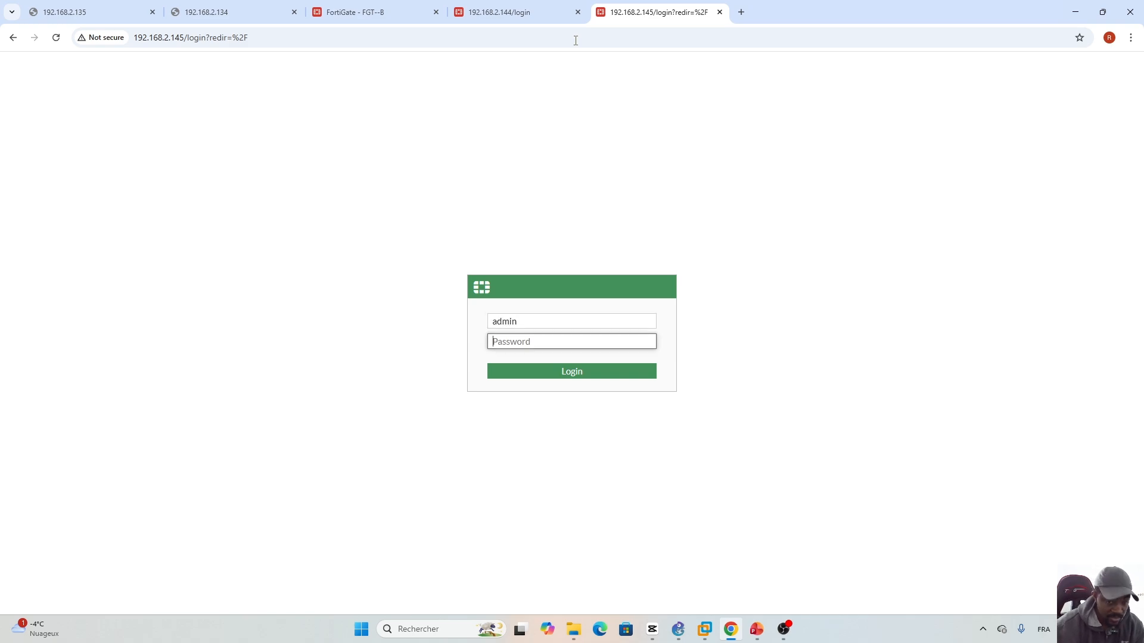
{"action": "type", "text": "•••••••••"}
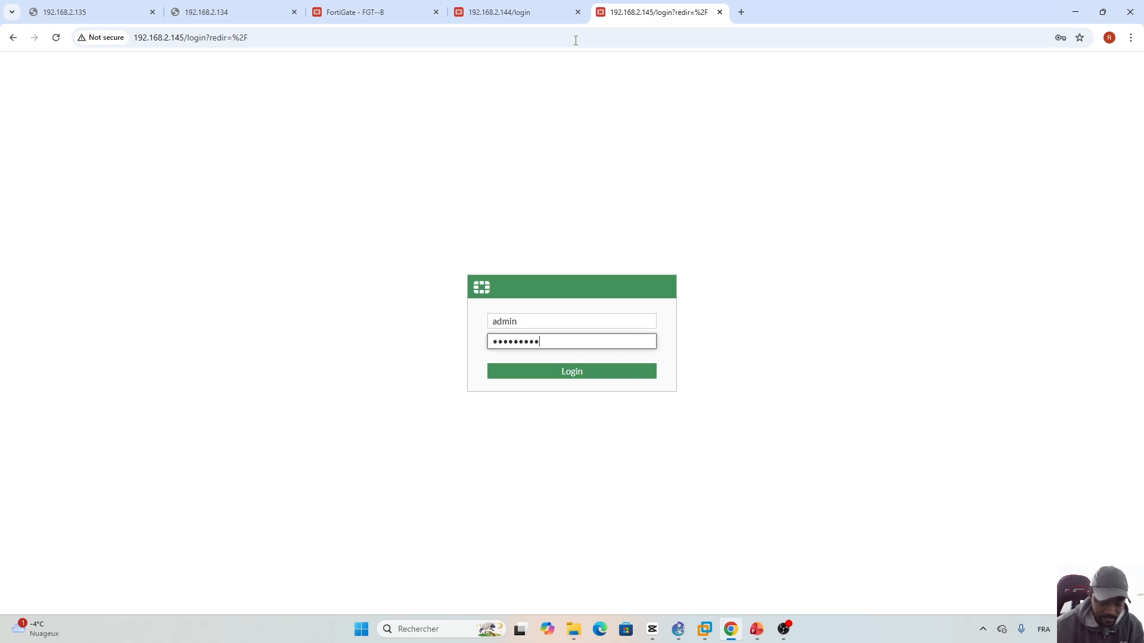
{"action": "key", "text": "Return"}
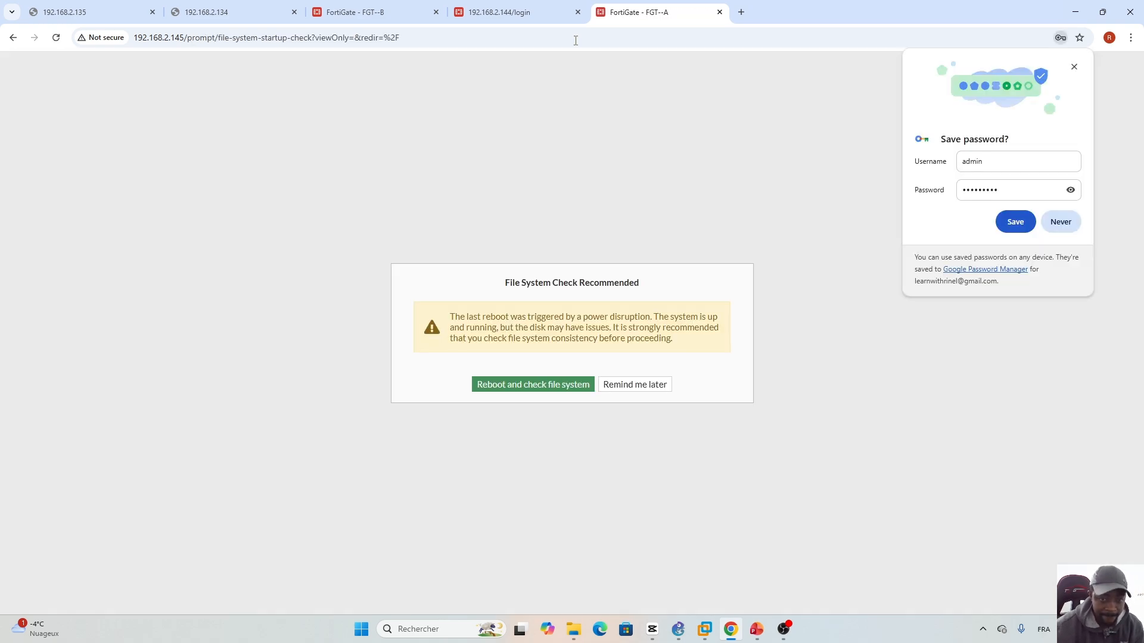
{"action": "left_click", "coordinate": [625, 383]}
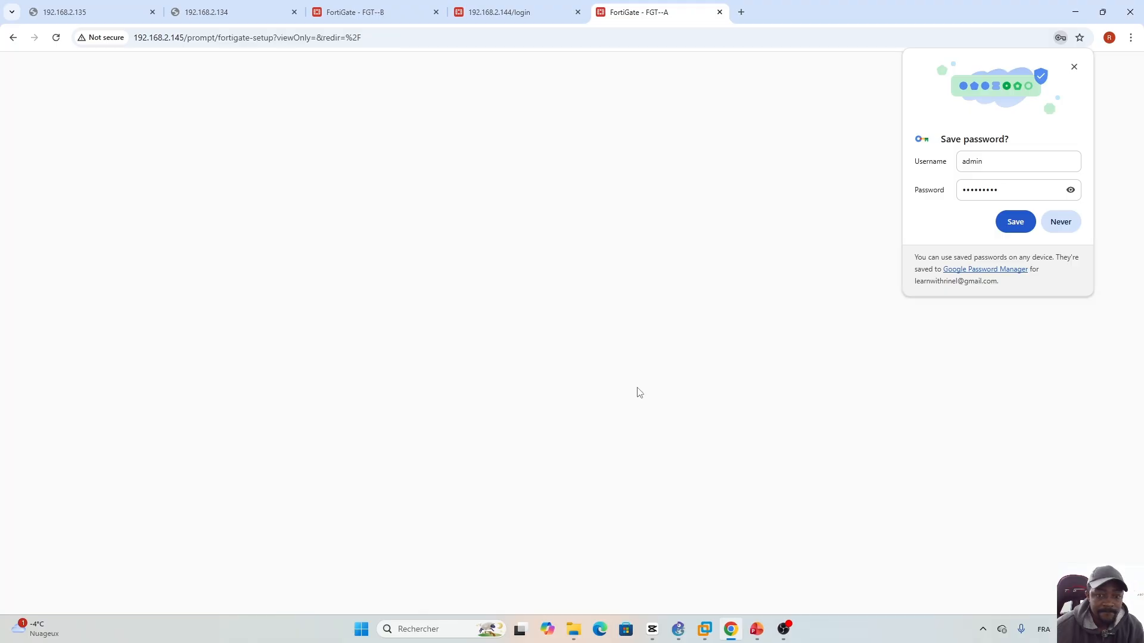
{"action": "left_click", "coordinate": [1061, 221]}
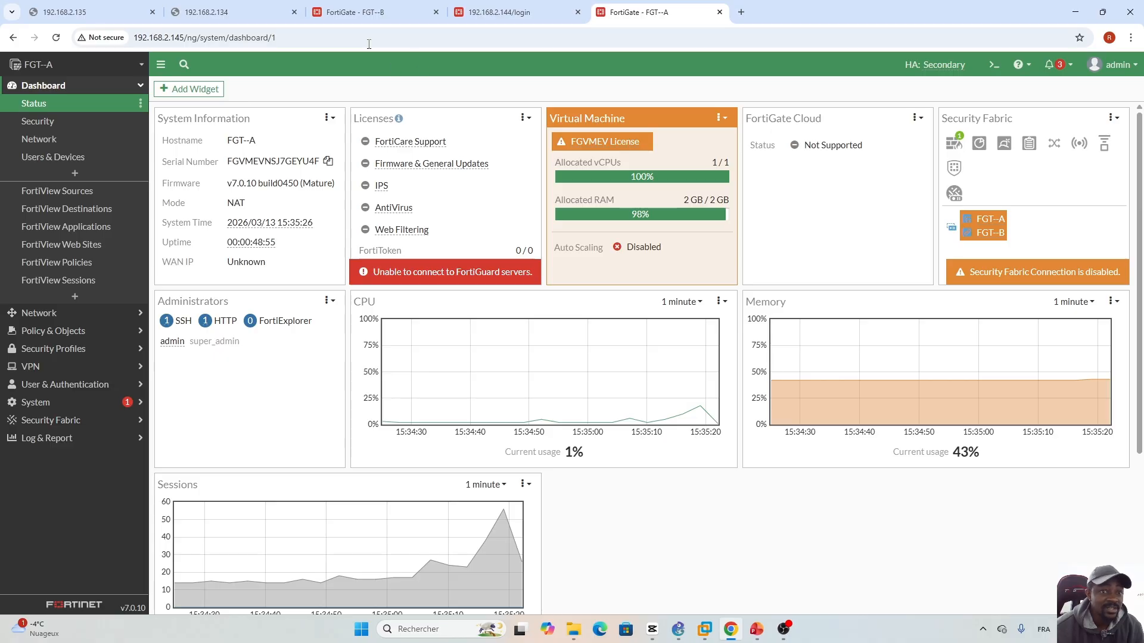
{"action": "left_click", "coordinate": [95, 12]}
{"action": "left_click", "coordinate": [201, 8]}
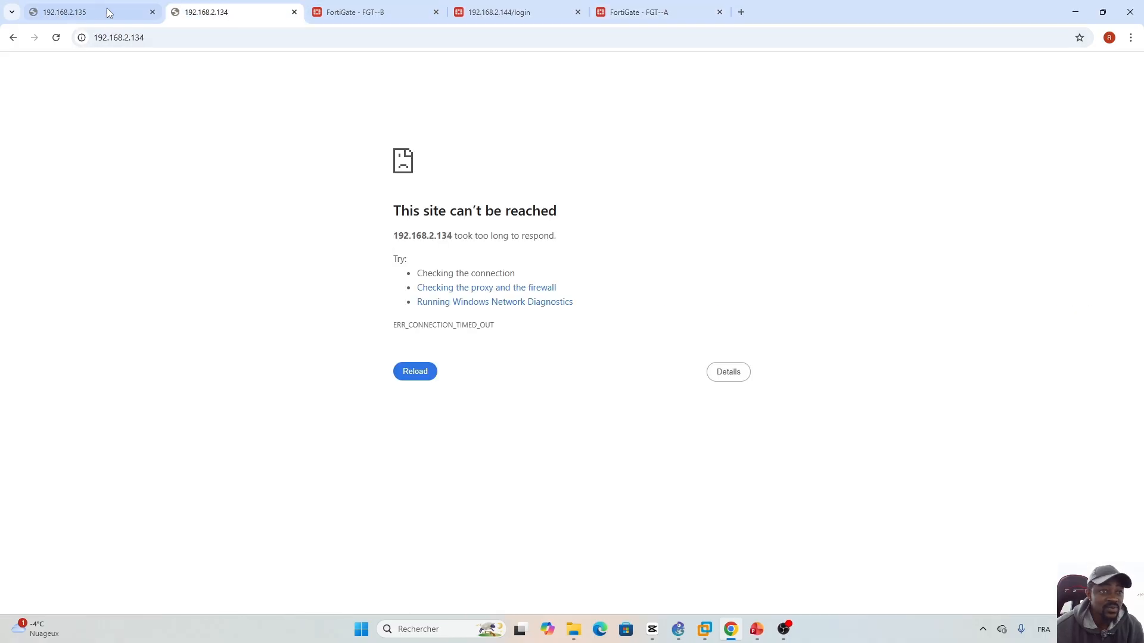
{"action": "left_click", "coordinate": [85, 11]}
{"action": "left_click", "coordinate": [209, 8]}
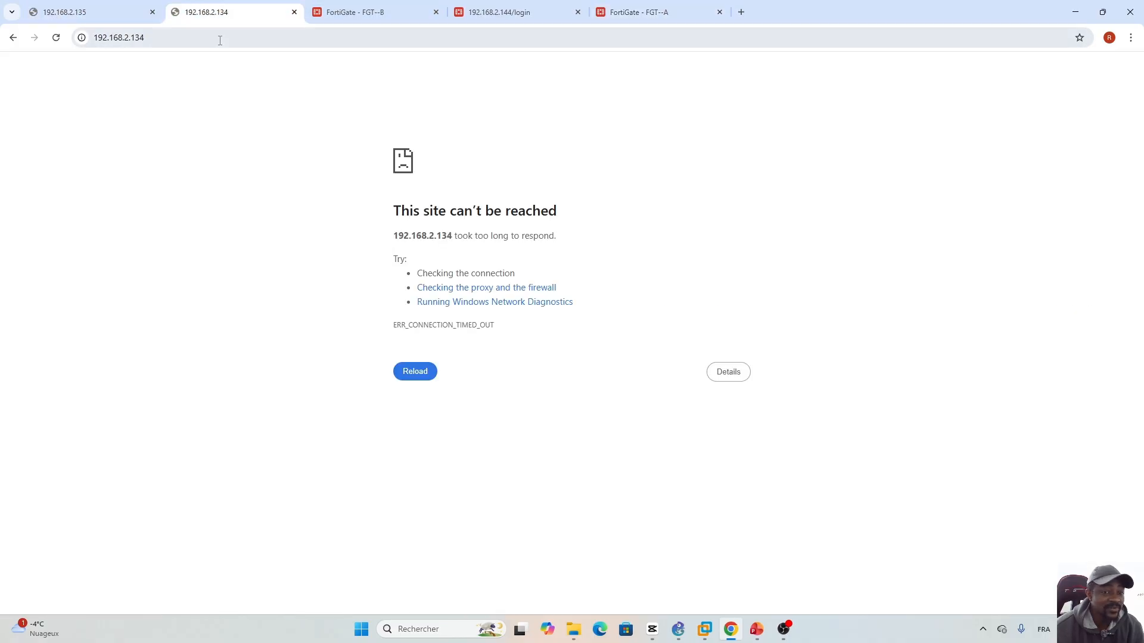
{"action": "left_click", "coordinate": [359, 12]}
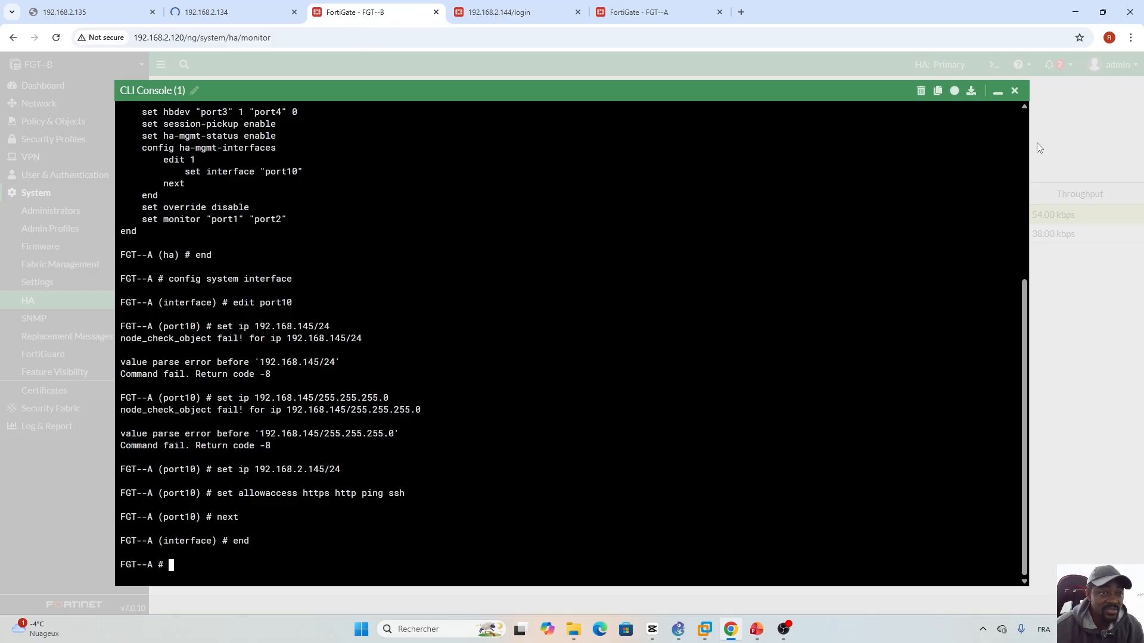
{"action": "left_click", "coordinate": [998, 90]}
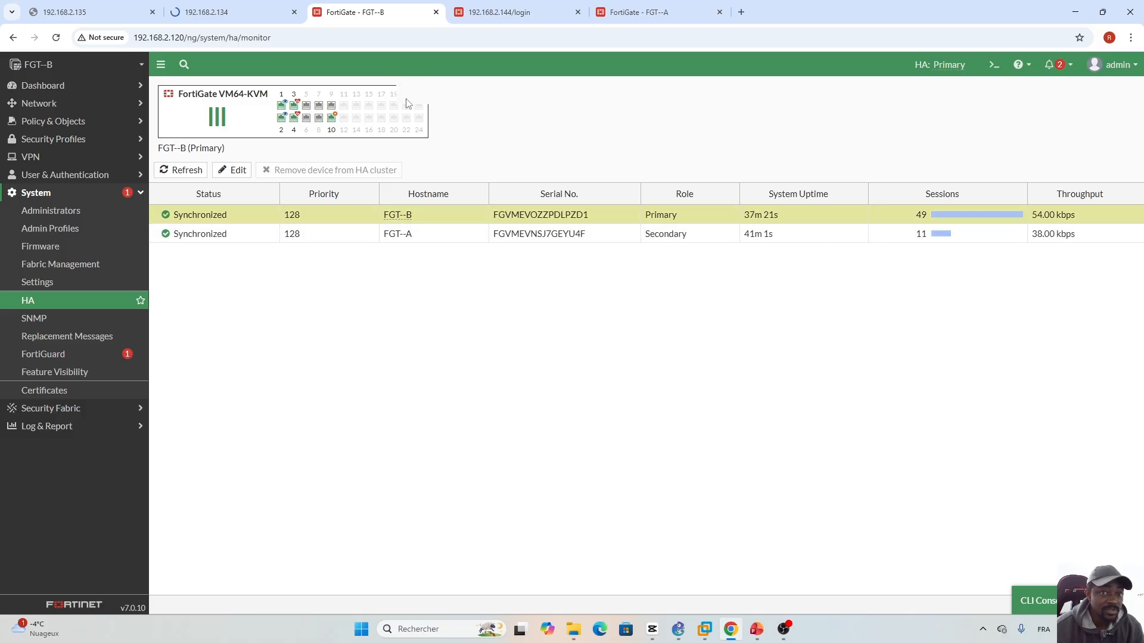
{"action": "left_click", "coordinate": [508, 11]}
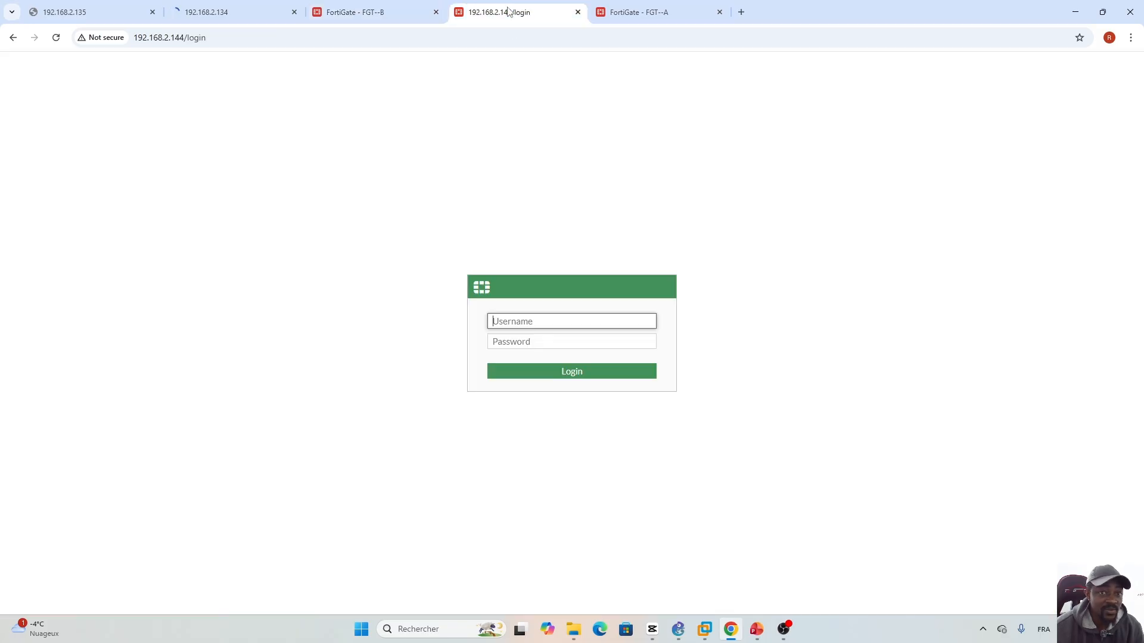
{"action": "left_click", "coordinate": [645, 12]}
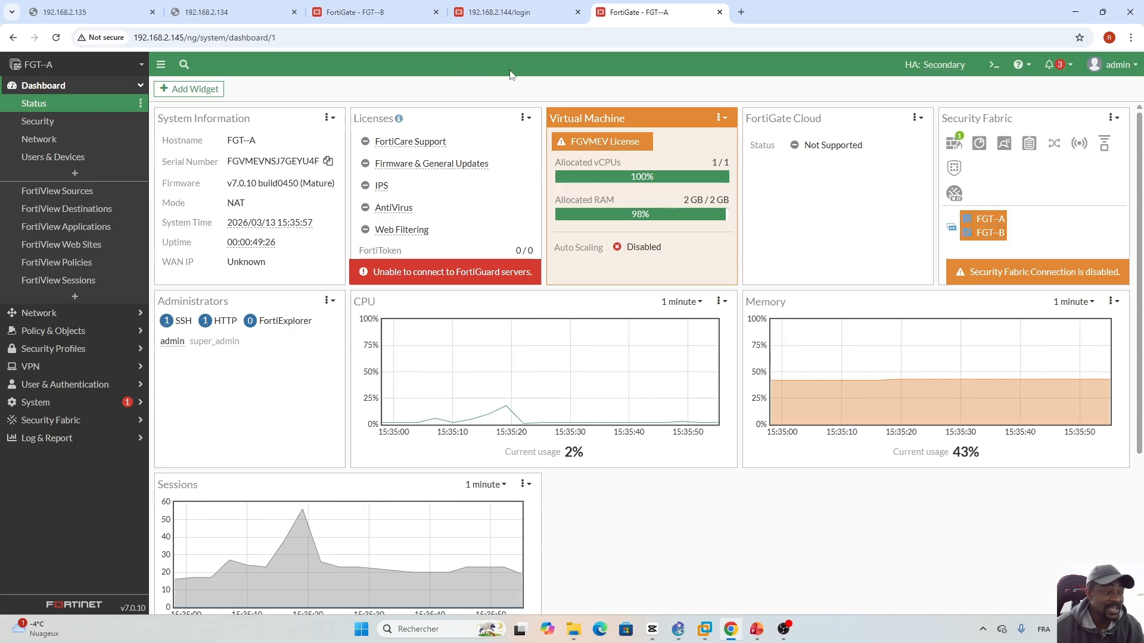